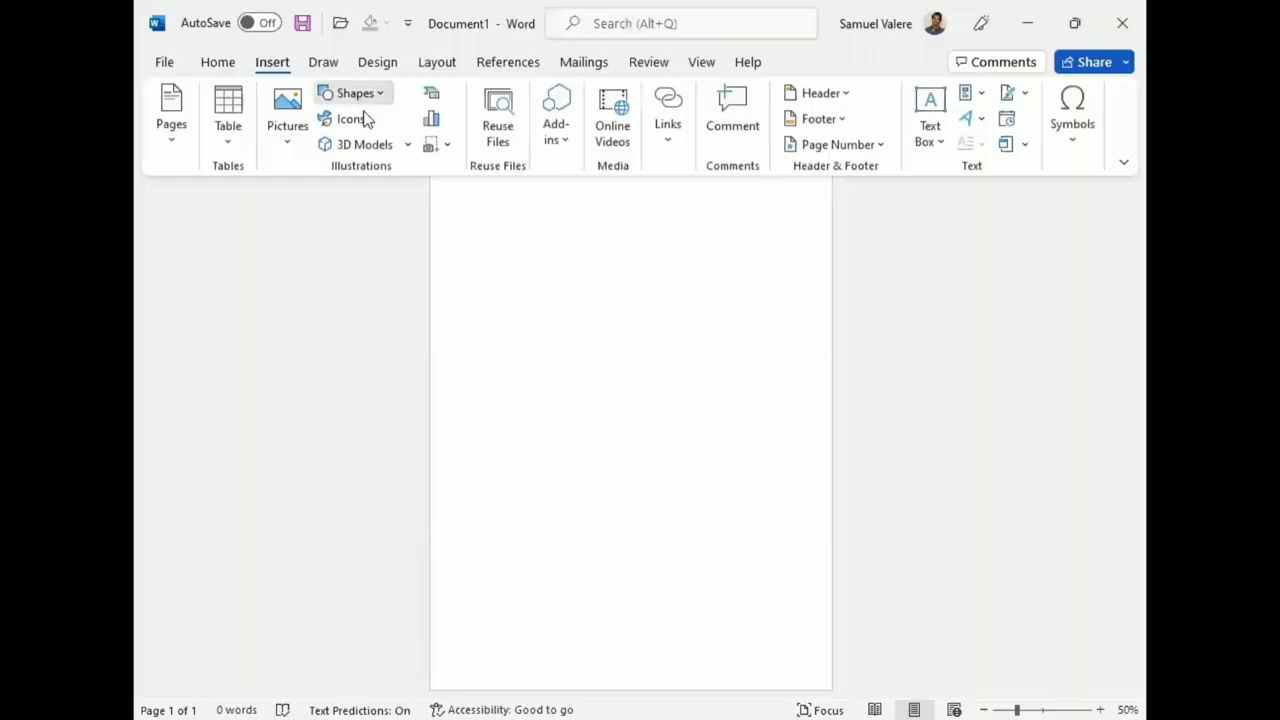
Step: Open the Shapes gallery on the Insert tab
click(355, 93)
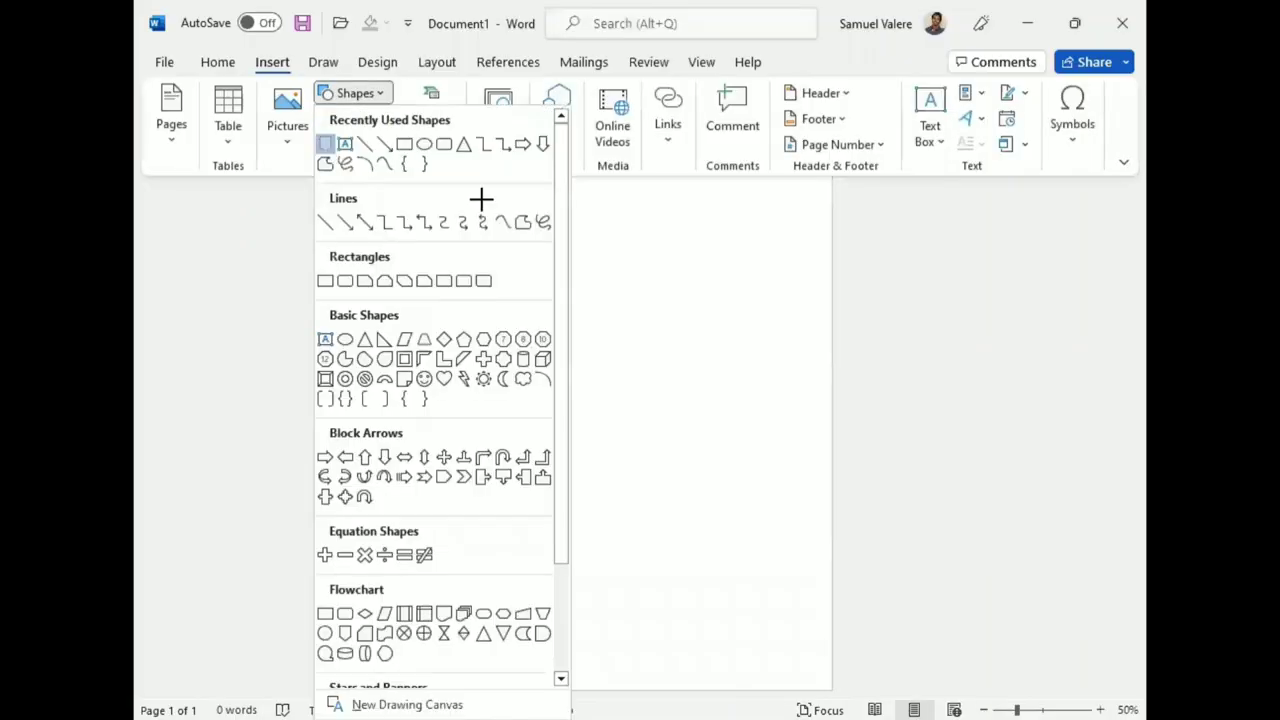
Step: Draw a Pentagon (down arrow) at the page top, widen it to both page edges and extend its point to mid-page
drag(481, 199, 763, 437)
drag(651, 354, 643, 313)
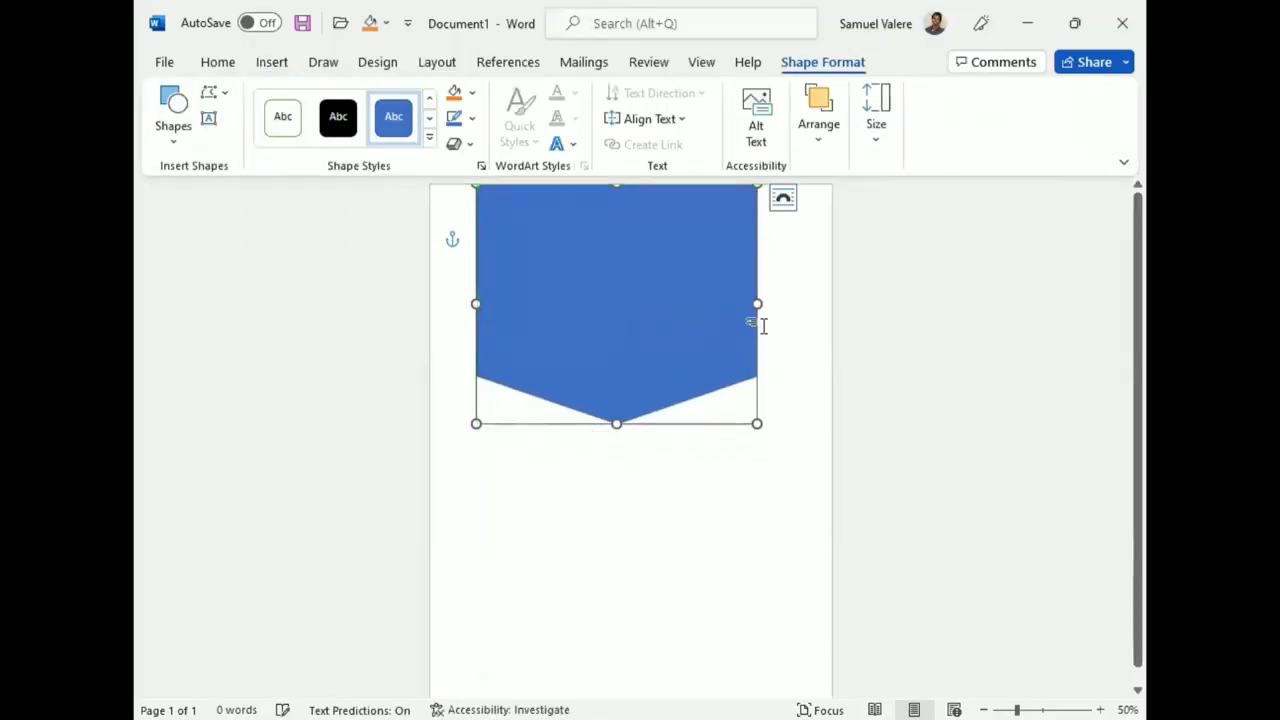
drag(766, 302, 846, 311)
drag(476, 304, 428, 306)
drag(631, 423, 631, 590)
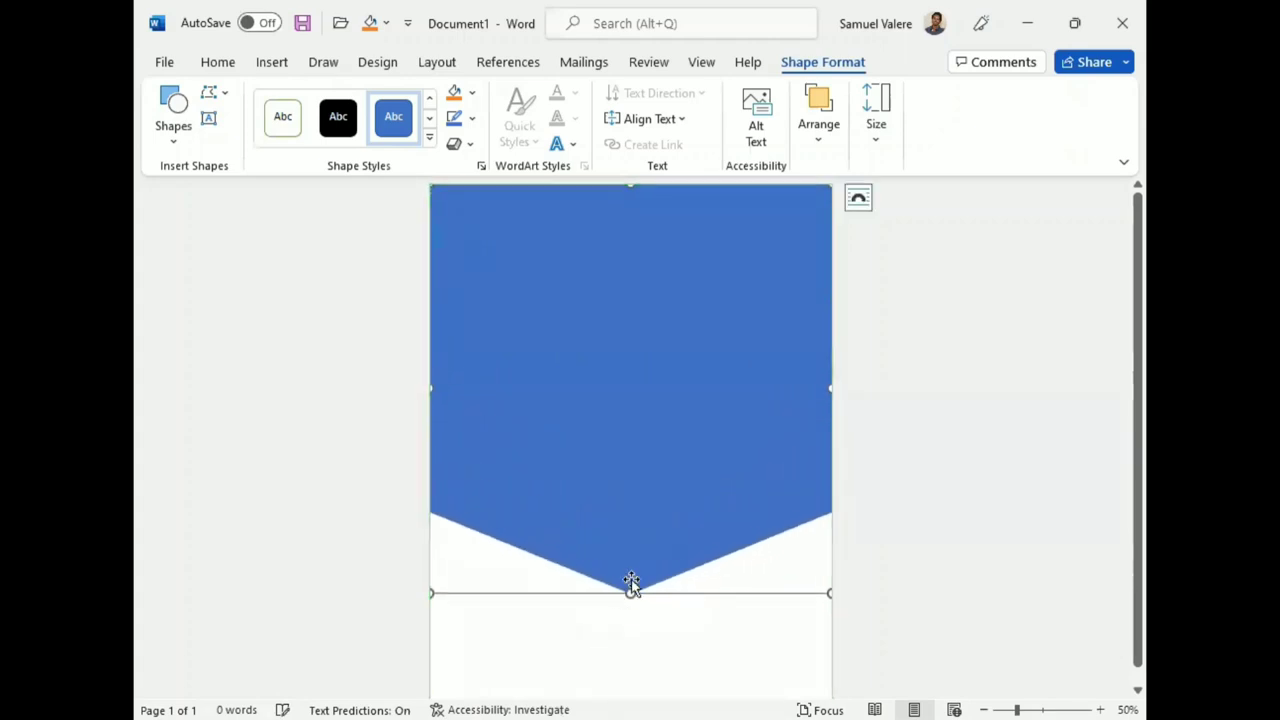
scroll(631, 585, down, 1)
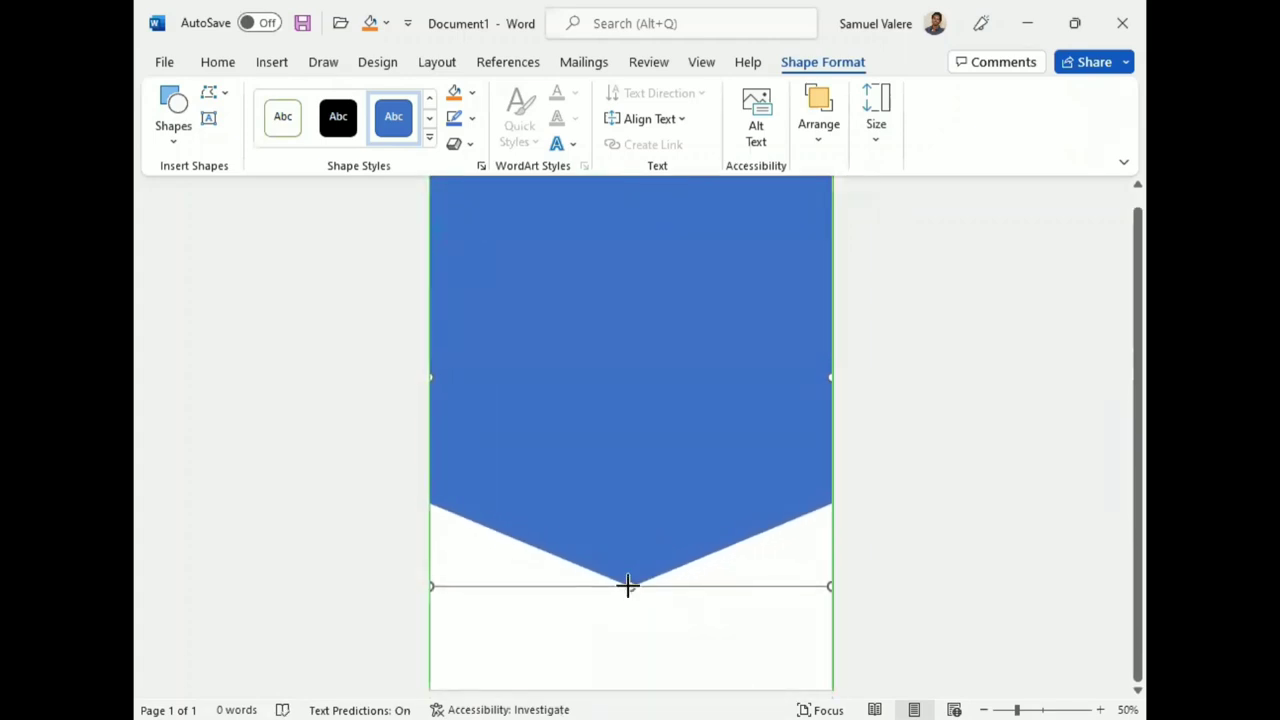
scroll(645, 540, up, 1)
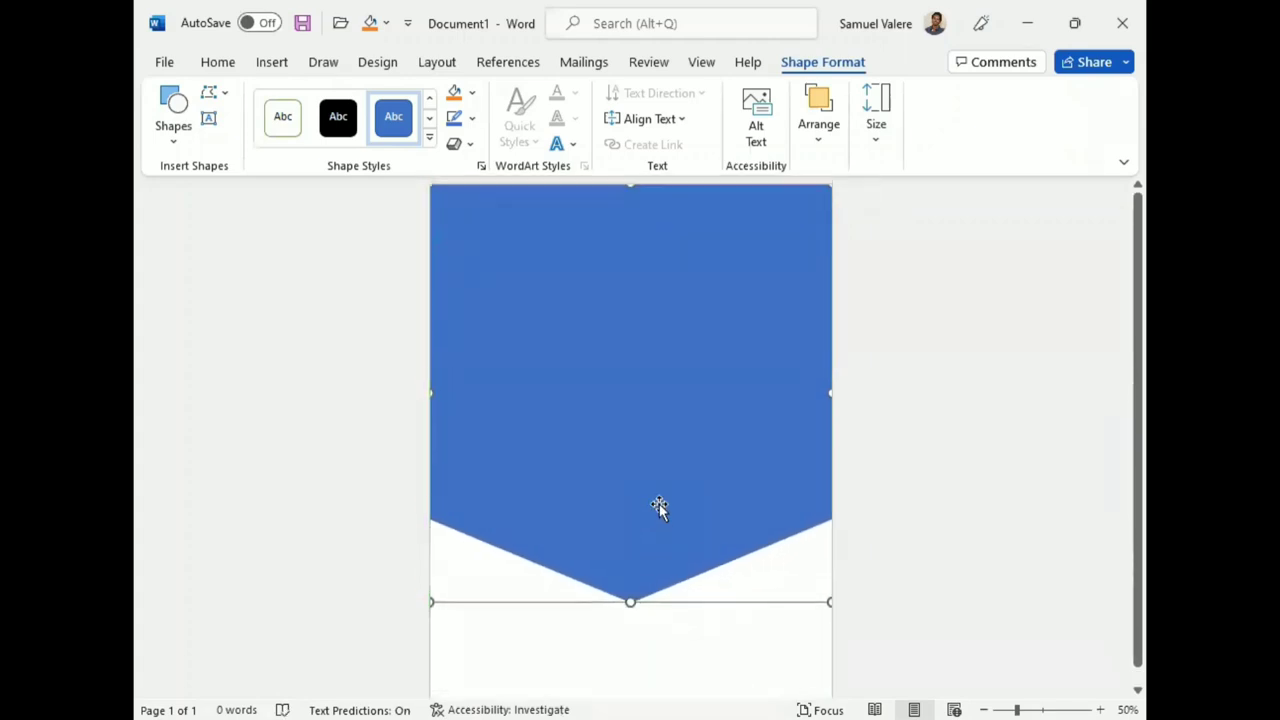
Step: Remove the pennant's outline and give it a horizontal 180° gradient fill
click(472, 118)
click(462, 336)
click(472, 93)
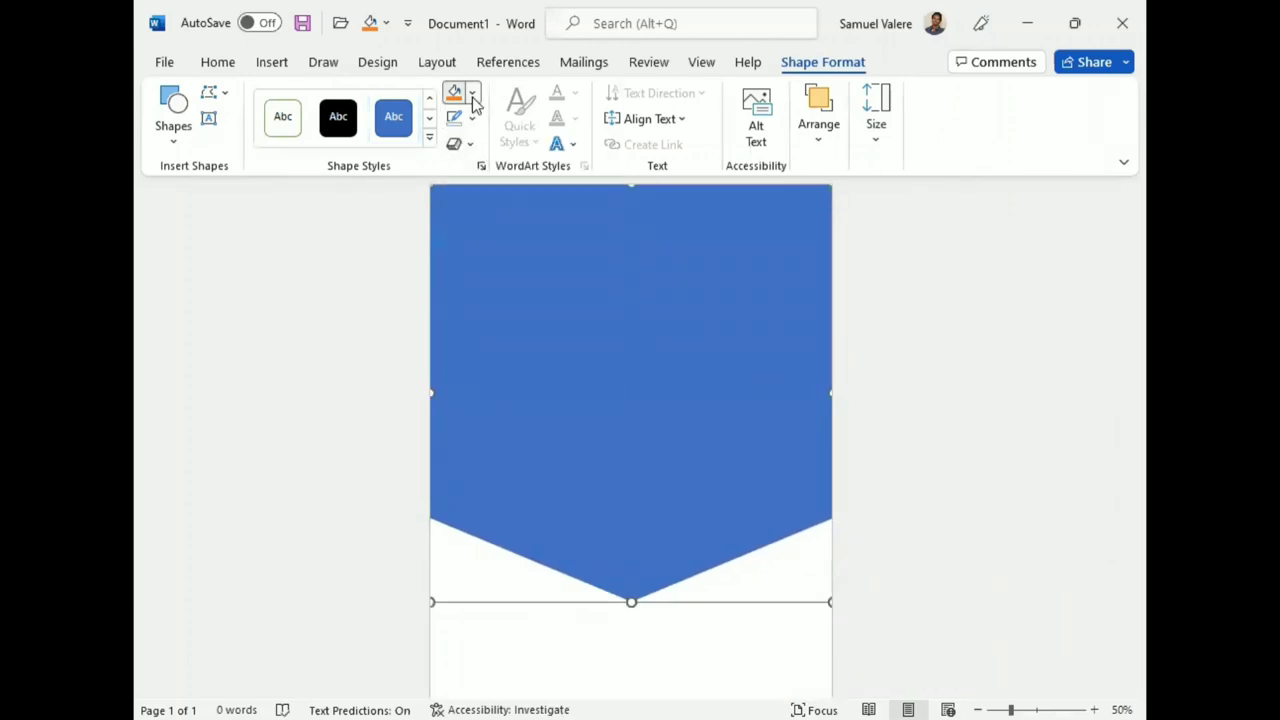
mouse_move(533, 401)
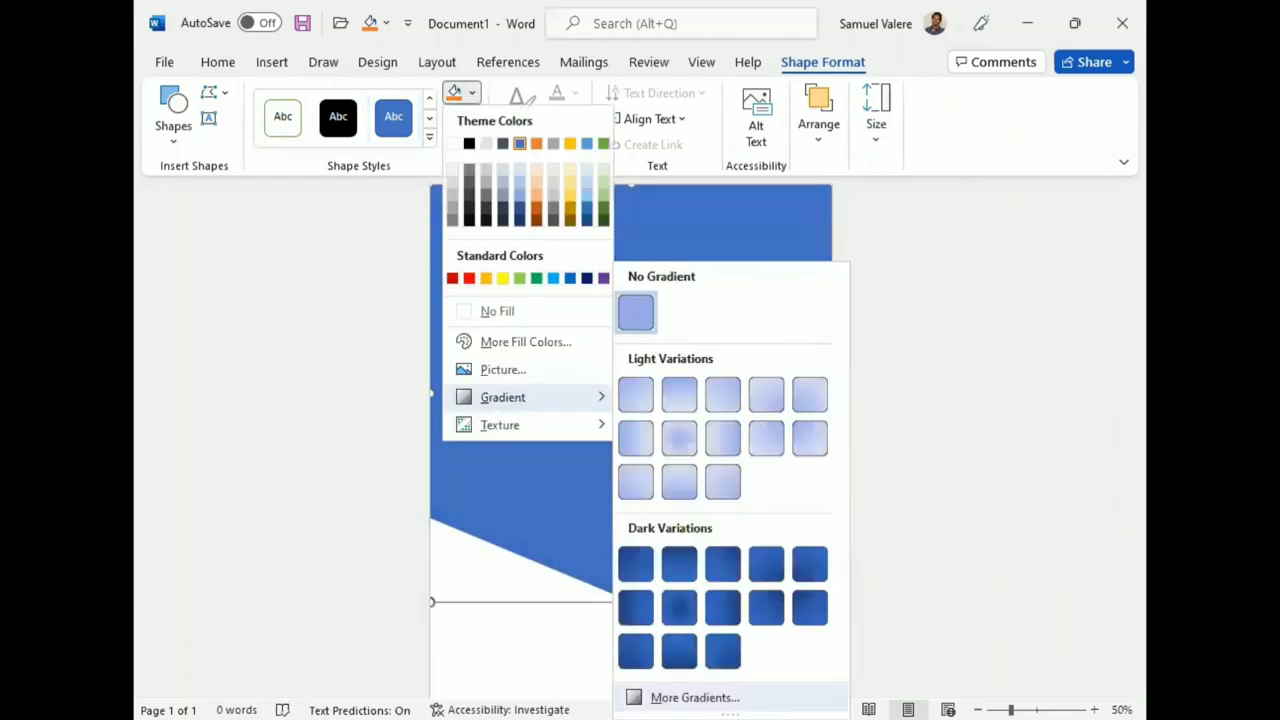
click(695, 697)
click(908, 359)
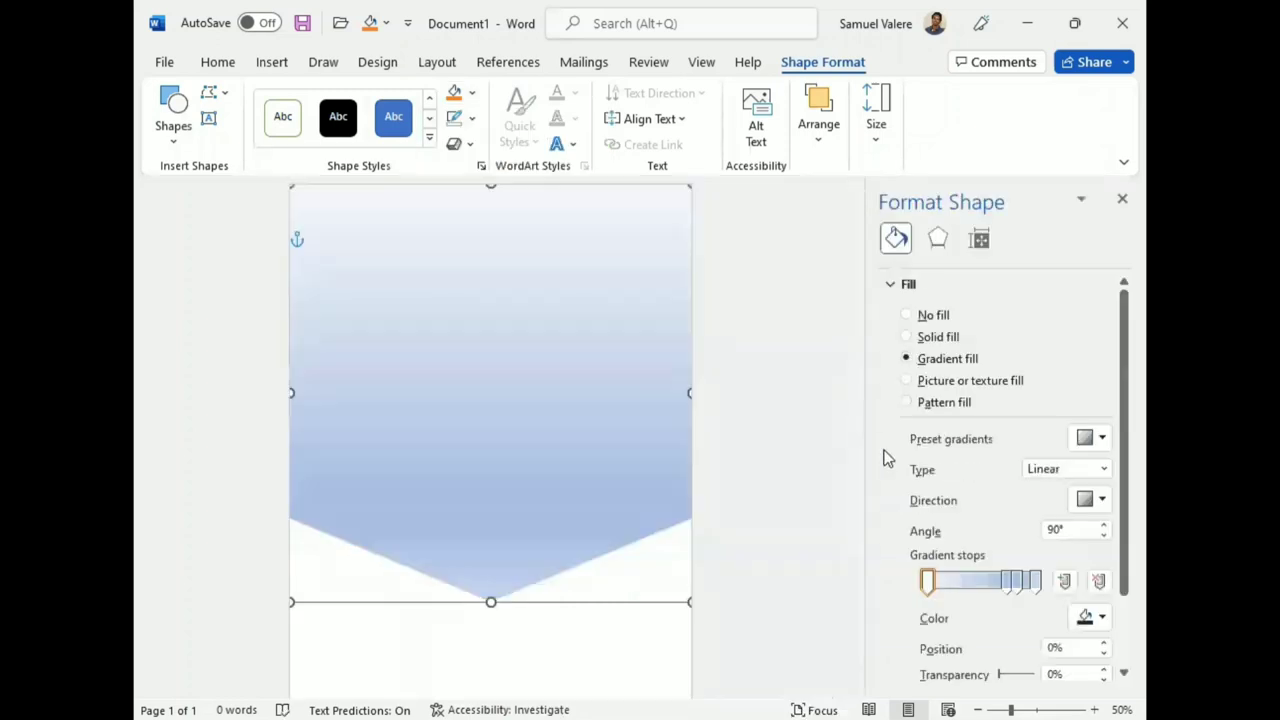
click(1101, 500)
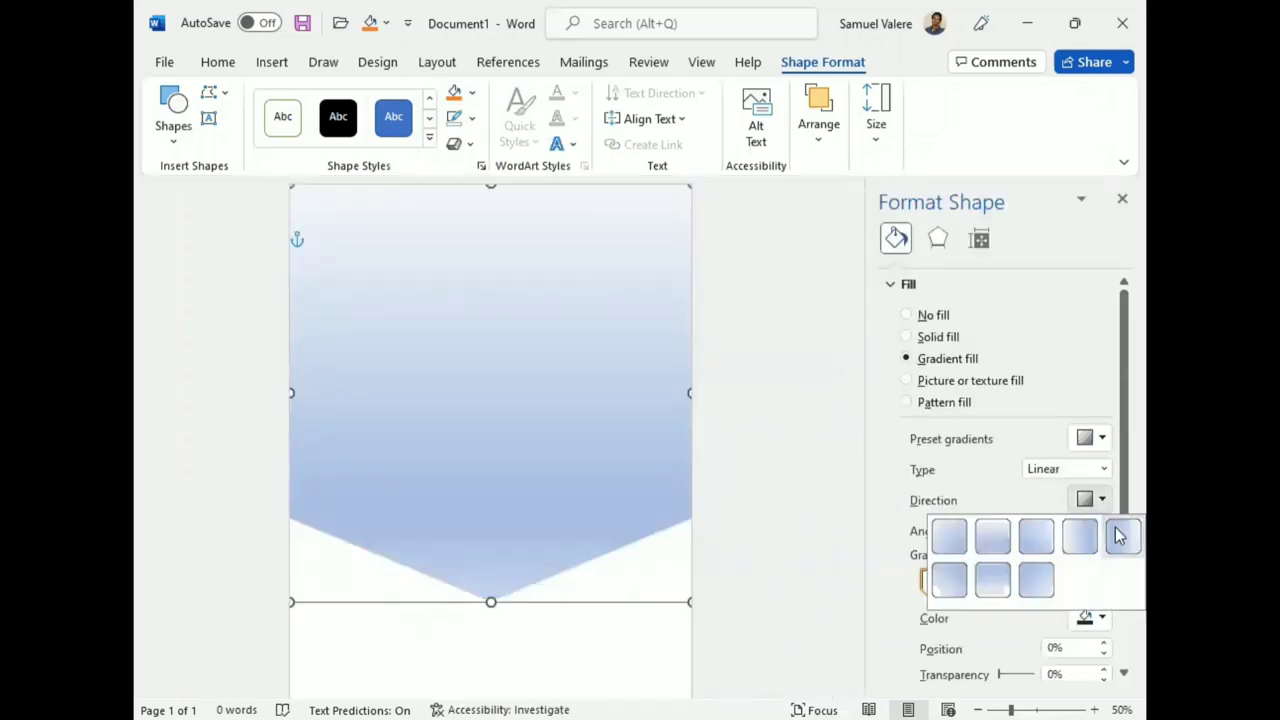
click(1118, 537)
Step: Trim the gradient to three stops, with the middle stop at 50%
click(1017, 581)
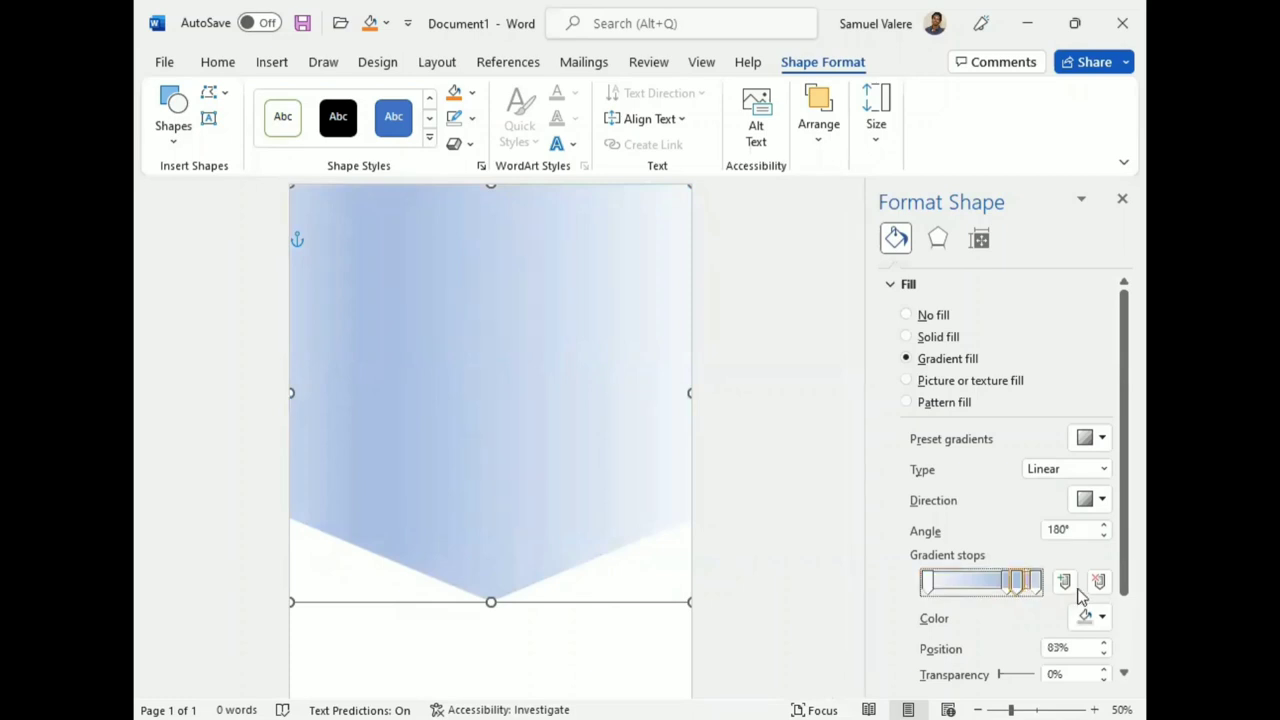
click(1099, 583)
click(1099, 583)
drag(1006, 581, 981, 586)
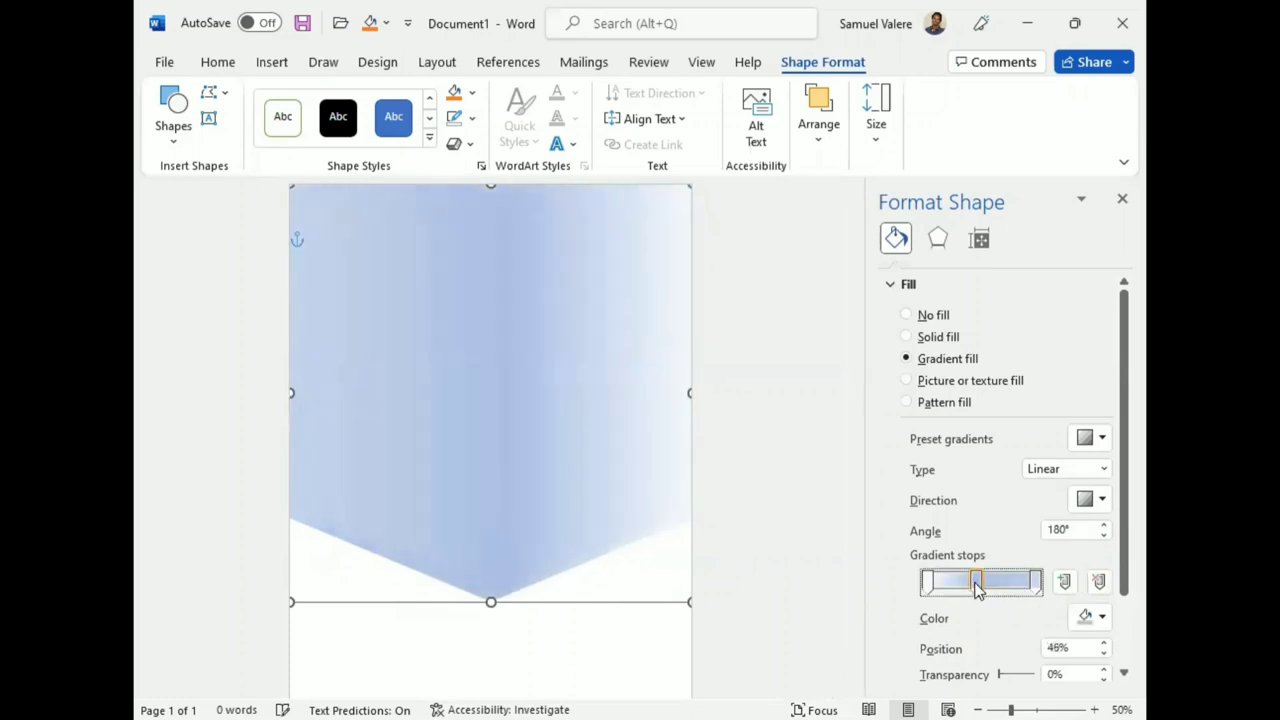
Step: Colour the 0% and 100% stops black and the 50% middle stop Dark Blue
click(1037, 585)
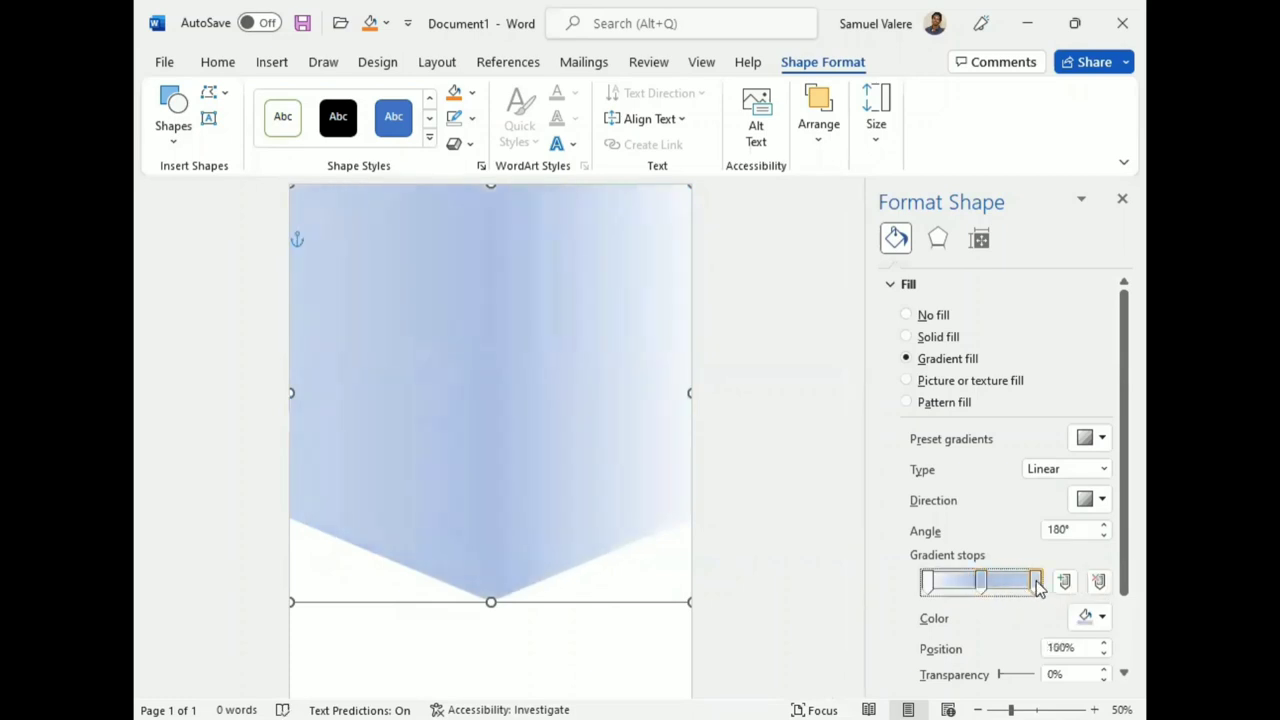
click(928, 585)
click(1090, 615)
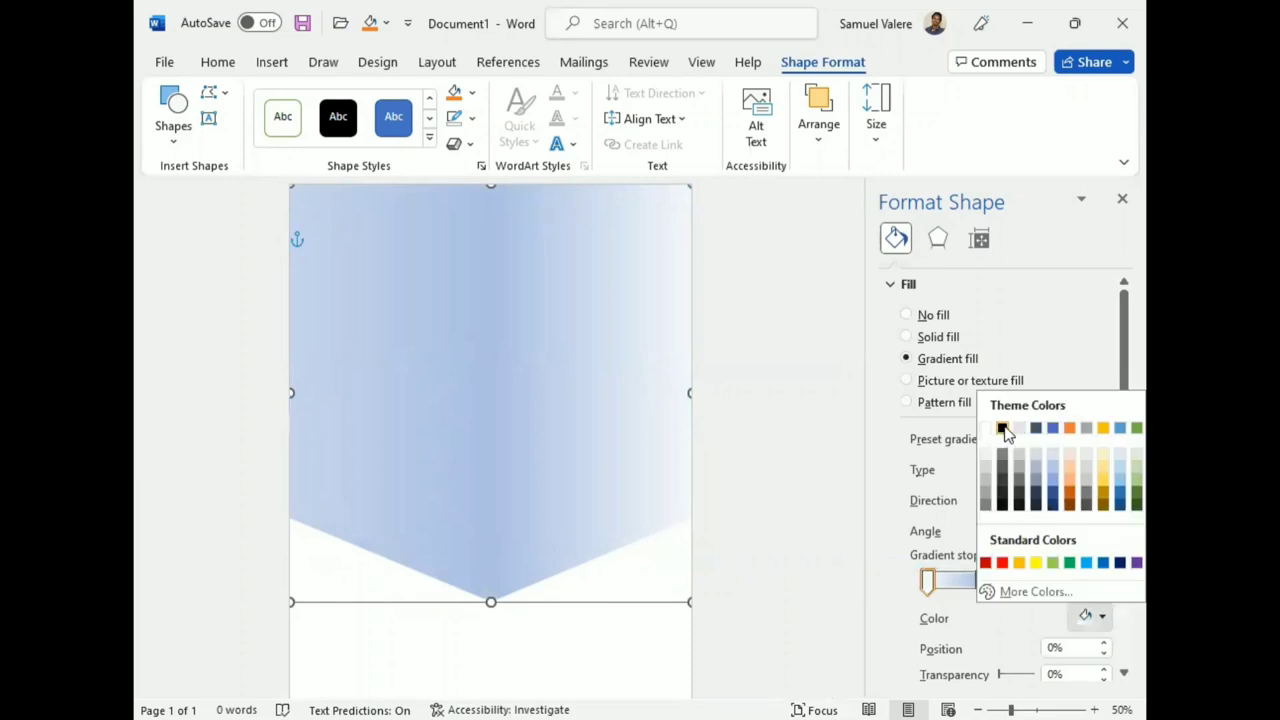
click(1003, 430)
click(1037, 585)
click(1090, 615)
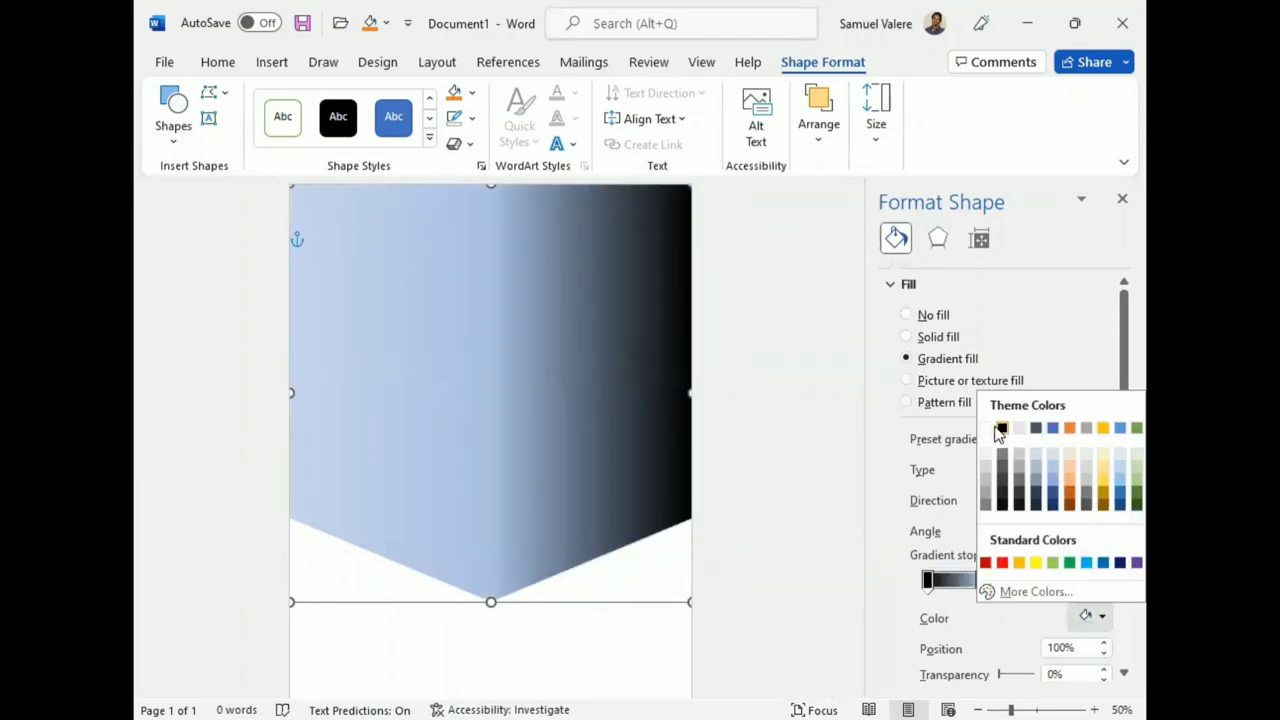
click(1003, 430)
click(981, 580)
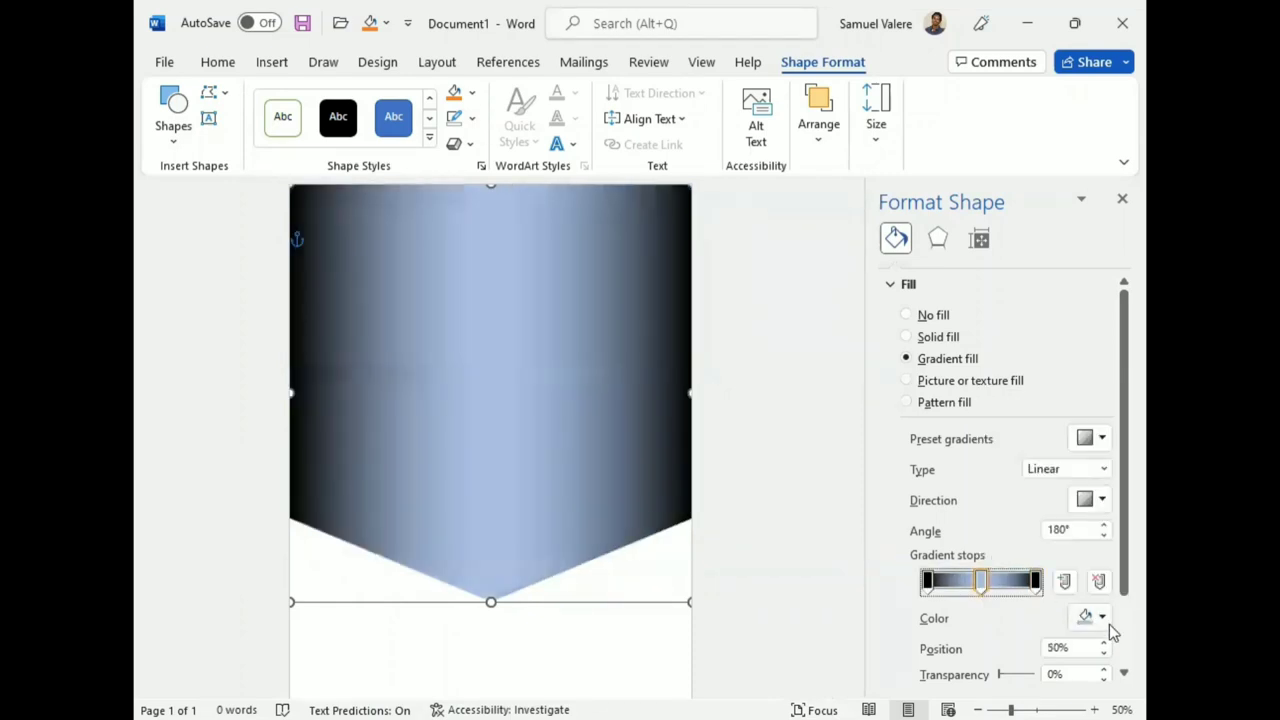
click(1102, 618)
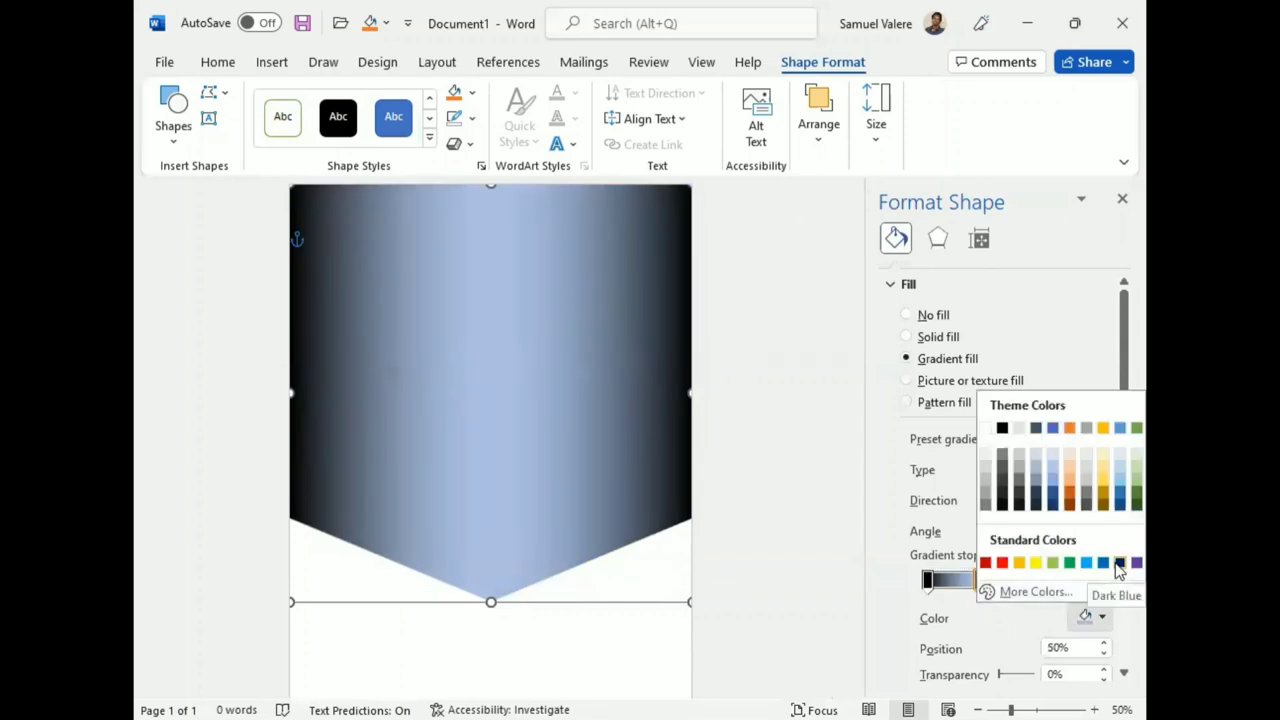
click(1119, 564)
Step: Change the middle gradient stop to Blue, Accent 1, Darker 50%
scroll(905, 630, down, 3)
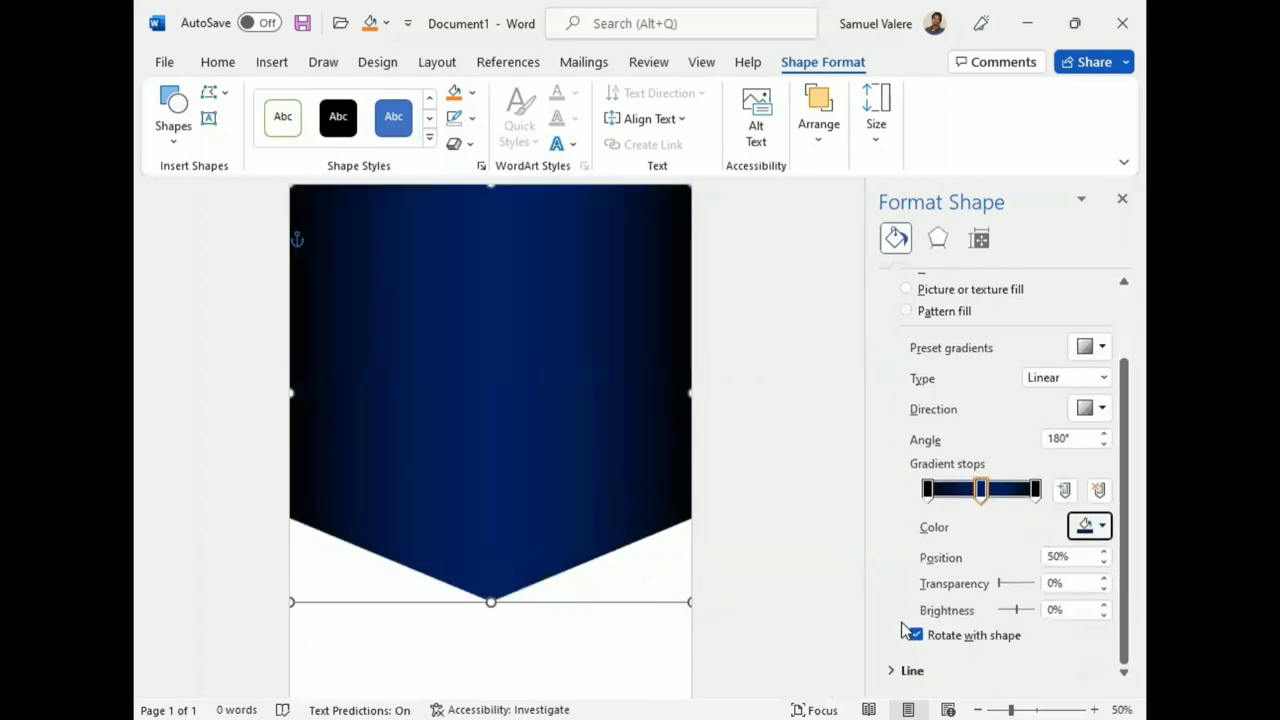
click(1100, 527)
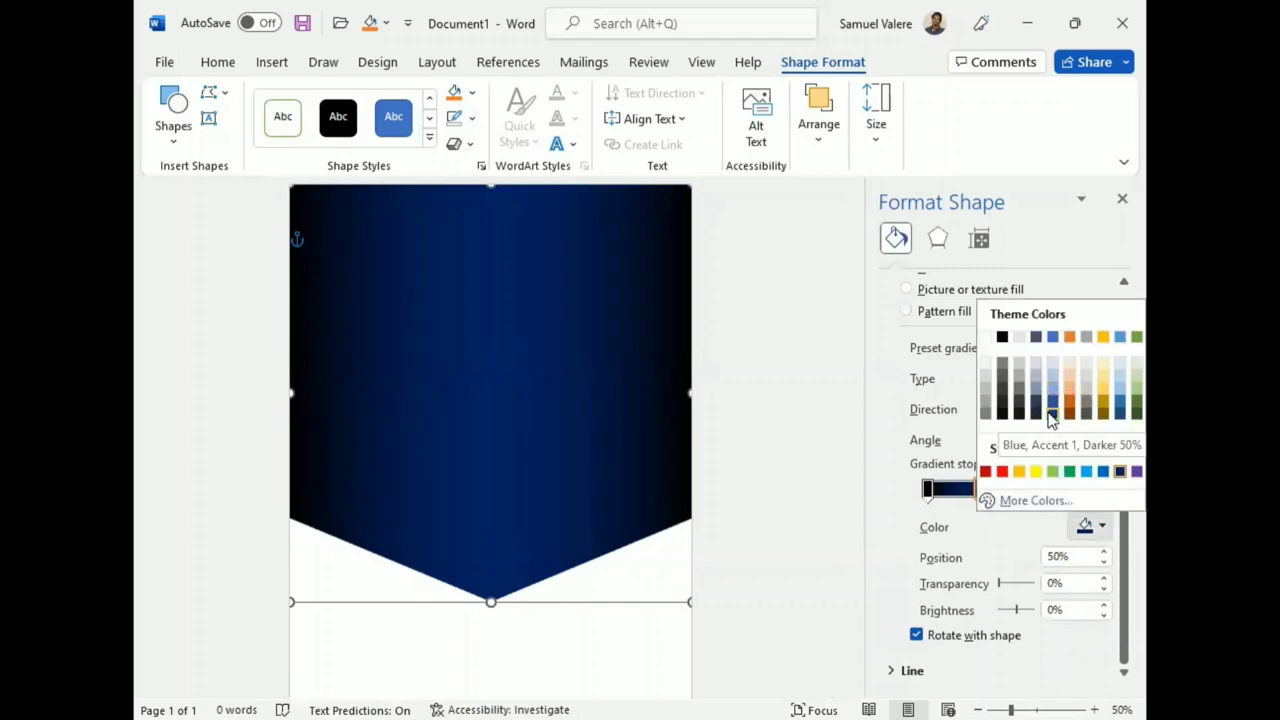
click(1050, 412)
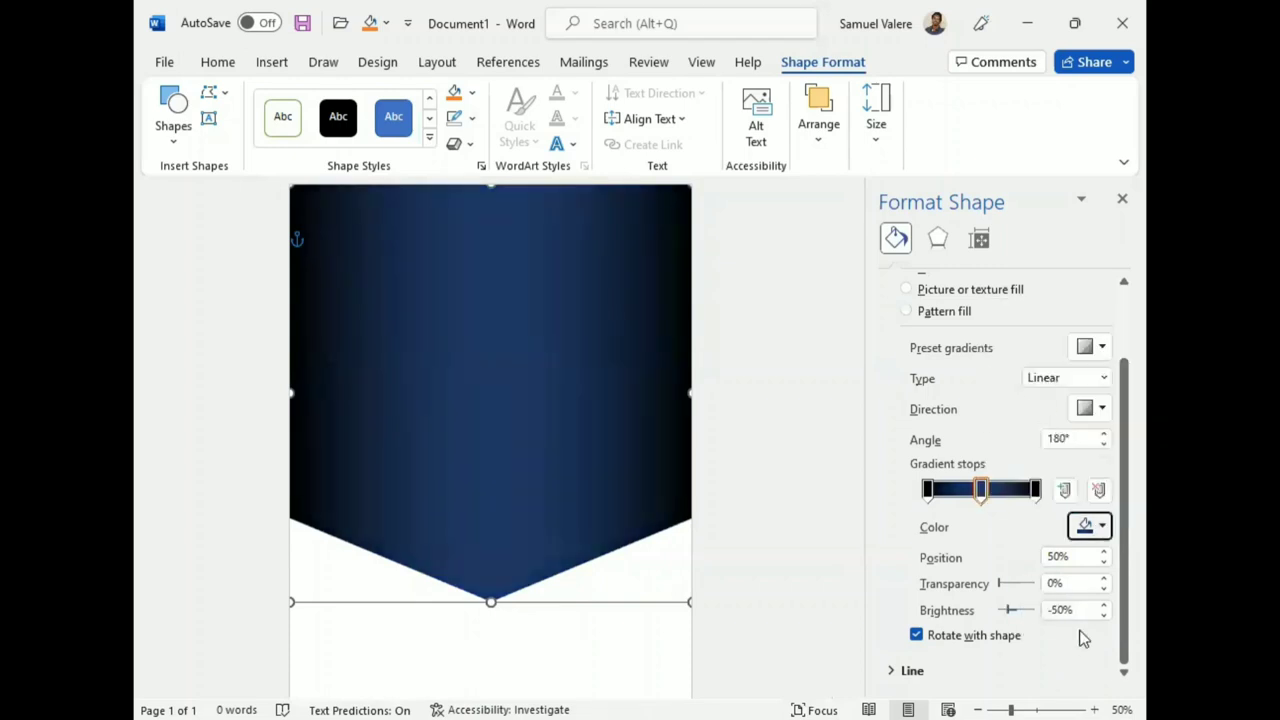
click(1105, 616)
text(-42)
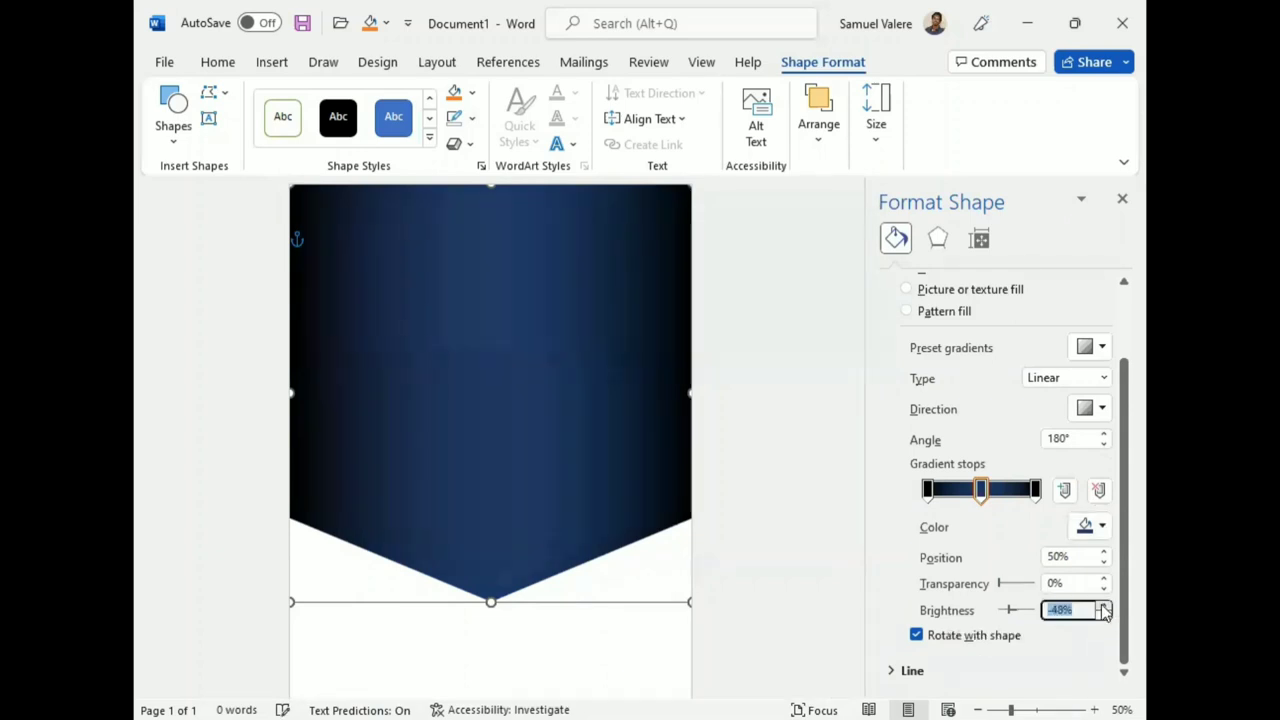
Step: Add a stop near the left, move the outer black stops to about 10% and 90%, and close Format Shape
click(939, 490)
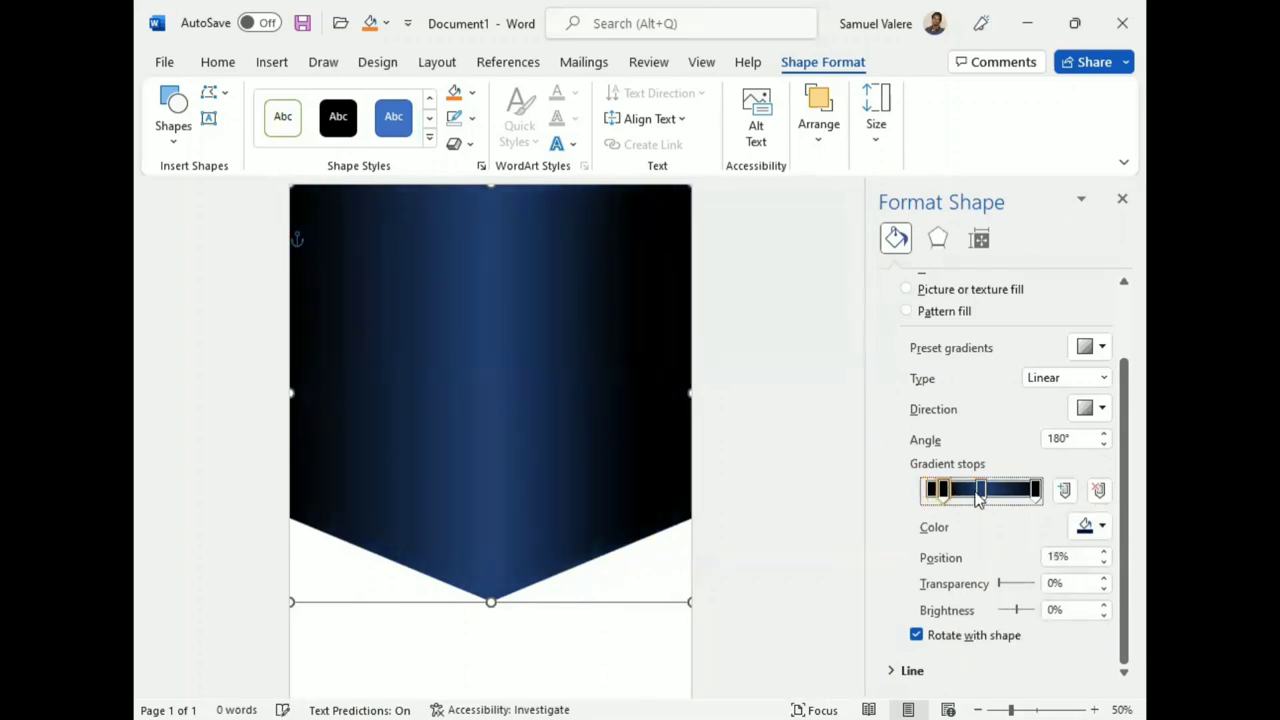
click(1033, 492)
drag(1033, 492, 1020, 499)
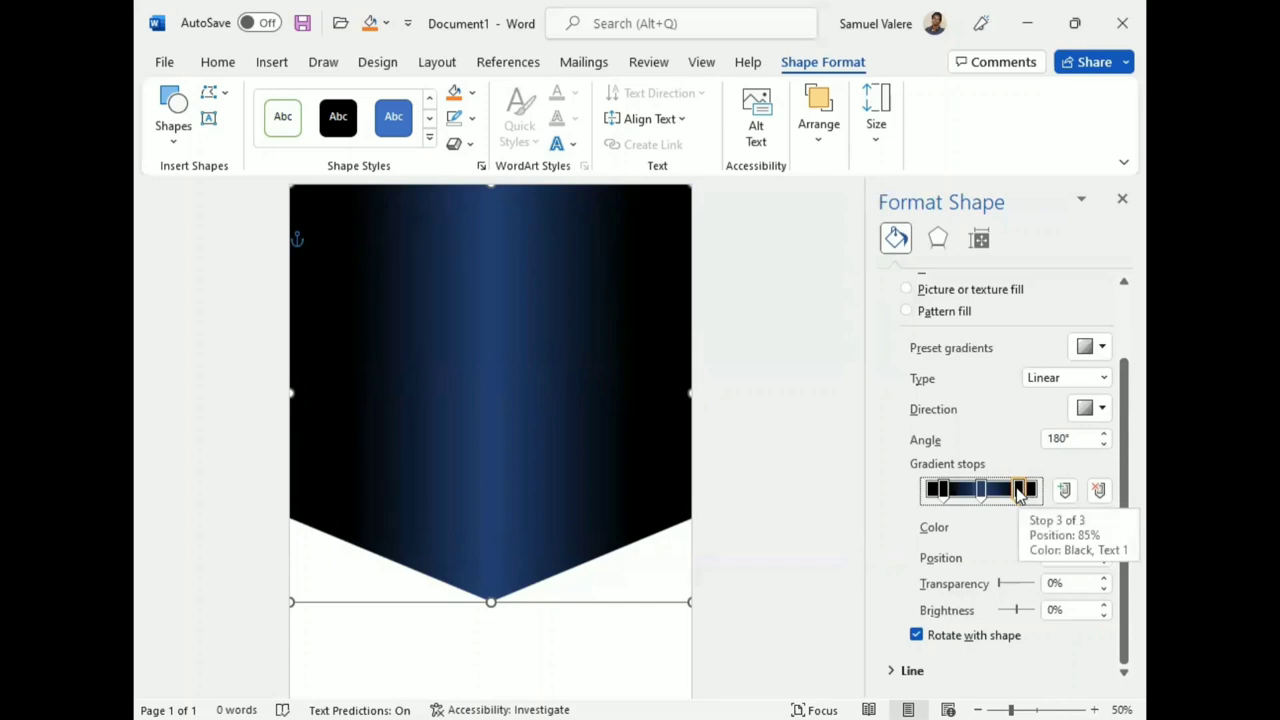
drag(1024, 493, 1023, 494)
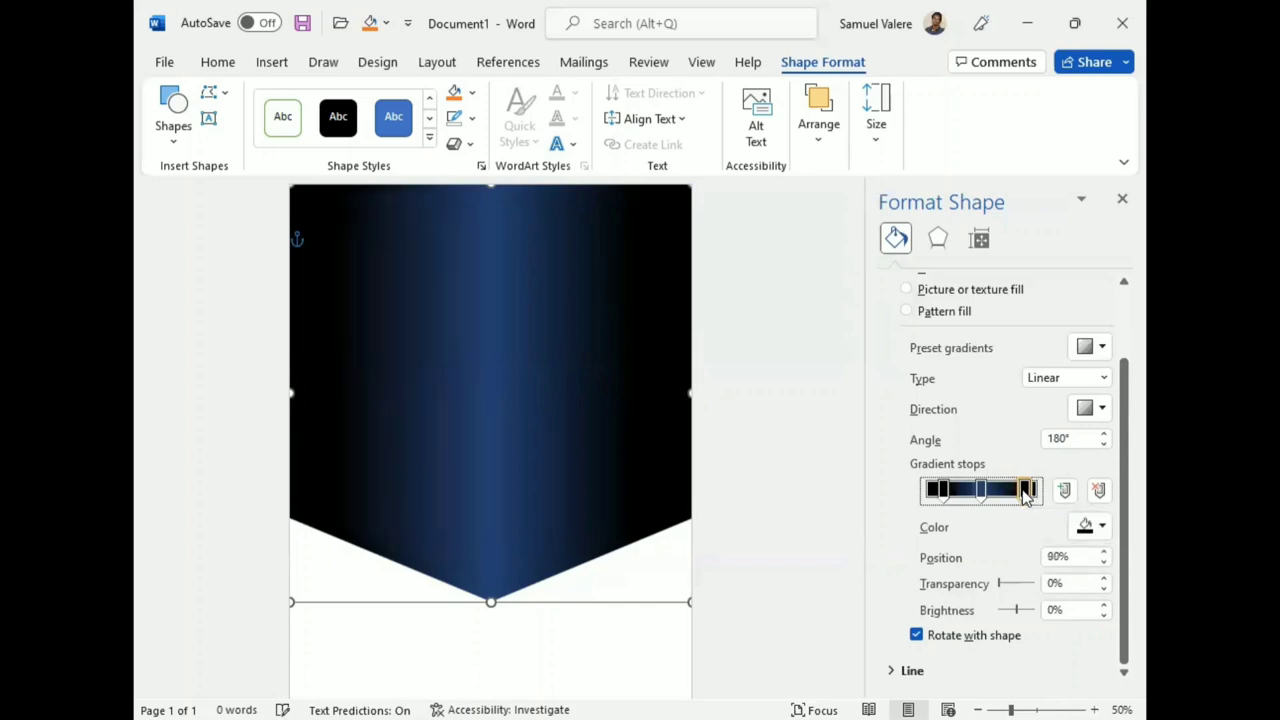
click(937, 492)
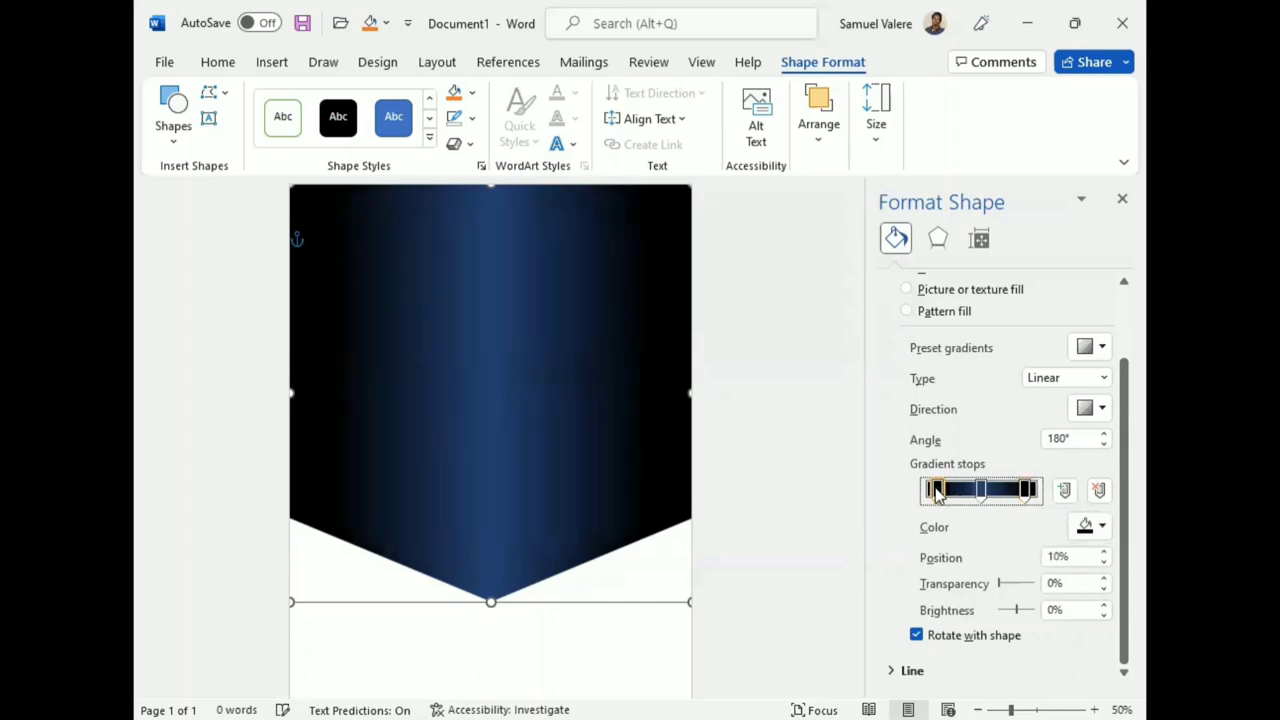
click(1120, 202)
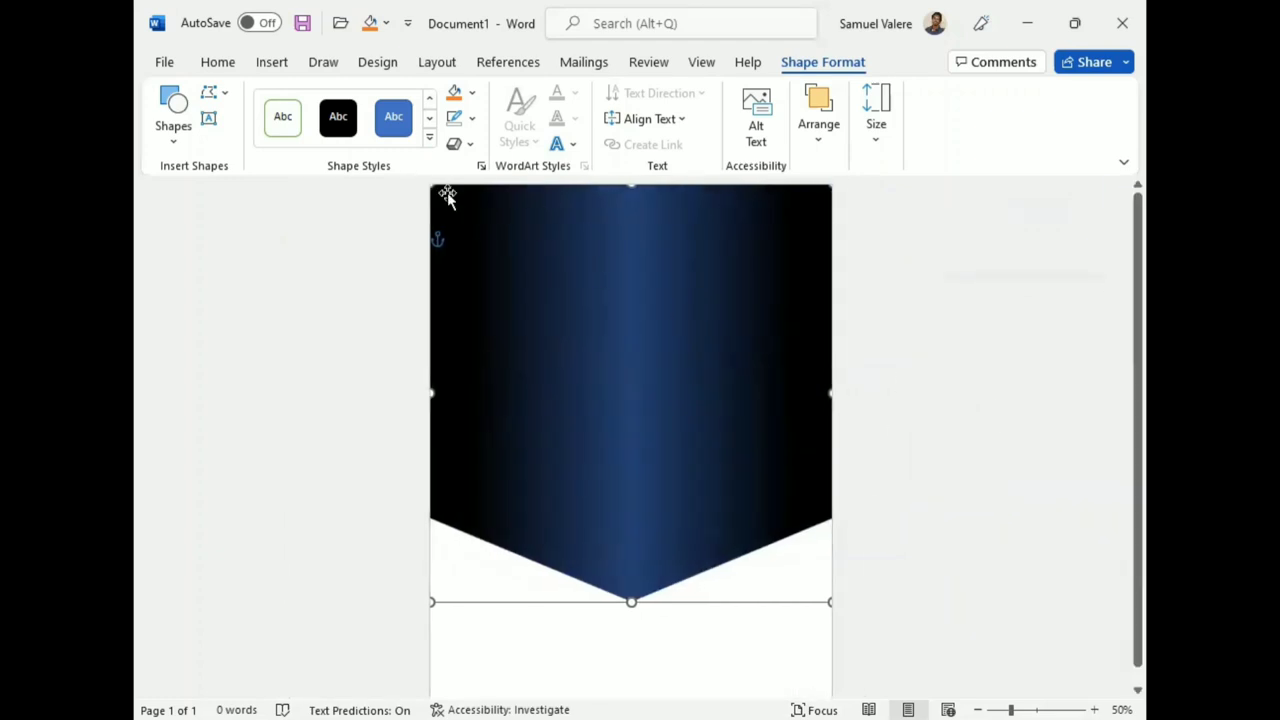
Step: Draw a straight line across the top of the pennant
click(172, 135)
click(205, 190)
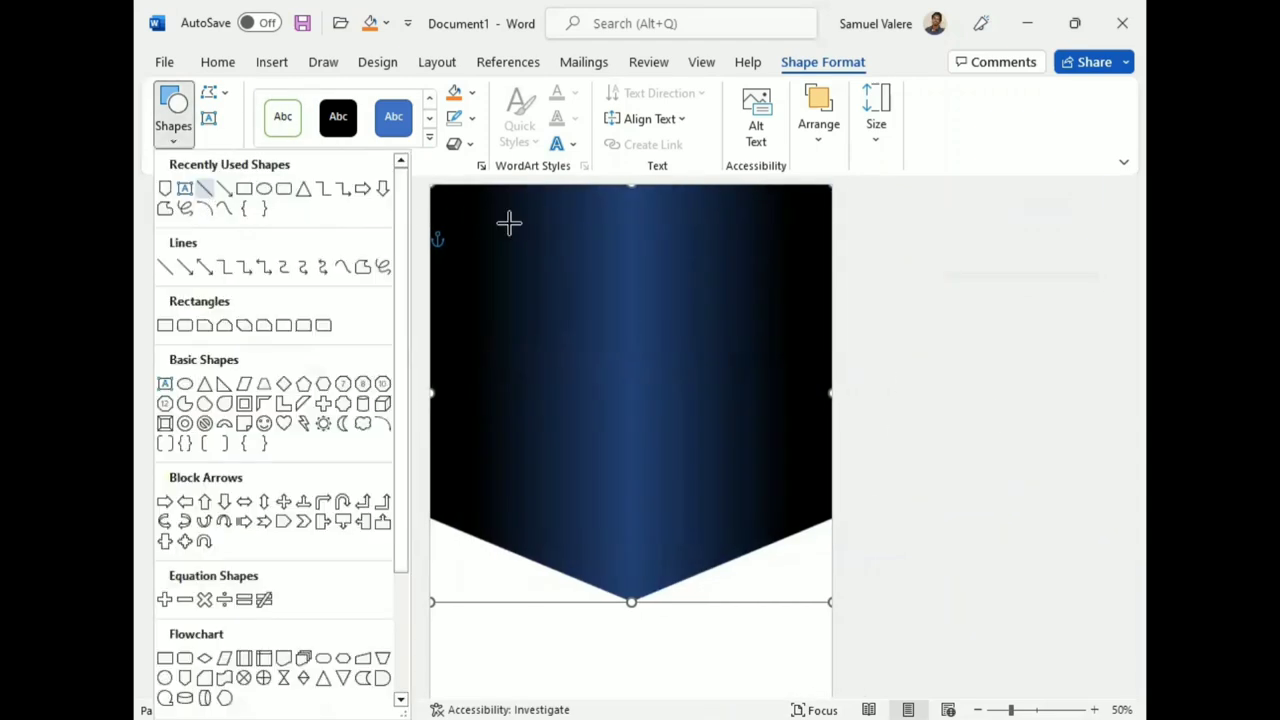
drag(483, 222, 738, 231)
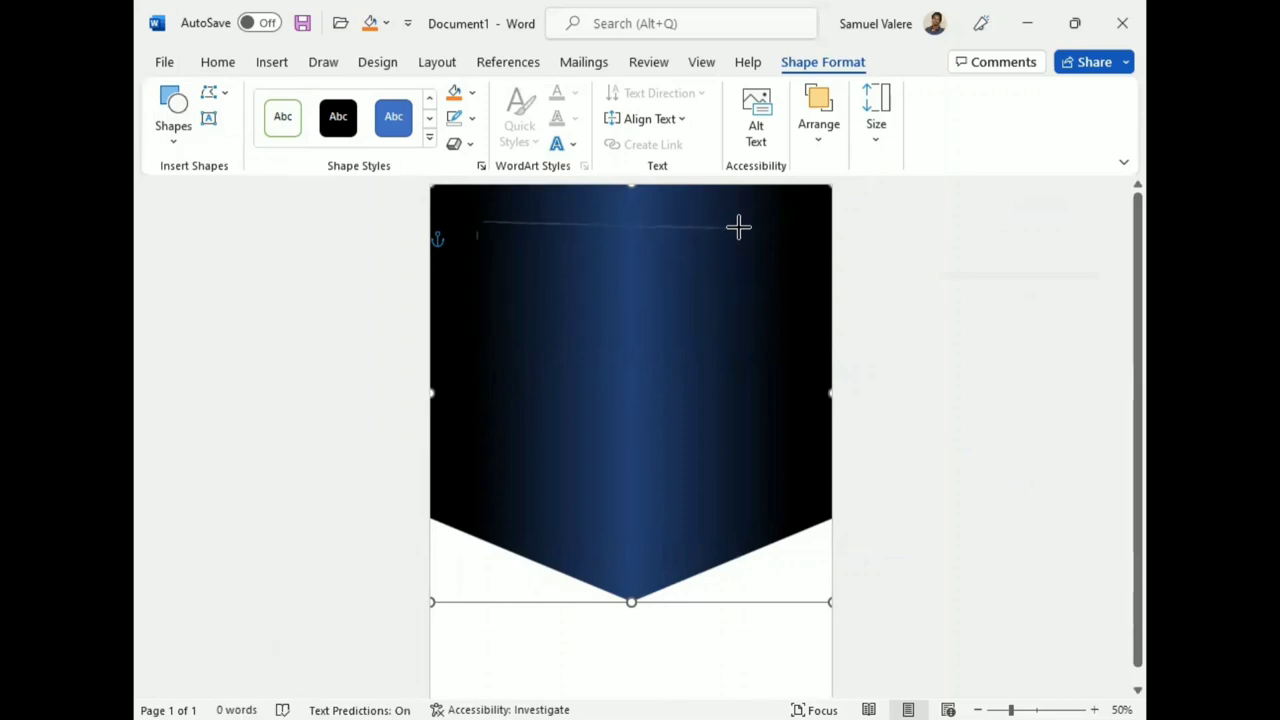
Step: Set the line's width to 40 pt
click(462, 118)
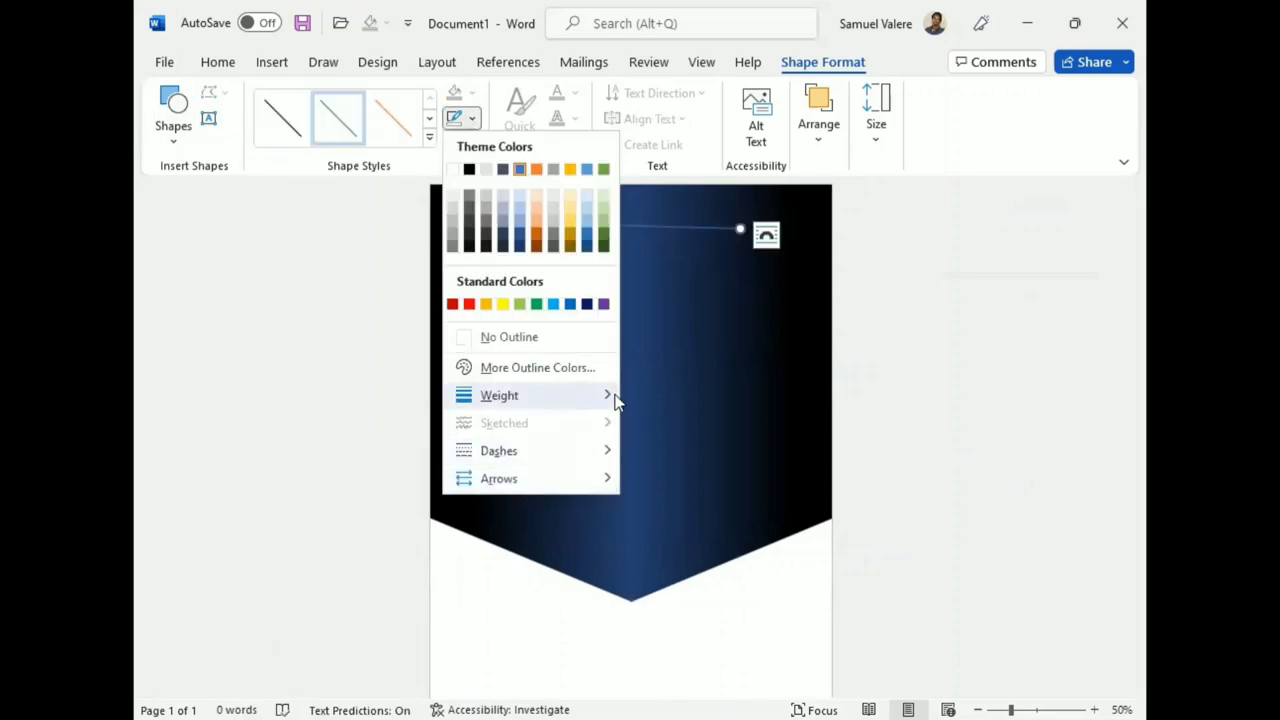
mouse_move(612, 396)
click(690, 632)
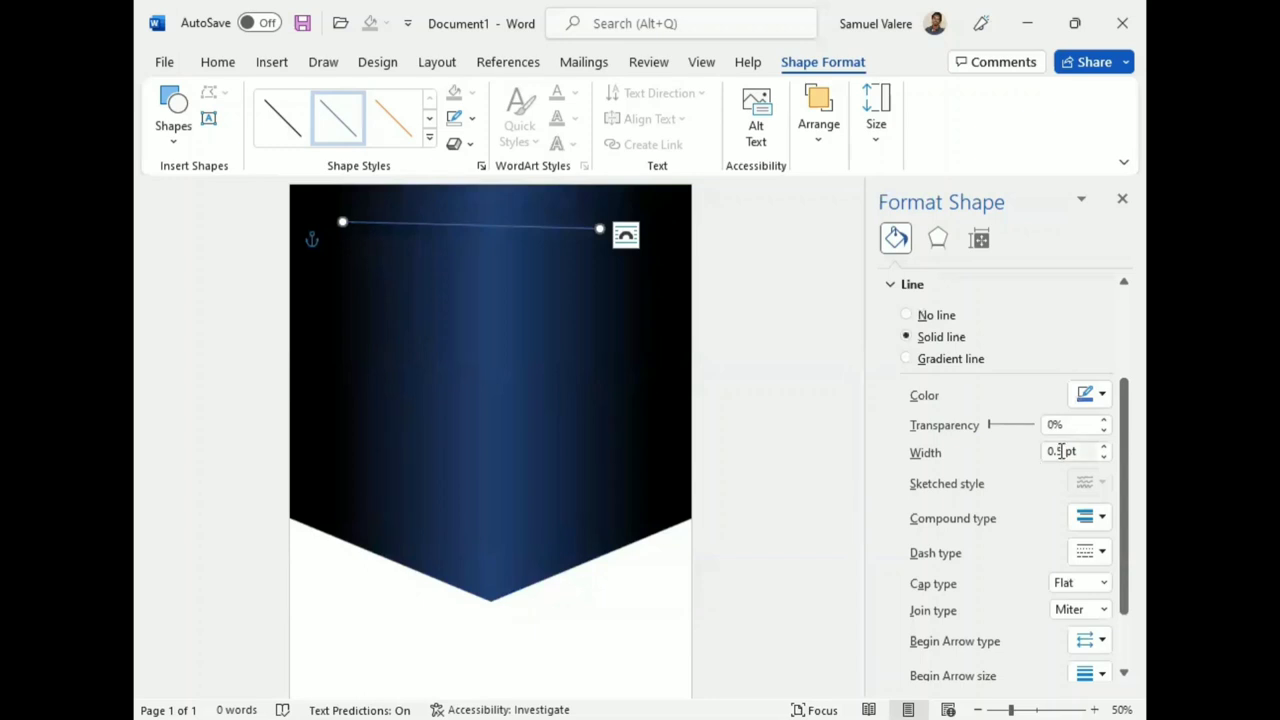
double_click(1062, 451)
key(BackSpace)
text(40)
key(Return)
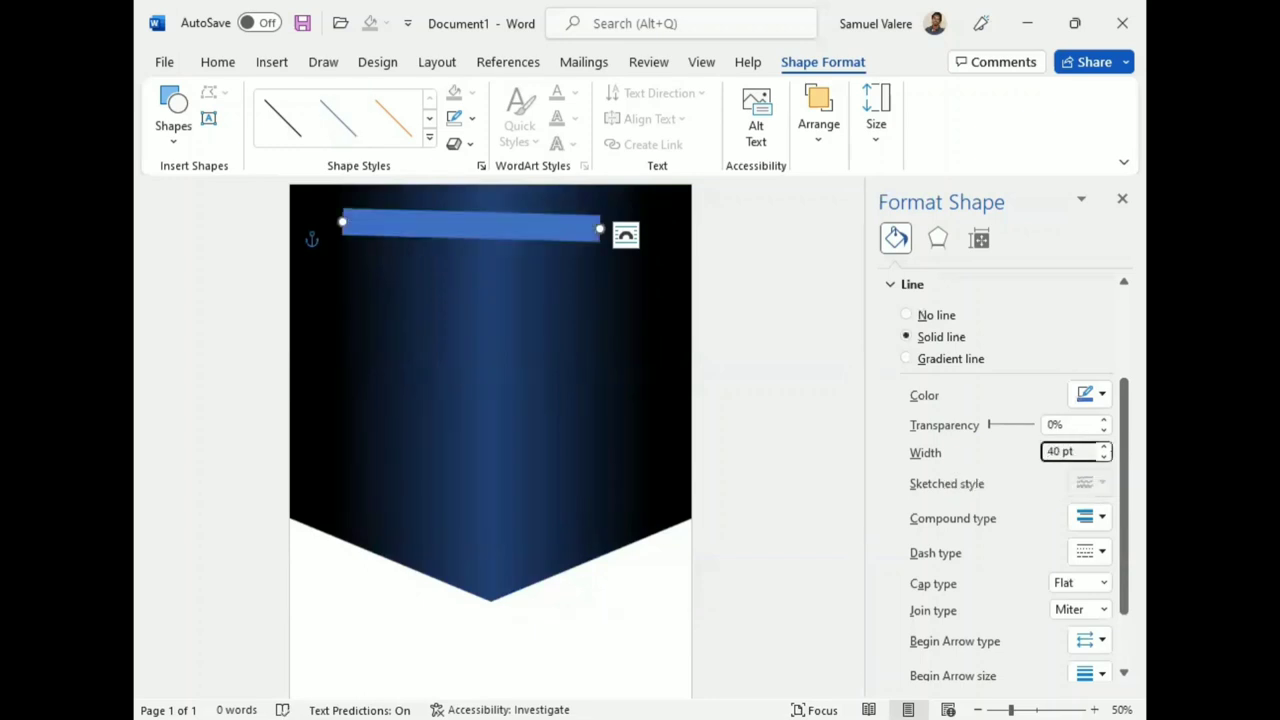
Step: Move the 40 pt line to the page top and stretch its ends to the pennant's left and right edges
drag(500, 230, 493, 209)
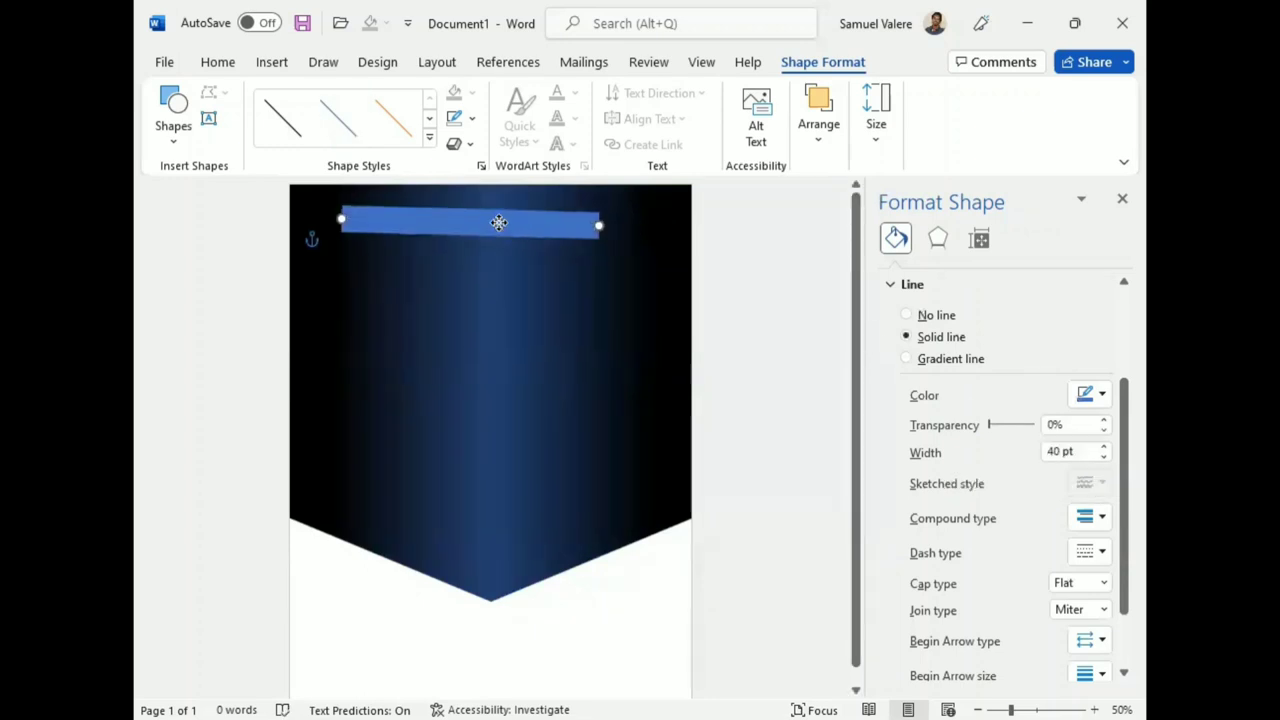
drag(592, 216, 591, 207)
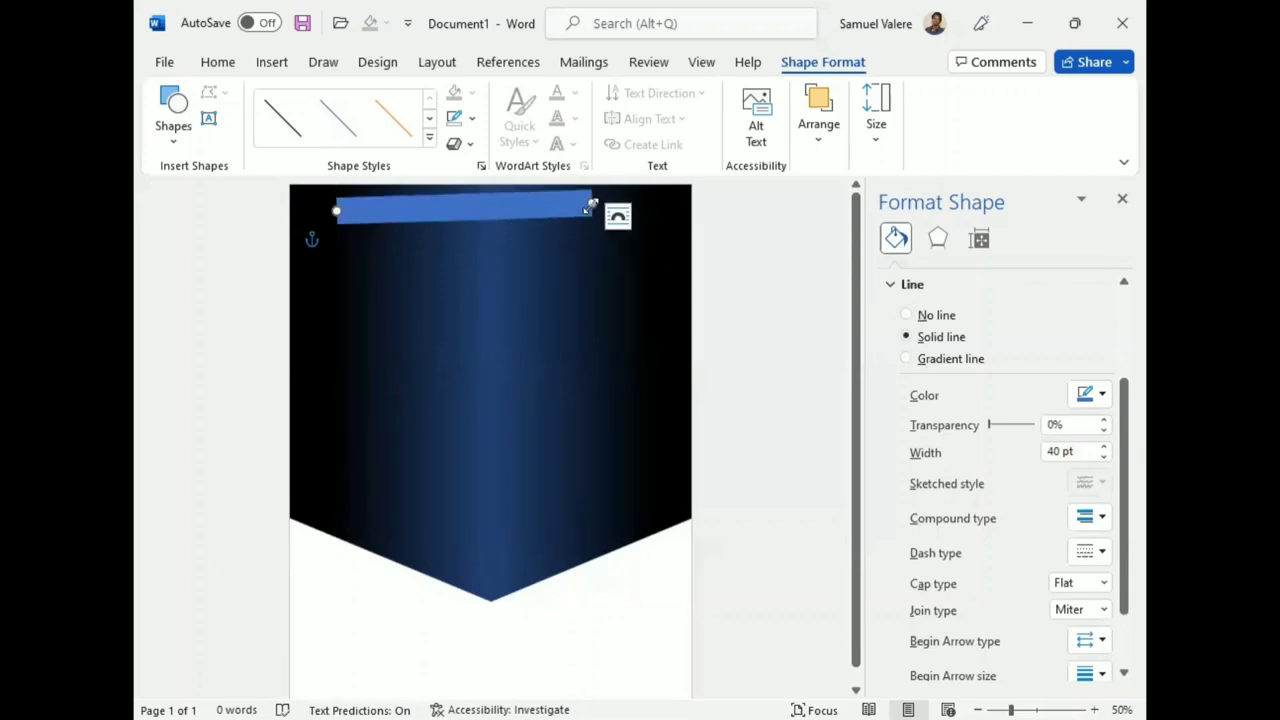
drag(501, 205, 505, 196)
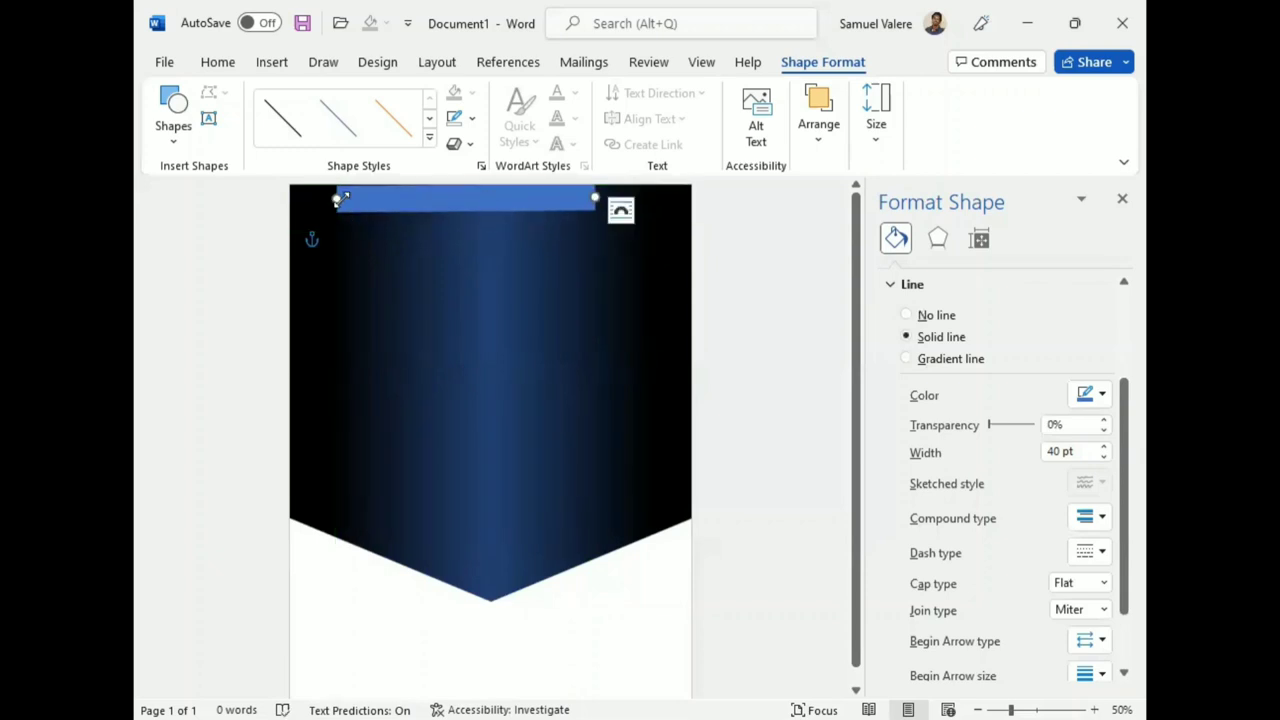
drag(336, 197, 285, 195)
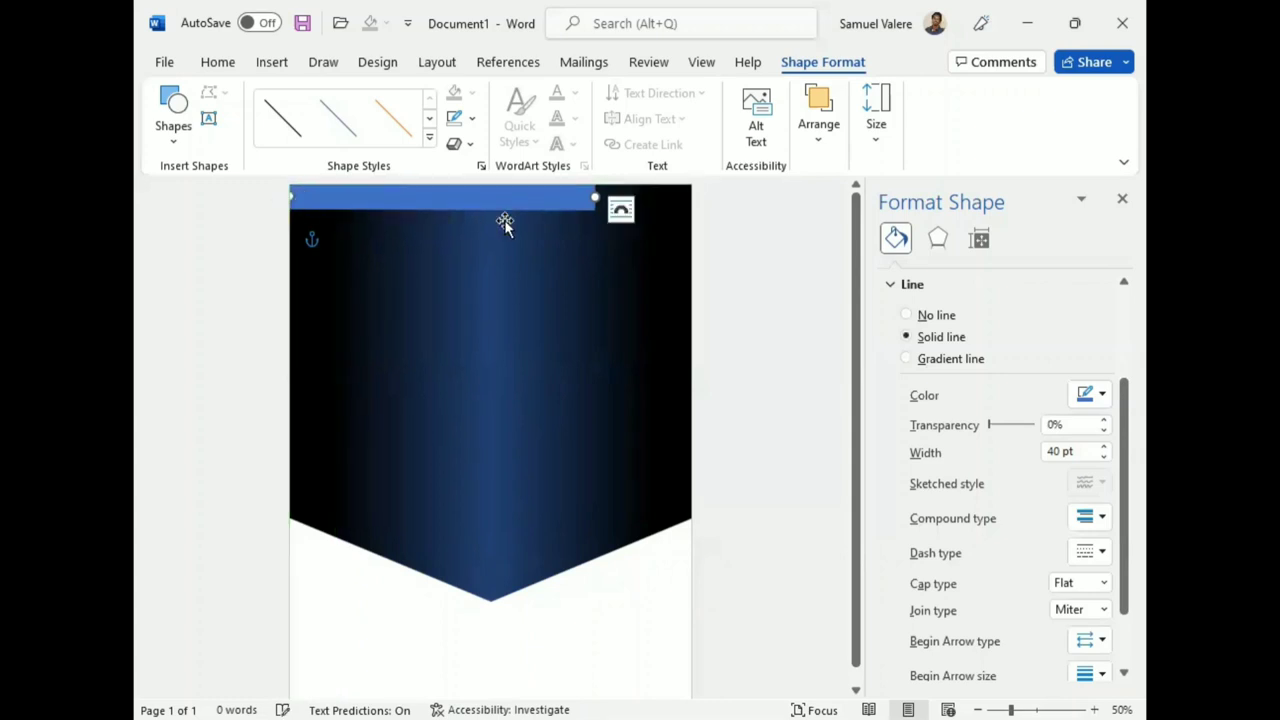
drag(595, 197, 692, 197)
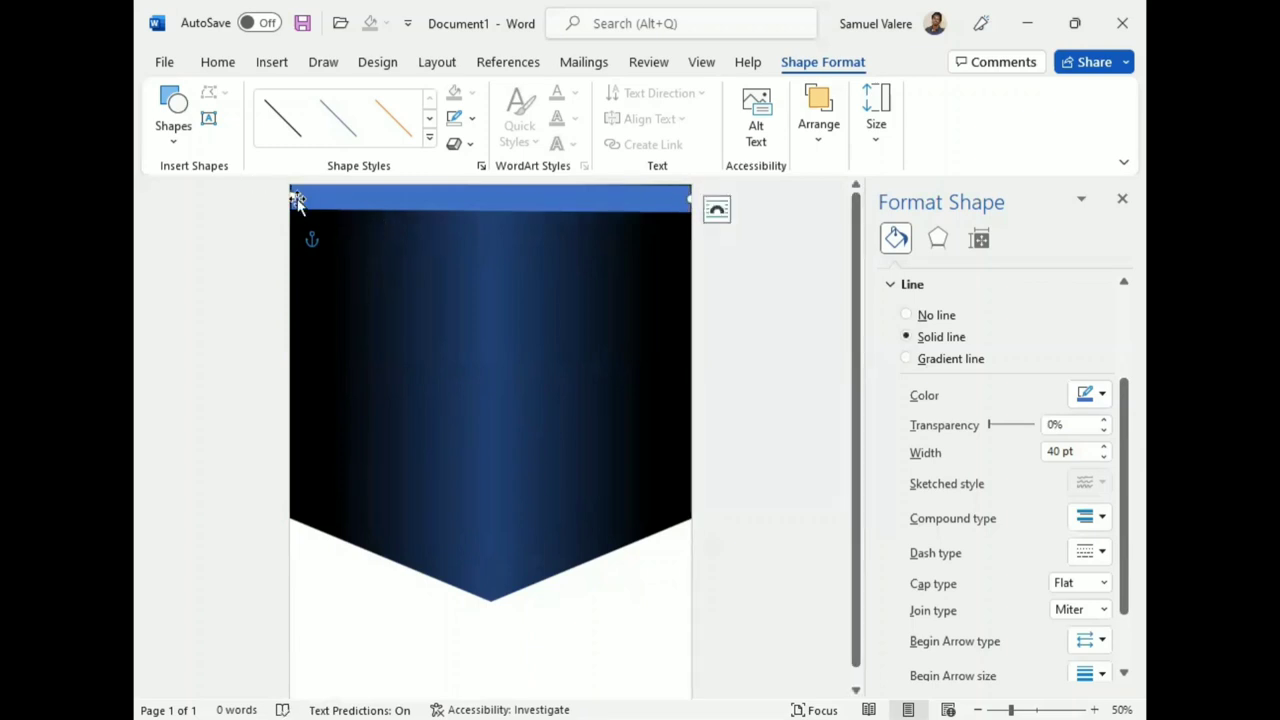
drag(297, 199, 289, 196)
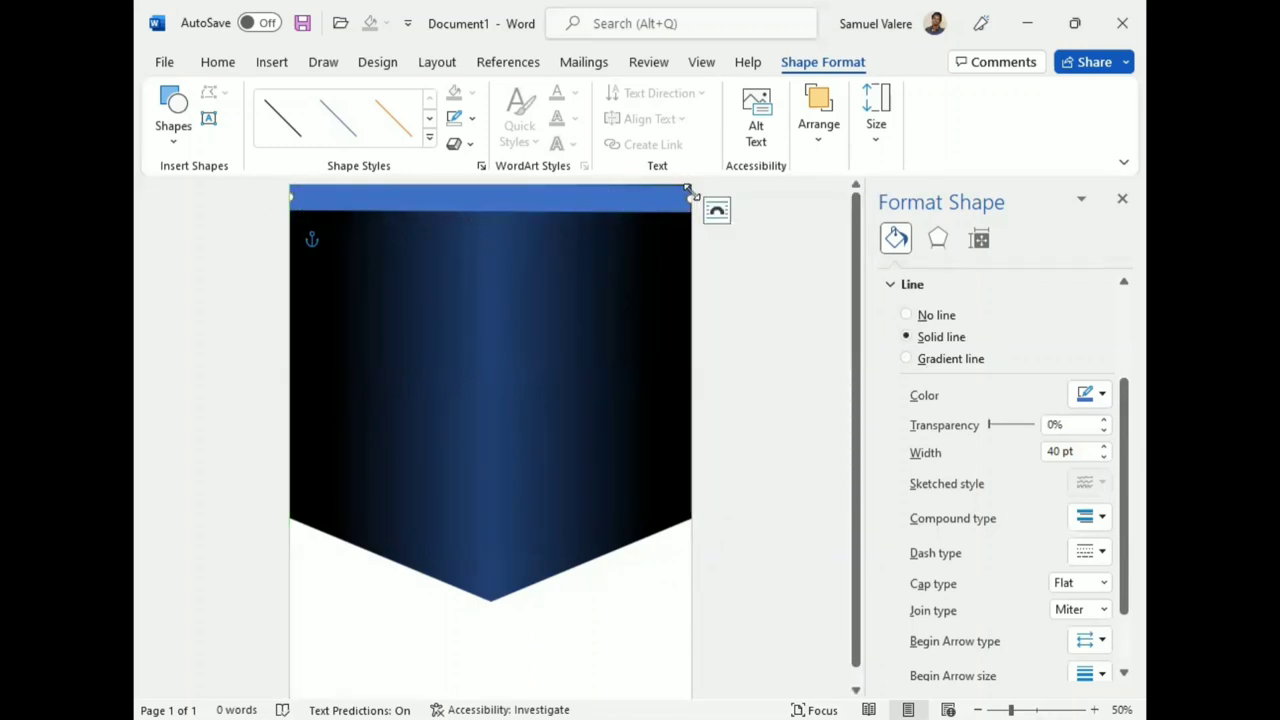
drag(688, 196, 692, 196)
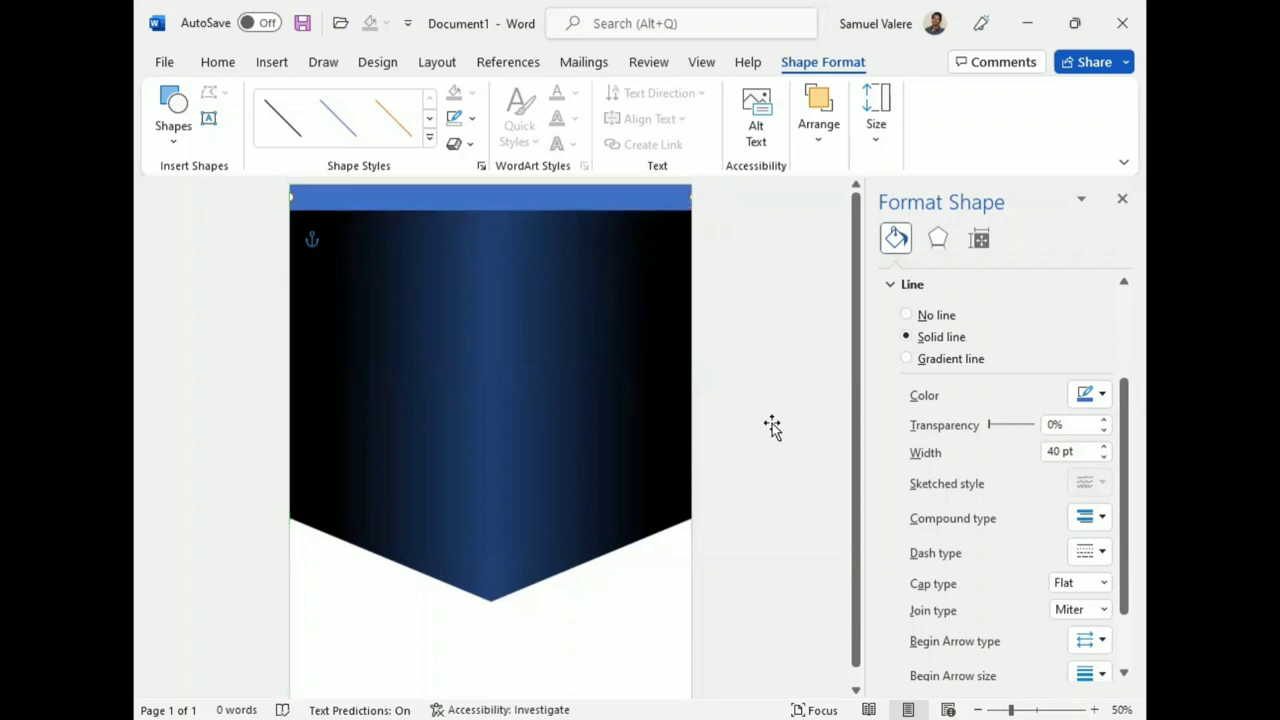
Step: Switch the bar to a 180° gradient line and add a stop near the middle
click(907, 359)
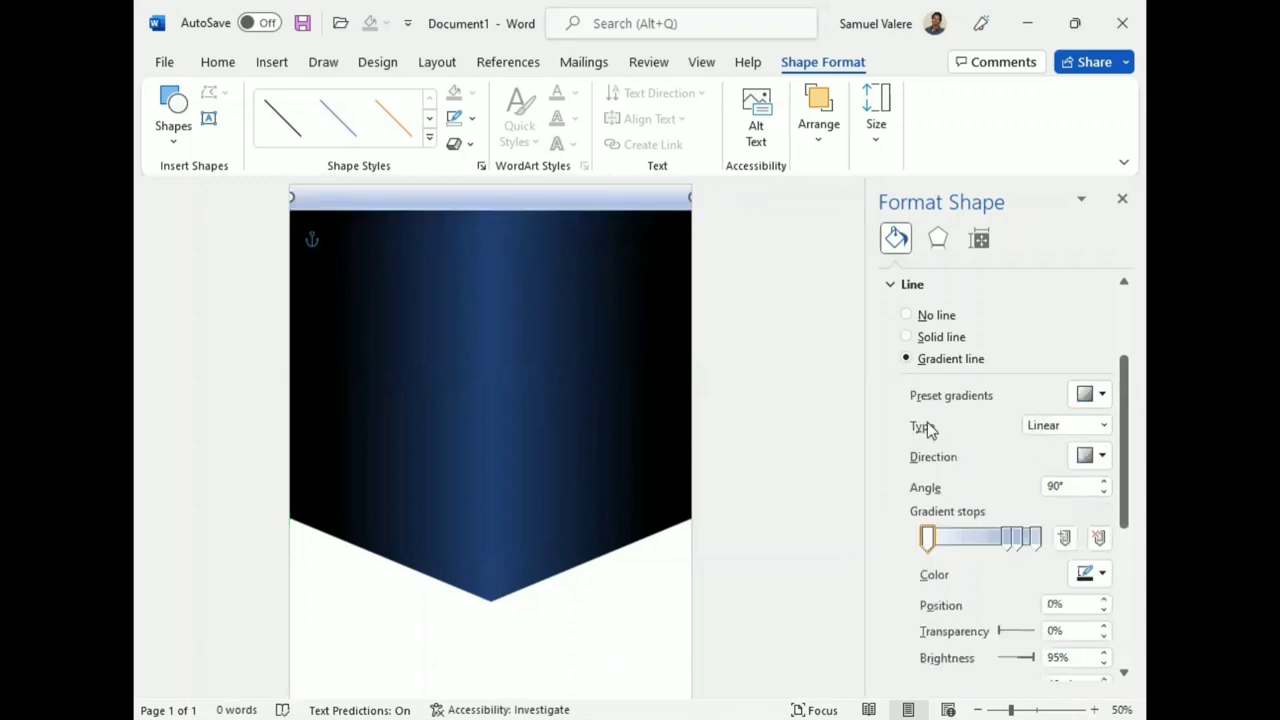
click(1101, 458)
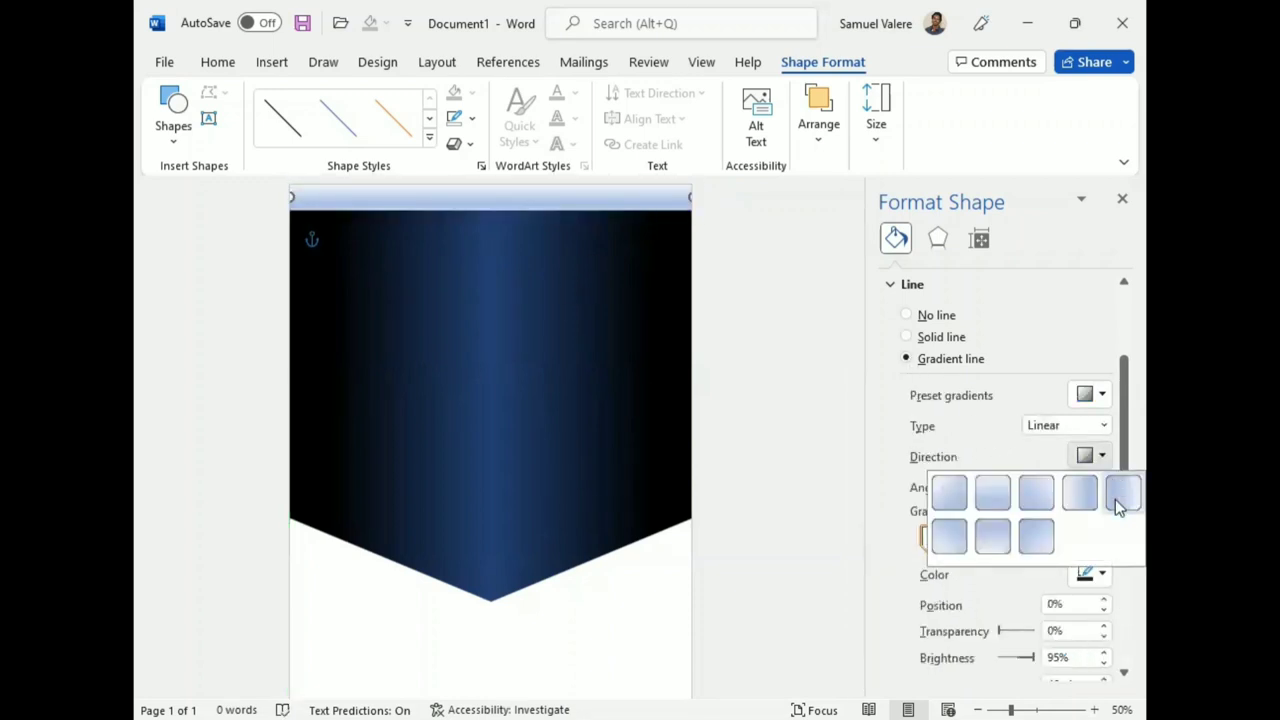
click(1115, 495)
click(971, 540)
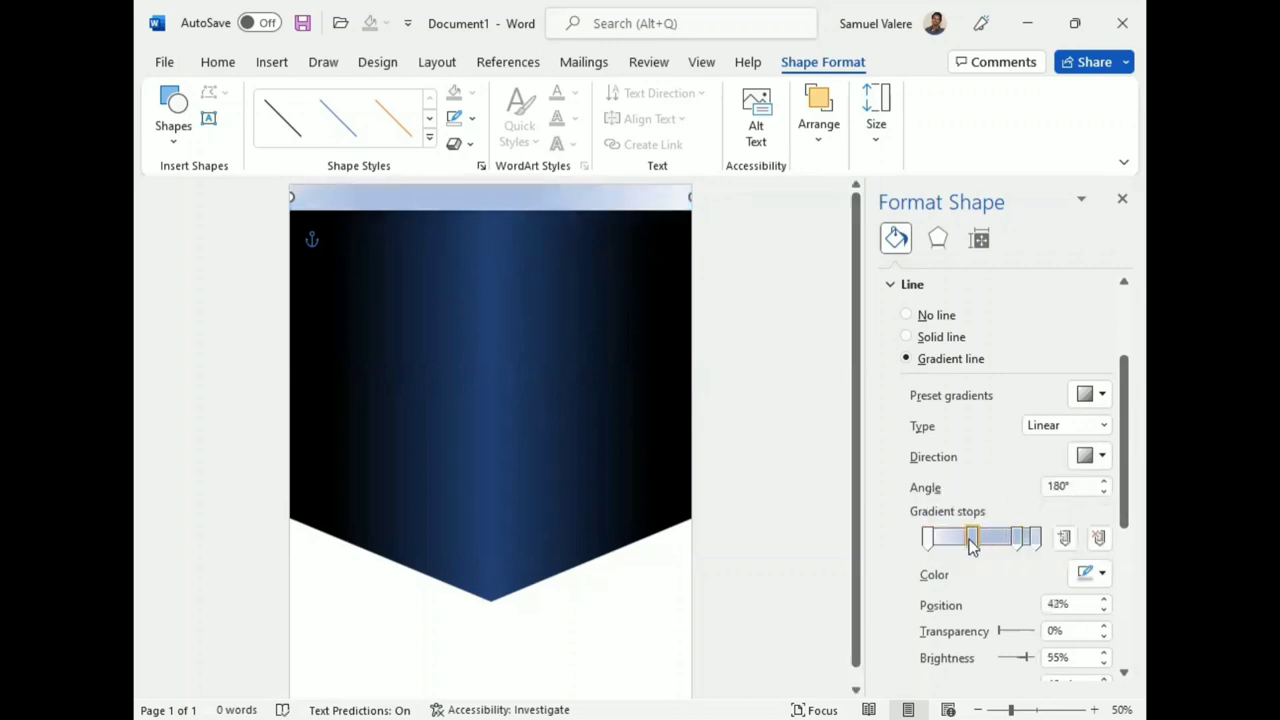
drag(971, 540, 977, 540)
Step: Colour the first and last stops grey and the second and 83% stops white
click(927, 538)
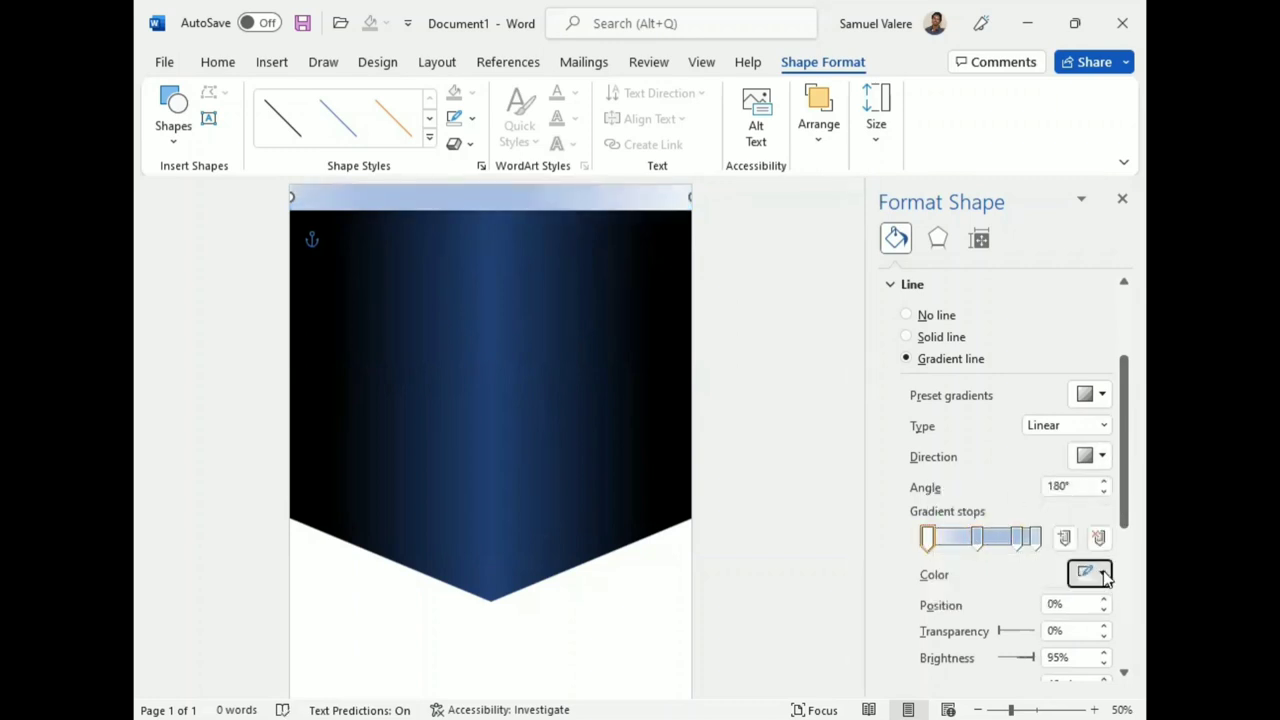
click(1104, 574)
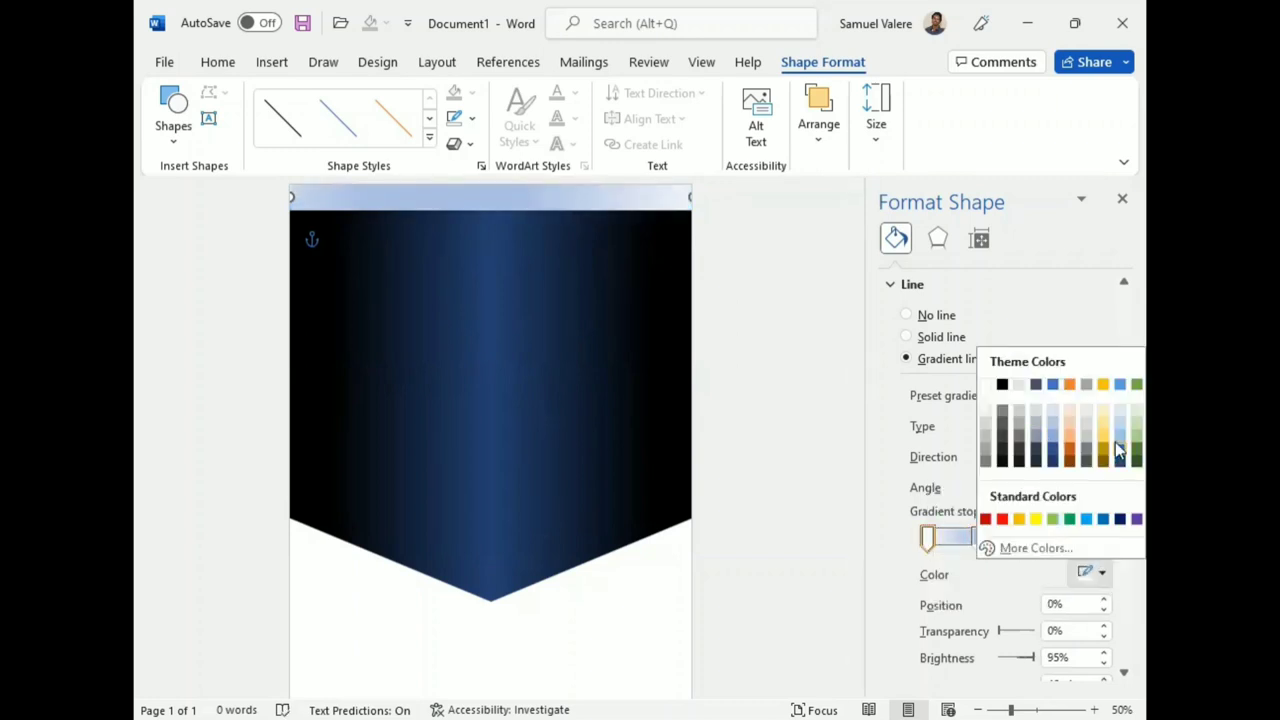
click(986, 432)
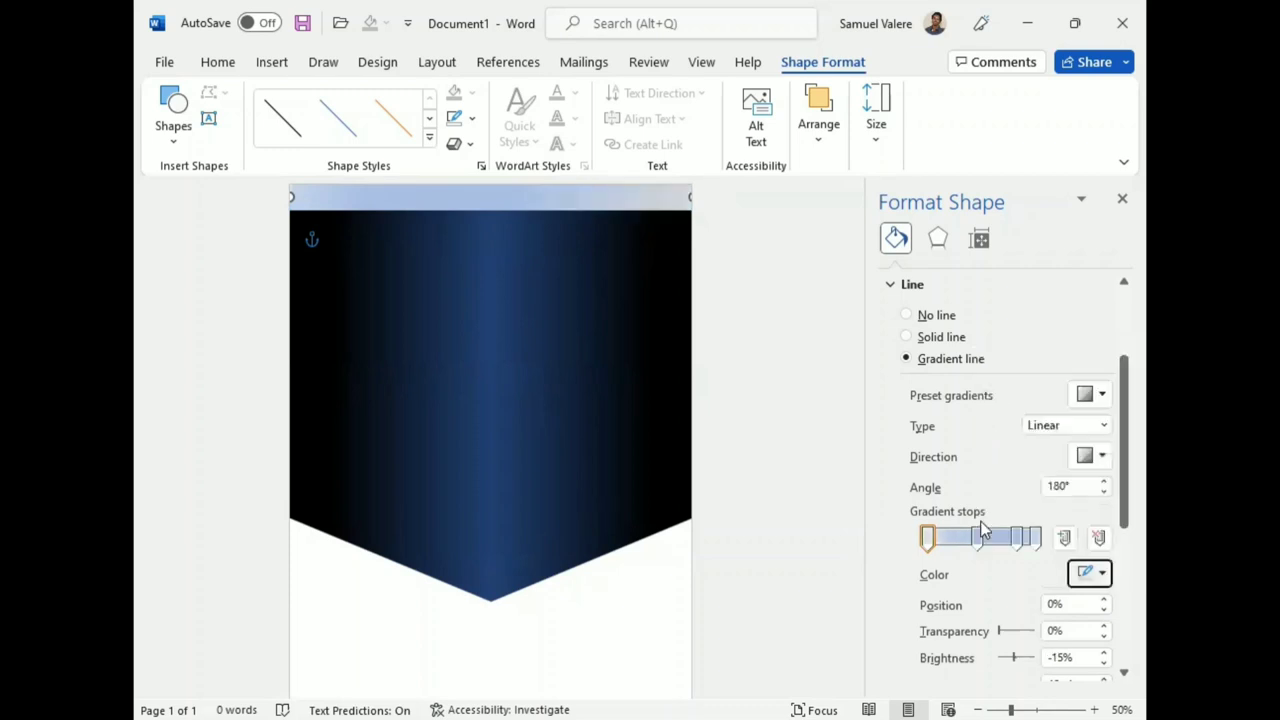
click(1034, 538)
click(1090, 573)
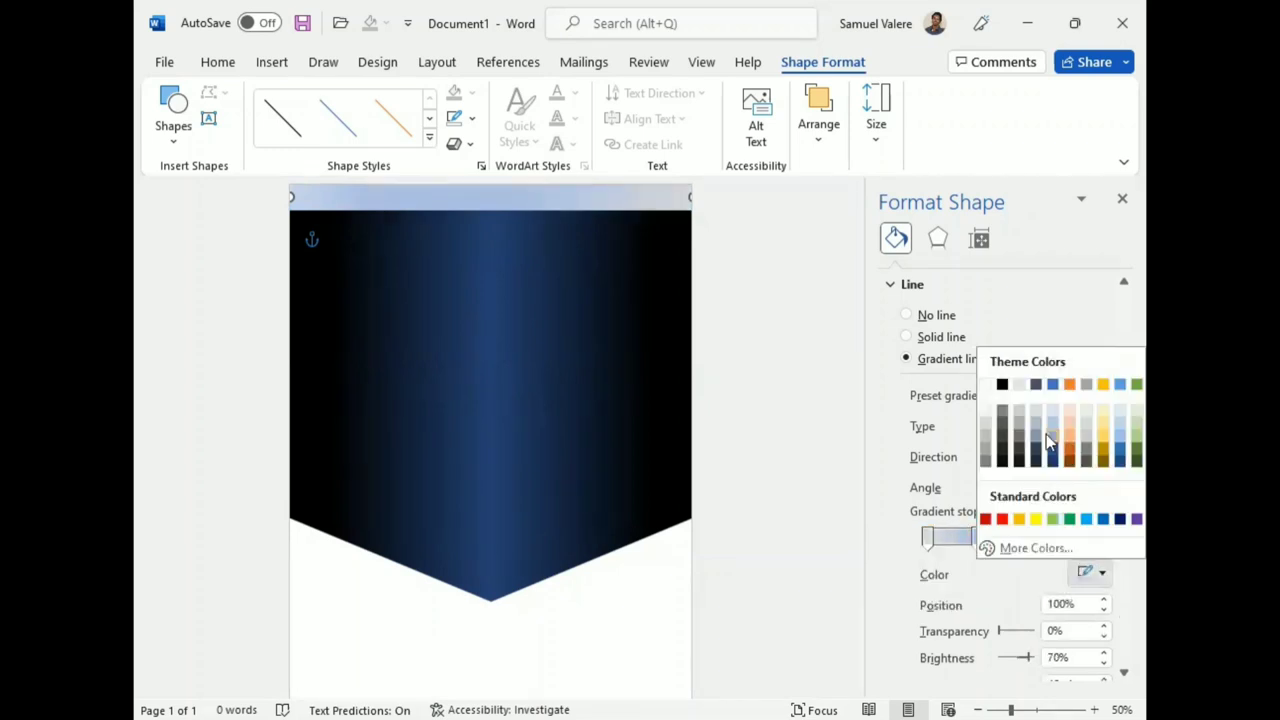
click(983, 437)
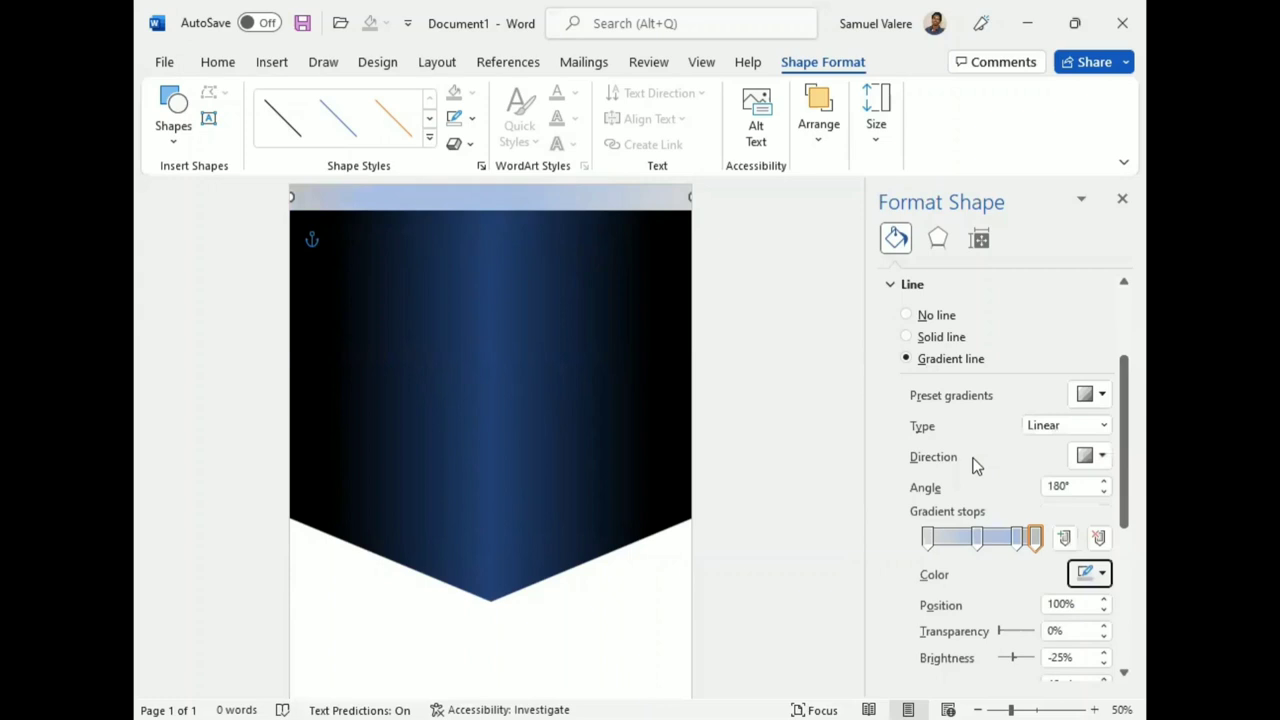
click(978, 539)
click(1092, 573)
click(985, 385)
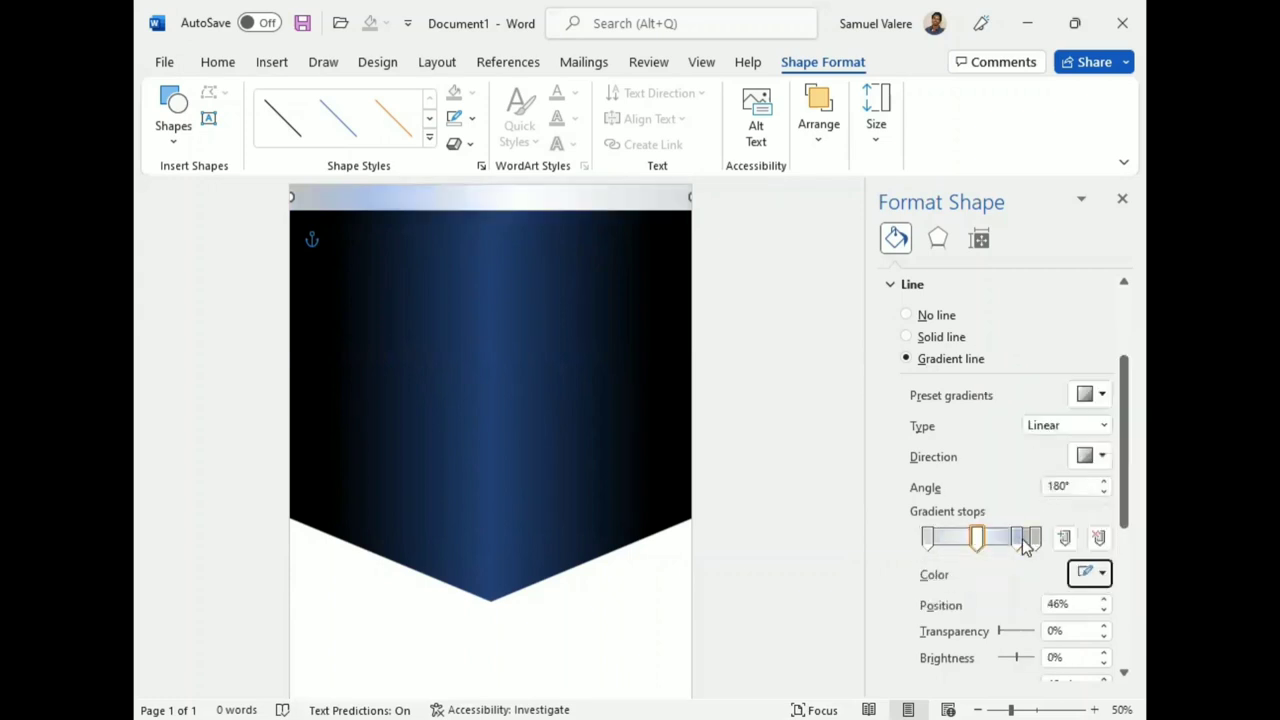
click(1017, 538)
click(1092, 573)
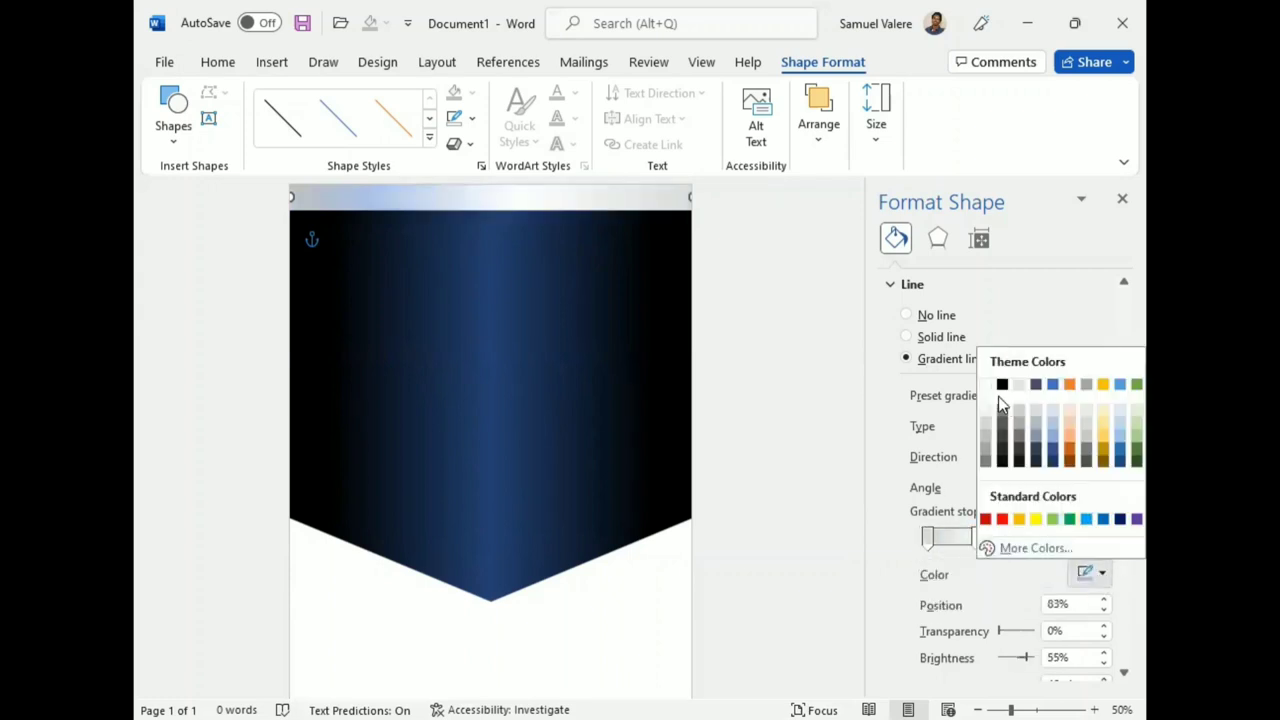
click(988, 385)
Step: Move the second stop to about 73% and give the last stop a darker grey
mouse_move(977, 538)
mouse_down()
mouse_move(958, 538)
mouse_move(977, 538)
mouse_up()
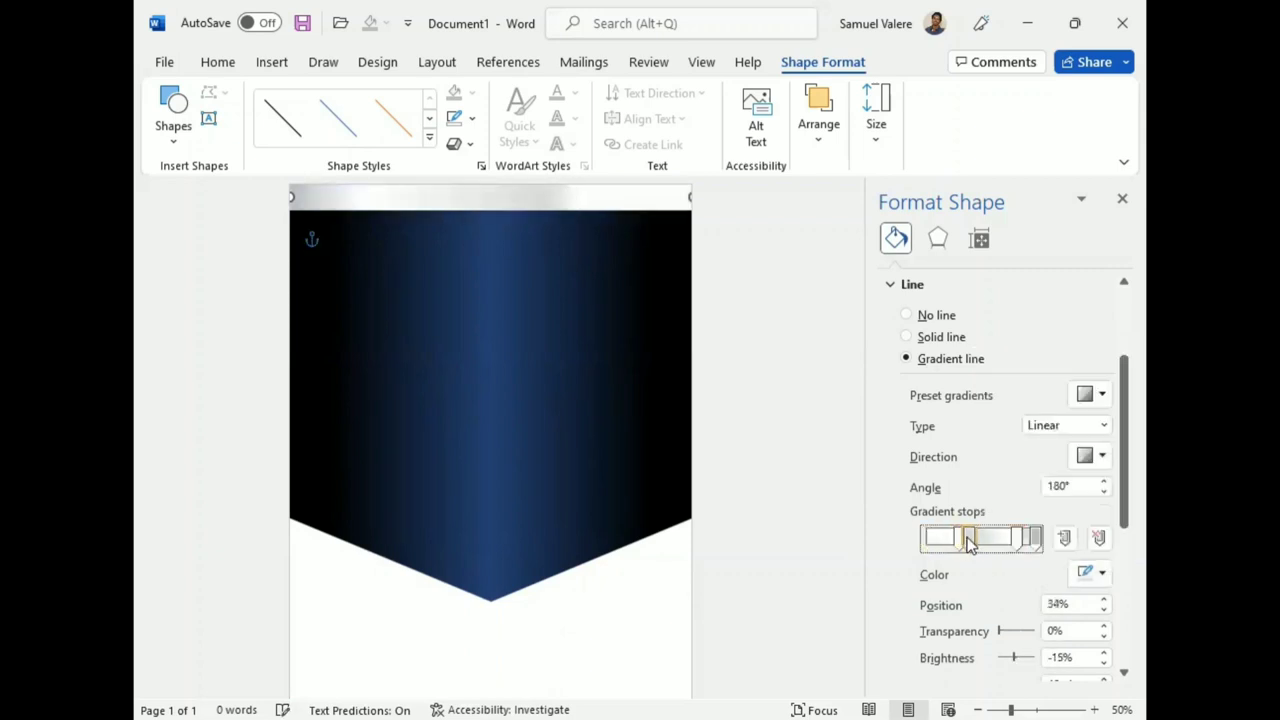
click(926, 538)
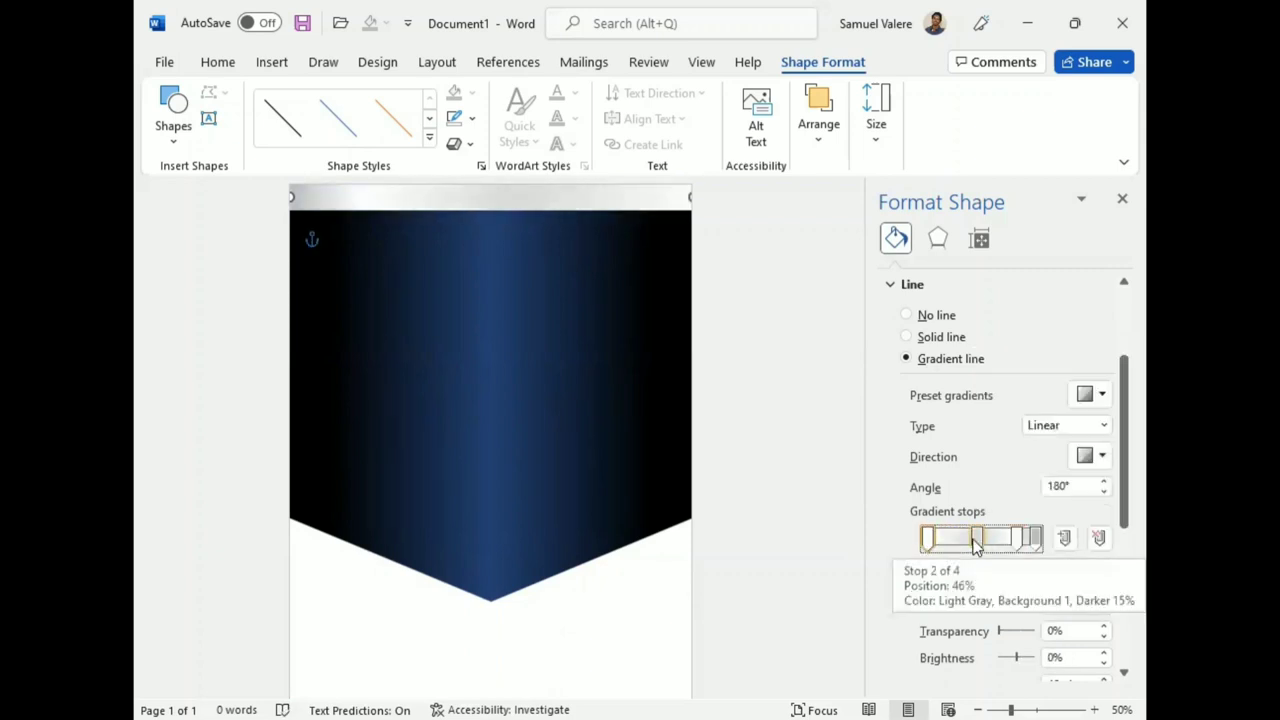
click(975, 538)
mouse_move(975, 538)
mouse_down()
mouse_move(1026, 546)
mouse_move(1007, 541)
mouse_up()
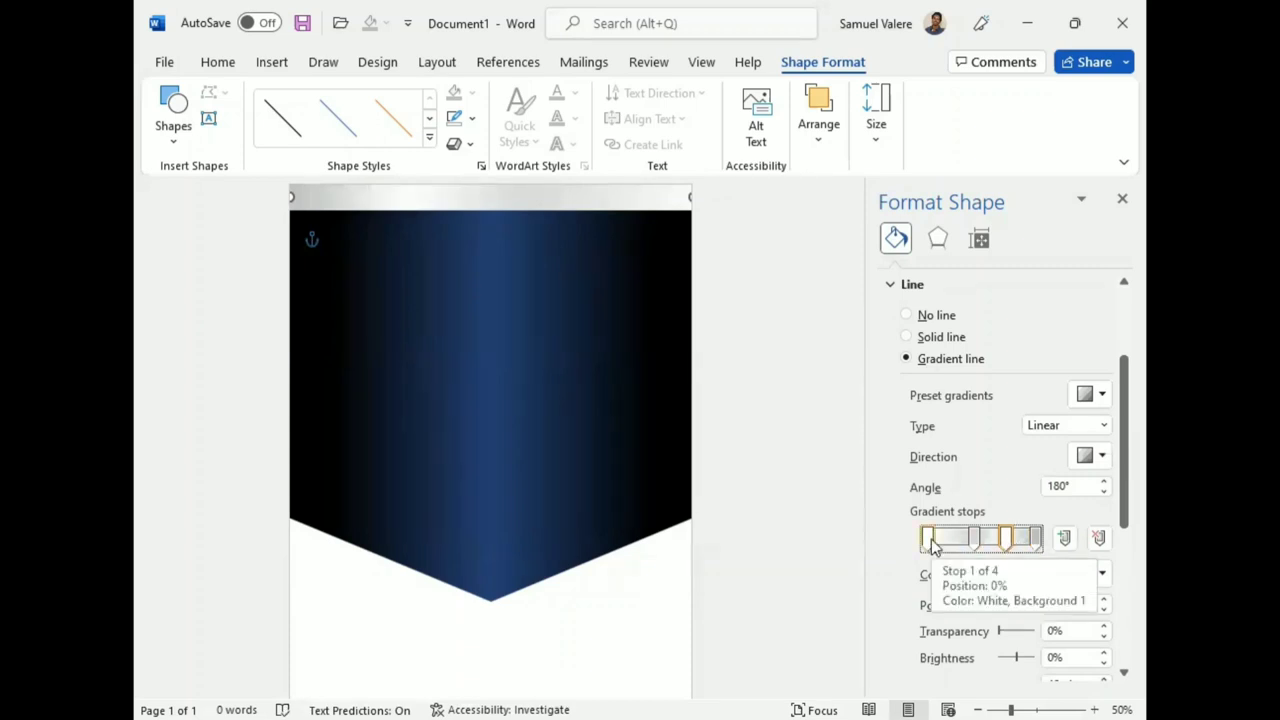
click(967, 540)
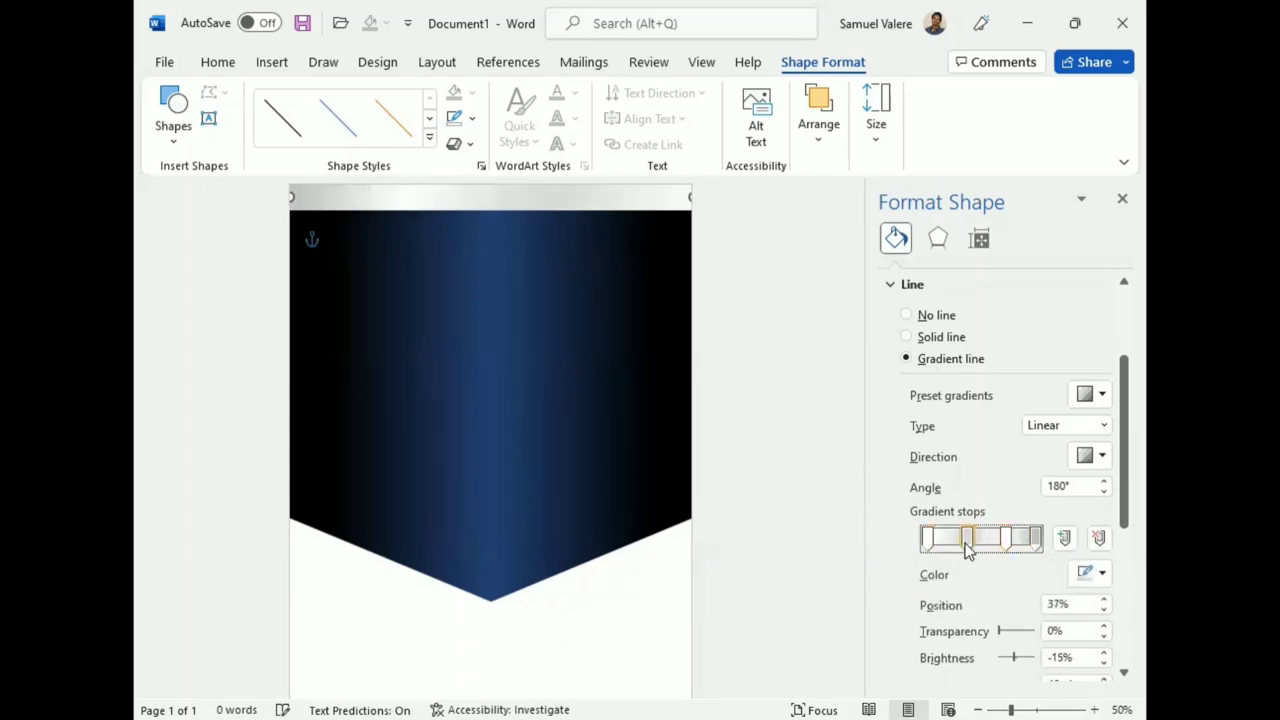
click(1040, 543)
click(1103, 573)
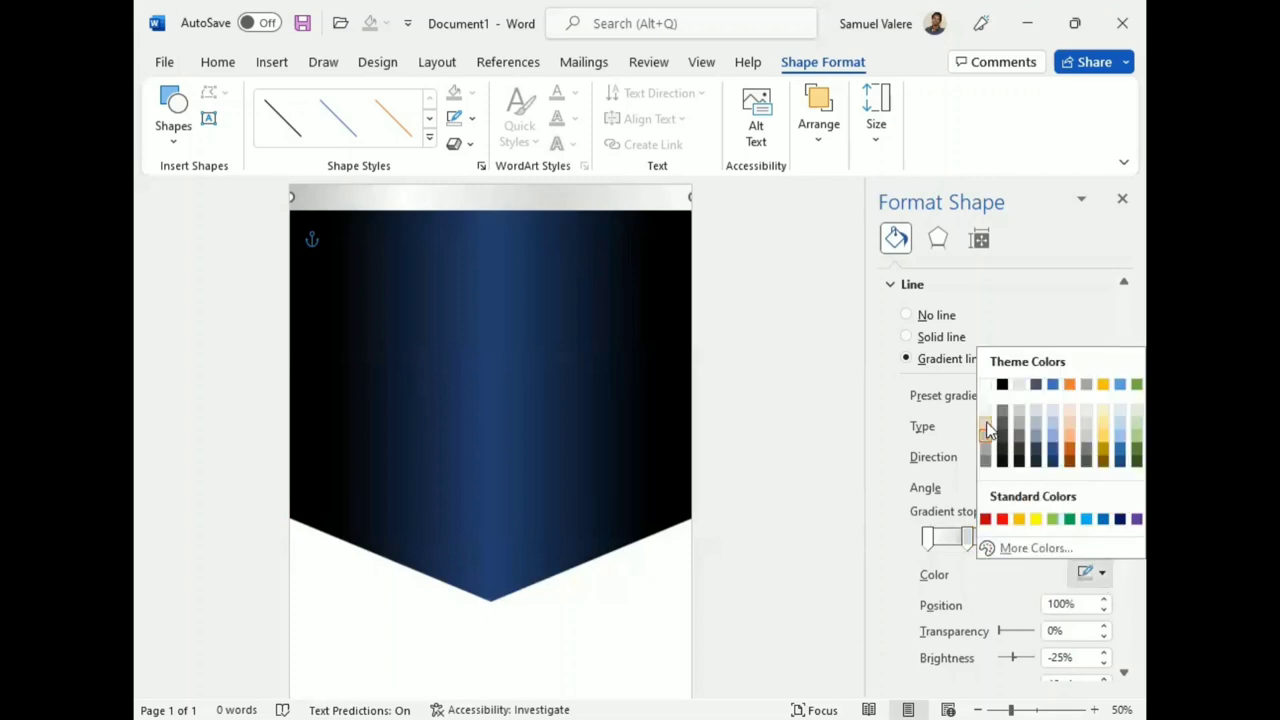
click(1056, 480)
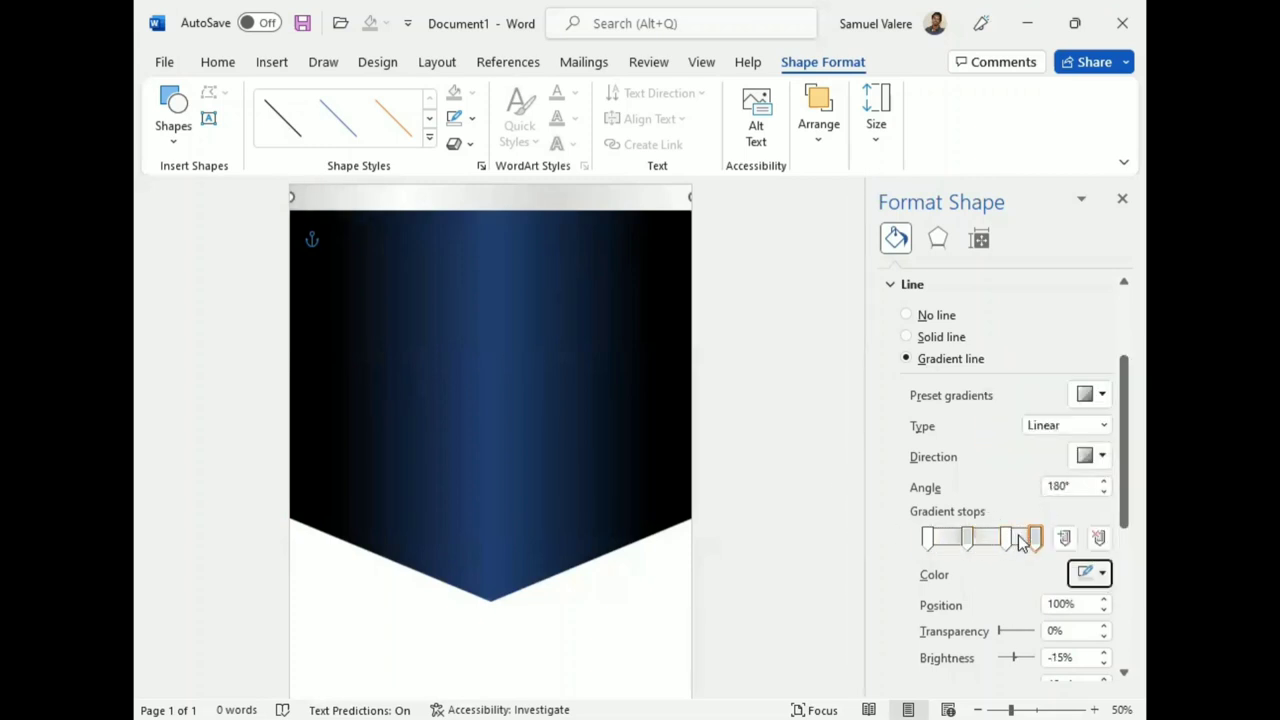
Step: Shift a stop to about 53%, add stops near 83%, then close the formatting pane
drag(1020, 541, 995, 541)
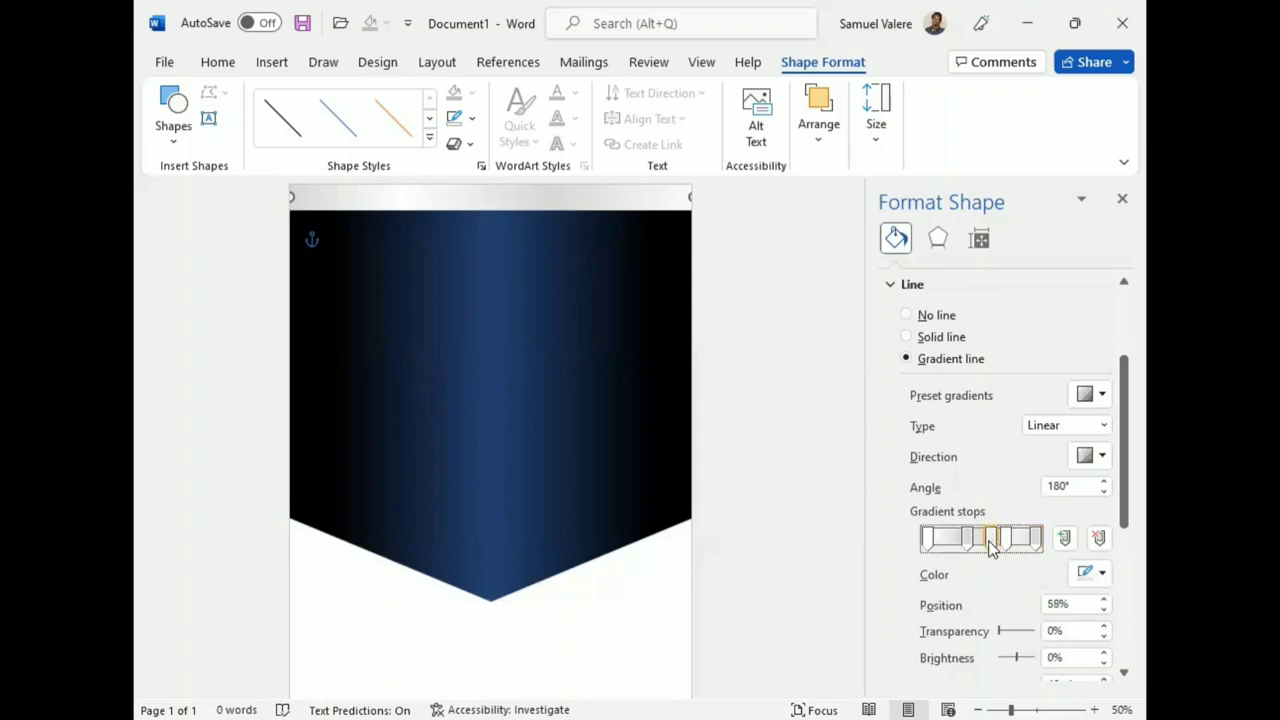
click(1006, 538)
click(1022, 538)
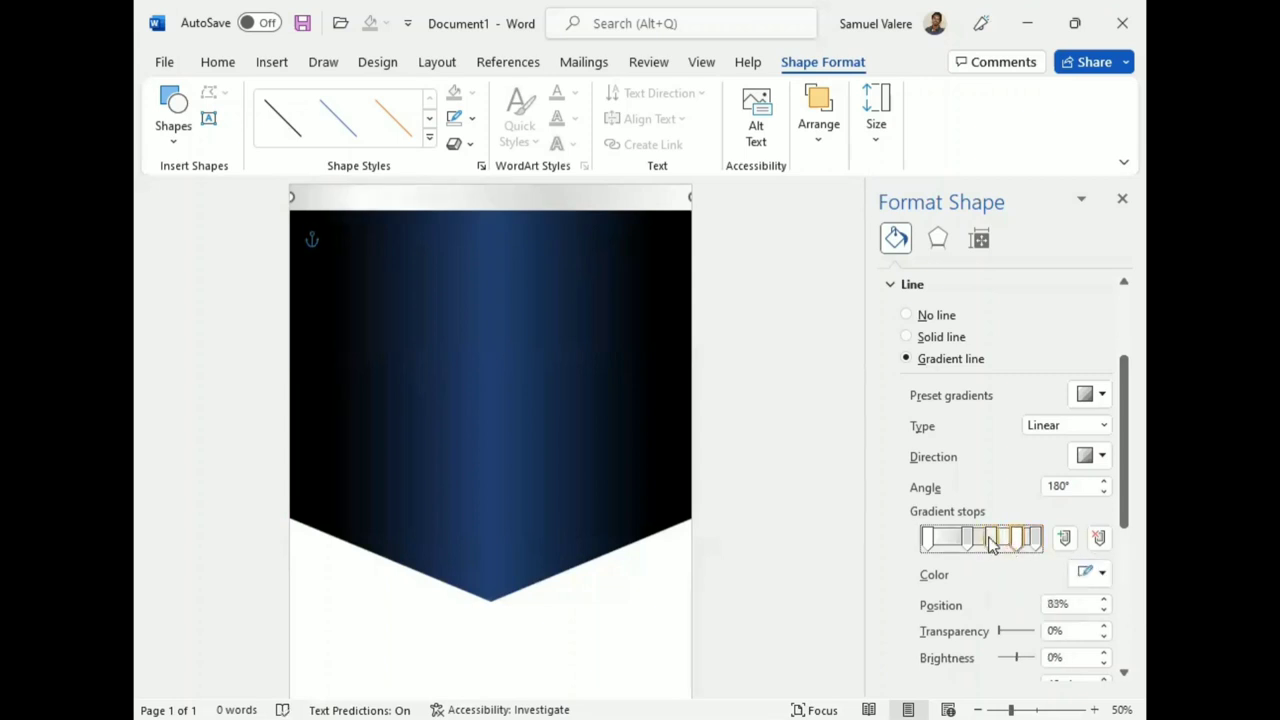
click(998, 540)
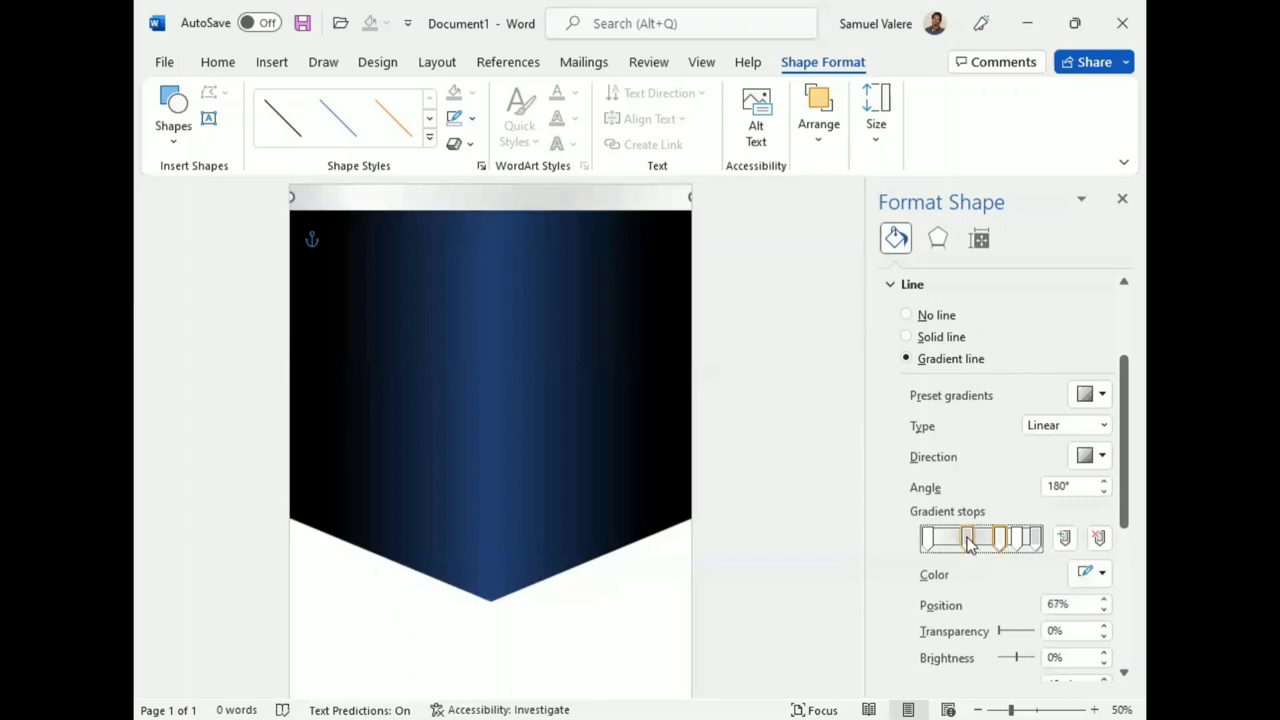
click(928, 540)
click(966, 538)
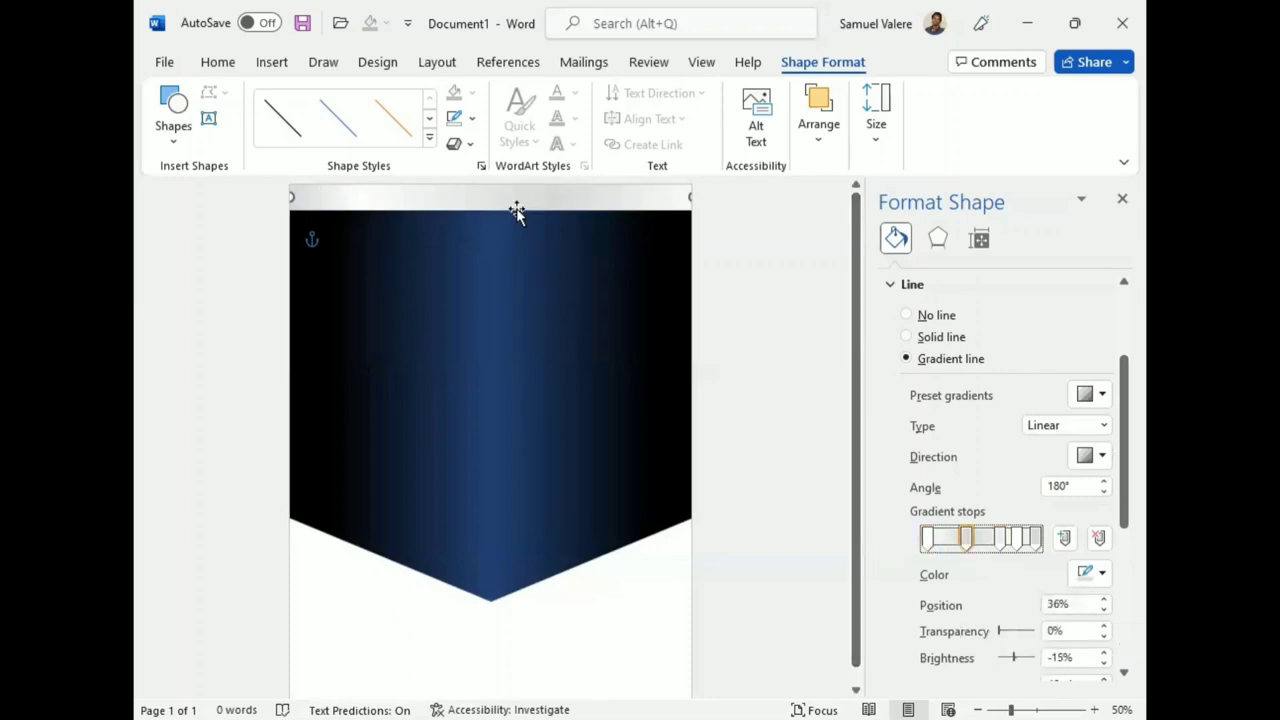
click(1122, 198)
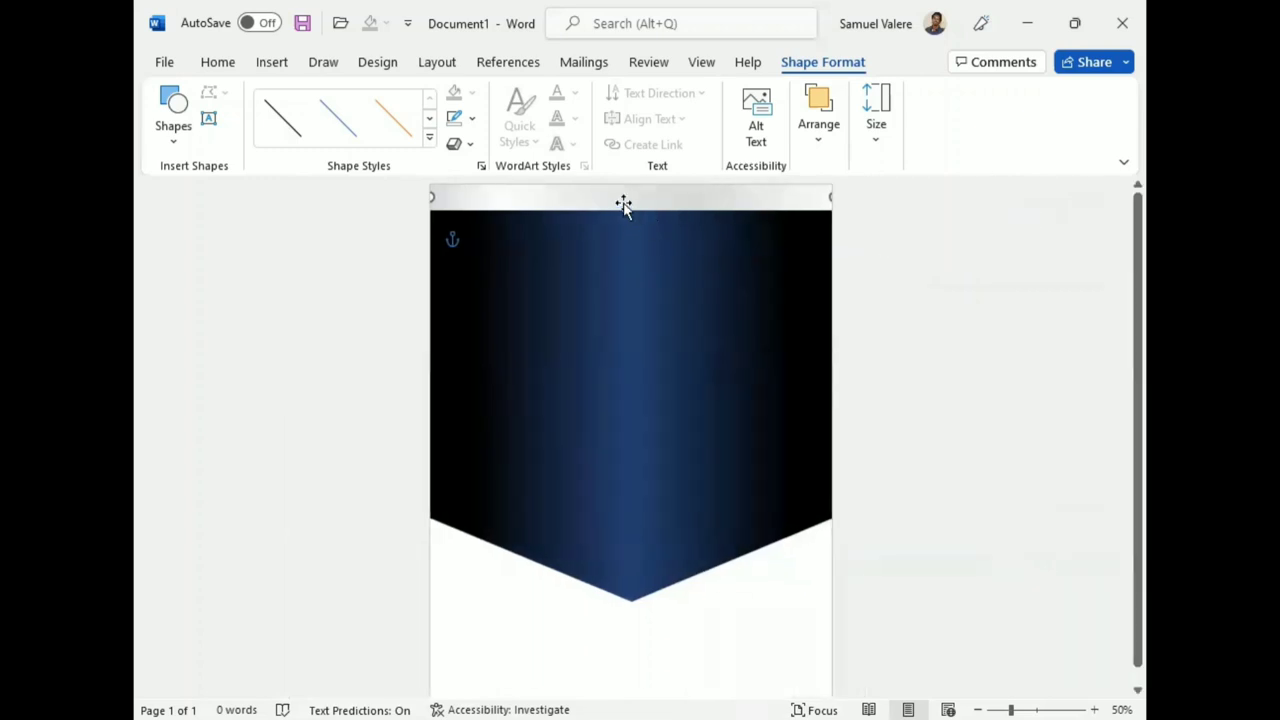
Step: Place the white line below the silver bar and set its width to 10 pt in Format Shape
drag(627, 211, 625, 237)
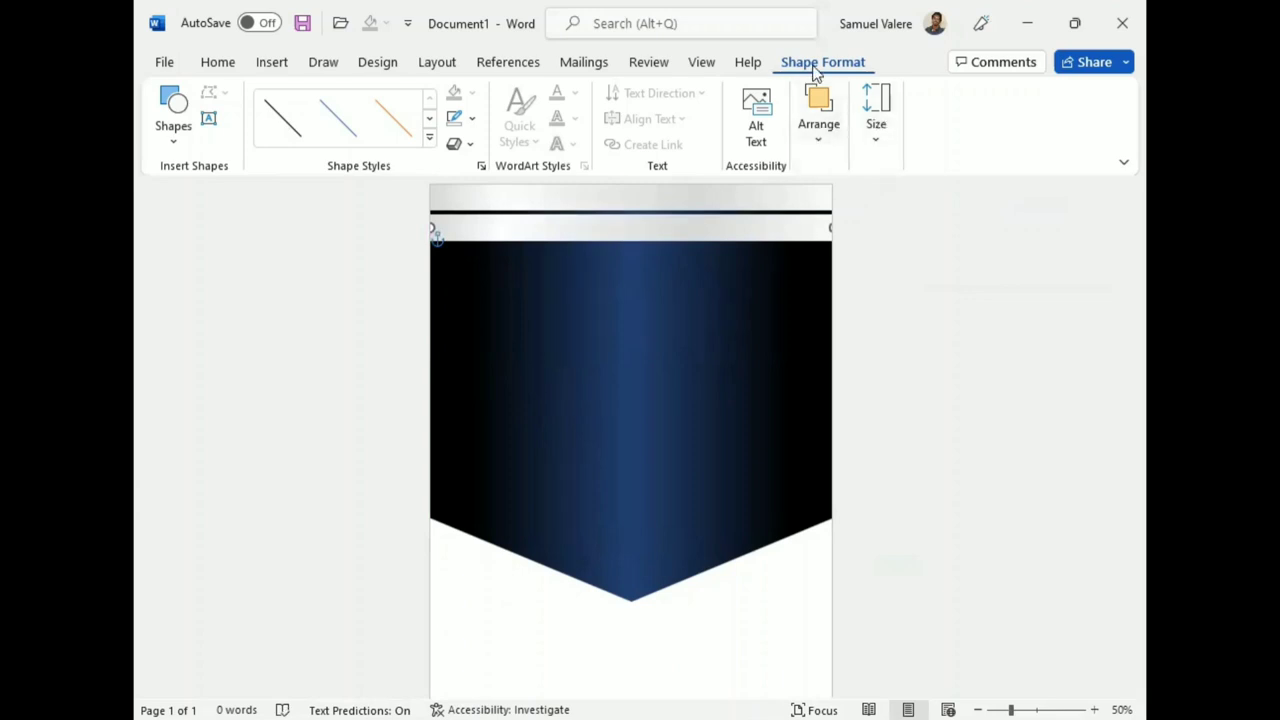
click(471, 118)
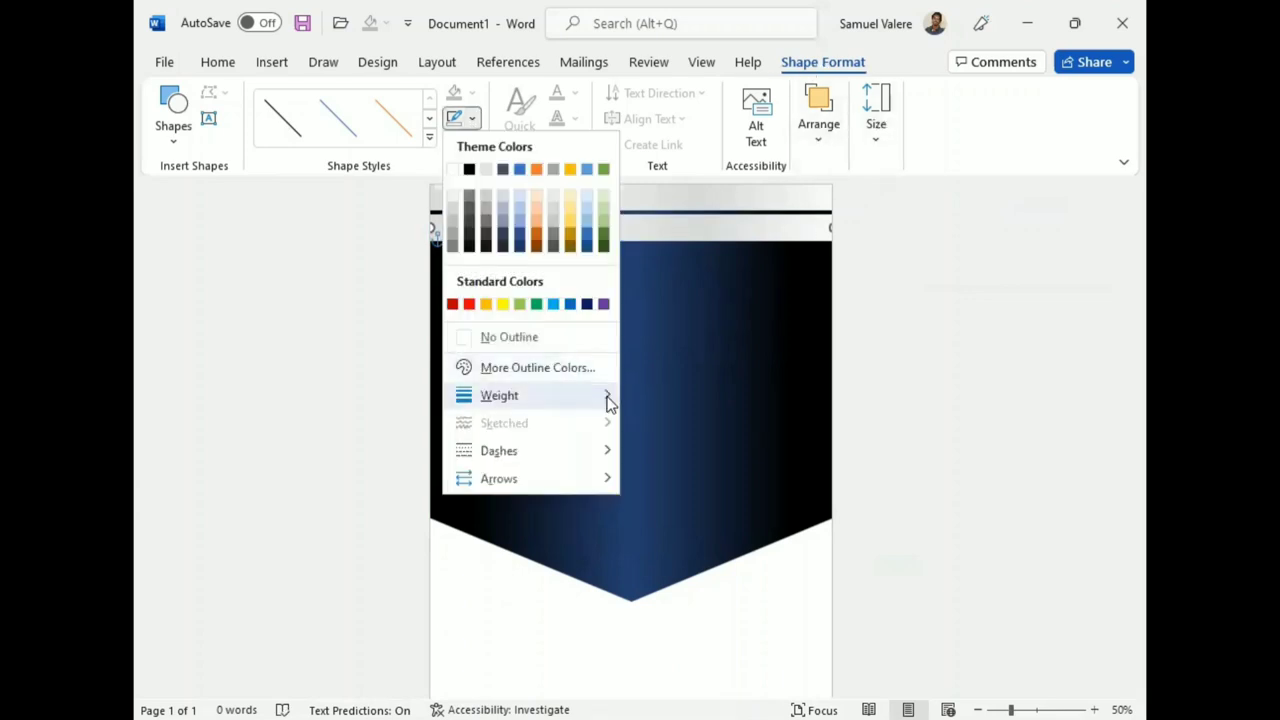
mouse_move(606, 397)
click(690, 632)
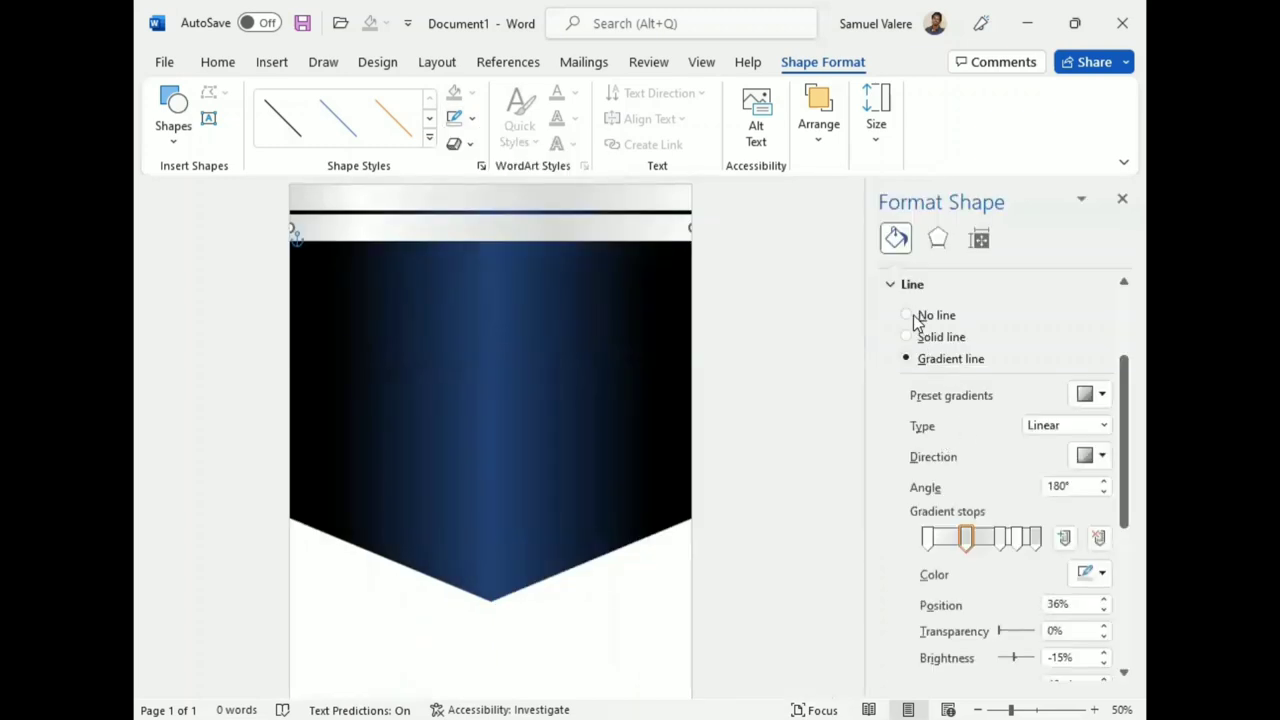
scroll(918, 322, down, 2)
double_click(1060, 589)
text(0)
key(Return)
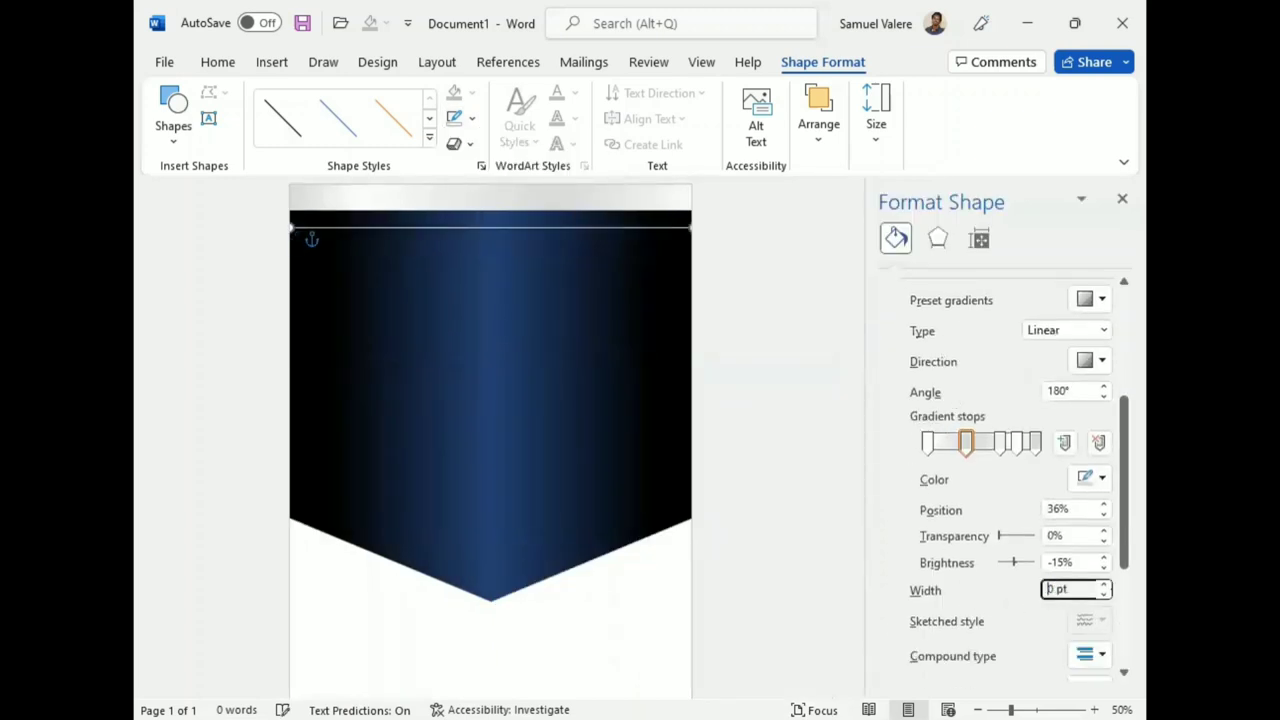
text(1)
key(Return)
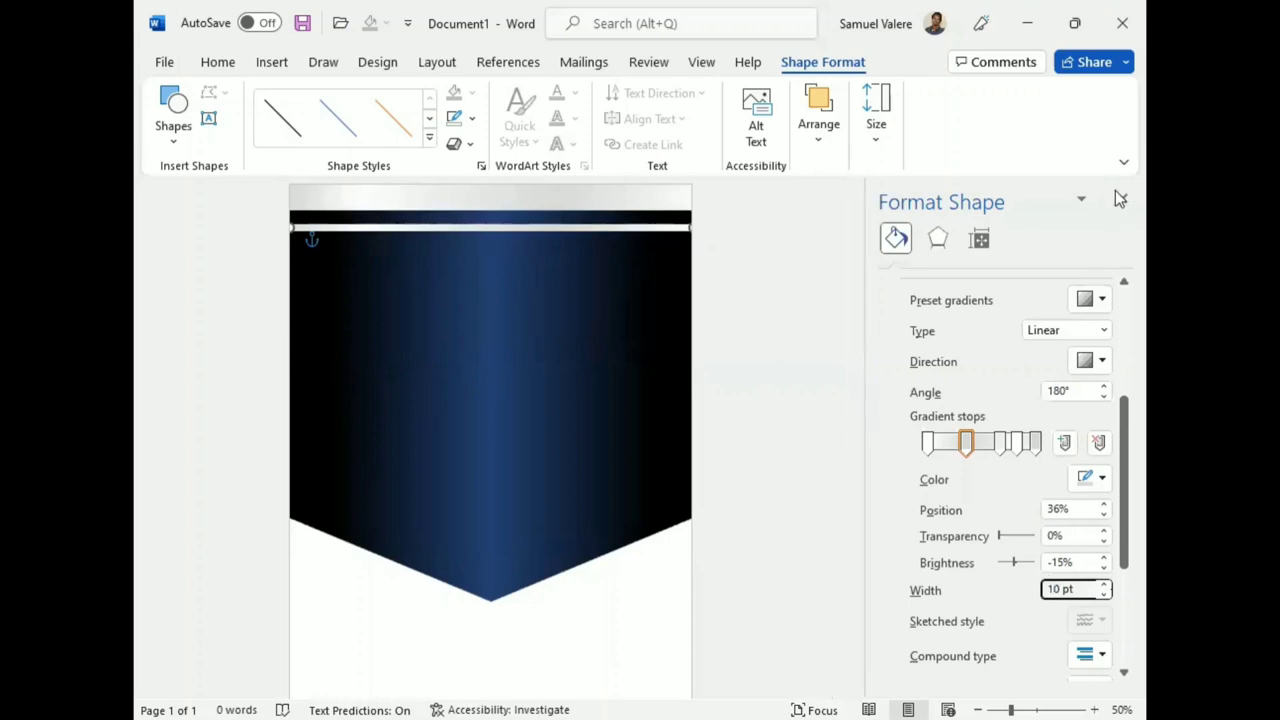
click(1121, 199)
Step: Nudge the white line up three steps and the silver band down three steps
key(Up)
key(Up)
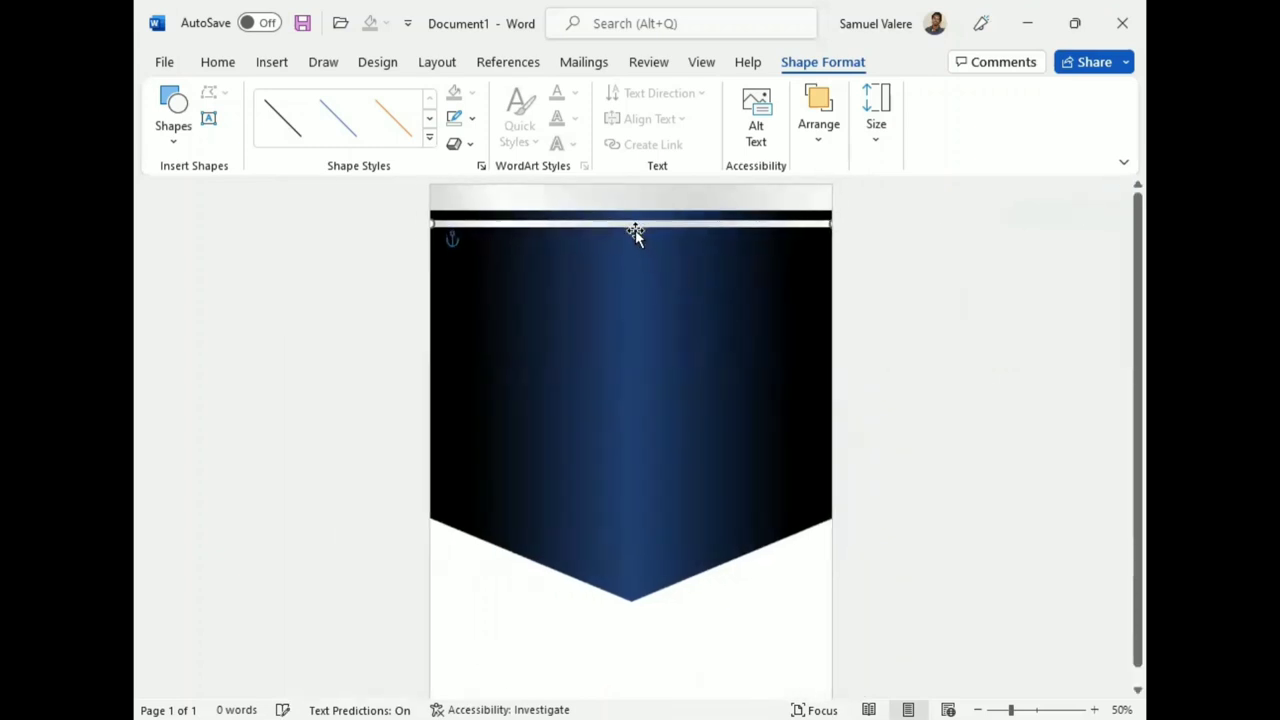
key(Up)
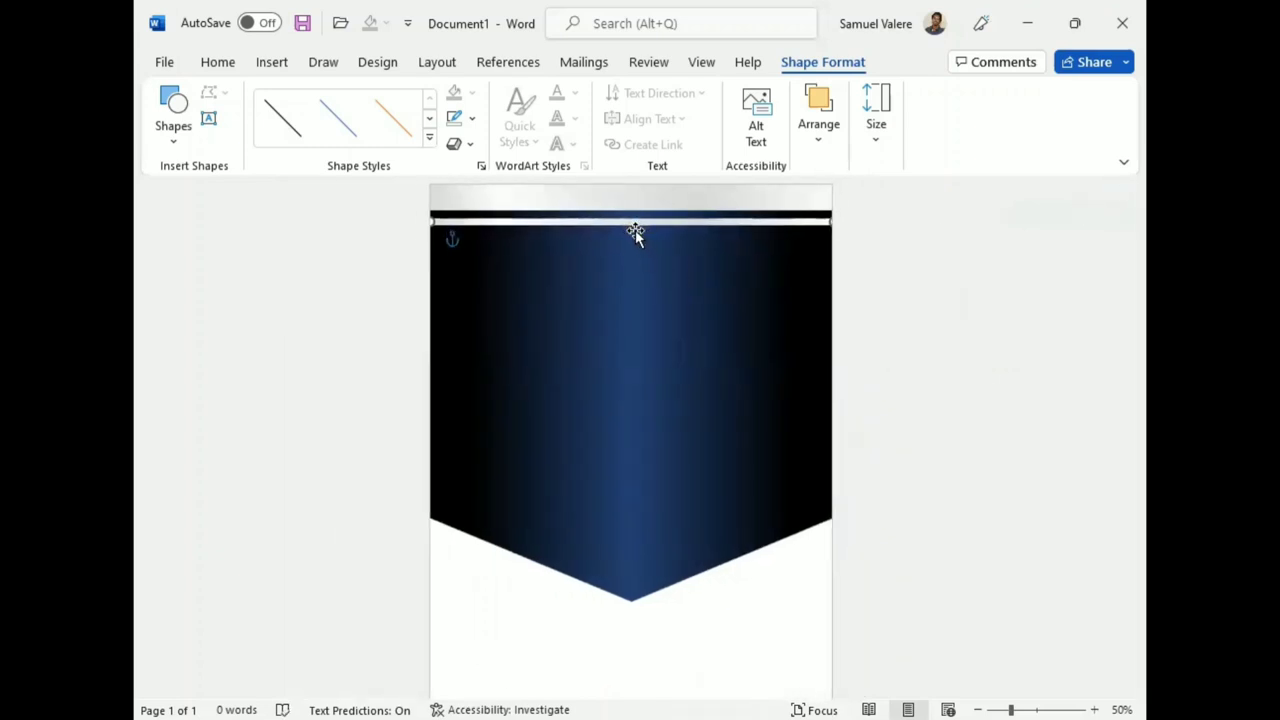
key(Up)
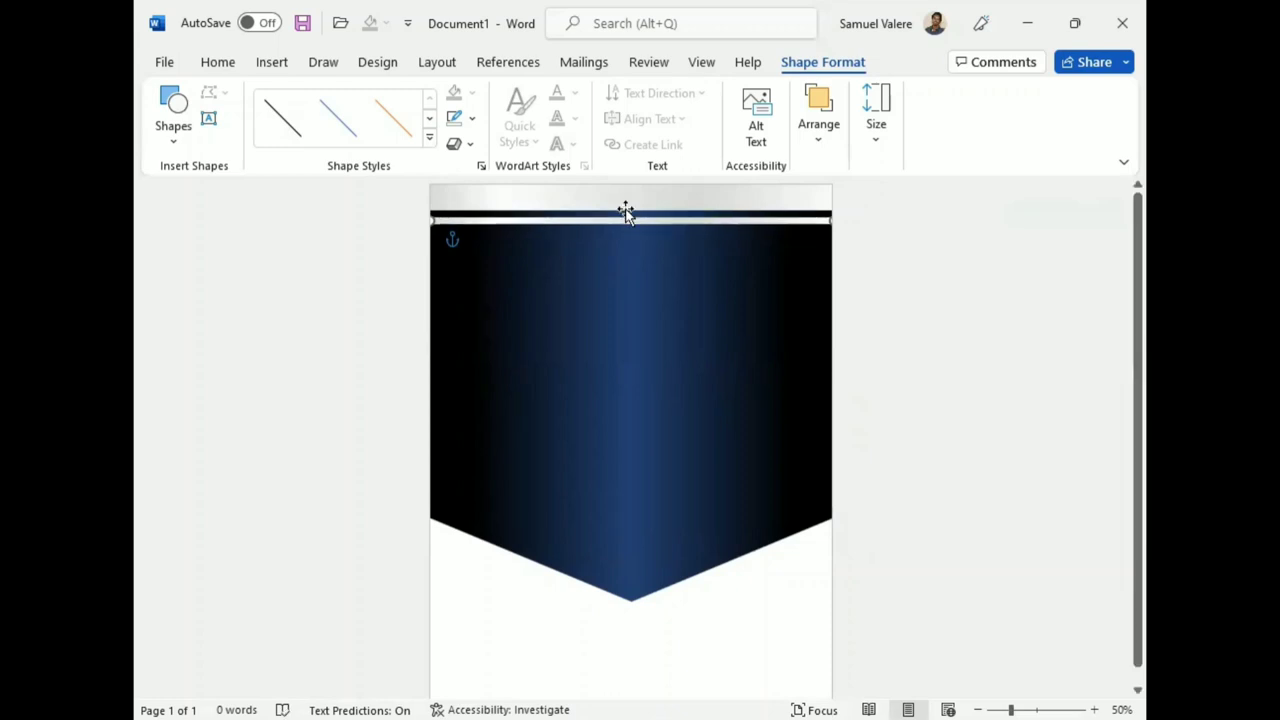
click(623, 200)
key(Down)
key(Down)
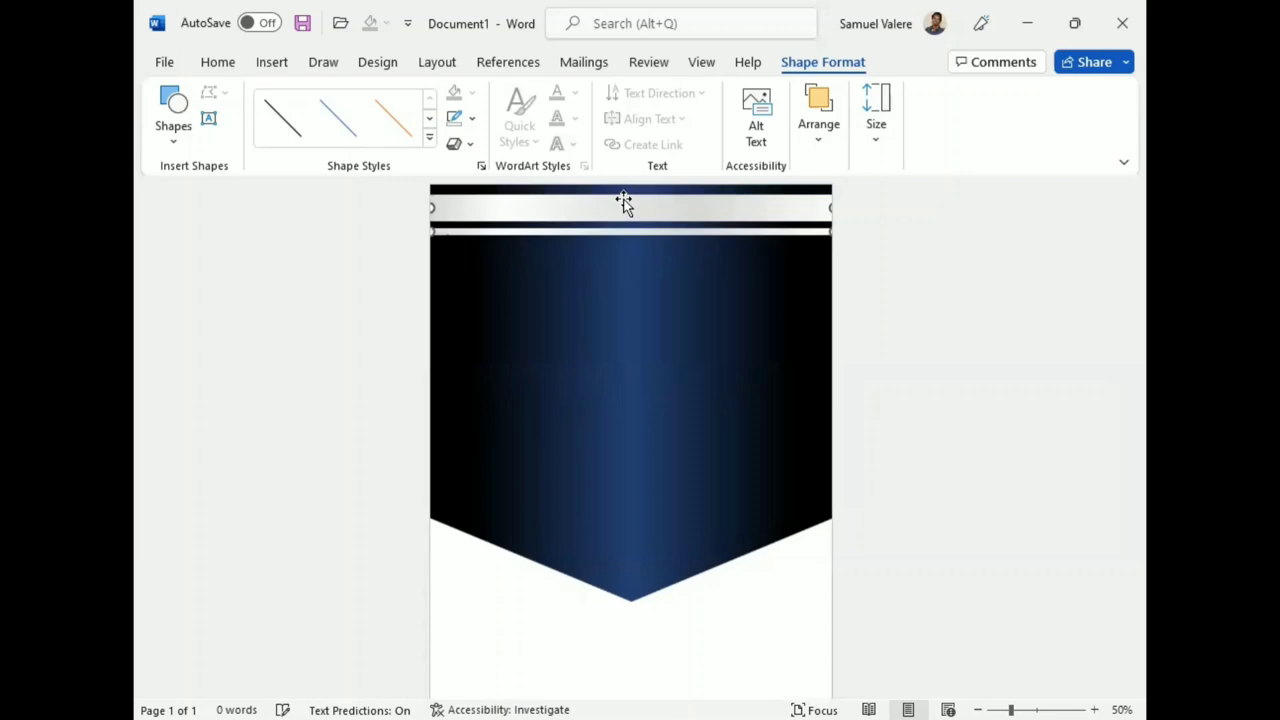
key(Down)
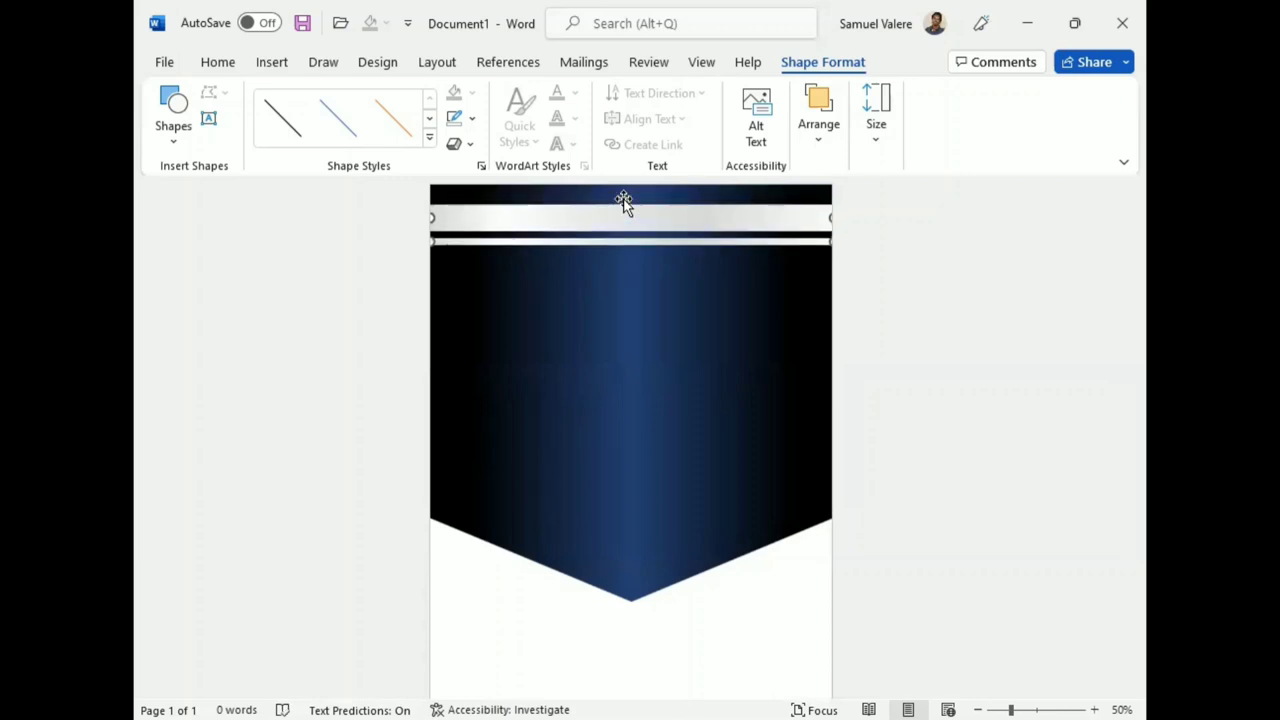
key(Down)
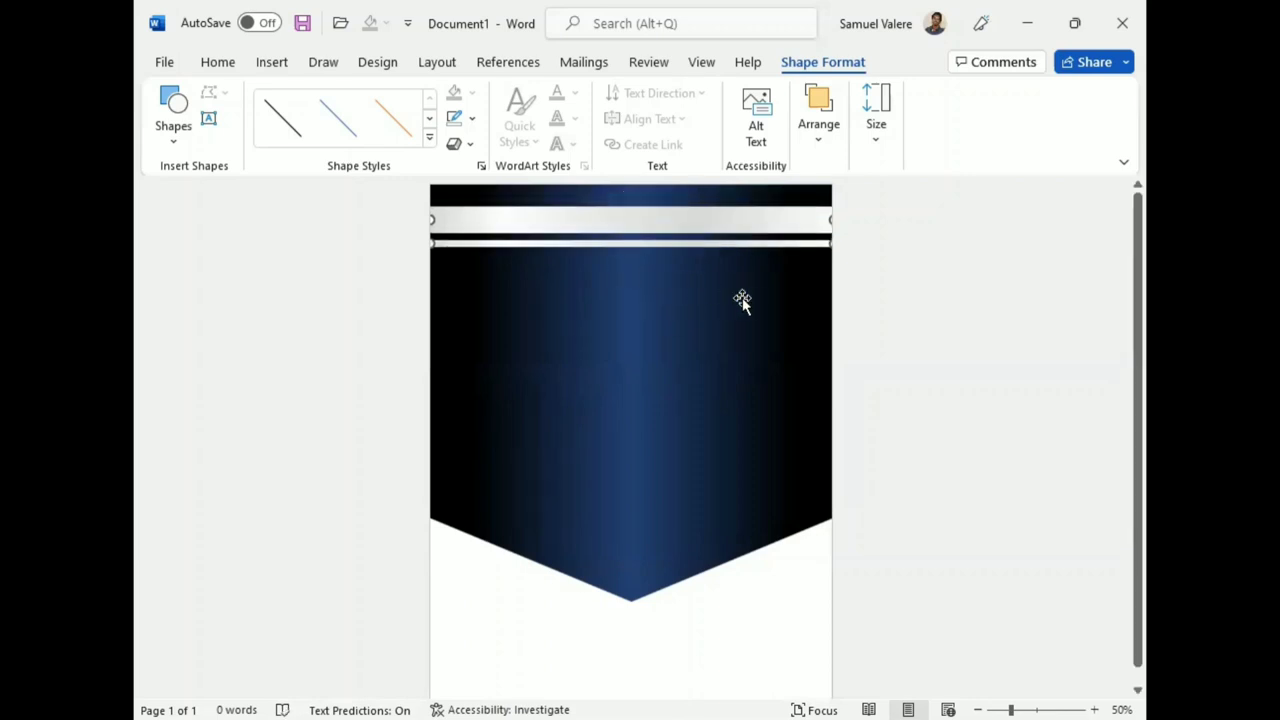
Step: Draw a text box below the top bands containing 'Certificate', centred and correctly spelled
click(208, 119)
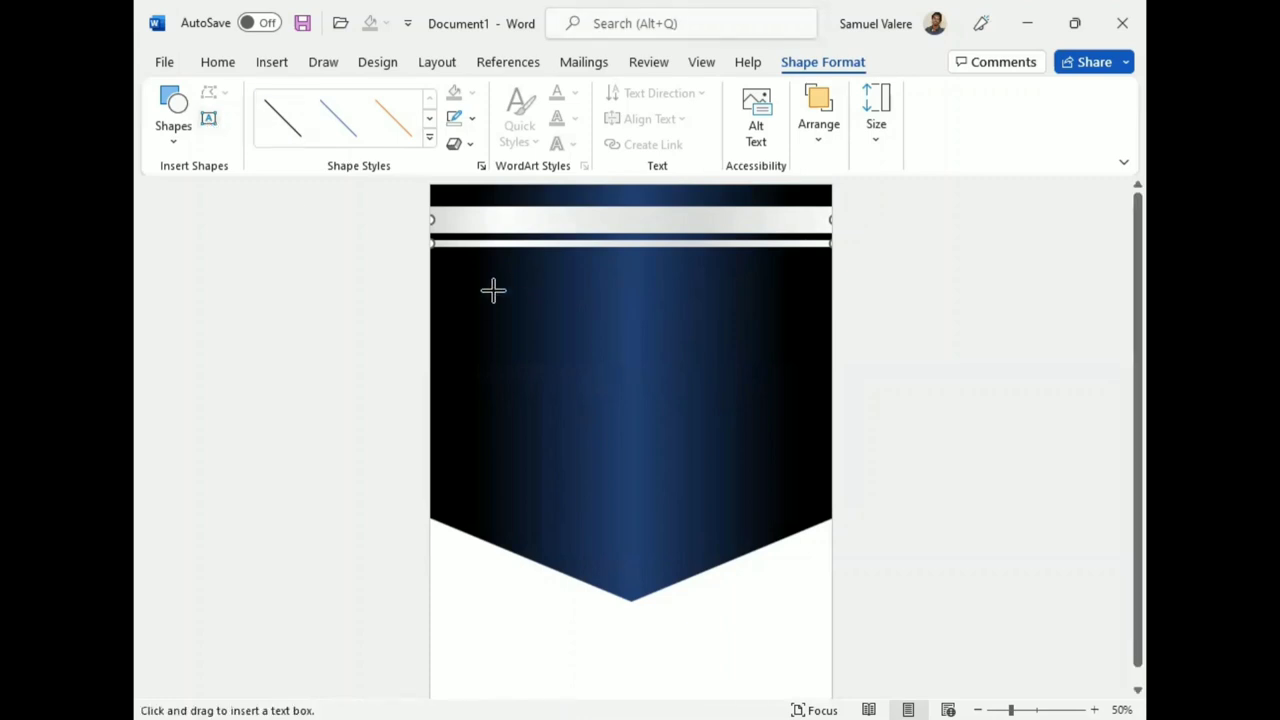
drag(667, 295, 786, 357)
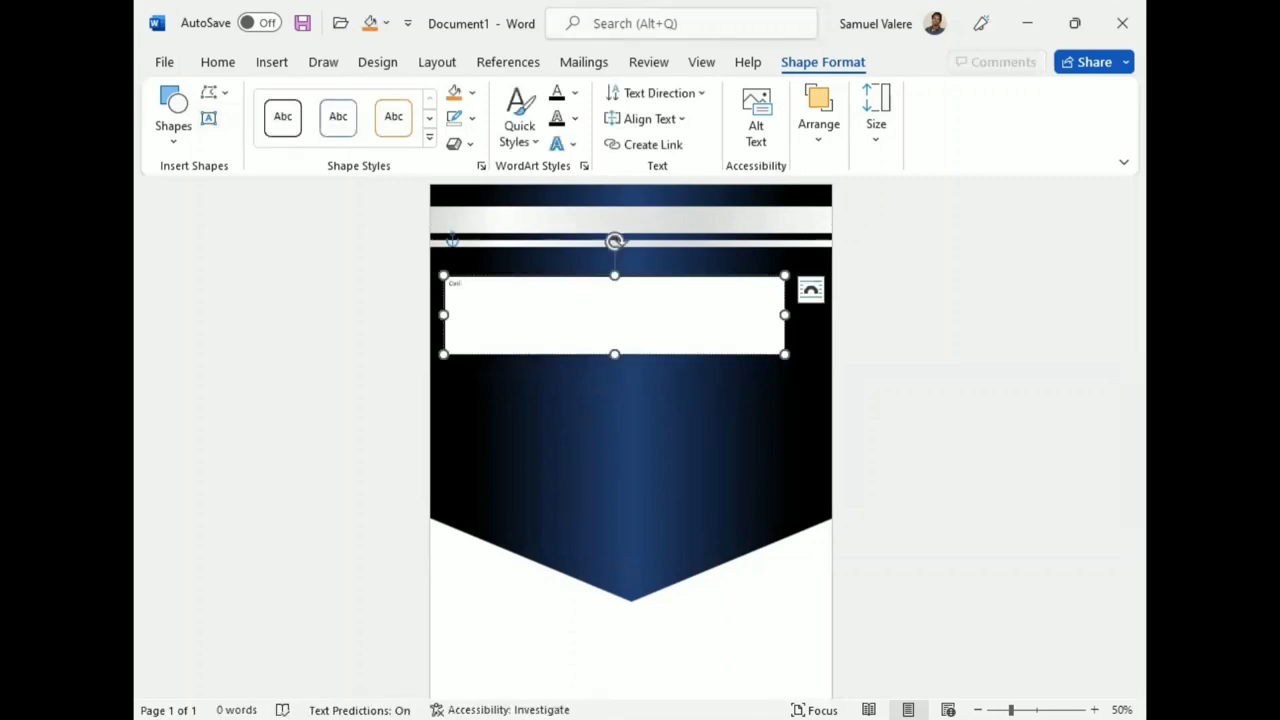
text(te)
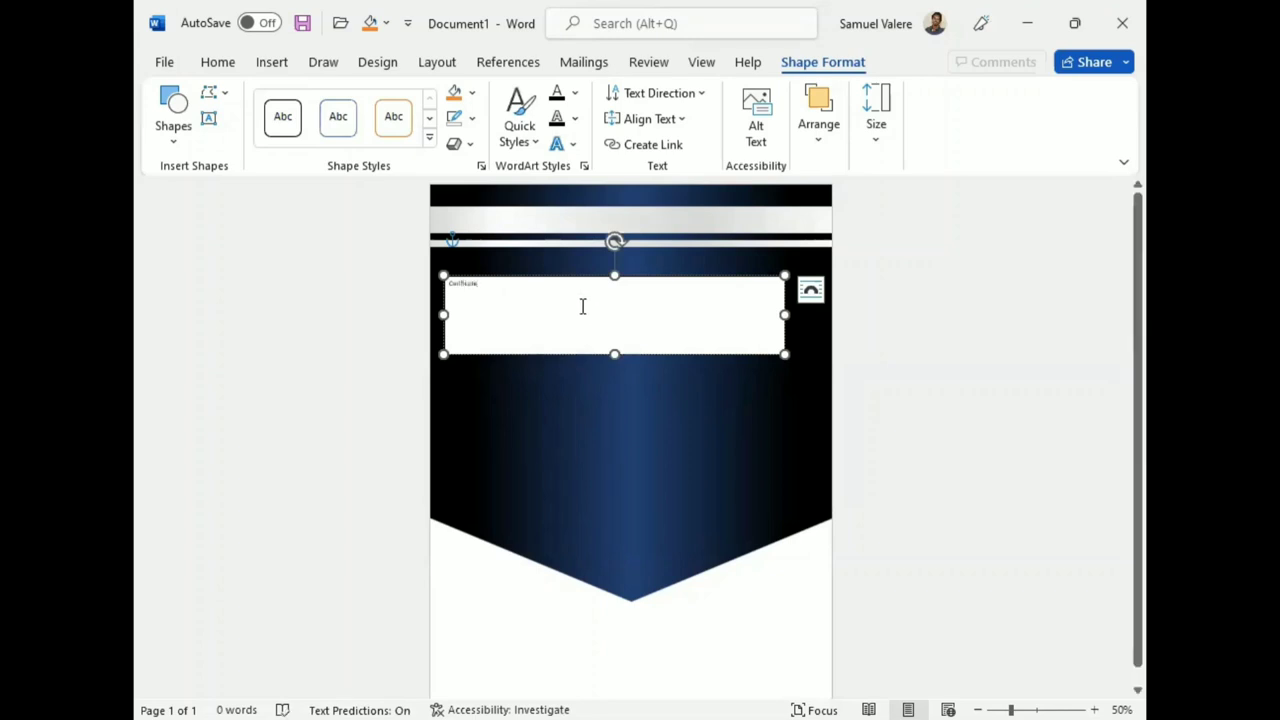
double_click(456, 287)
click(217, 62)
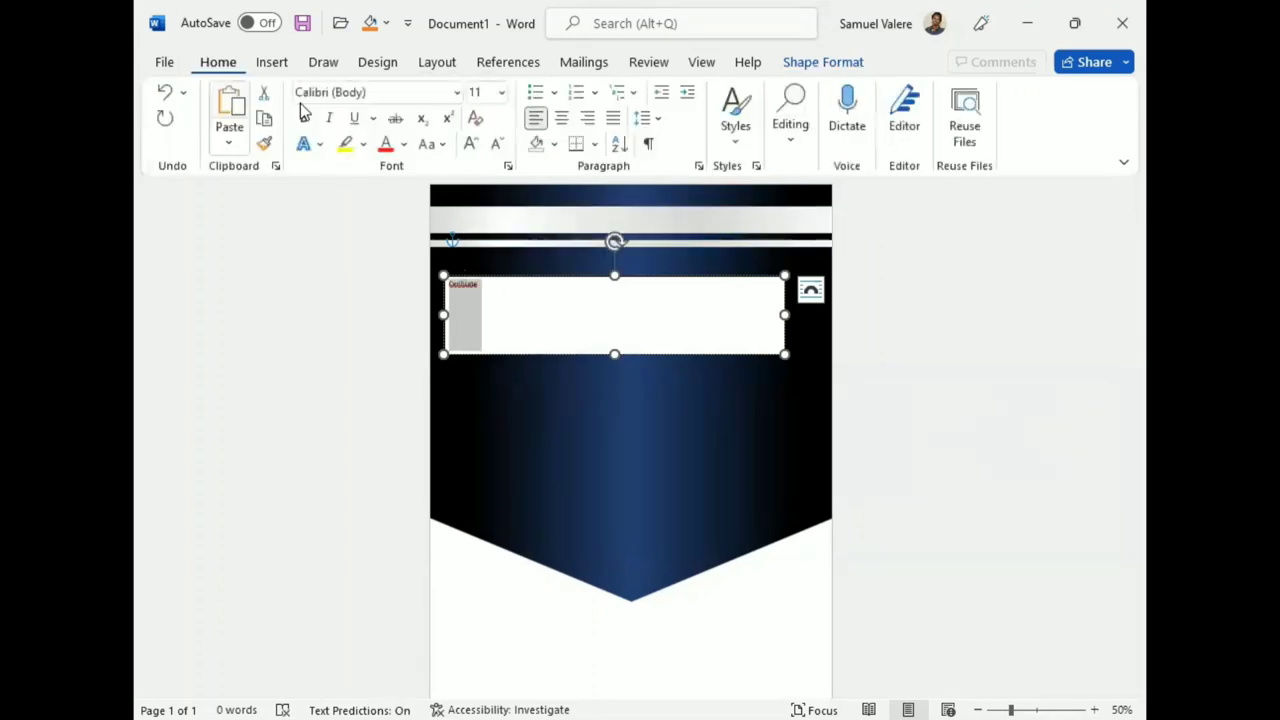
click(561, 119)
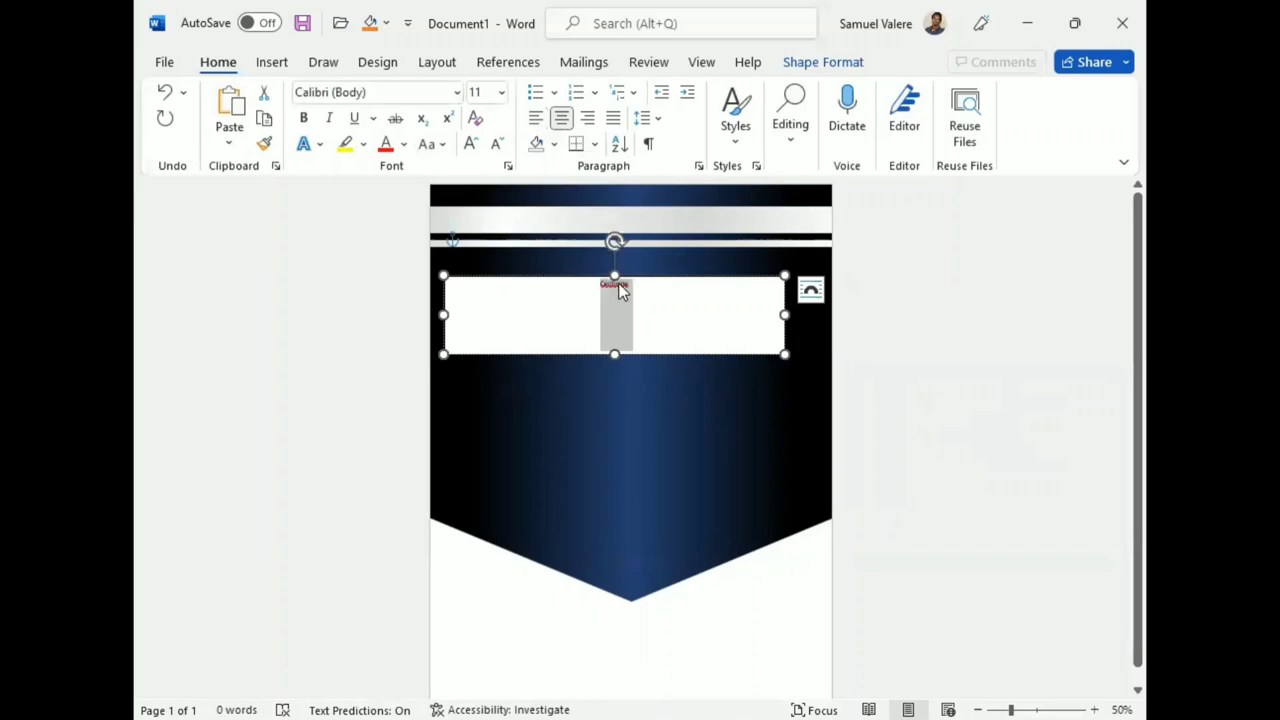
click(634, 343)
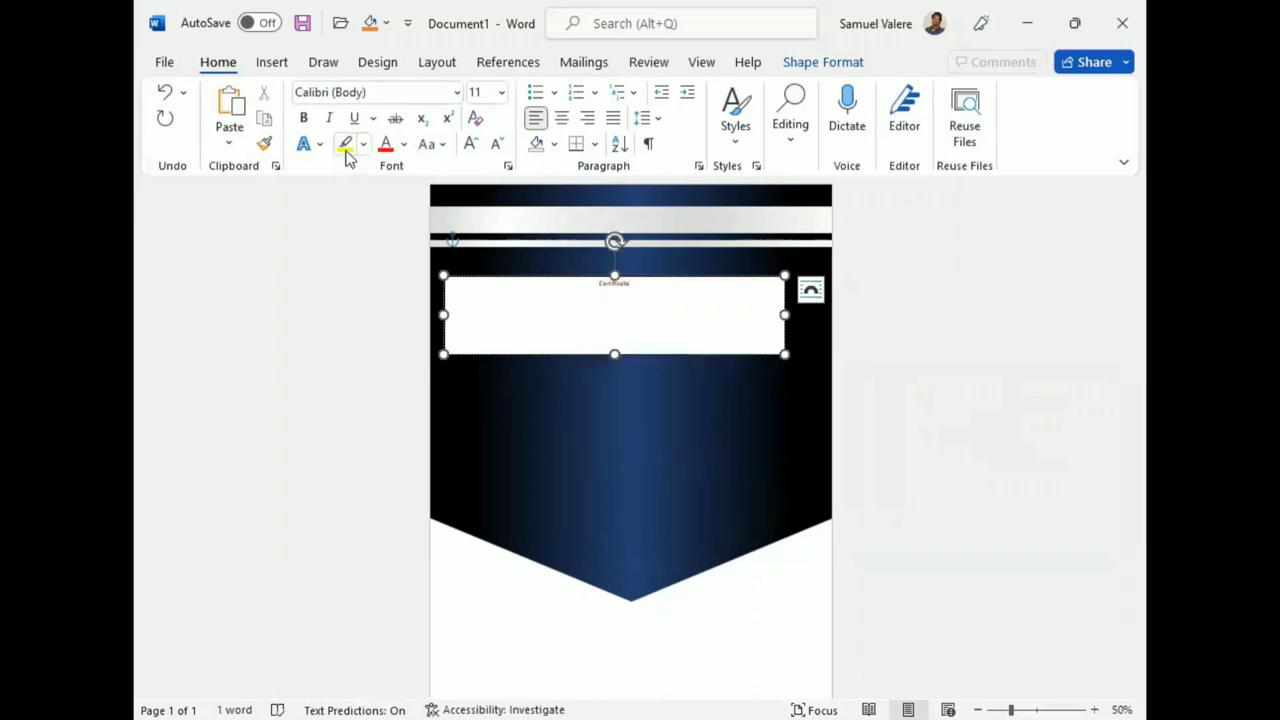
Step: Apply Baskerville Old Face and change 'Certificate' to UPPERCASE
click(389, 92)
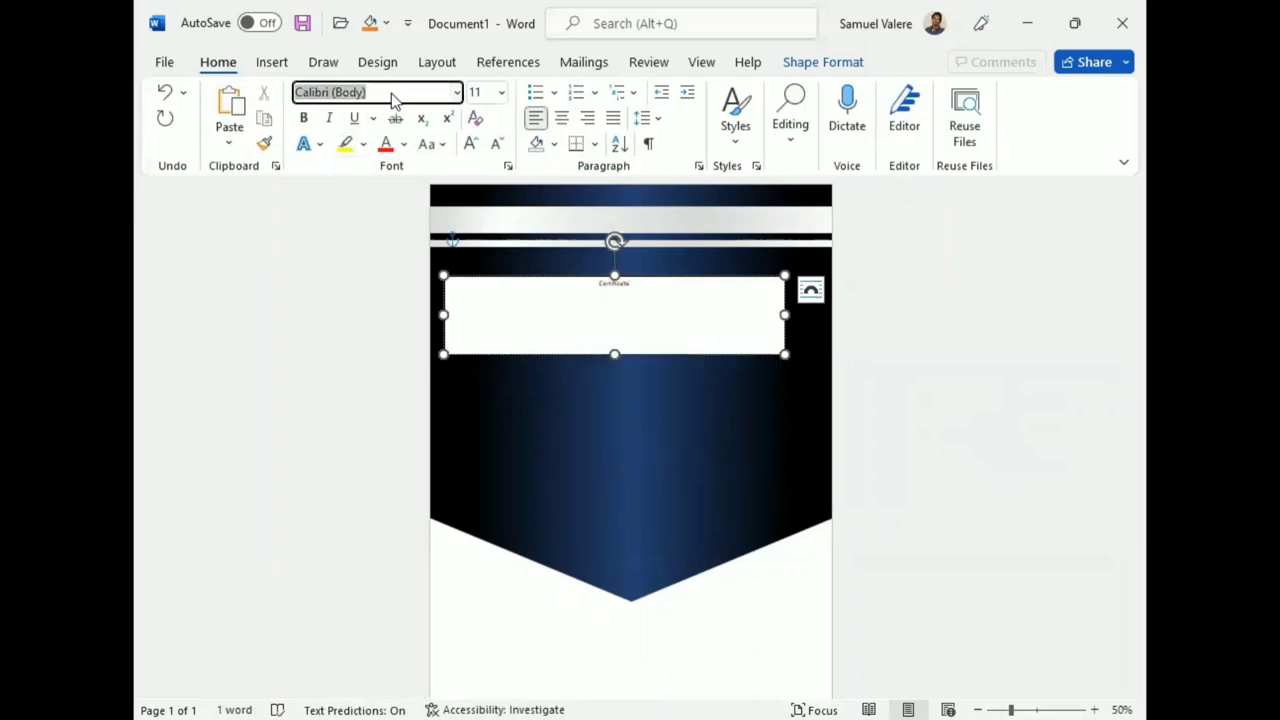
text(Baskerville Old Face)
key(Return)
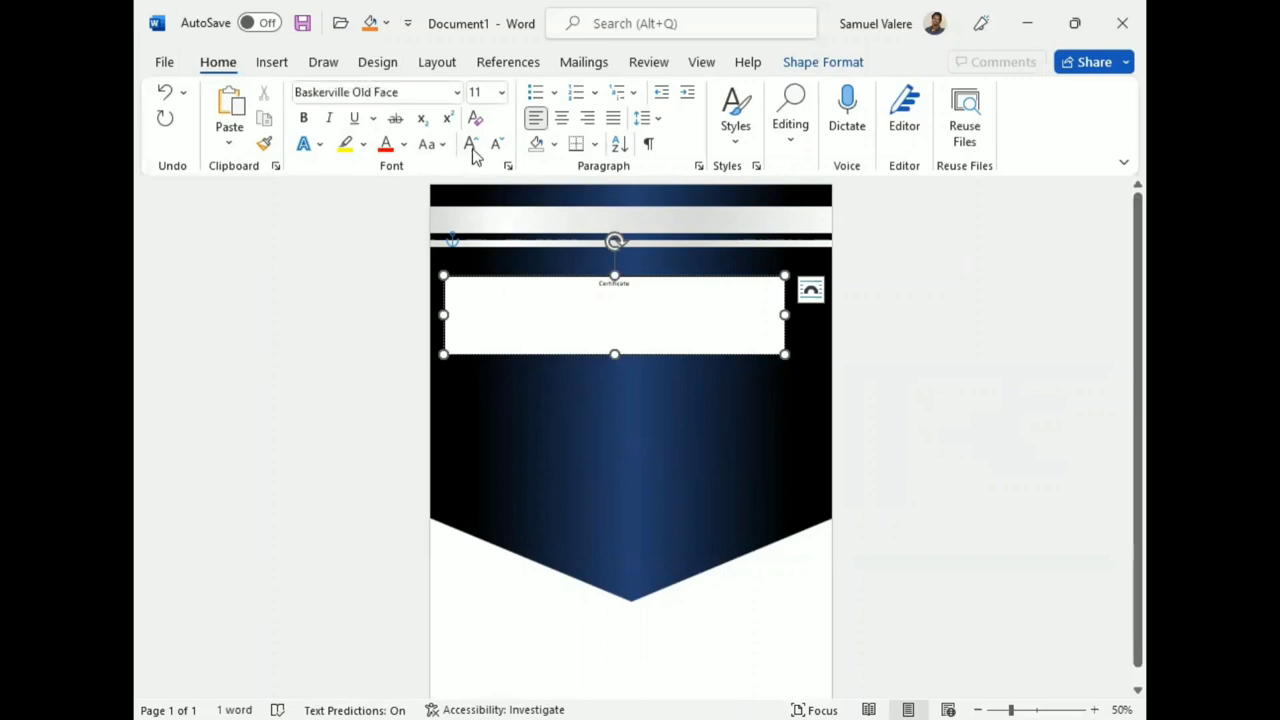
click(470, 143)
click(434, 146)
click(614, 288)
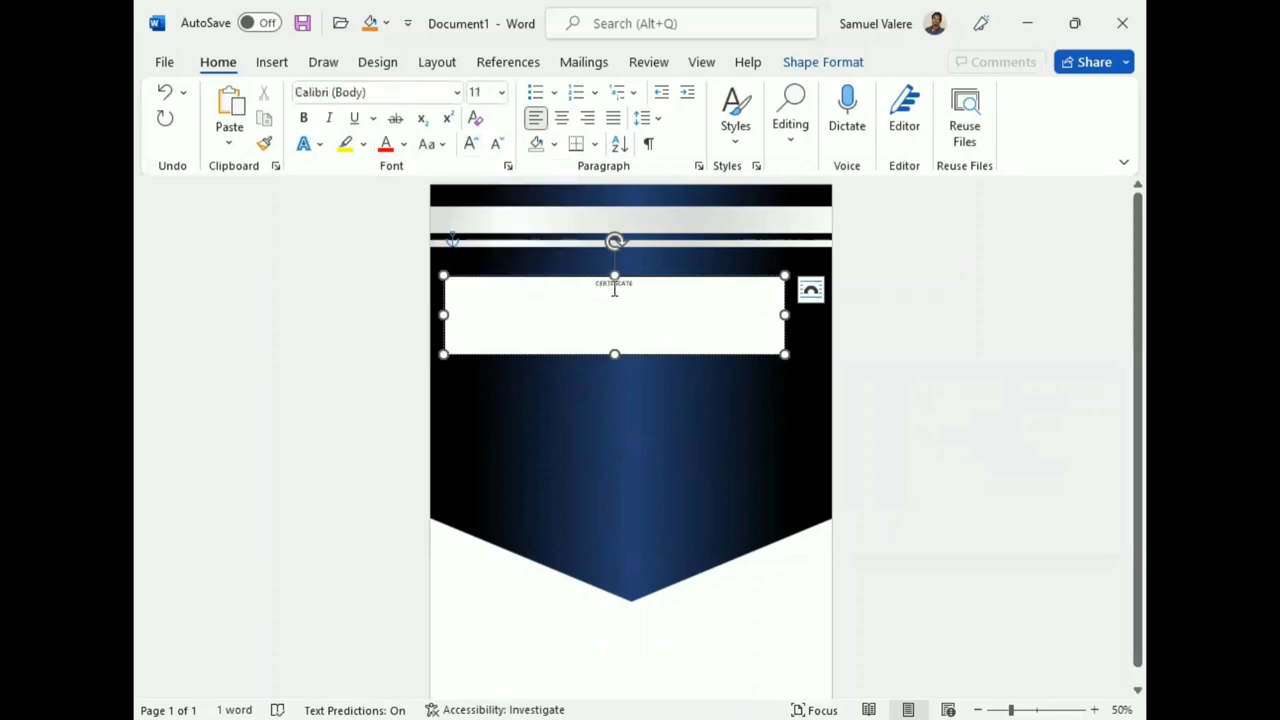
Step: Enlarge CERTIFICATE to 36 pt and reapply Baskerville Old Face
double_click(614, 285)
click(471, 146)
click(471, 146)
click(471, 146)
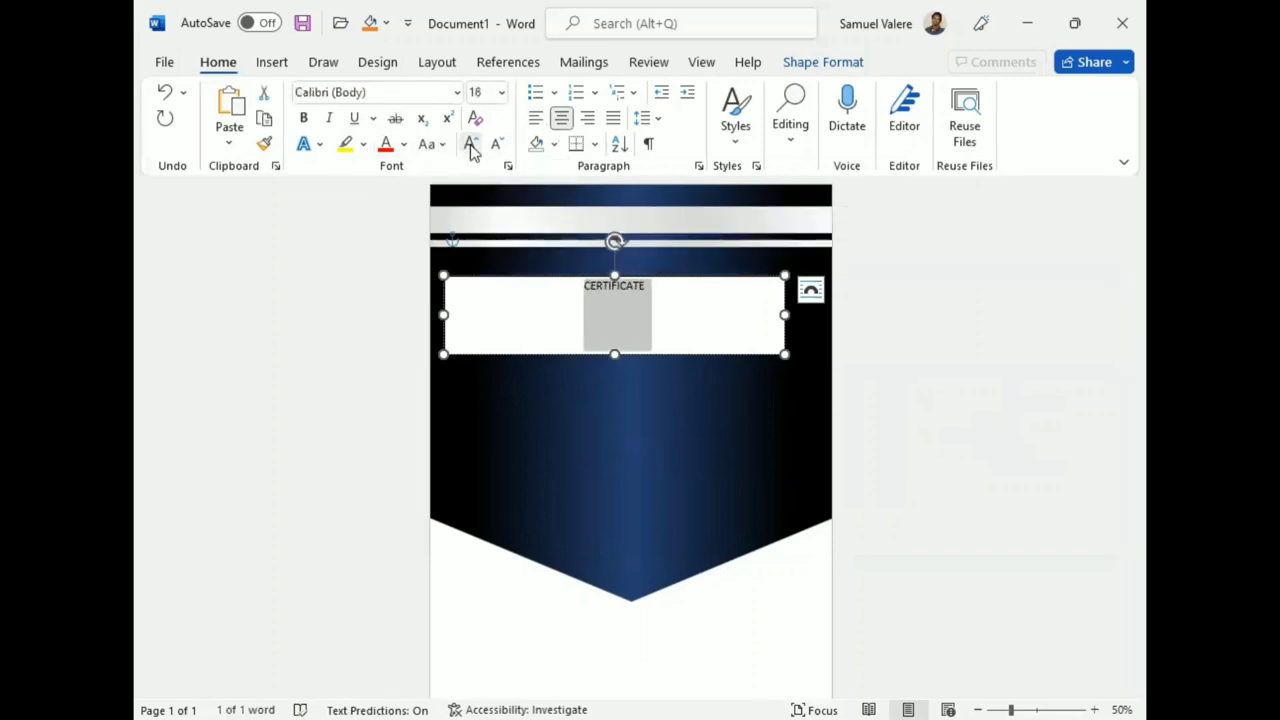
click(471, 146)
click(471, 146)
click(471, 146)
click(471, 146)
click(471, 146)
click(471, 146)
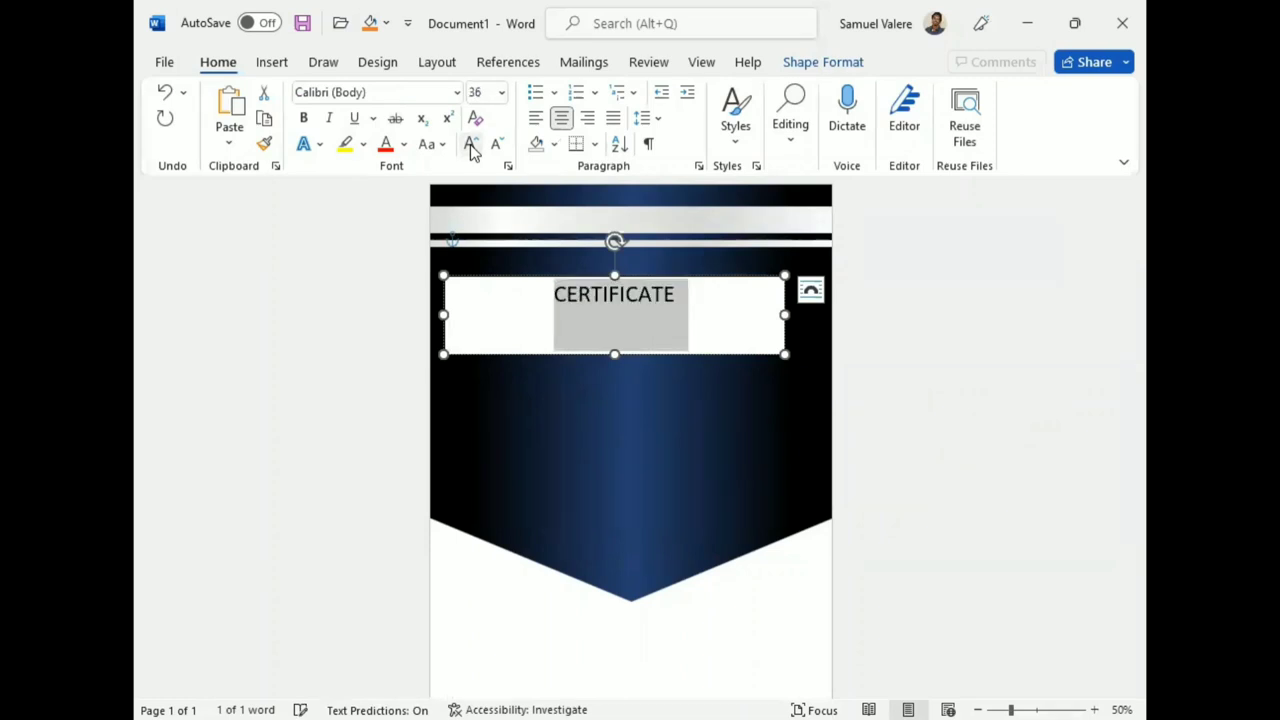
click(380, 93)
text(Baskerville Old Face)
key(Return)
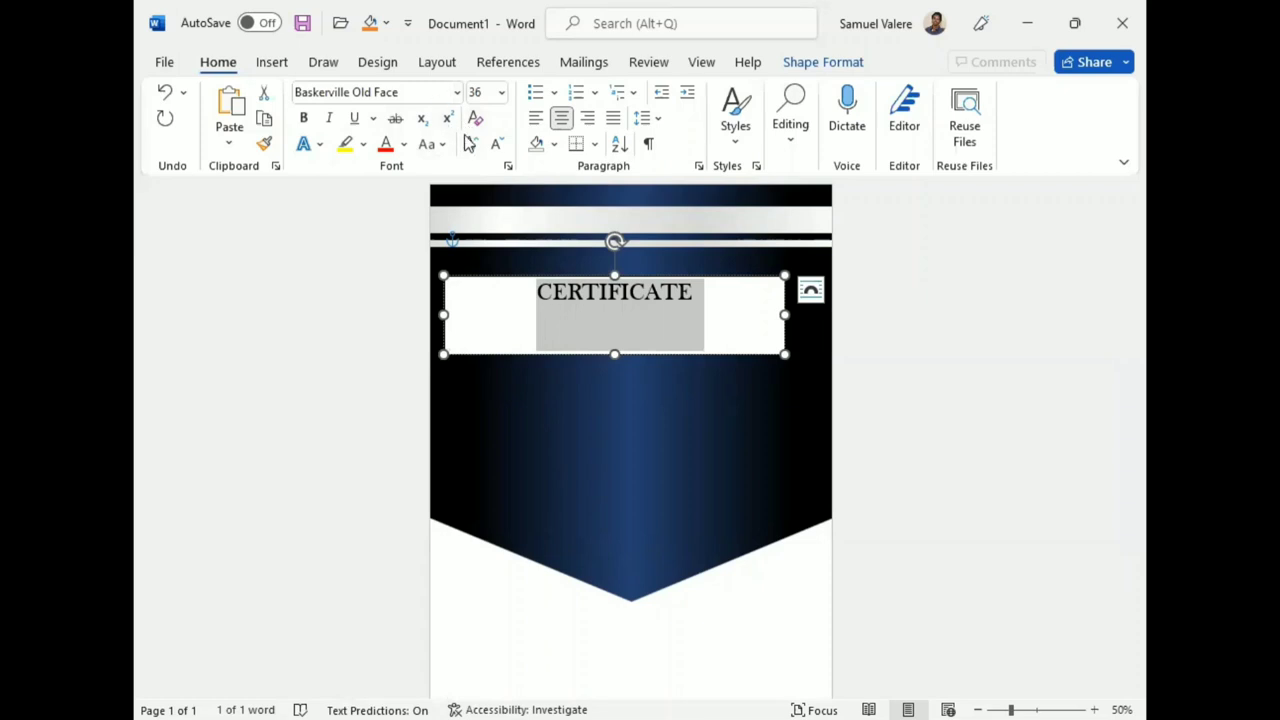
Step: Grow CERTIFICATE to 48 pt, shrink its box to fit the word, and centre it on the pennant
click(471, 146)
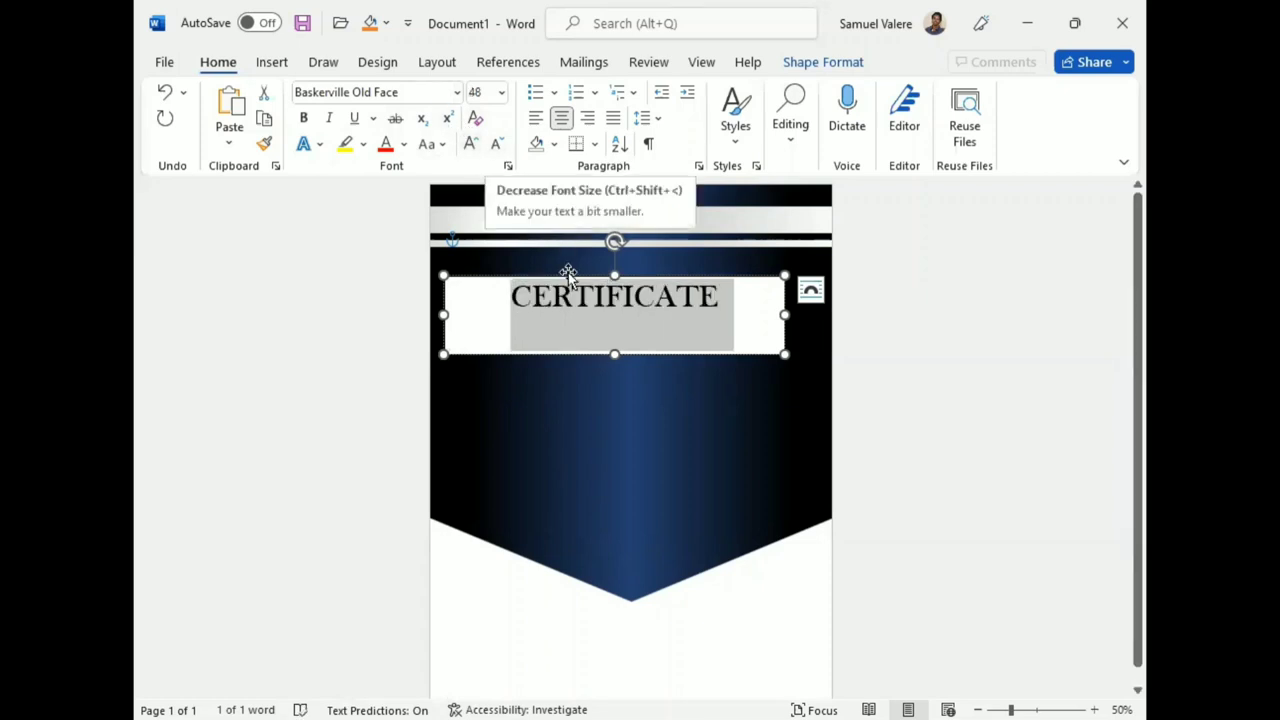
drag(614, 350, 614, 316)
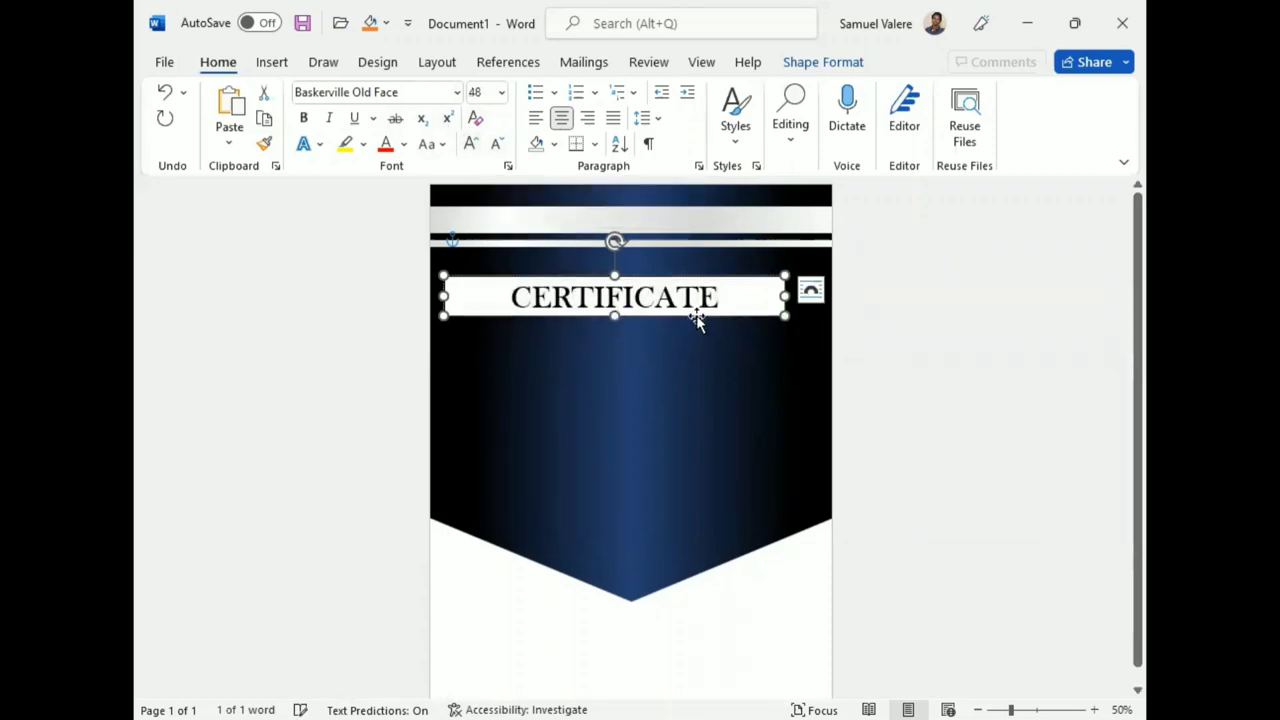
drag(783, 296, 698, 296)
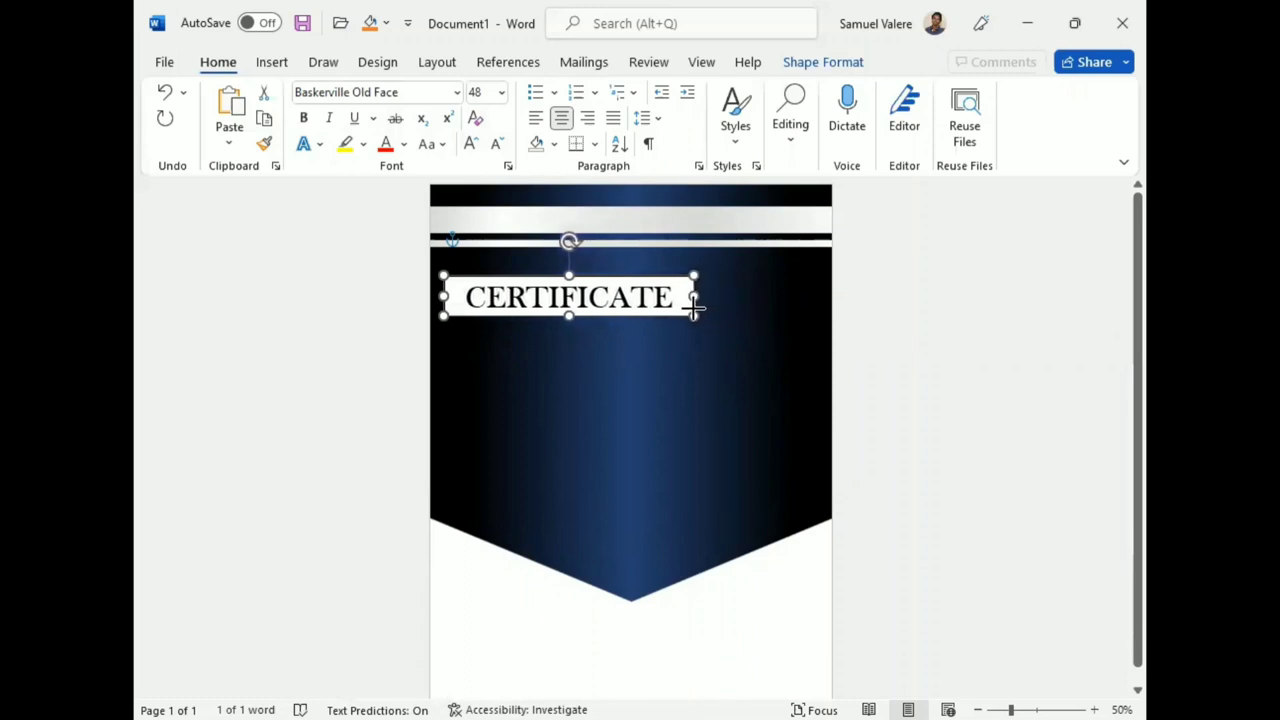
mouse_move(607, 315)
mouse_down()
mouse_move(704, 313)
mouse_move(681, 308)
mouse_move(680, 278)
mouse_up()
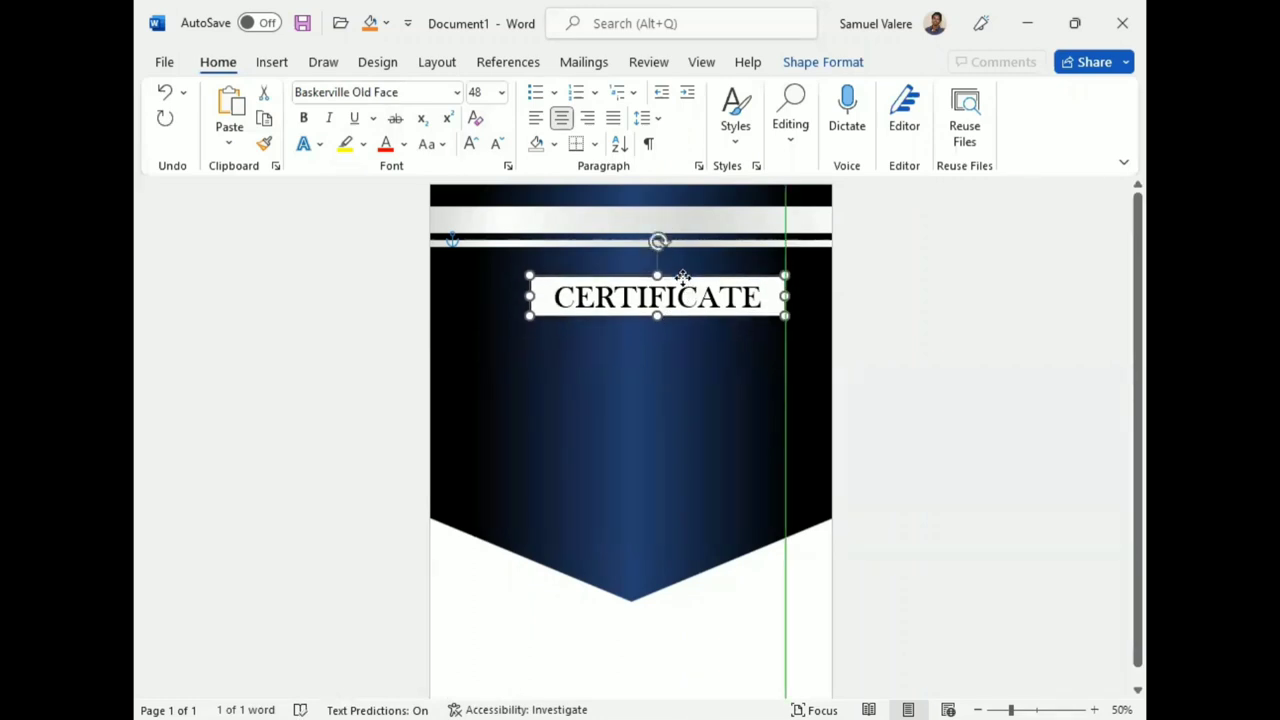
key(Left)
key(Left)
key(Left)
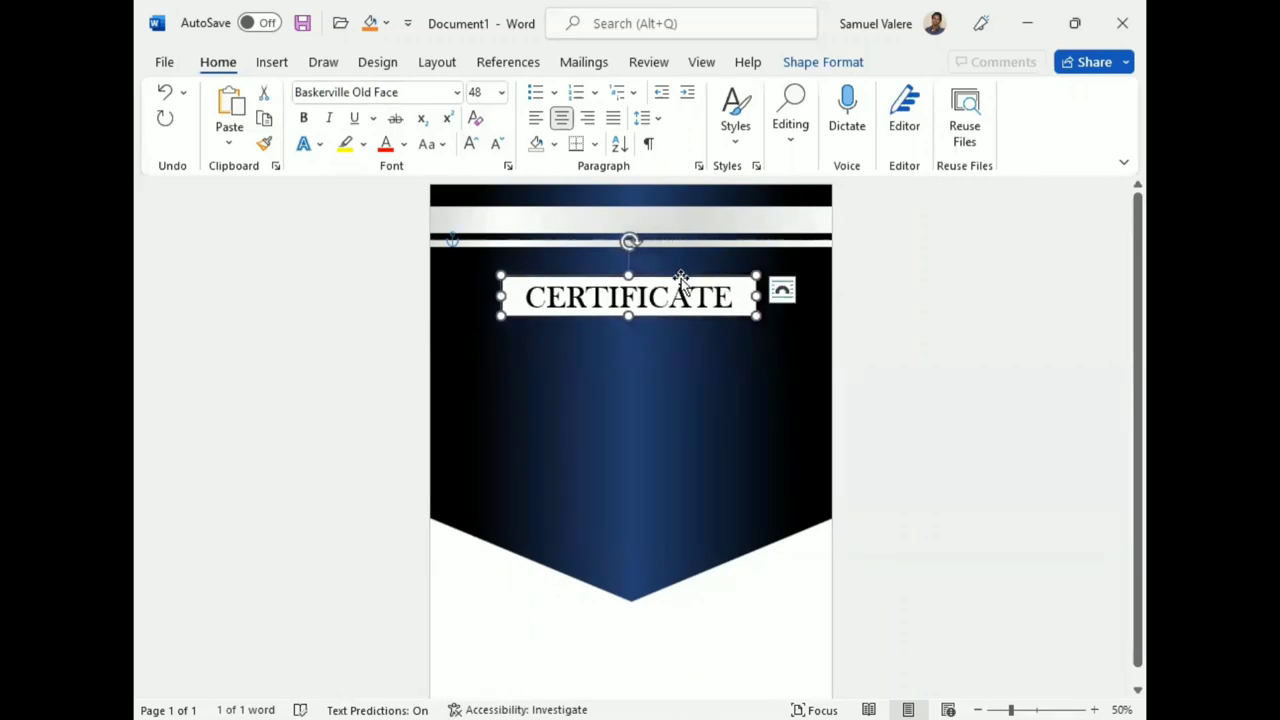
Step: Remove the CERTIFICATE text box's white fill and its outline
click(822, 62)
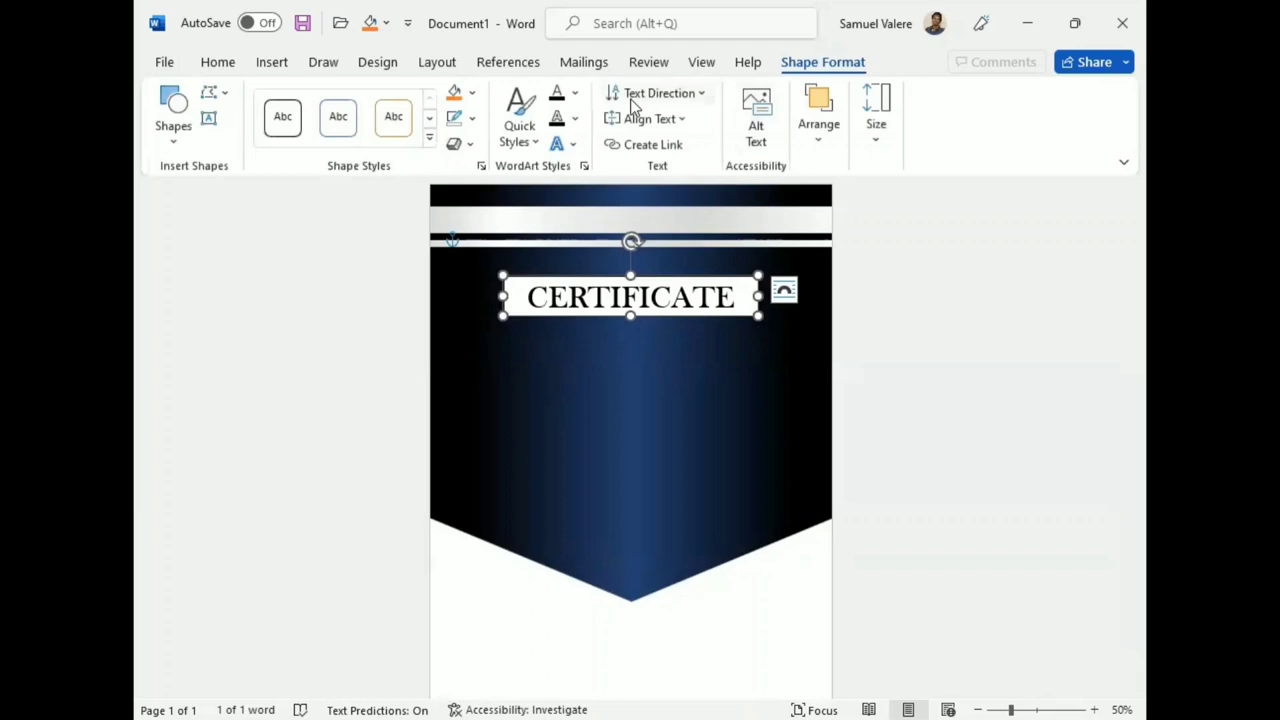
click(471, 92)
click(462, 311)
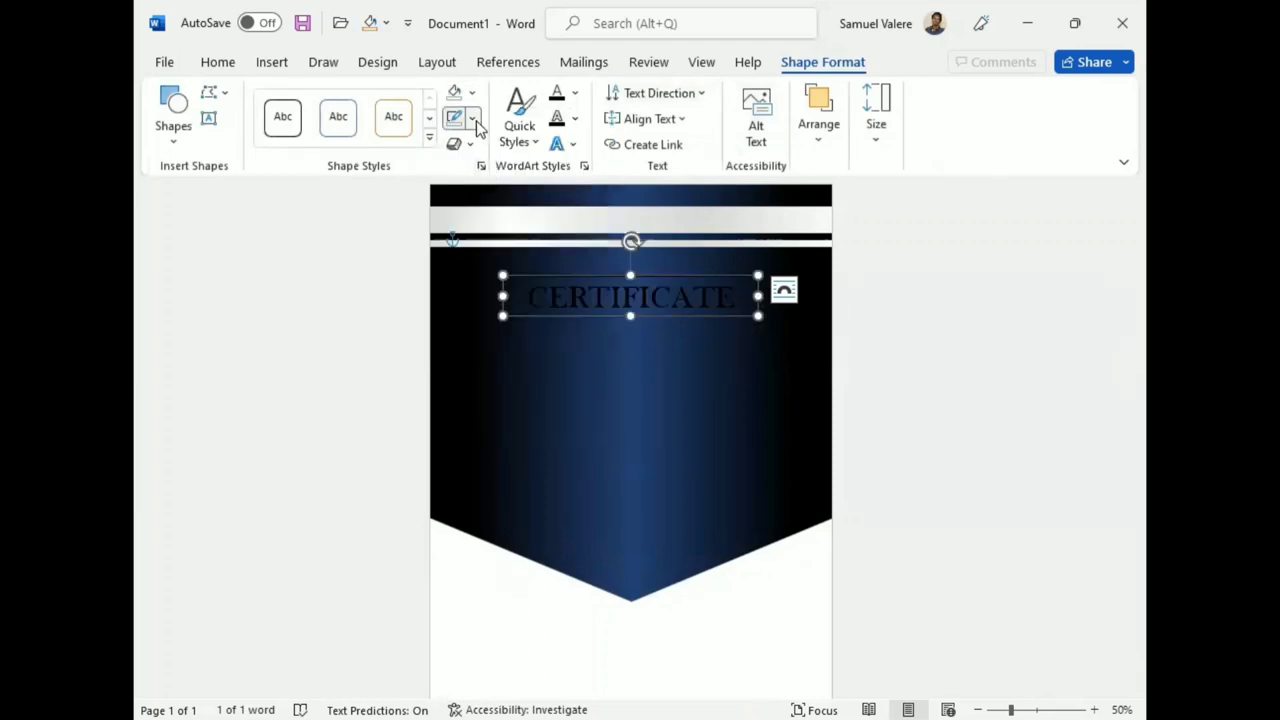
click(471, 118)
click(466, 334)
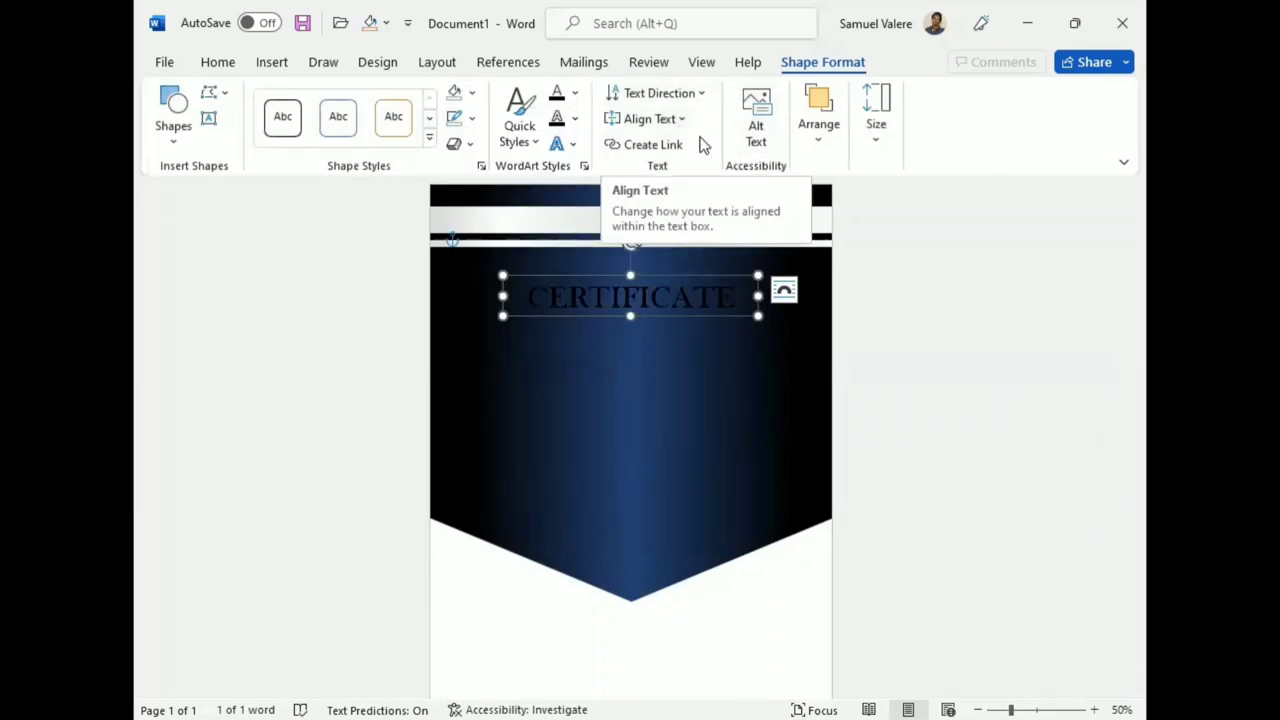
Step: Give the CERTIFICATE text a Linear Up gradient fill with a stop moved to about 17%
click(574, 93)
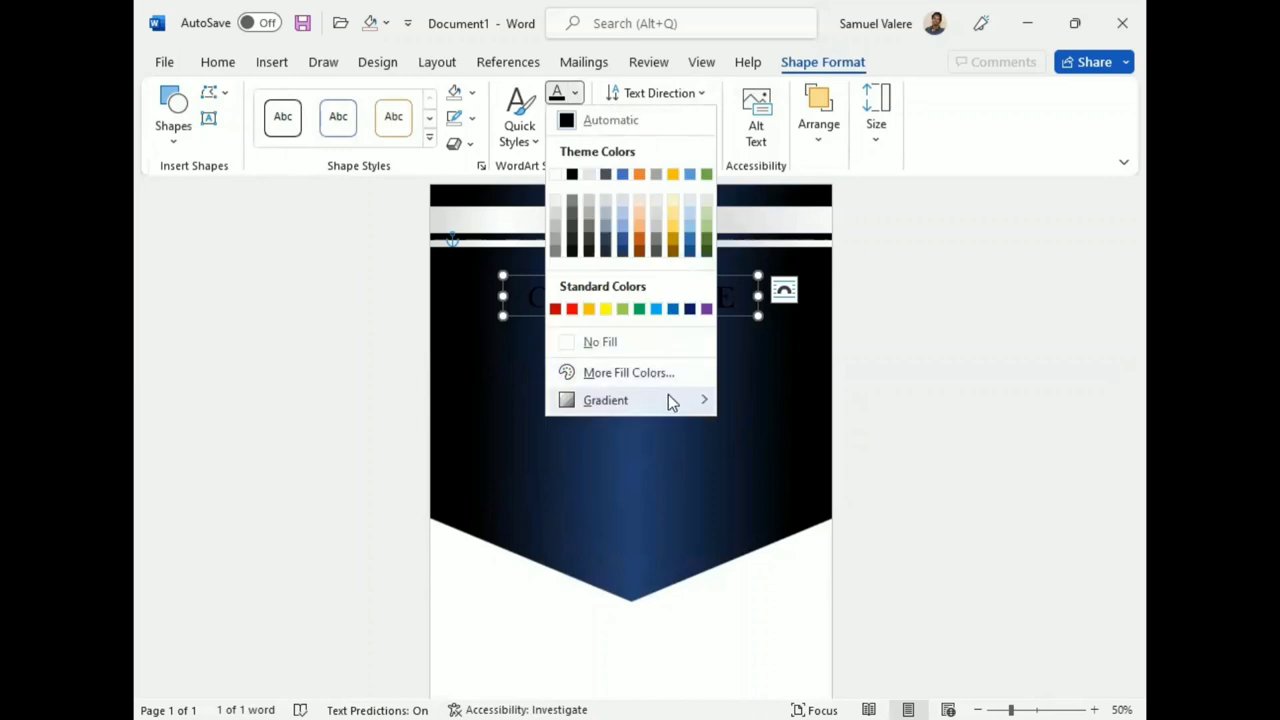
mouse_move(668, 400)
click(779, 654)
click(917, 389)
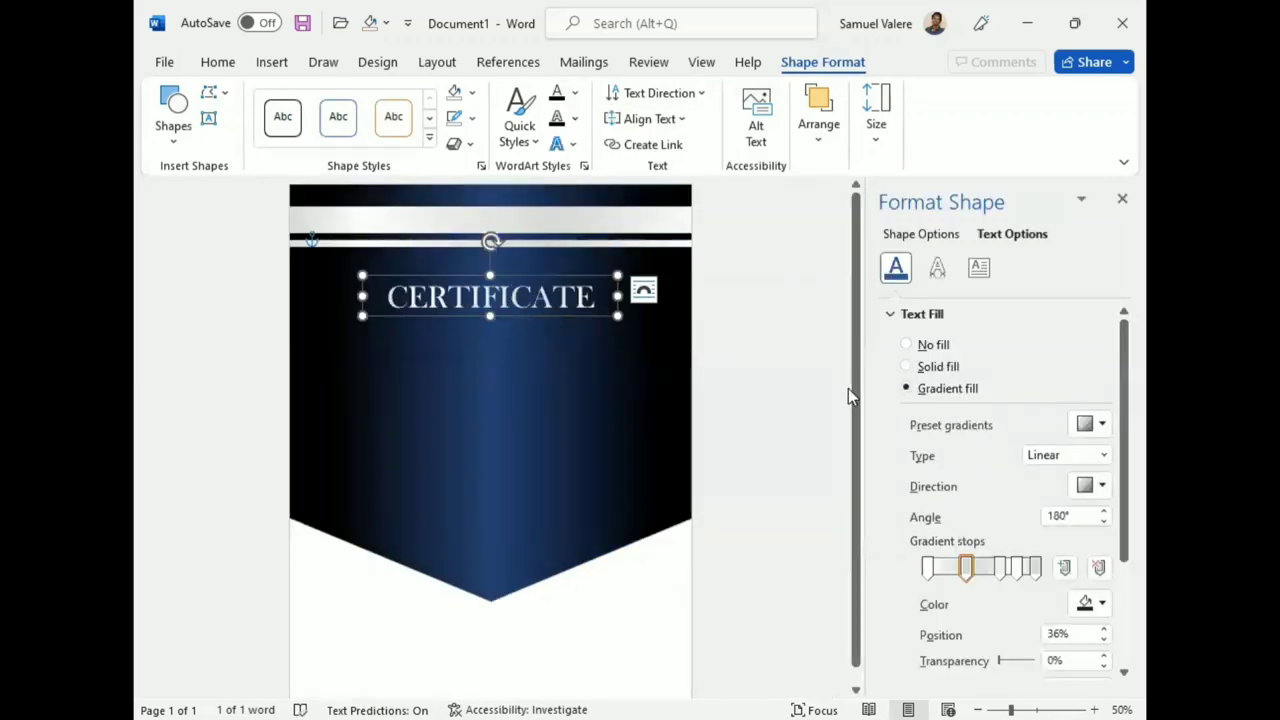
click(1103, 486)
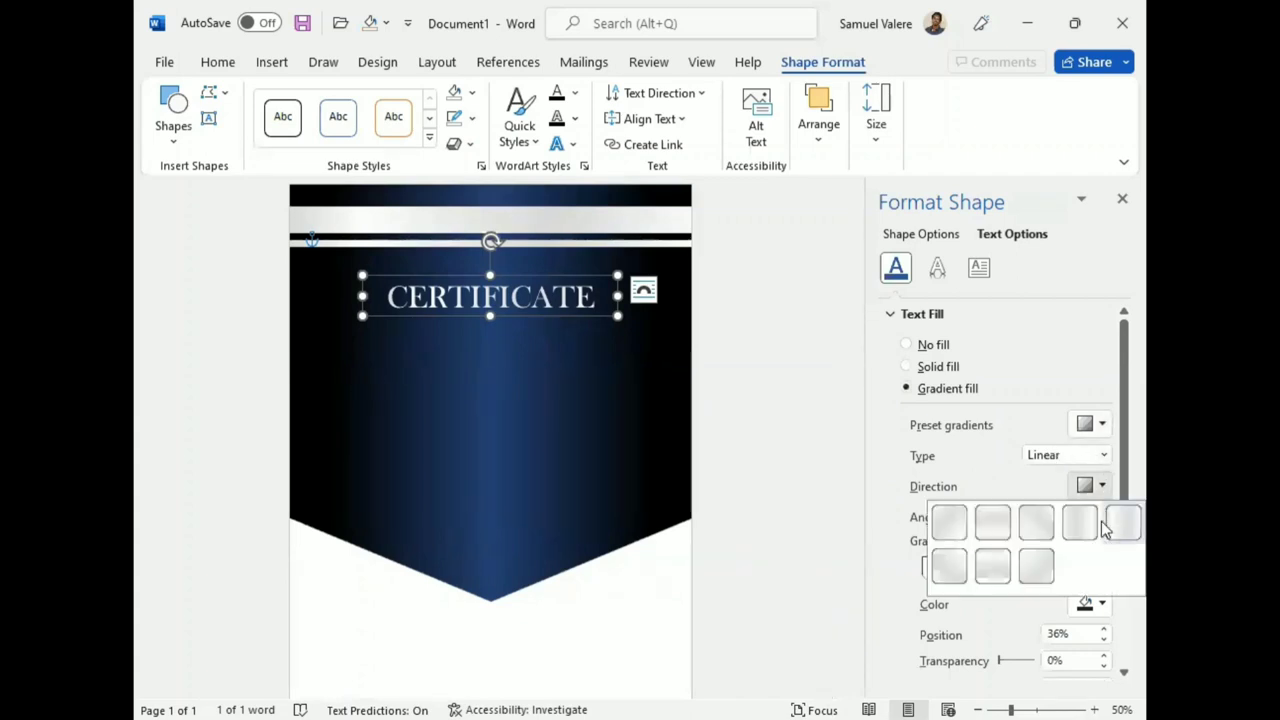
click(997, 568)
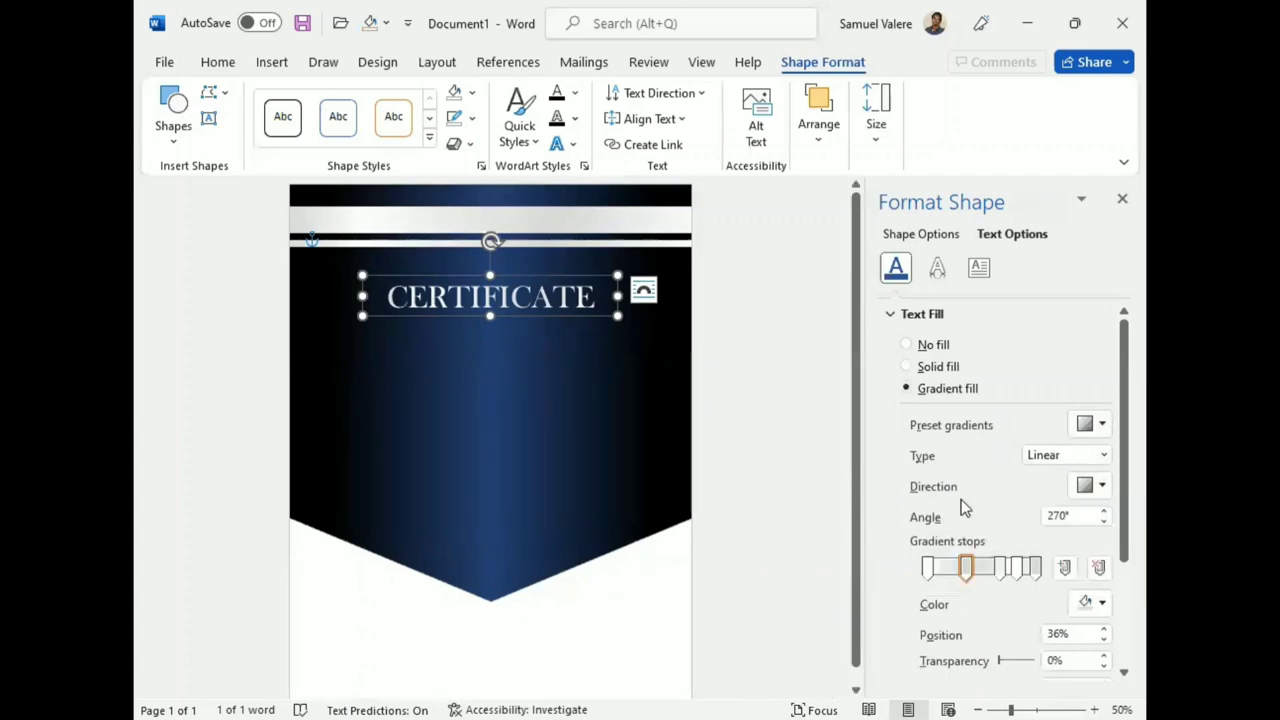
drag(929, 568, 965, 570)
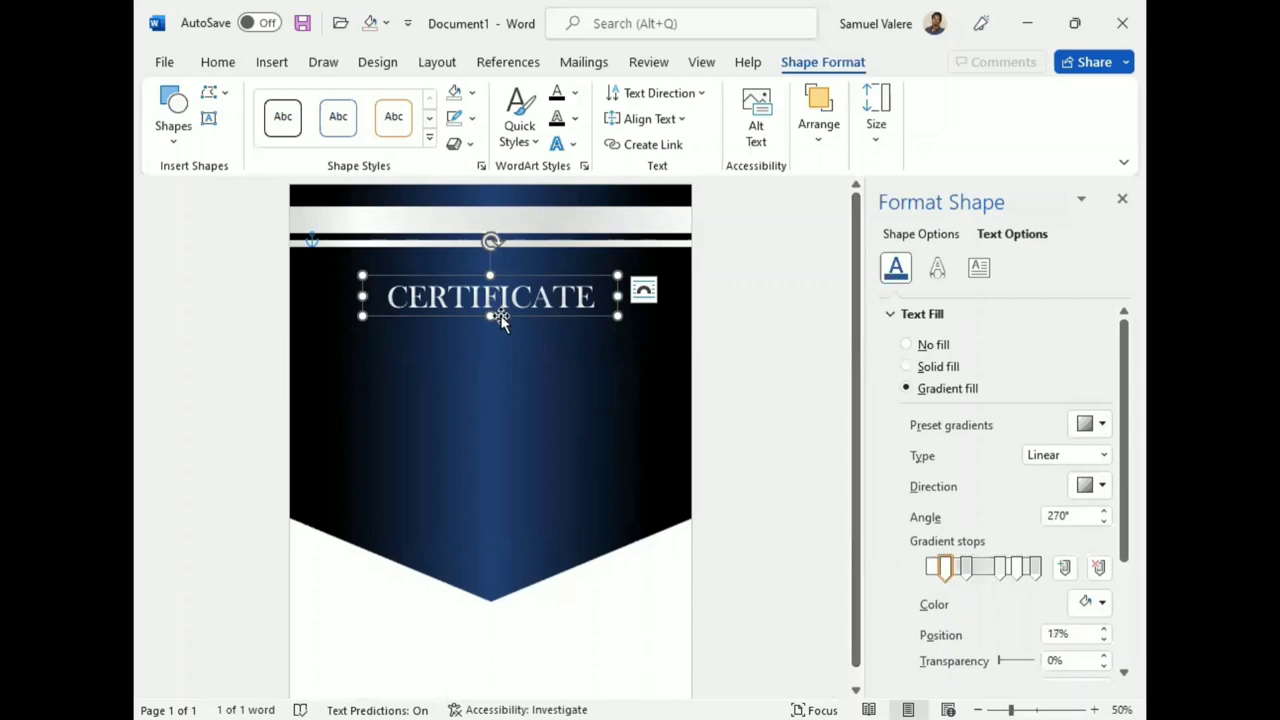
Step: Nudge the title up and duplicate its box below with the text 'of appreciation'
drag(500, 318, 500, 290)
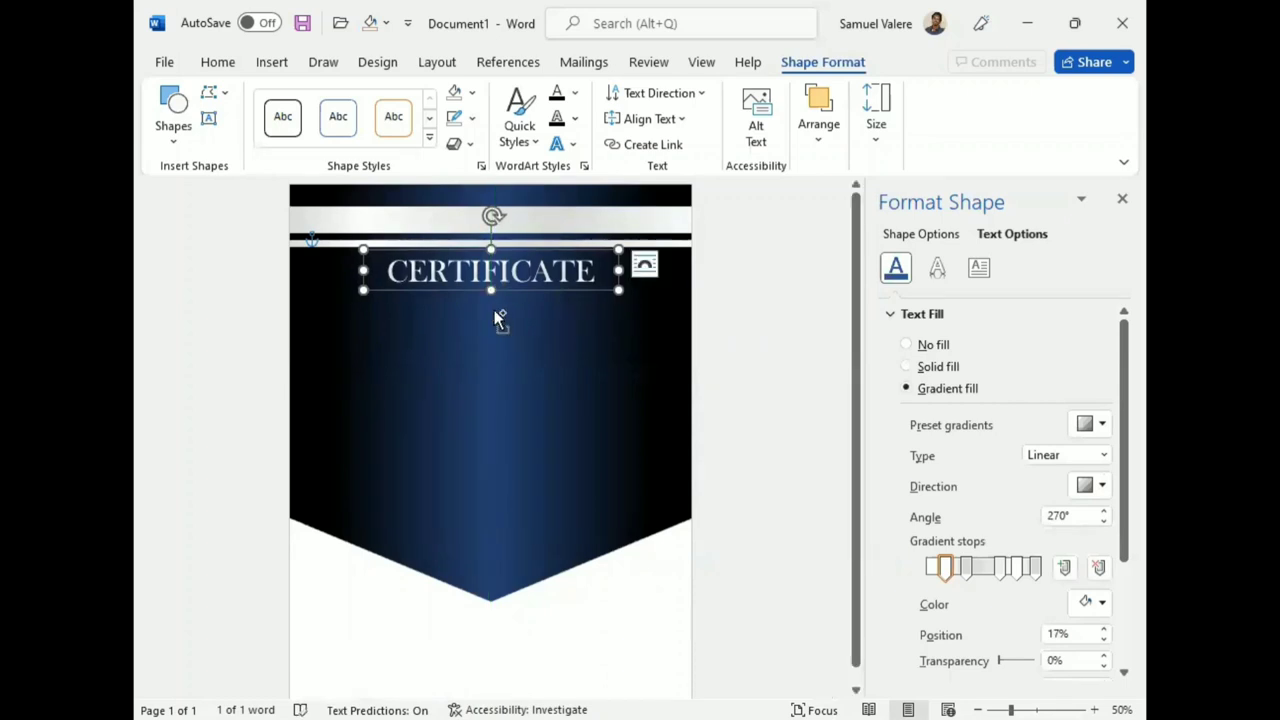
drag(506, 289, 506, 310)
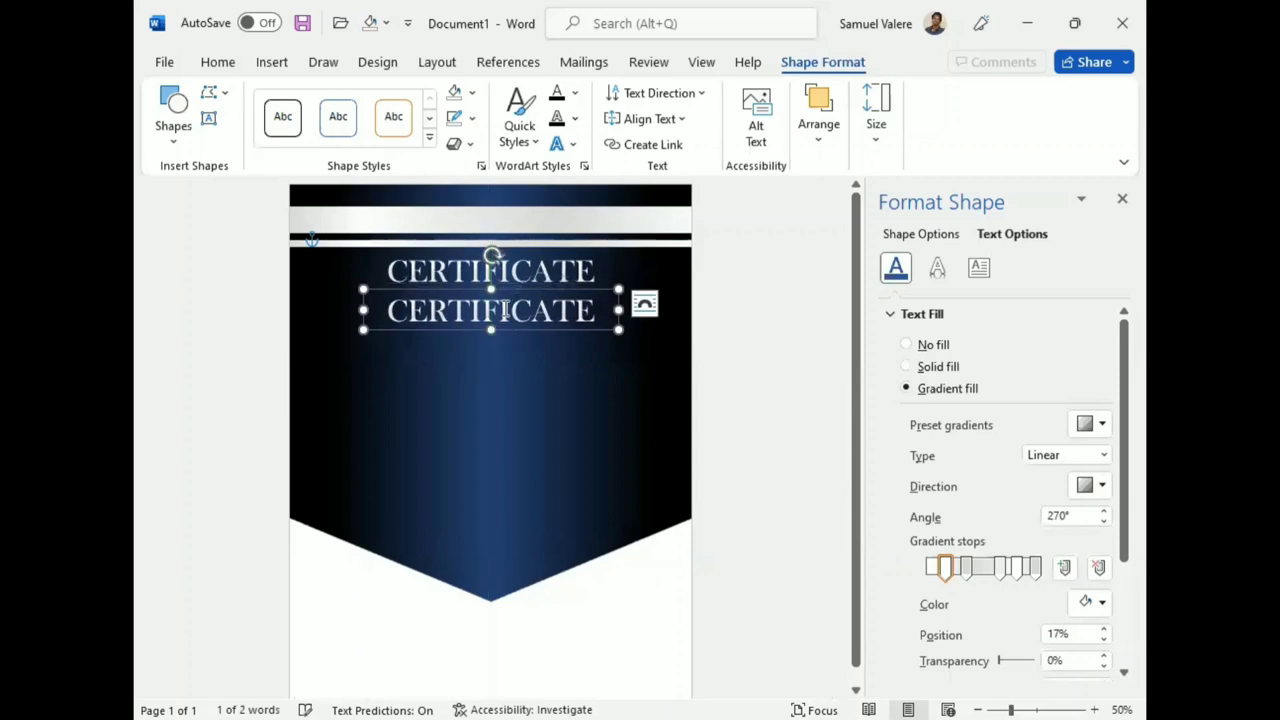
triple_click(505, 310)
text(of app)
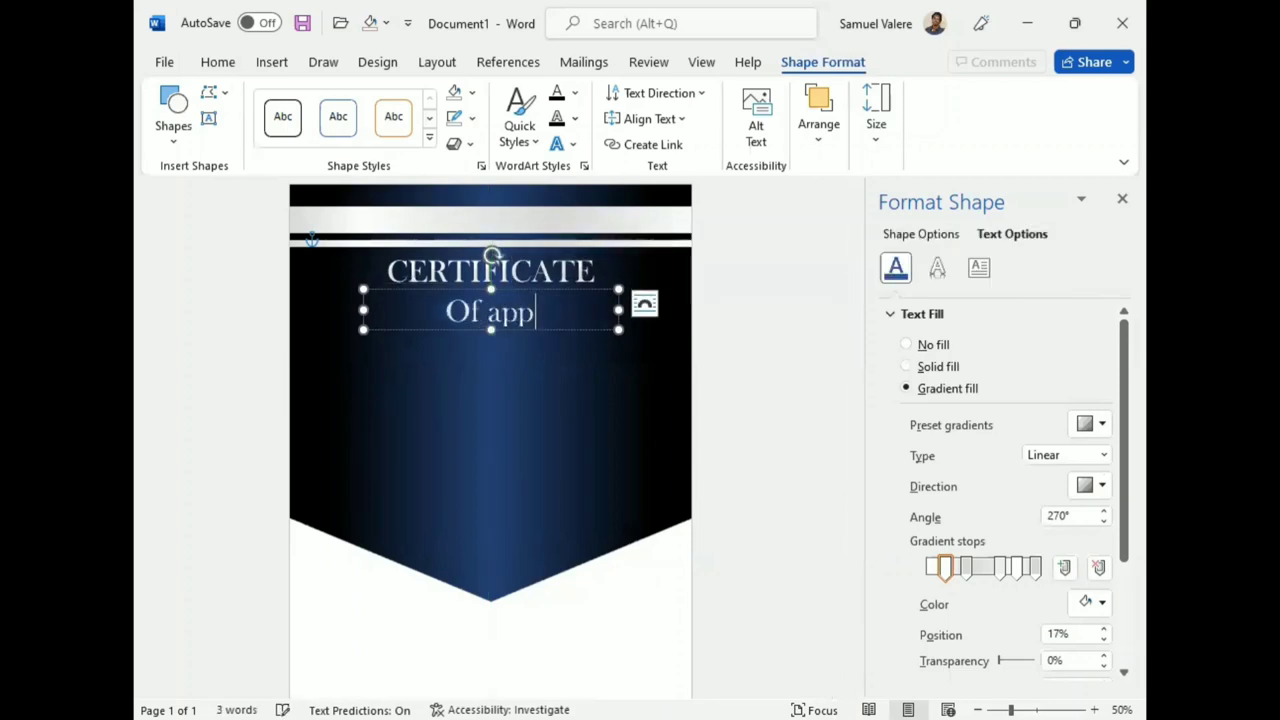
text(reciation)
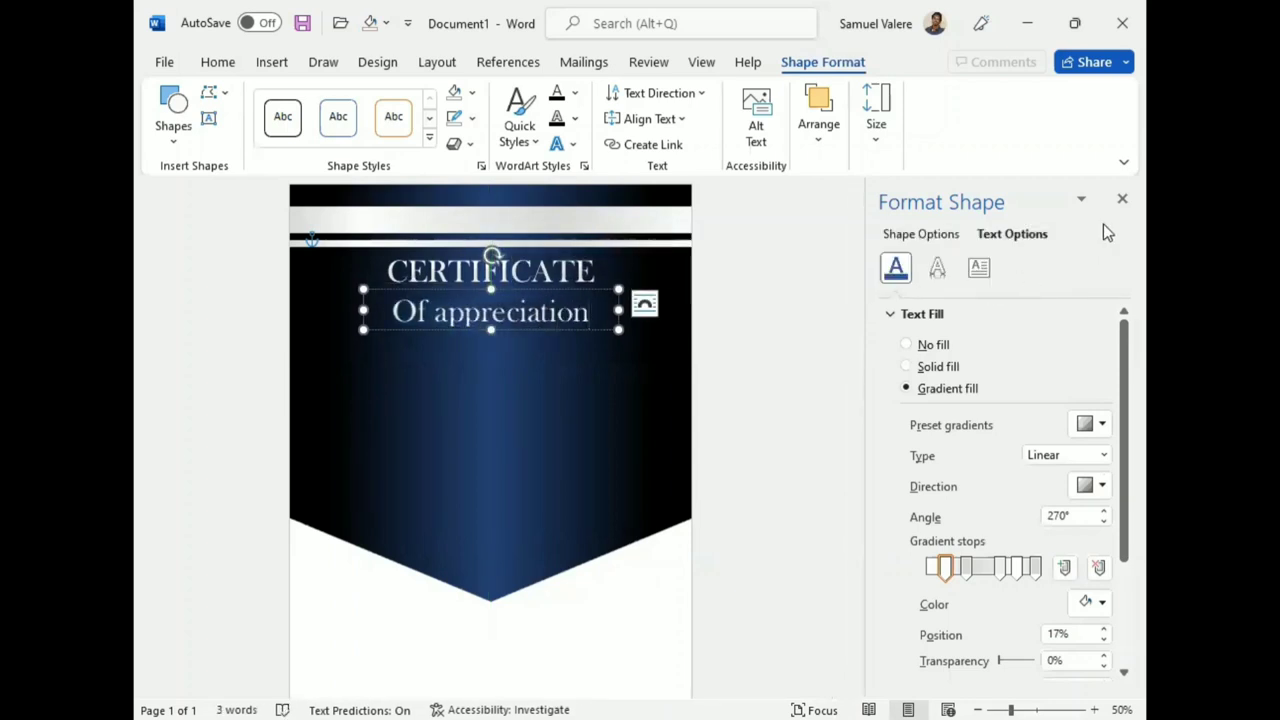
click(1122, 199)
Step: Make the subtitle all uppercase and reduce its font size to 22
click(641, 329)
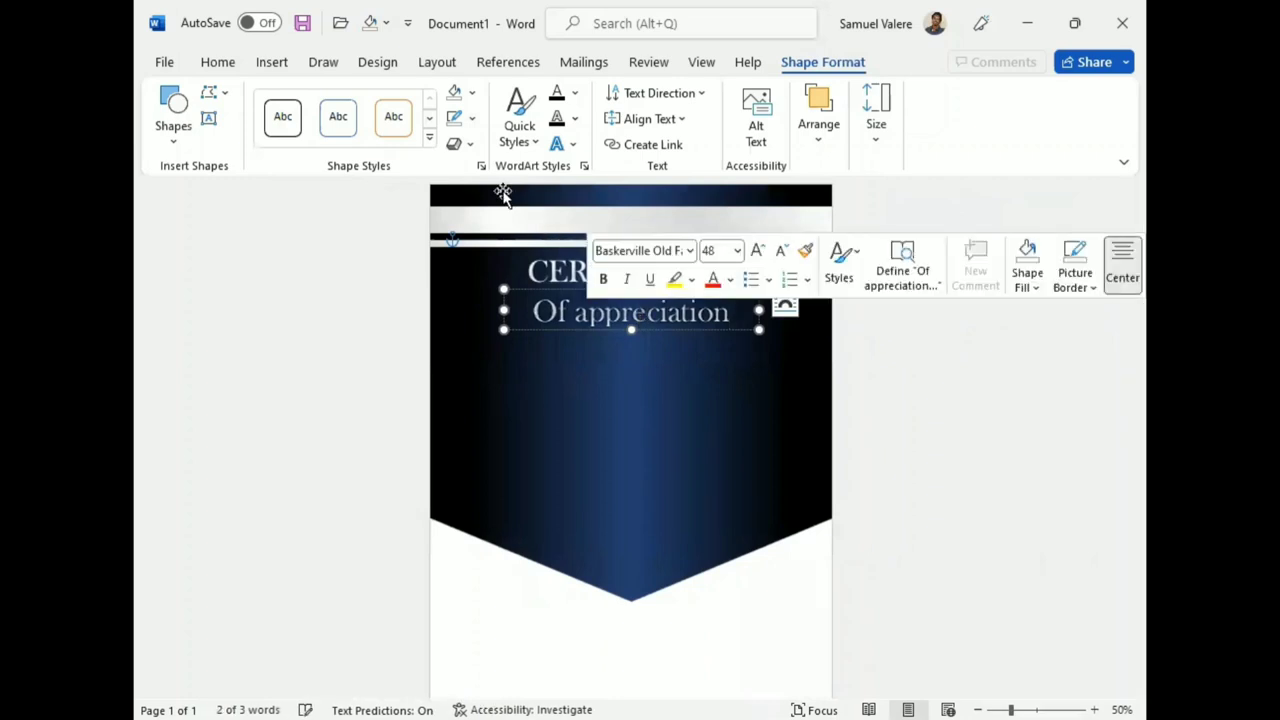
click(217, 62)
click(496, 146)
click(496, 146)
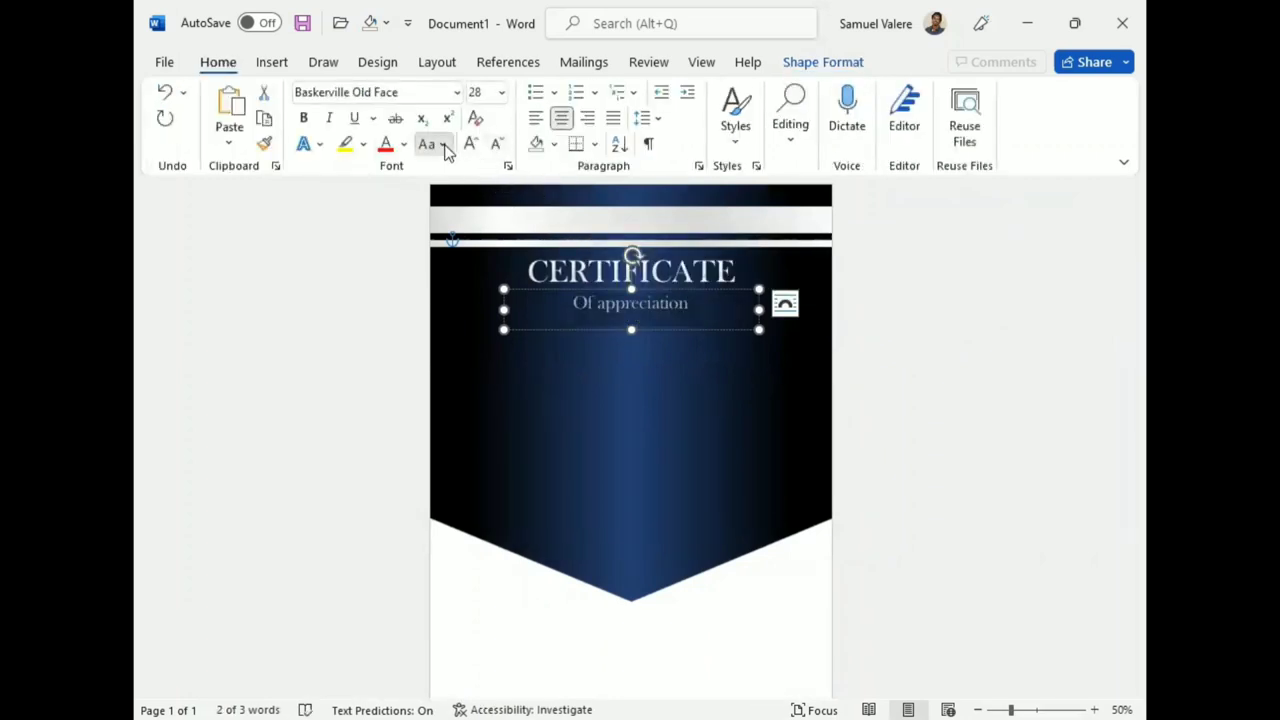
click(441, 144)
click(486, 228)
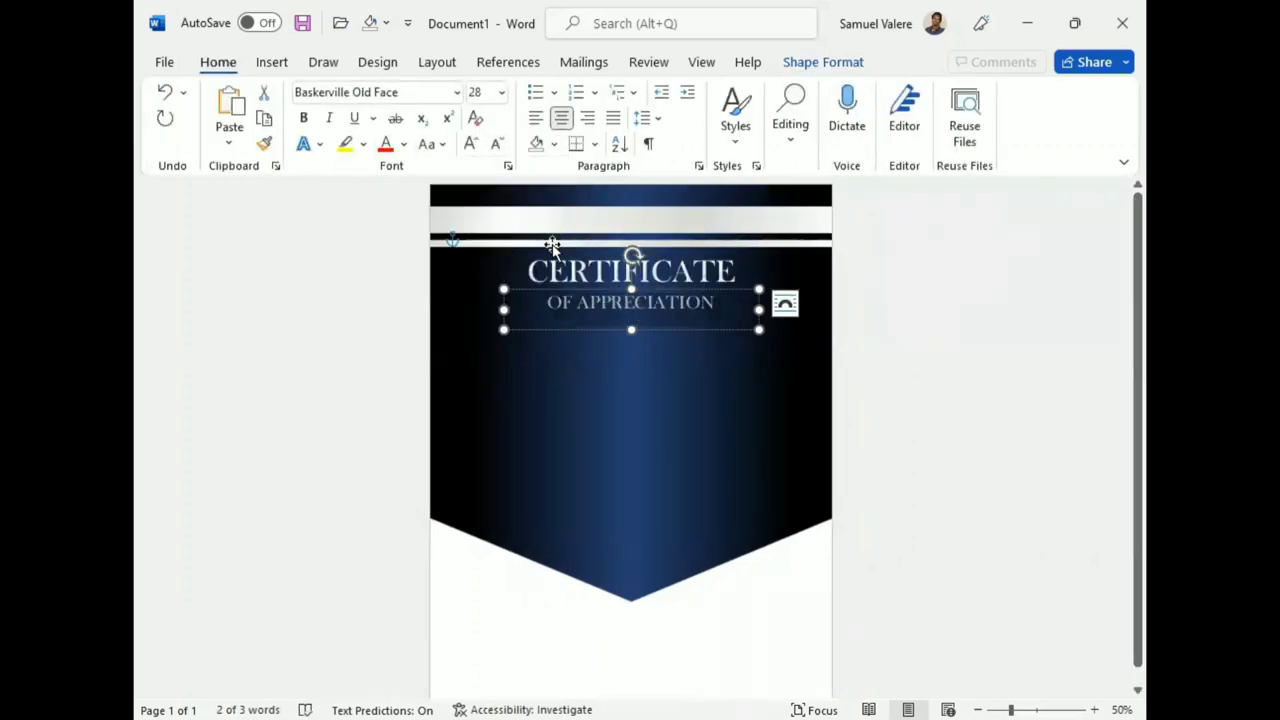
click(497, 145)
click(497, 145)
click(498, 146)
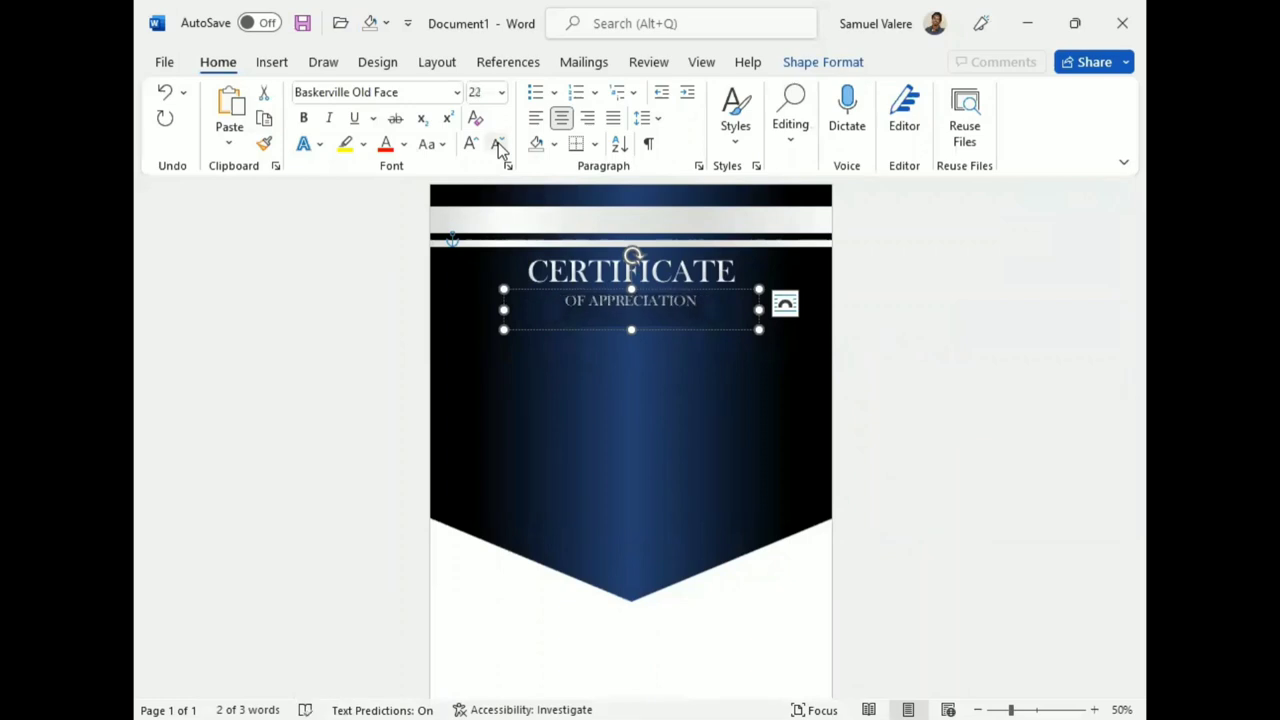
Step: Set the subtitle to 20 pt, fit its box to the text and centre it under CERTIFICATE
drag(631, 329, 631, 312)
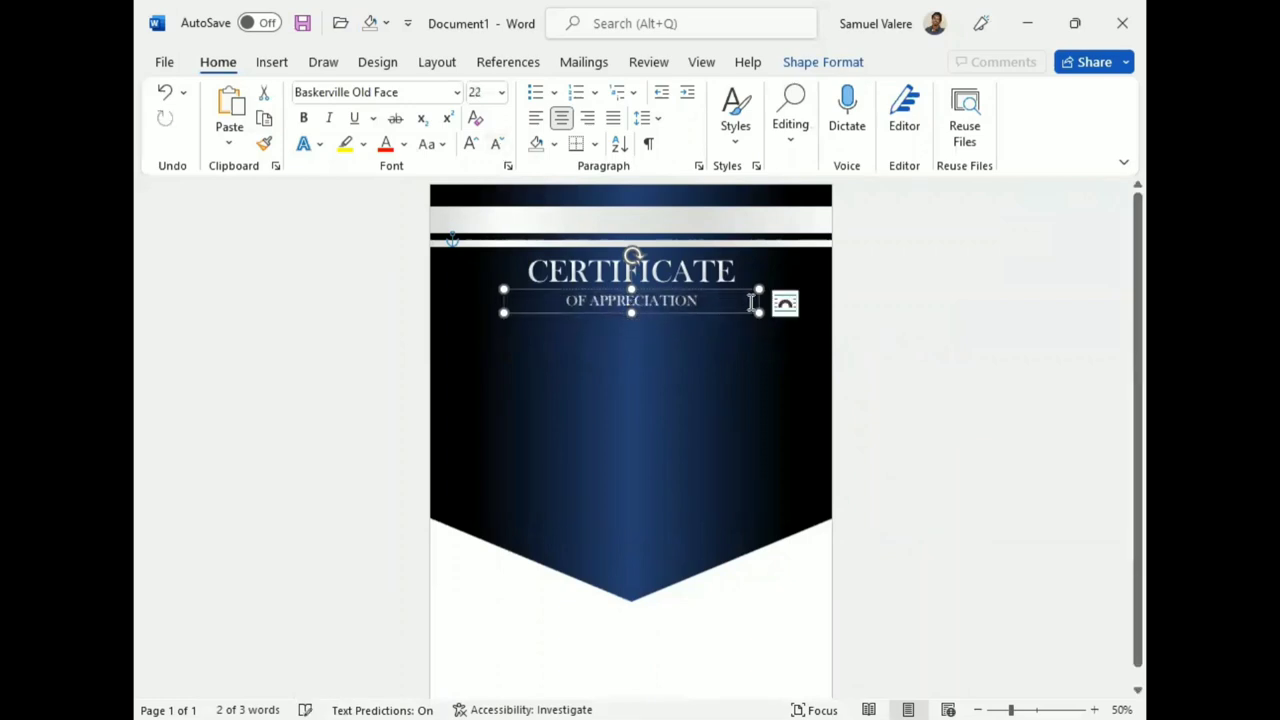
mouse_move(760, 313)
mouse_down()
mouse_move(663, 316)
mouse_move(656, 302)
mouse_up()
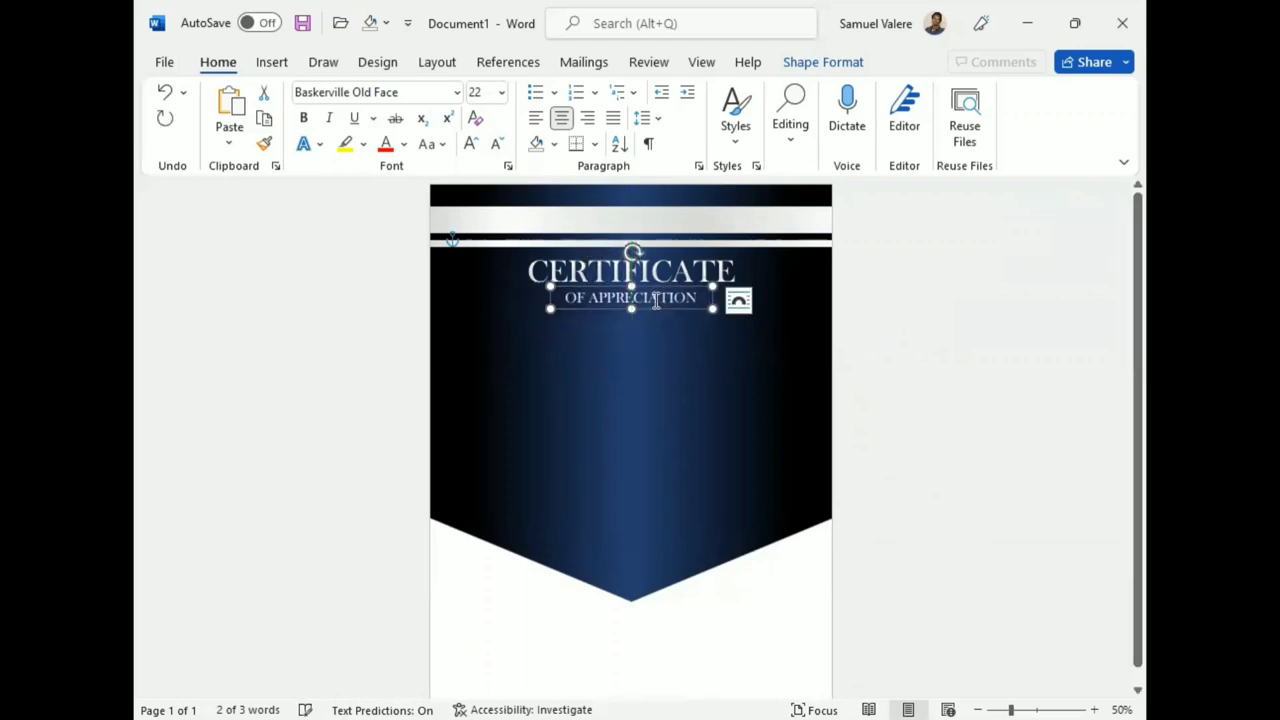
right_click(652, 297)
click(721, 234)
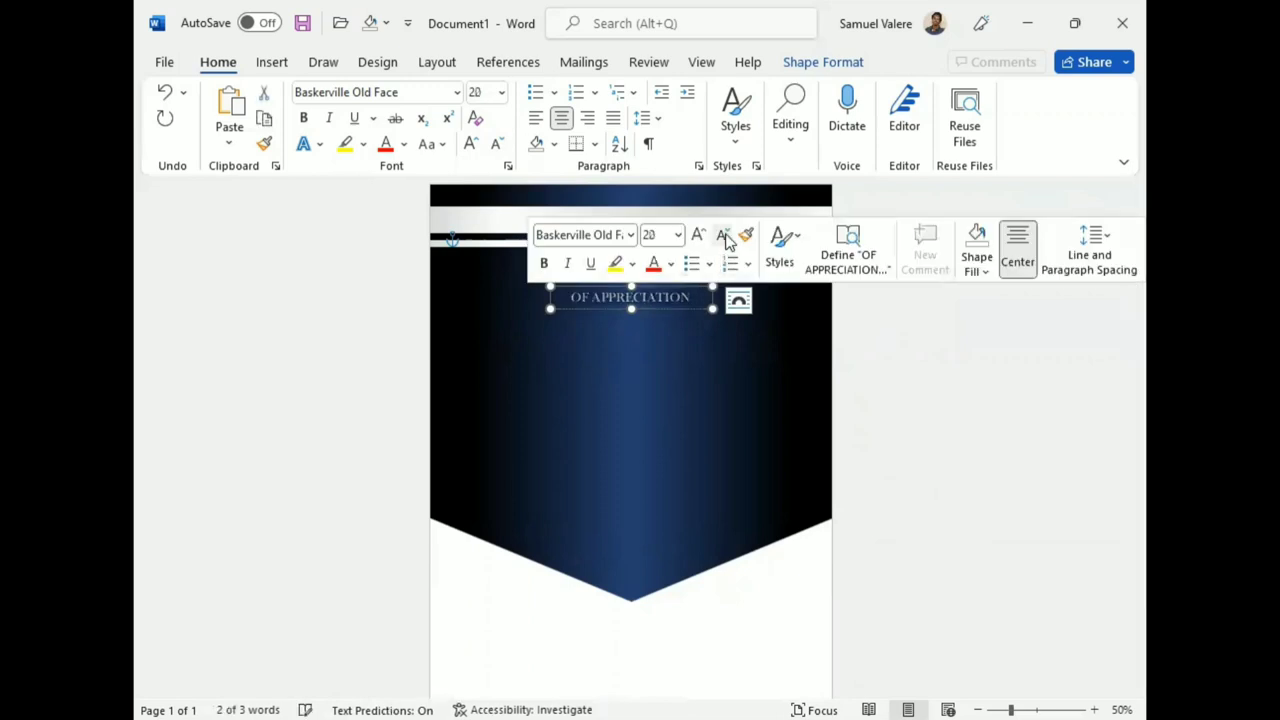
drag(659, 308, 653, 310)
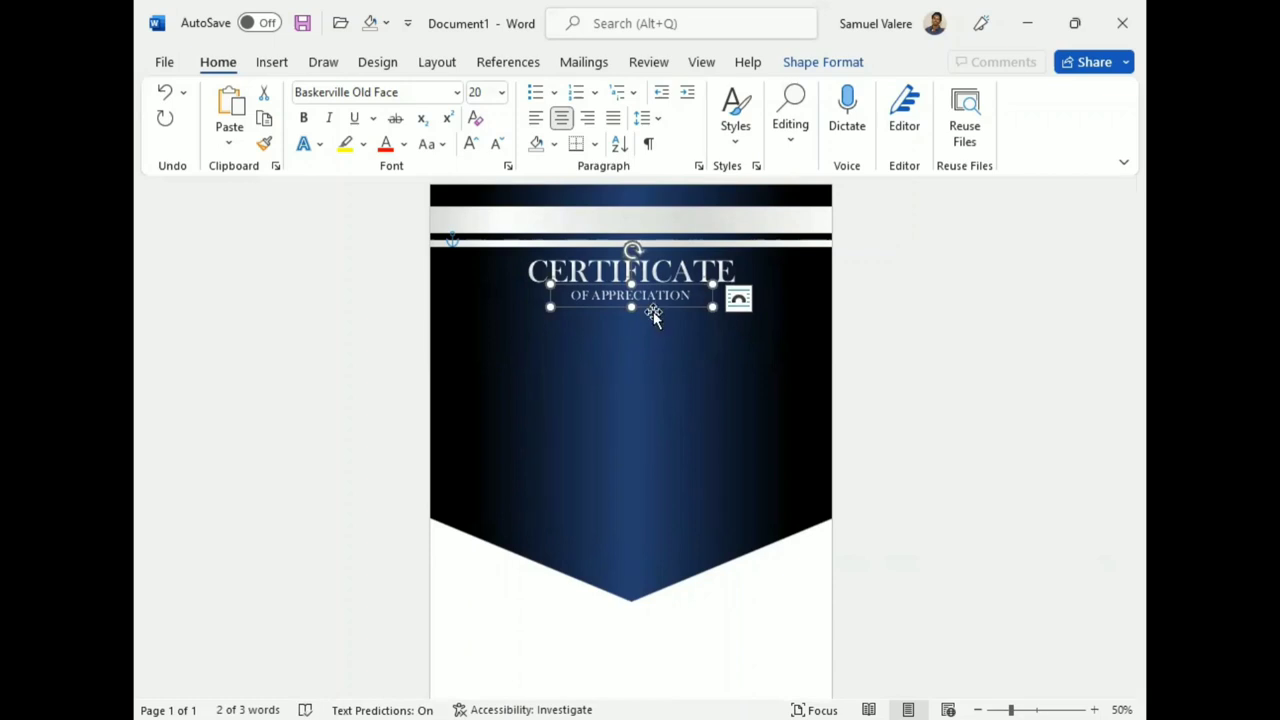
drag(653, 311, 625, 342)
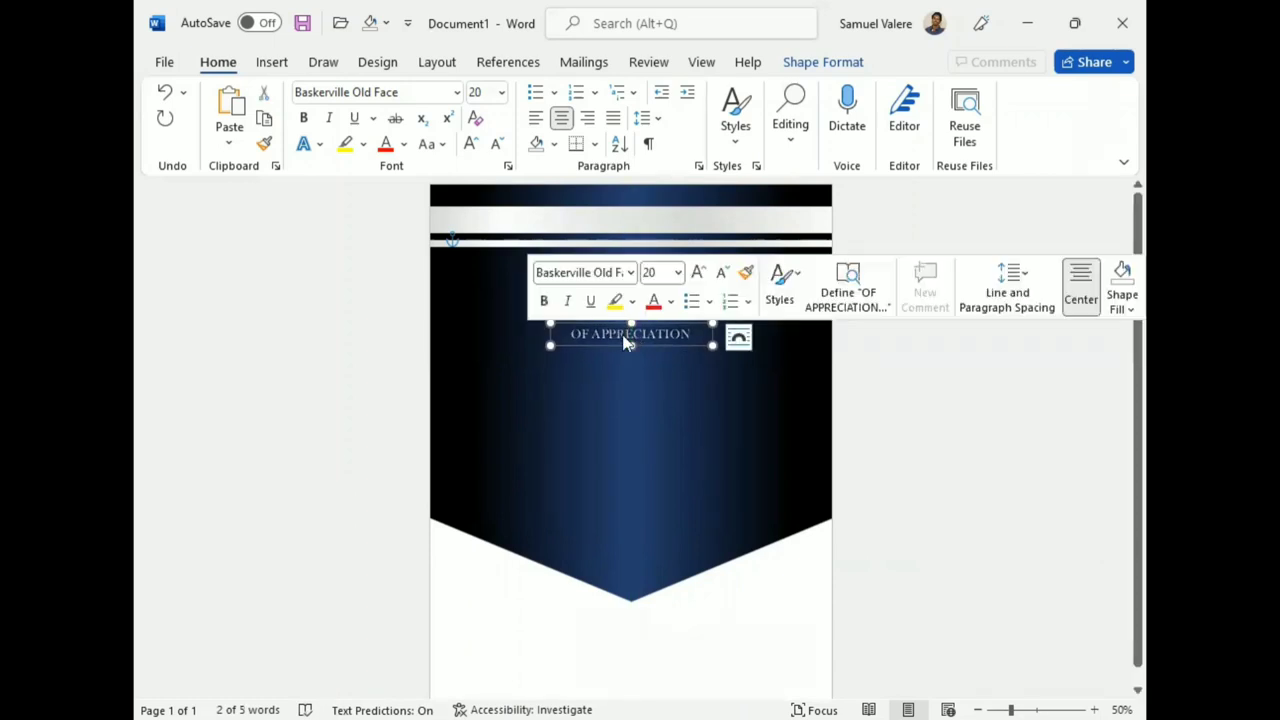
Step: Type 'This Certificate Is Greatly Presented To', fix the 'Presnted' typo, and fit the box
text(ThisCer)
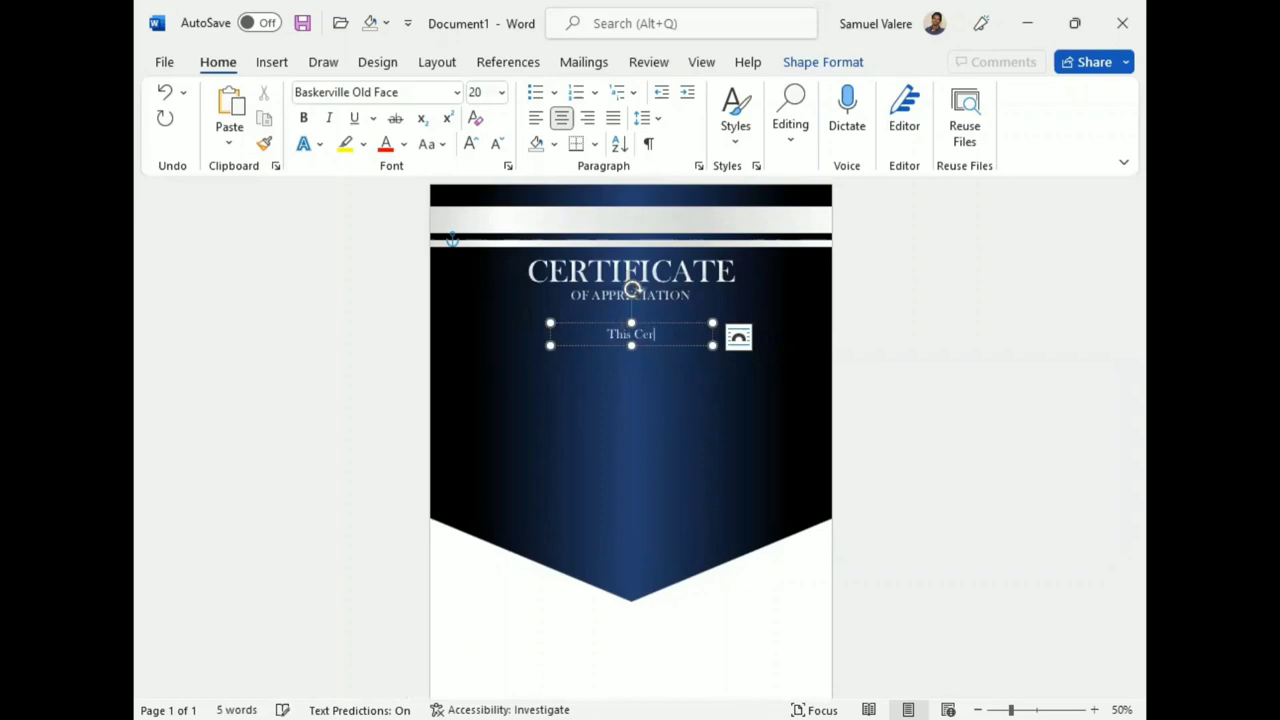
text(ficate )
text(Is)
text( Greatly)
text( A)
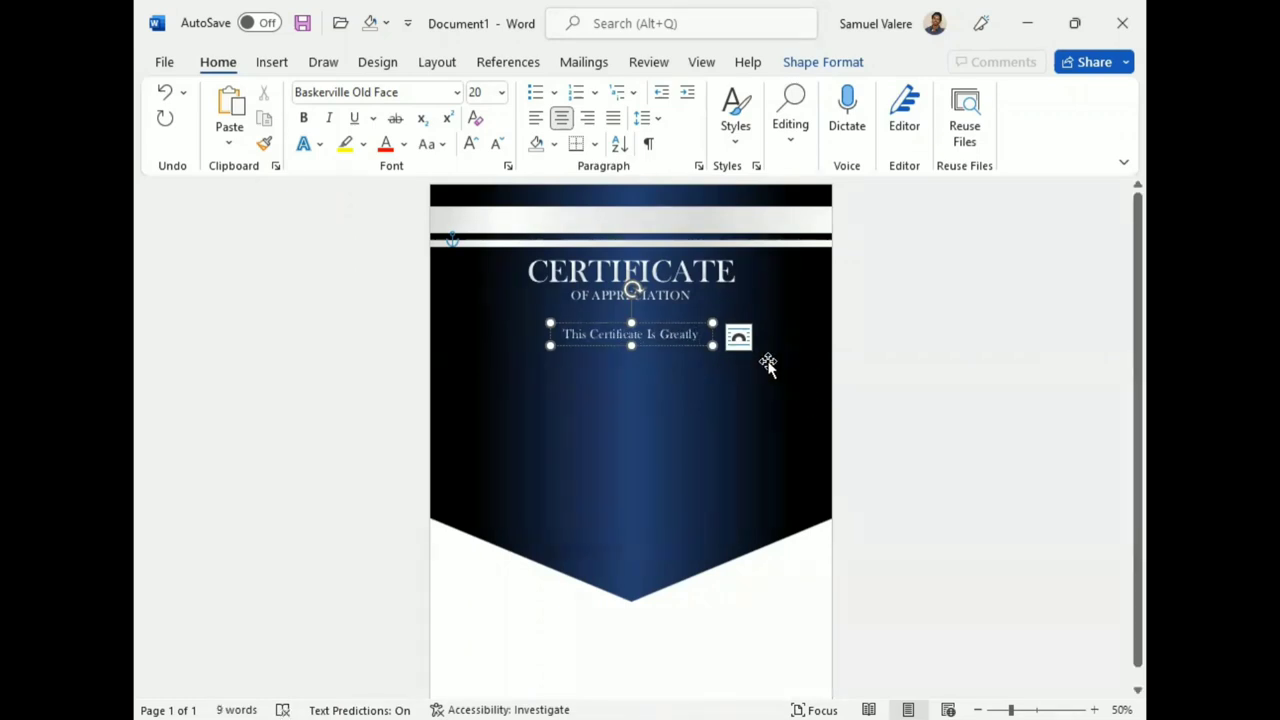
drag(711, 347, 785, 365)
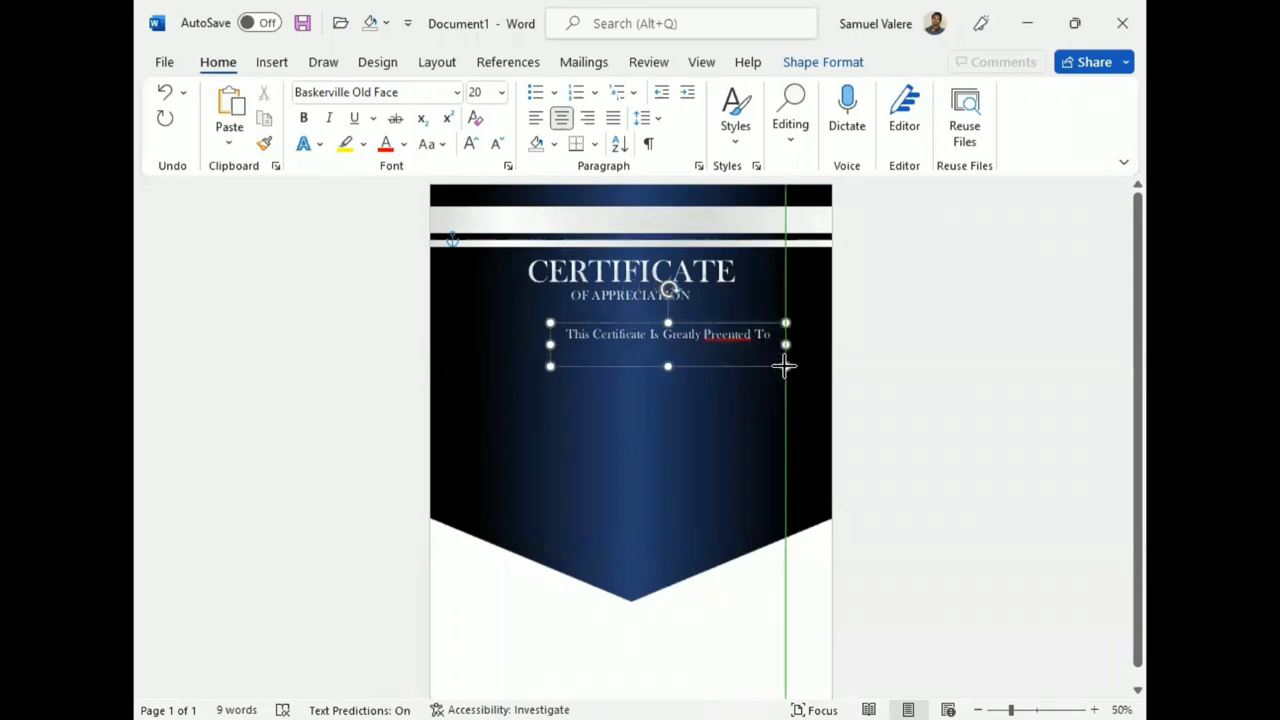
right_click(727, 334)
click(727, 334)
text(e)
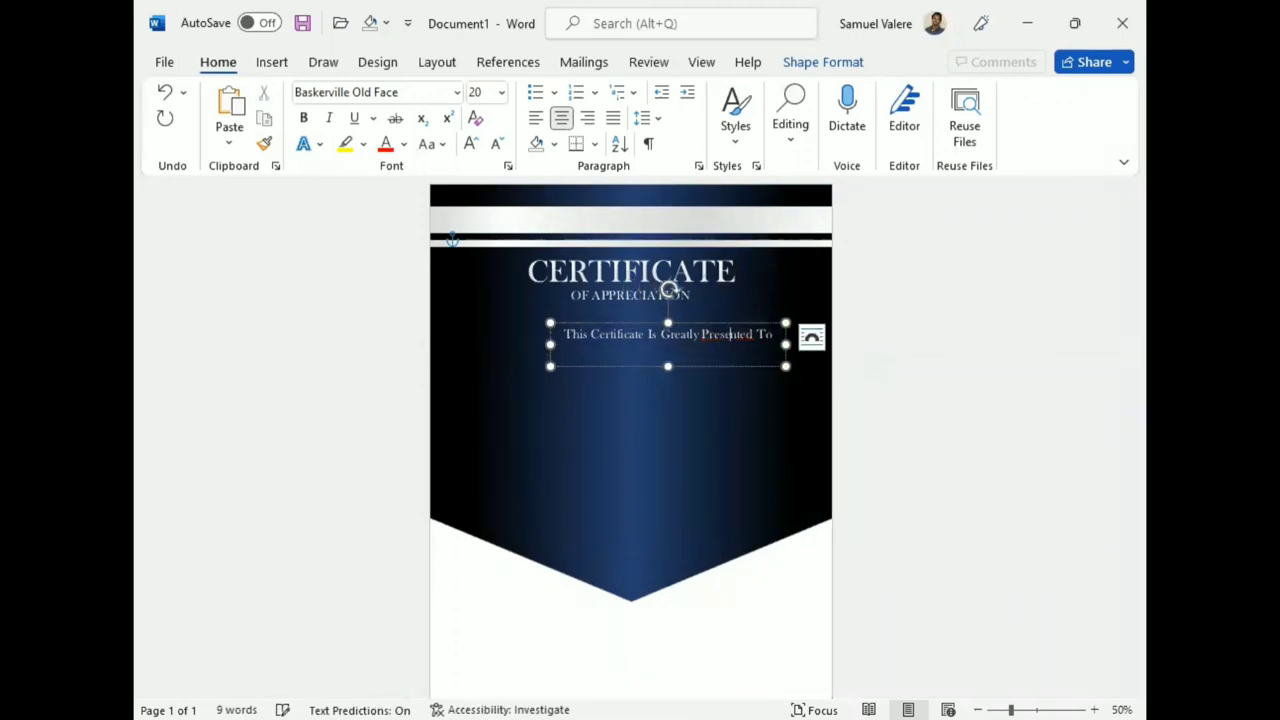
drag(668, 366, 668, 349)
Step: Make the sentence uppercase at 22 pt and widen its box so the line fits
triple_click(689, 336)
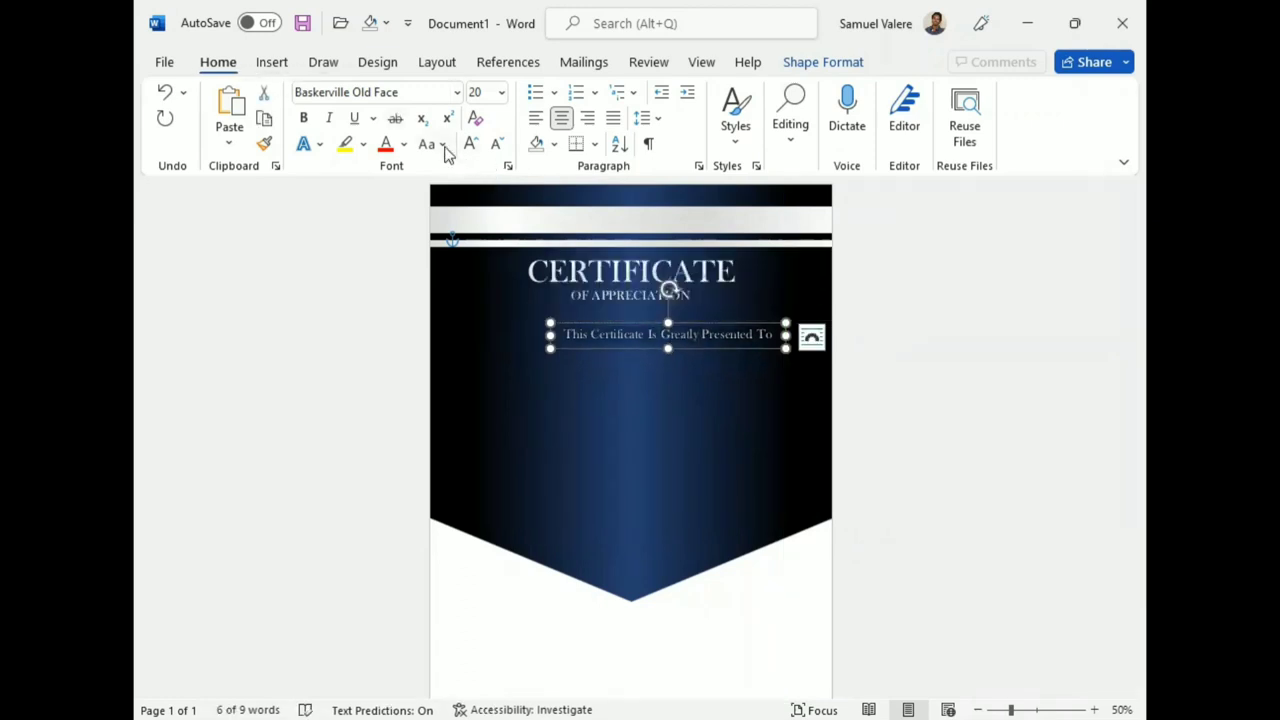
click(443, 145)
click(478, 229)
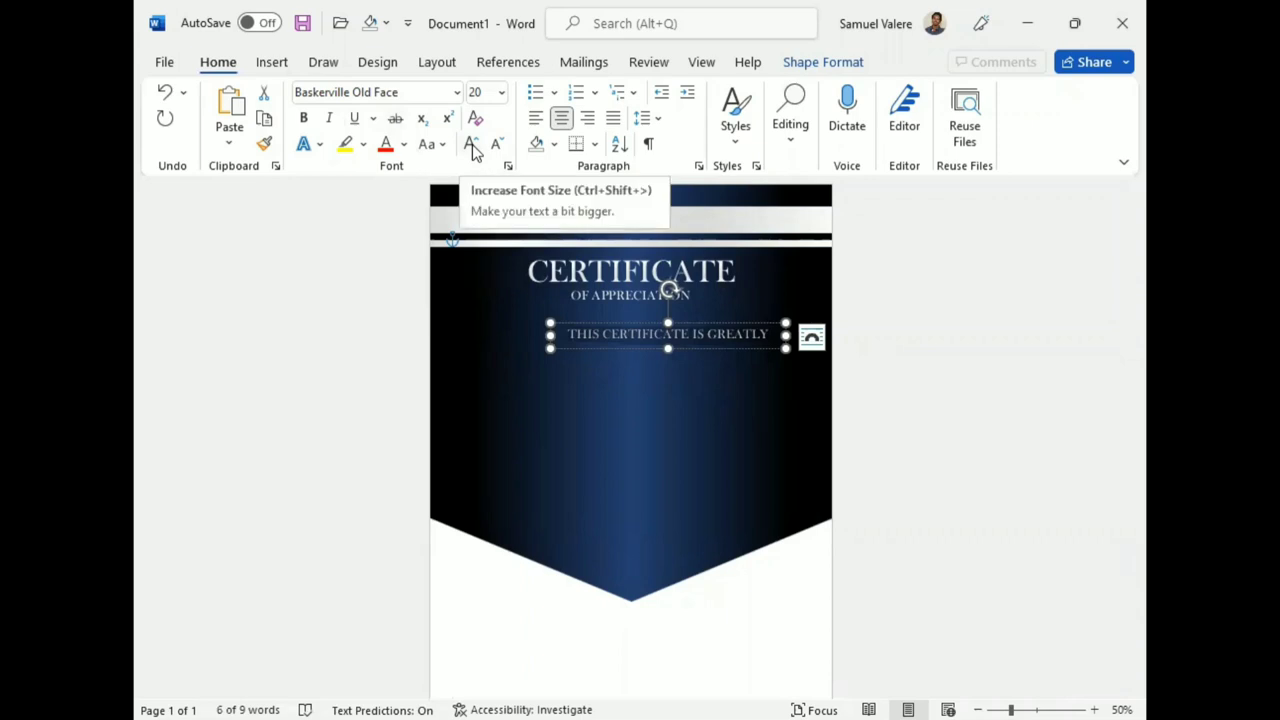
click(472, 146)
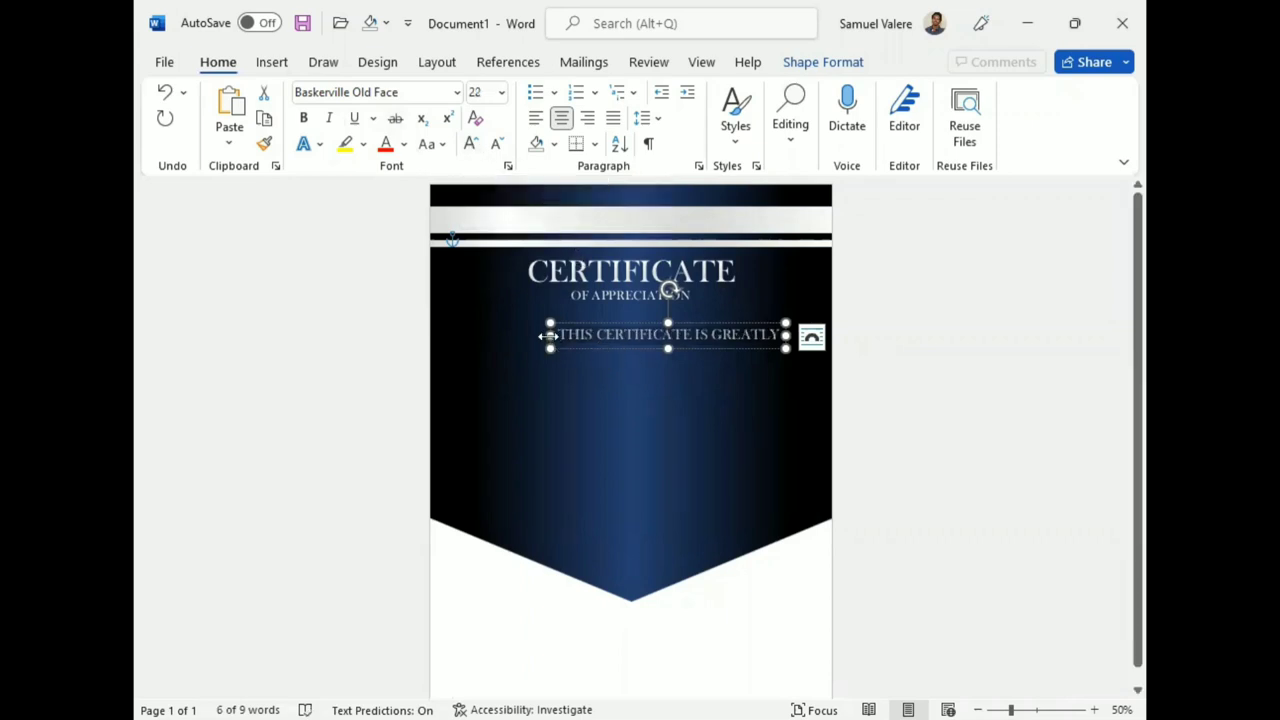
drag(547, 336, 476, 336)
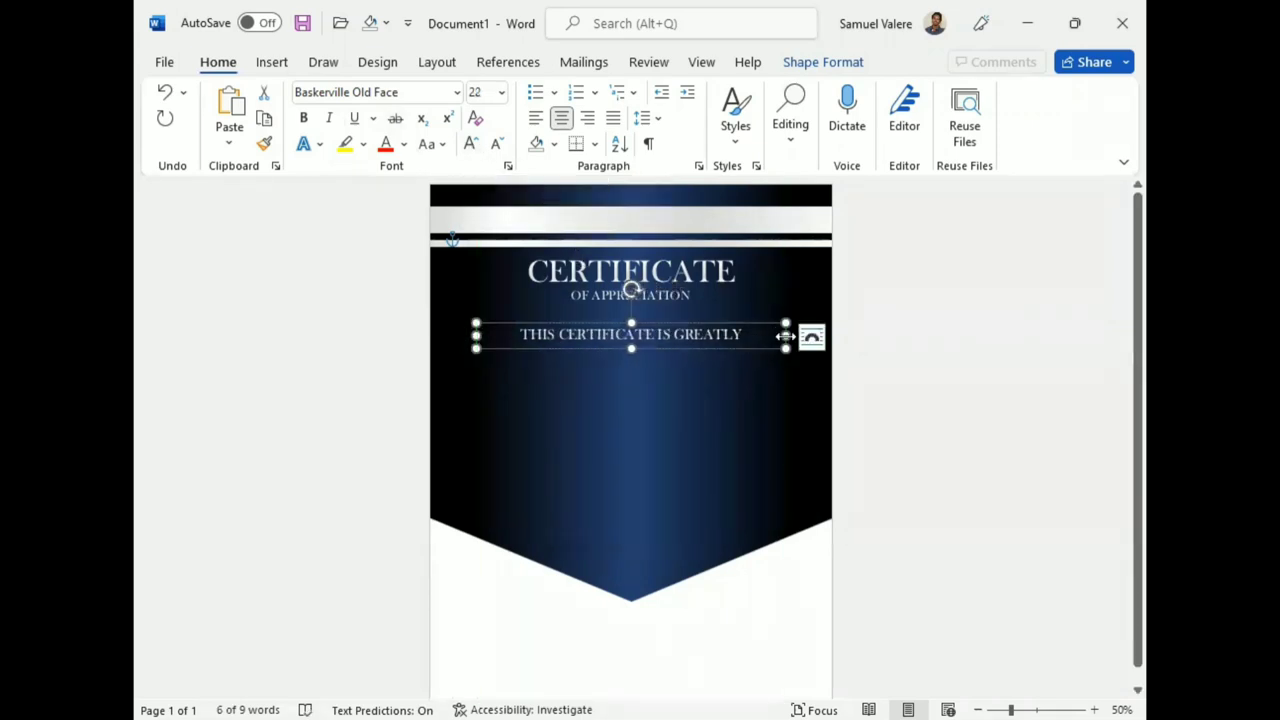
drag(785, 336, 830, 336)
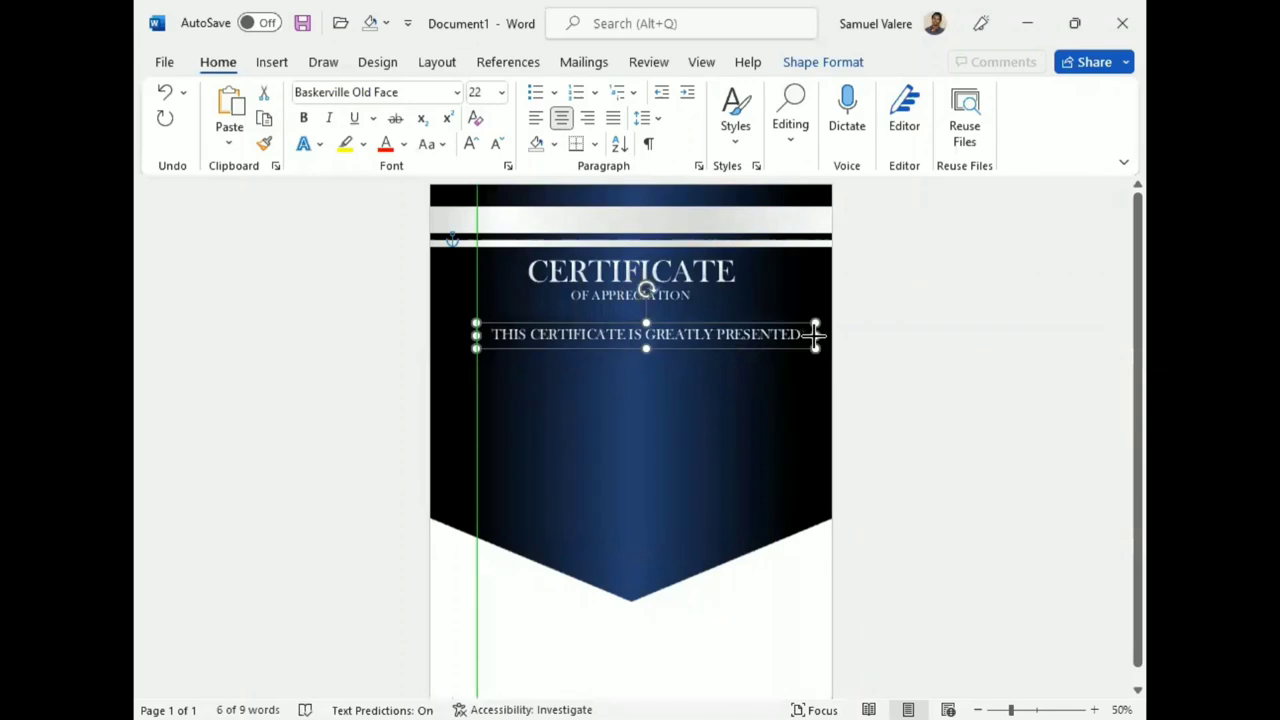
triple_click(620, 334)
Step: Set the sentence to 20 pt with letter spacing expanded by 1 pt, widened and centred on the pennant
click(732, 271)
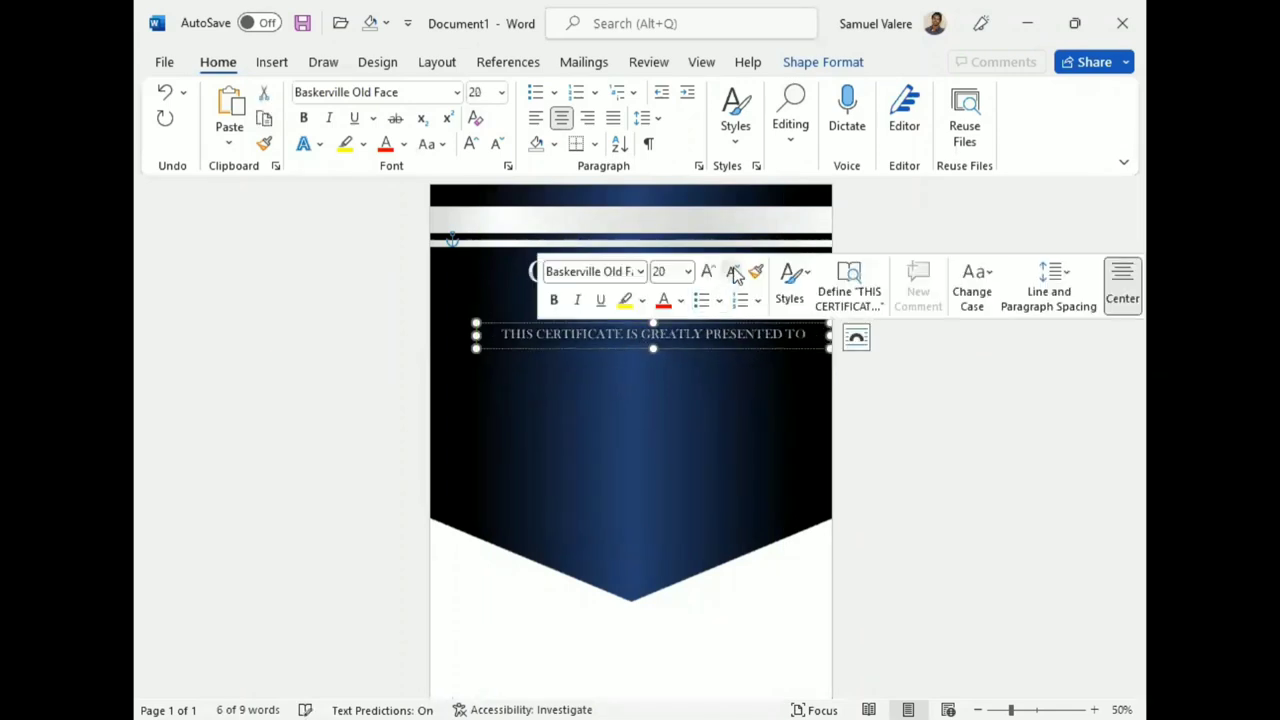
click(507, 165)
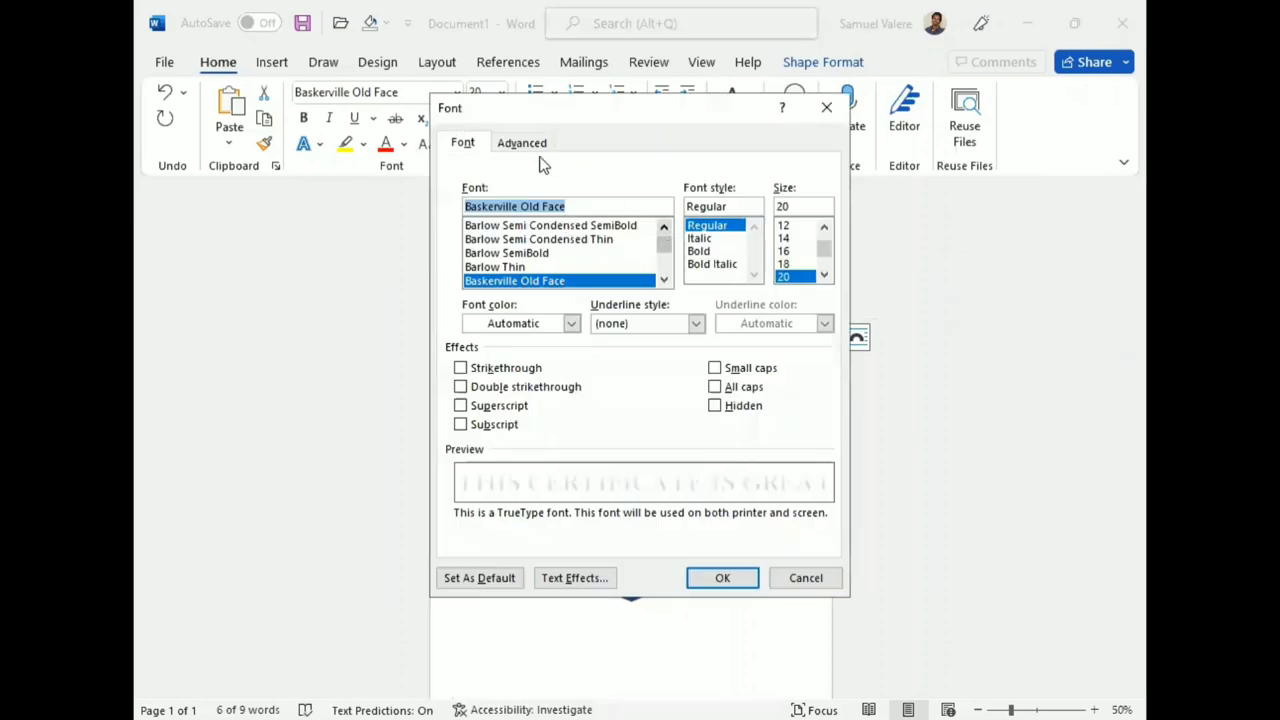
click(525, 143)
click(648, 220)
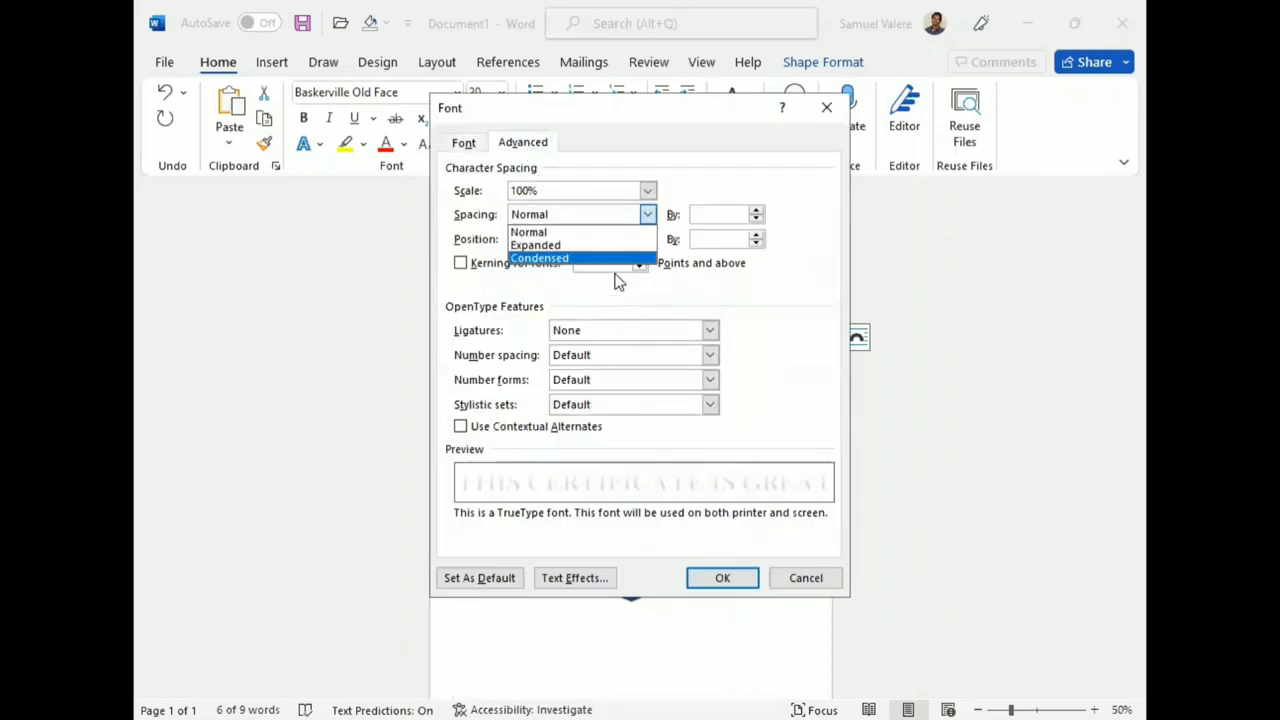
click(600, 246)
click(697, 214)
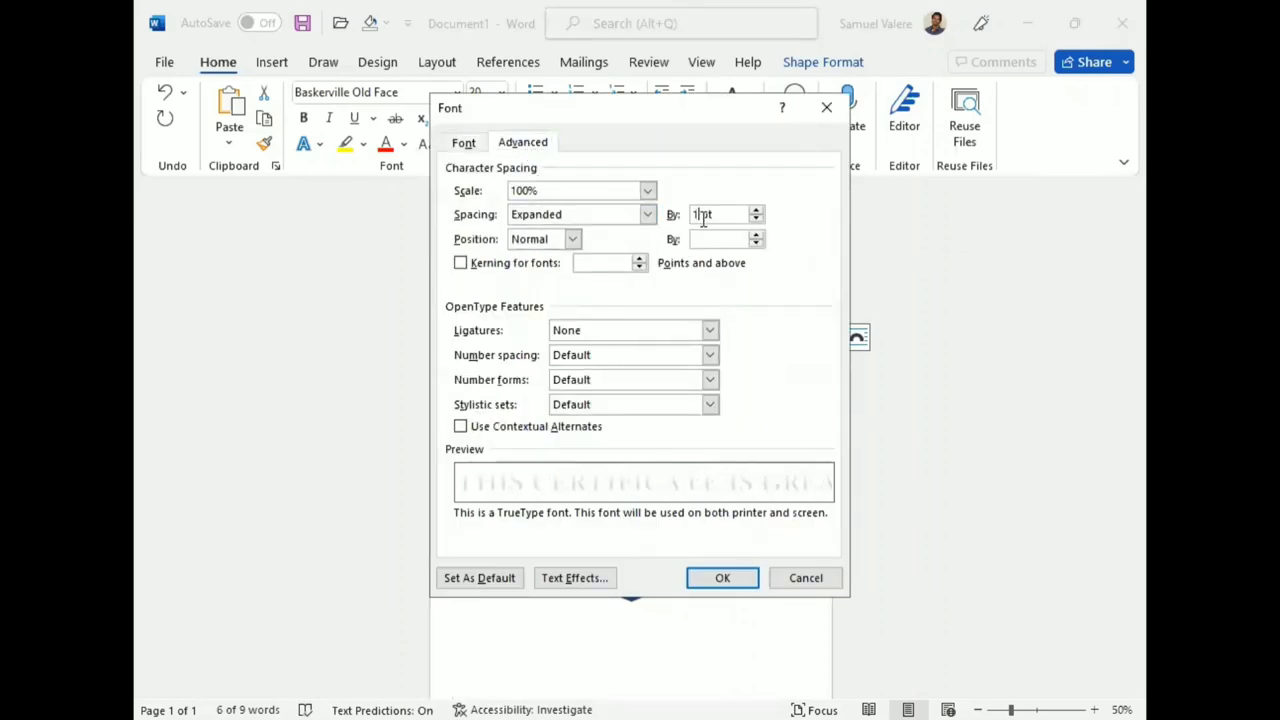
key(Return)
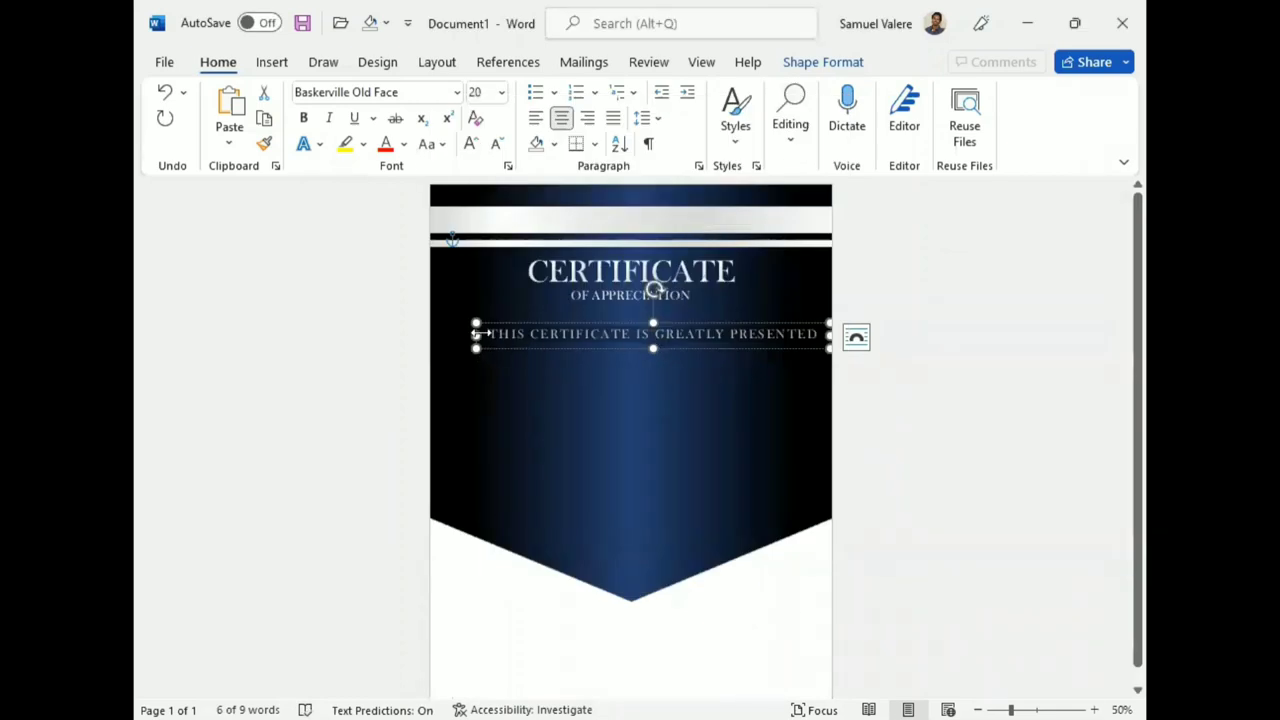
drag(476, 334, 457, 334)
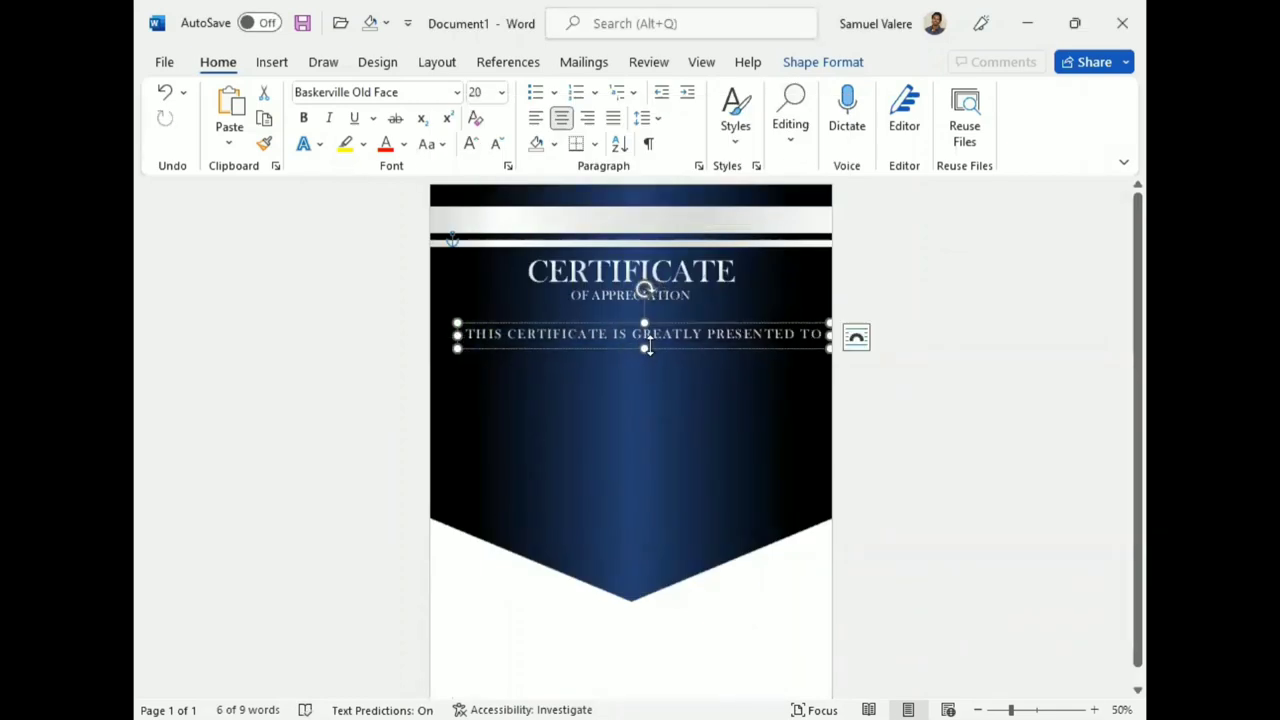
drag(657, 350, 641, 352)
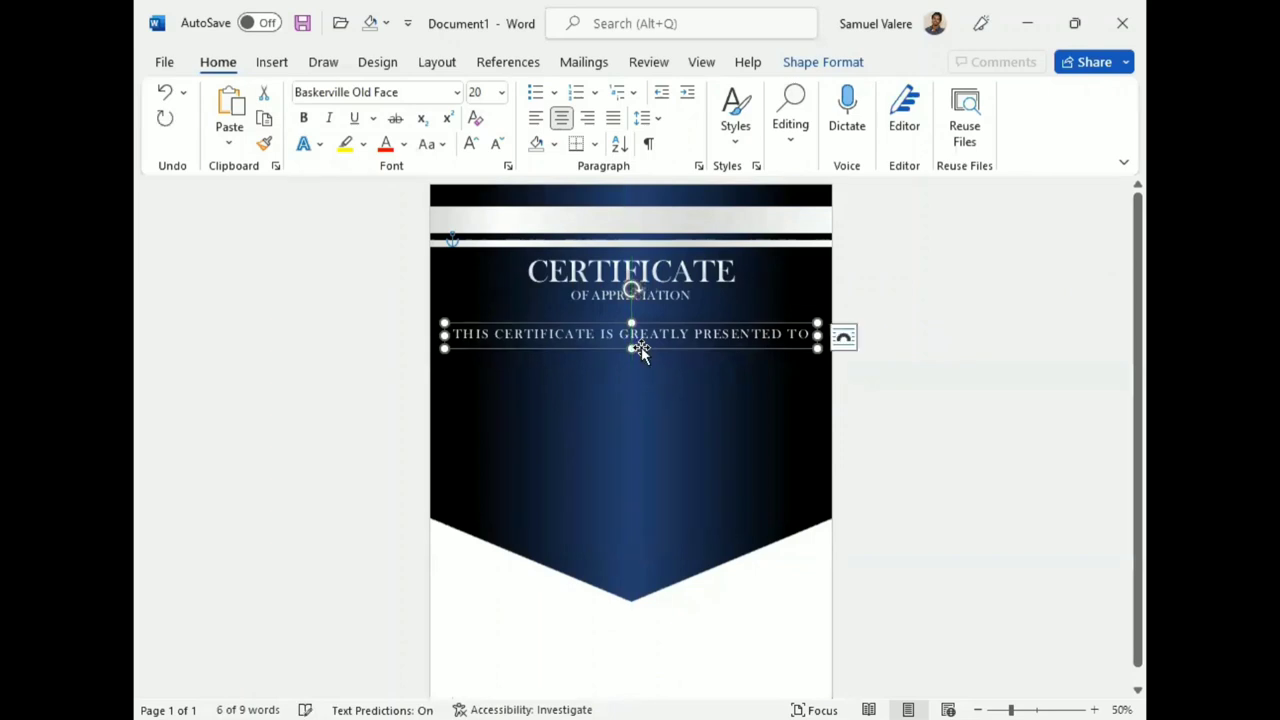
click(684, 259)
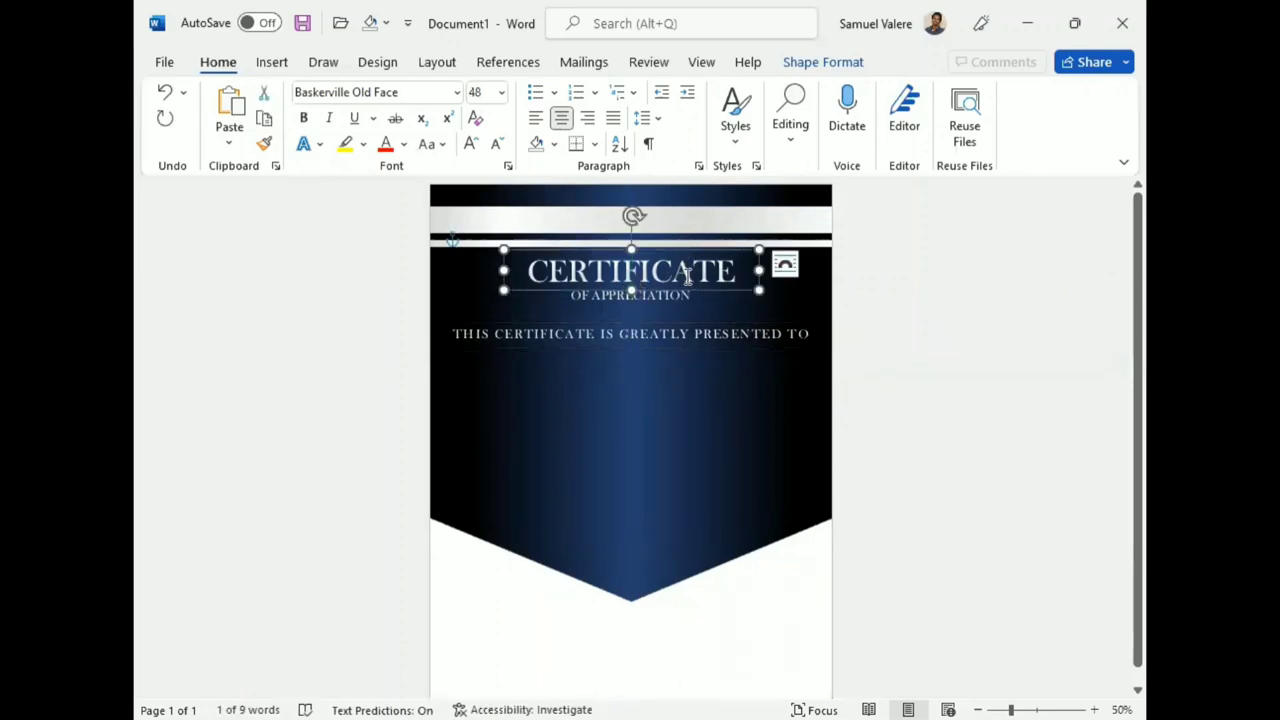
Step: Duplicate the title below the presented-to line, replace it with the recipient's name in Edwardian Script ITC
ctrl+drag(688, 280, 640, 372)
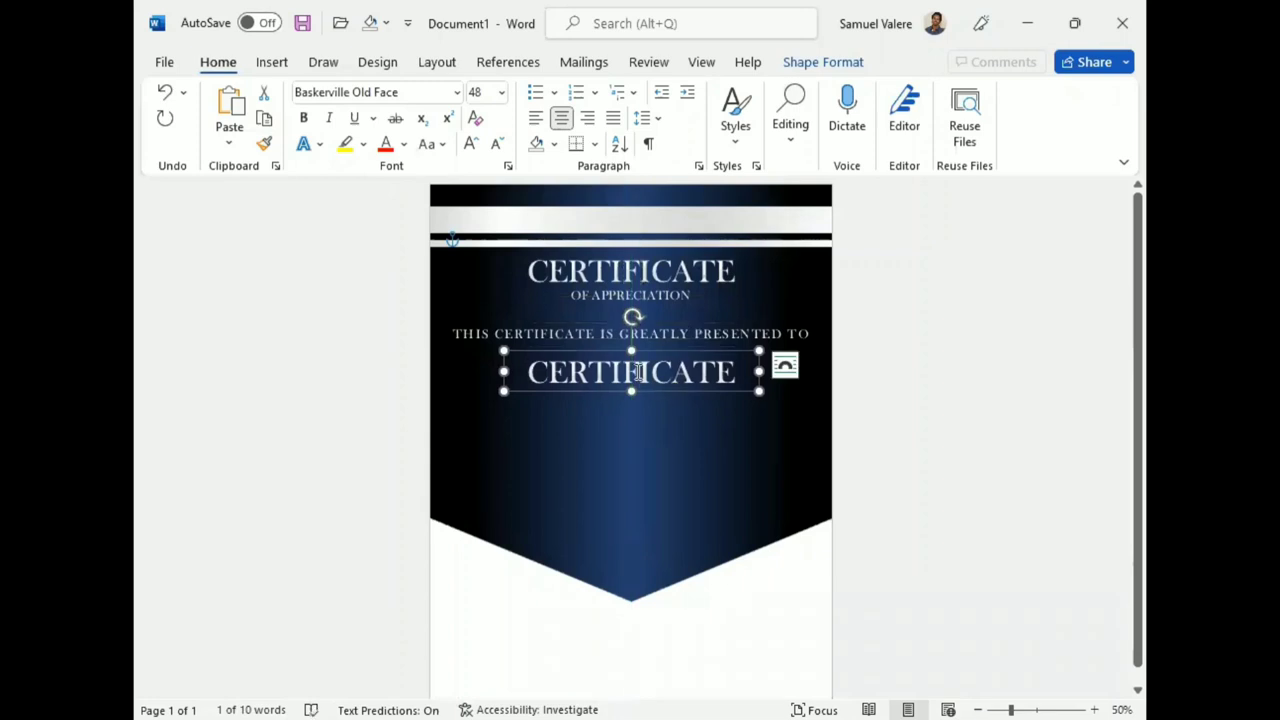
double_click(637, 372)
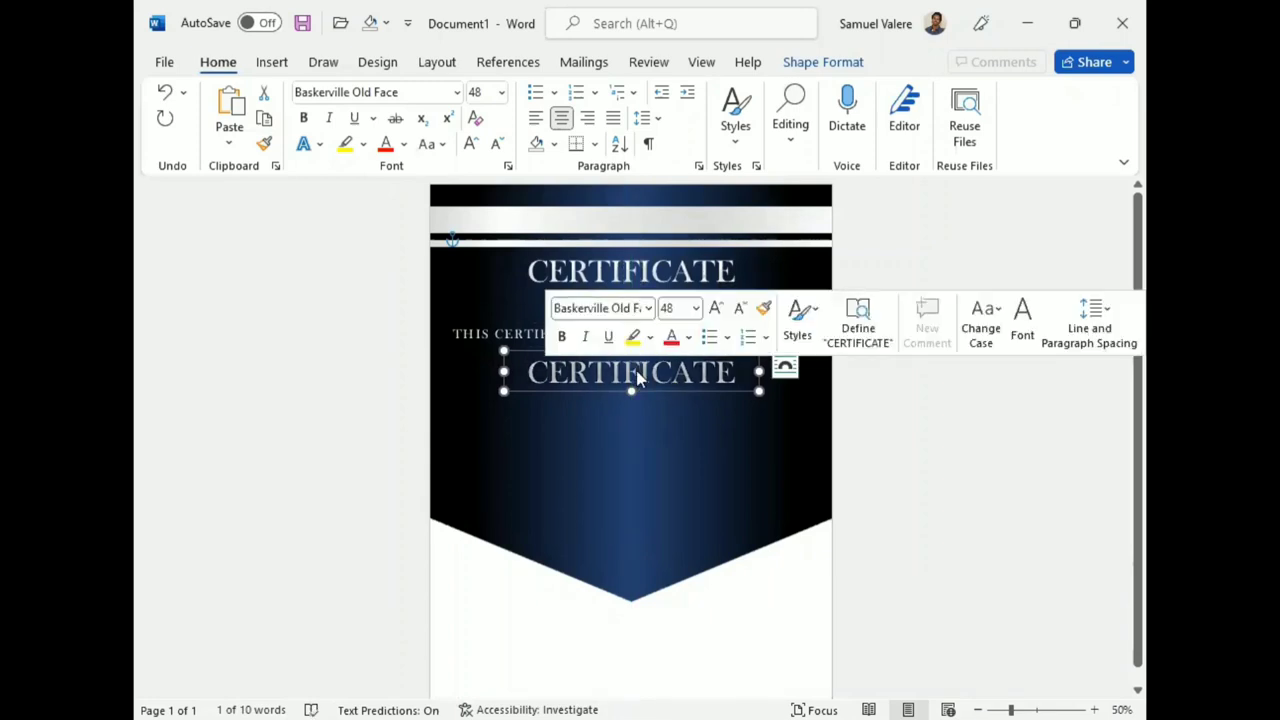
text(Rom)
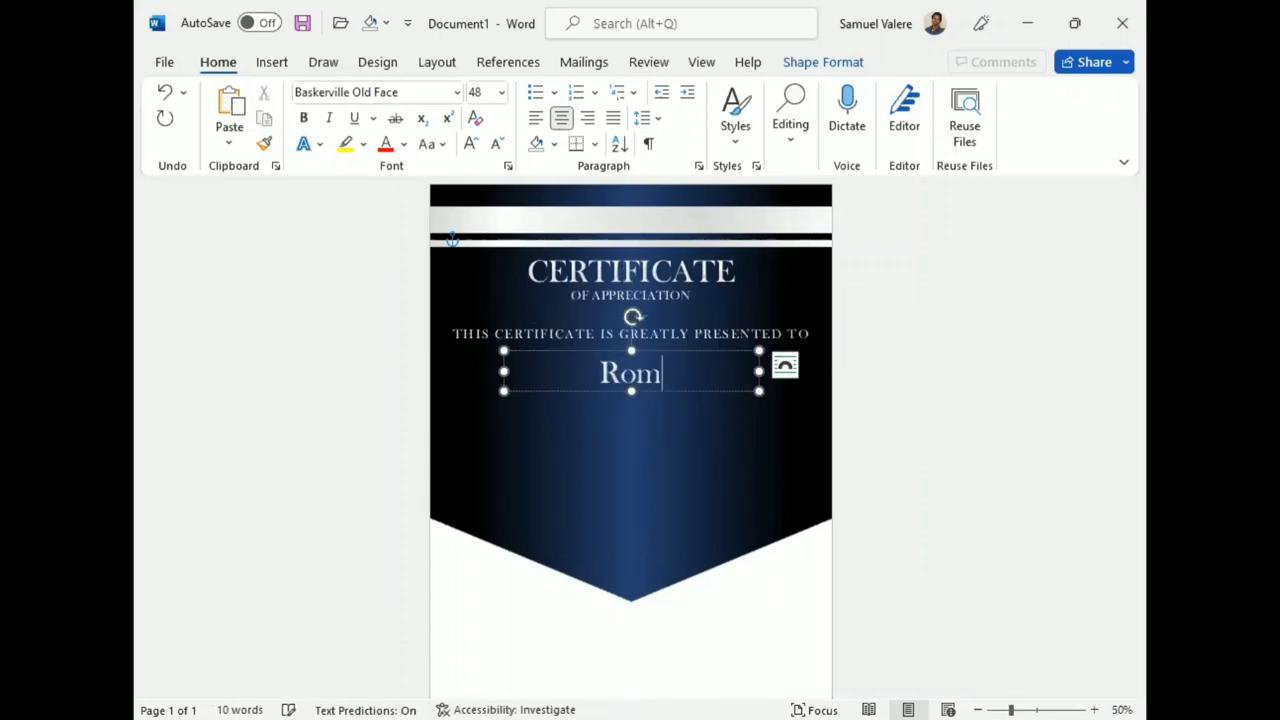
text(ero Silvest)
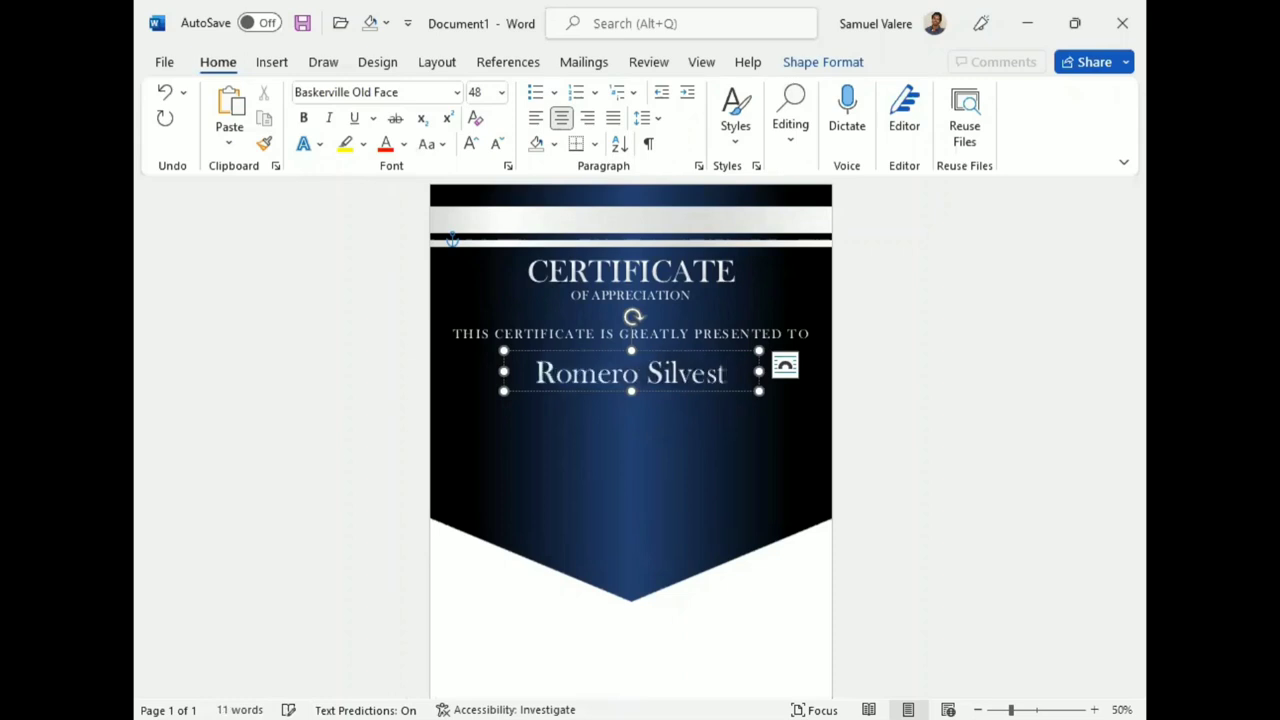
text(er)
triple_click(651, 372)
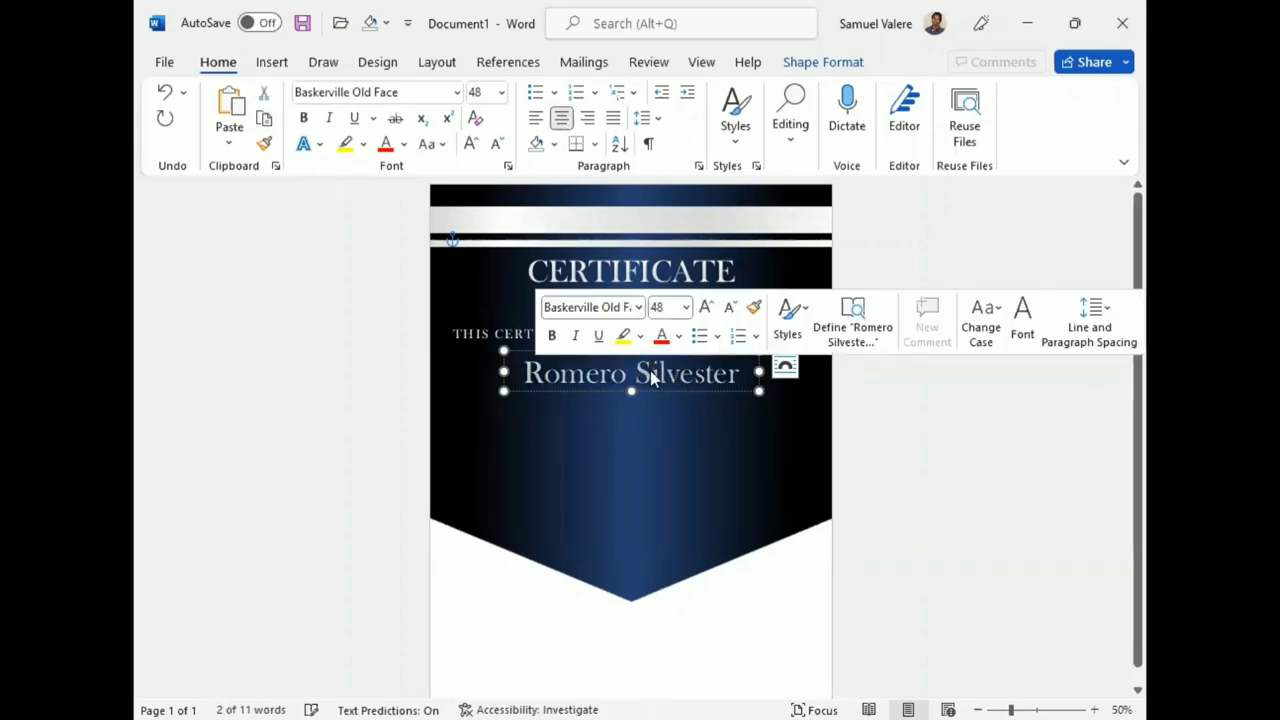
click(418, 92)
text(Edwardian Script ITC)
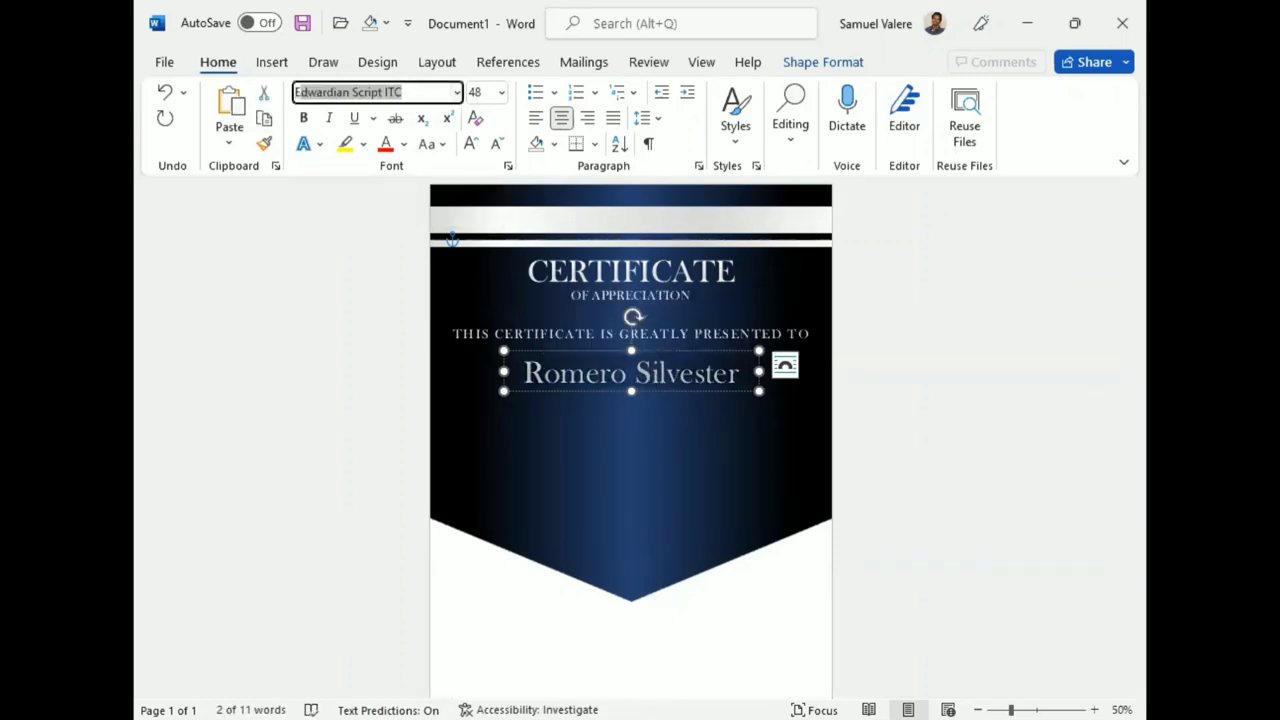
key(Return)
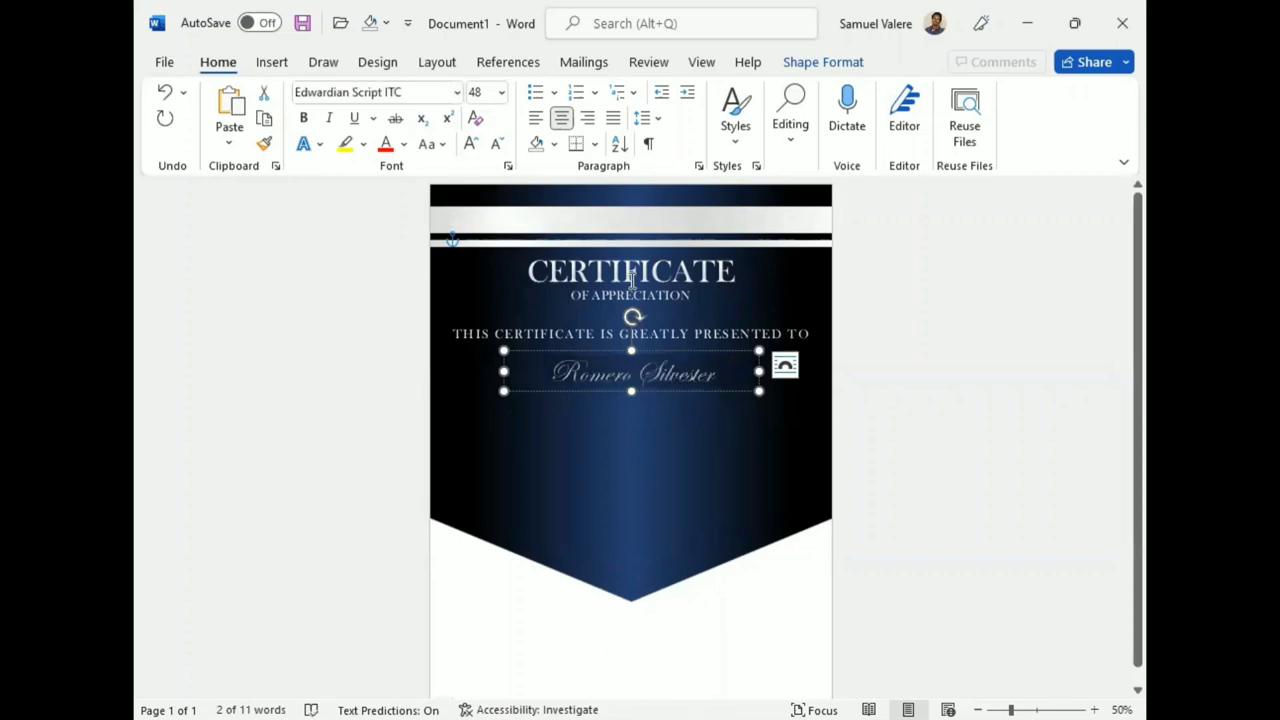
Step: Make the name white at 90 pt and widen its box into one centred line
click(472, 143)
click(472, 143)
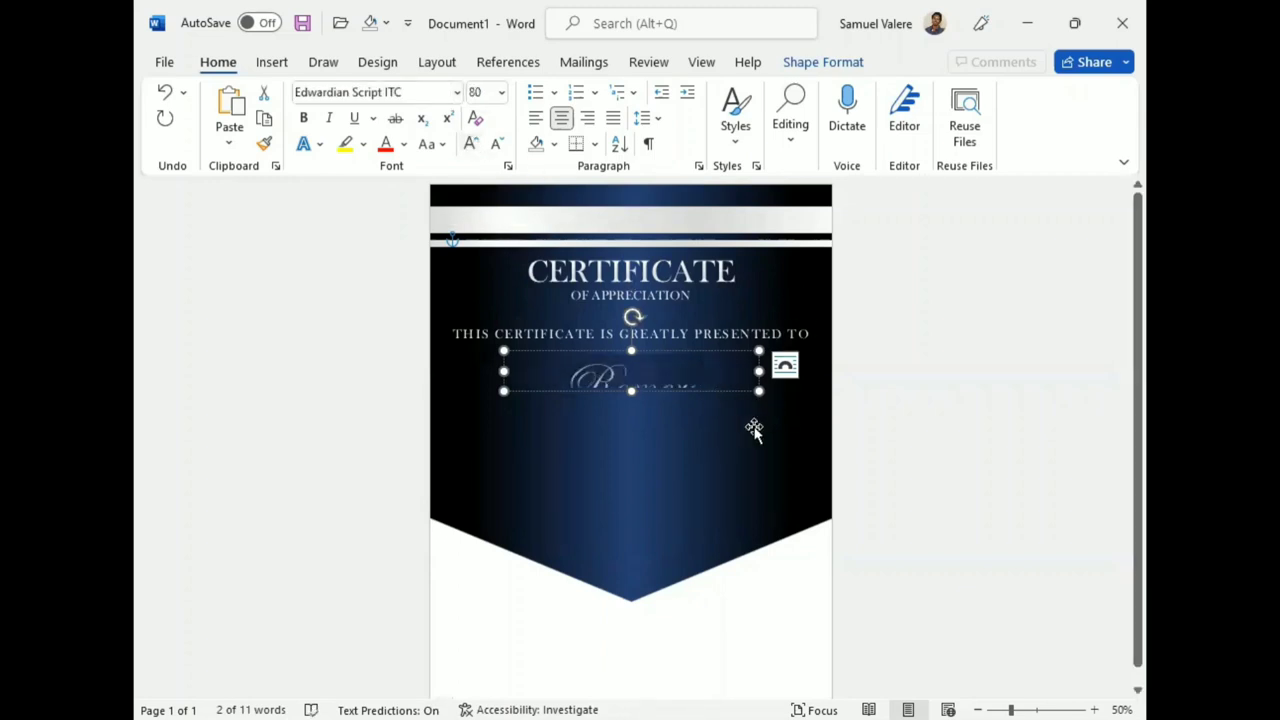
drag(759, 390, 786, 407)
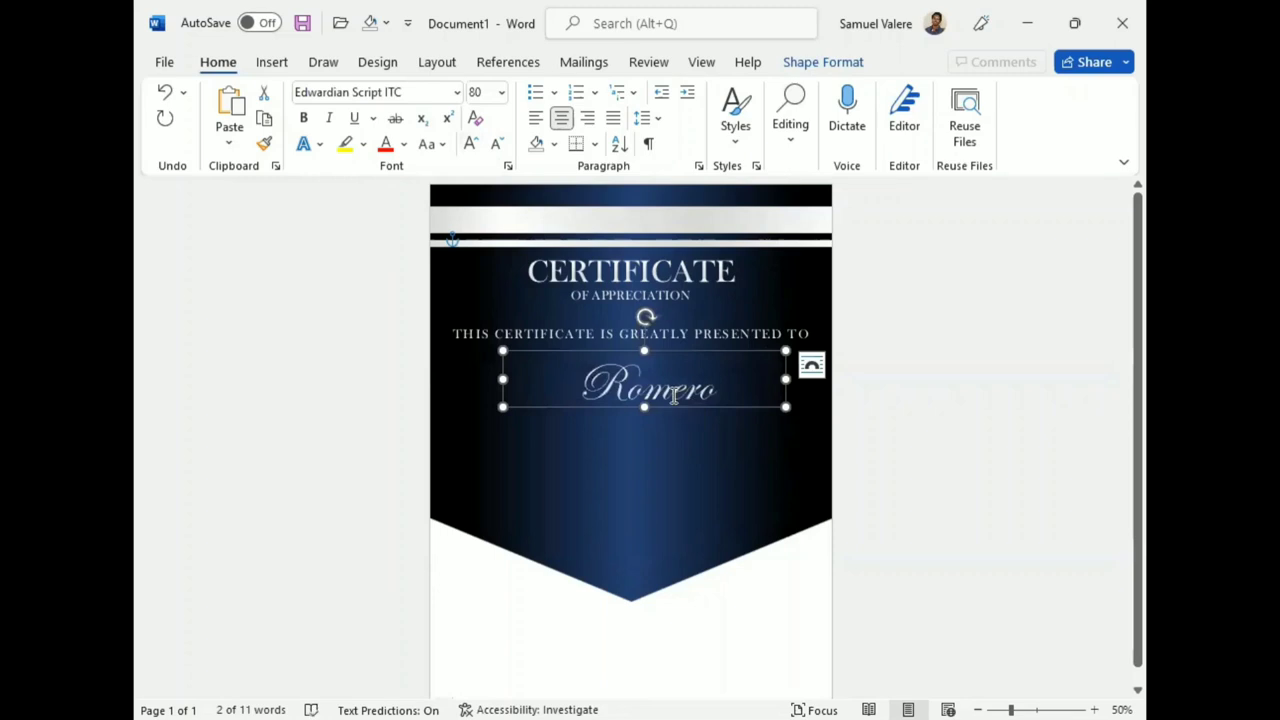
mouse_move(656, 388)
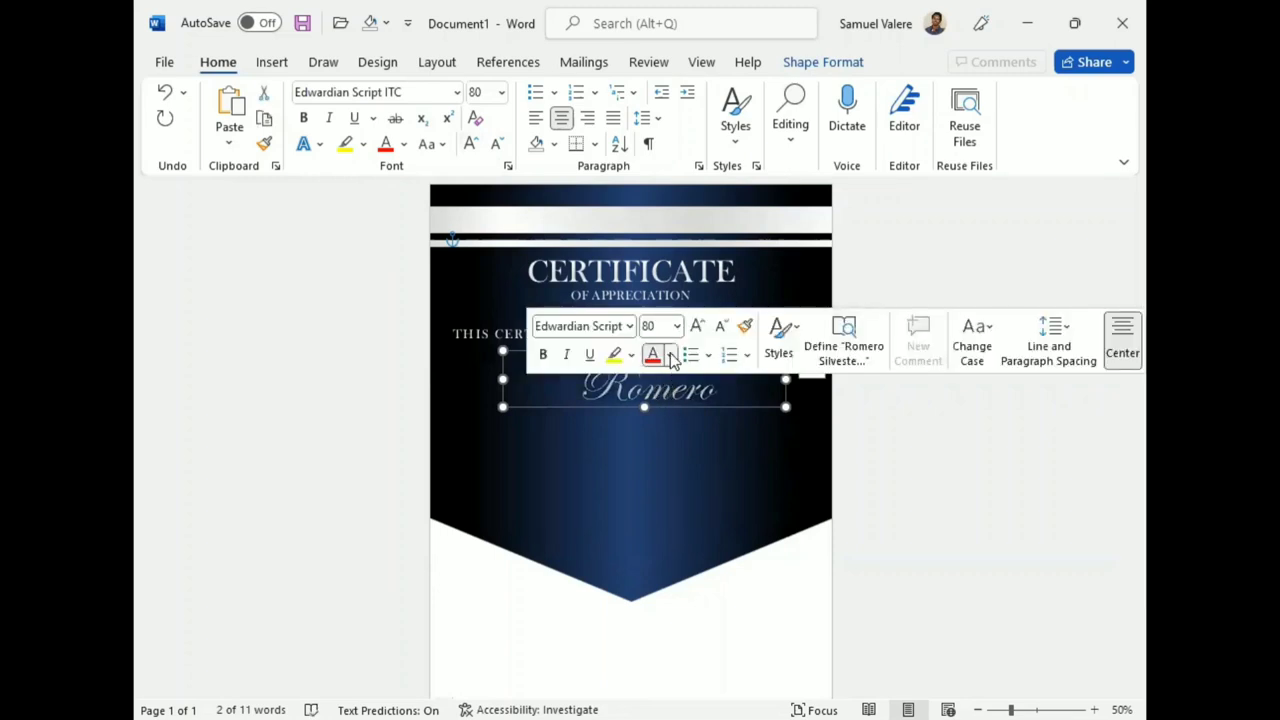
click(670, 355)
click(651, 437)
drag(502, 377, 476, 379)
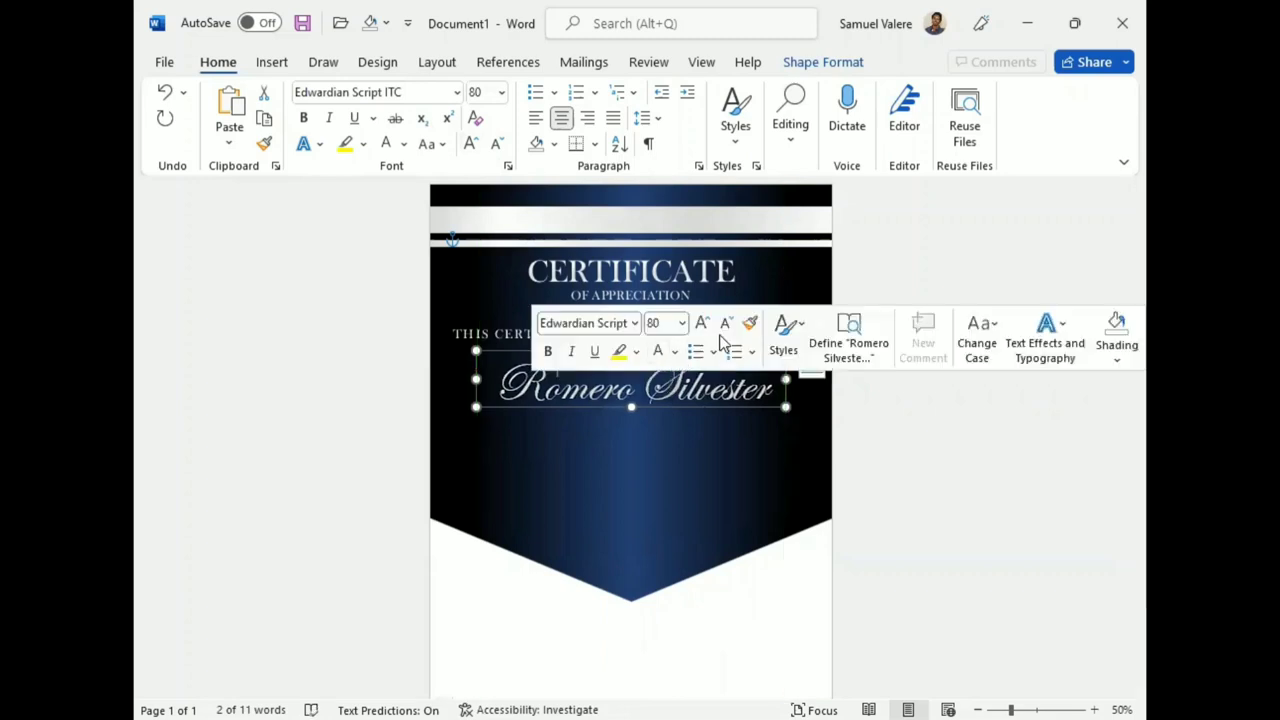
click(702, 323)
drag(783, 380, 828, 380)
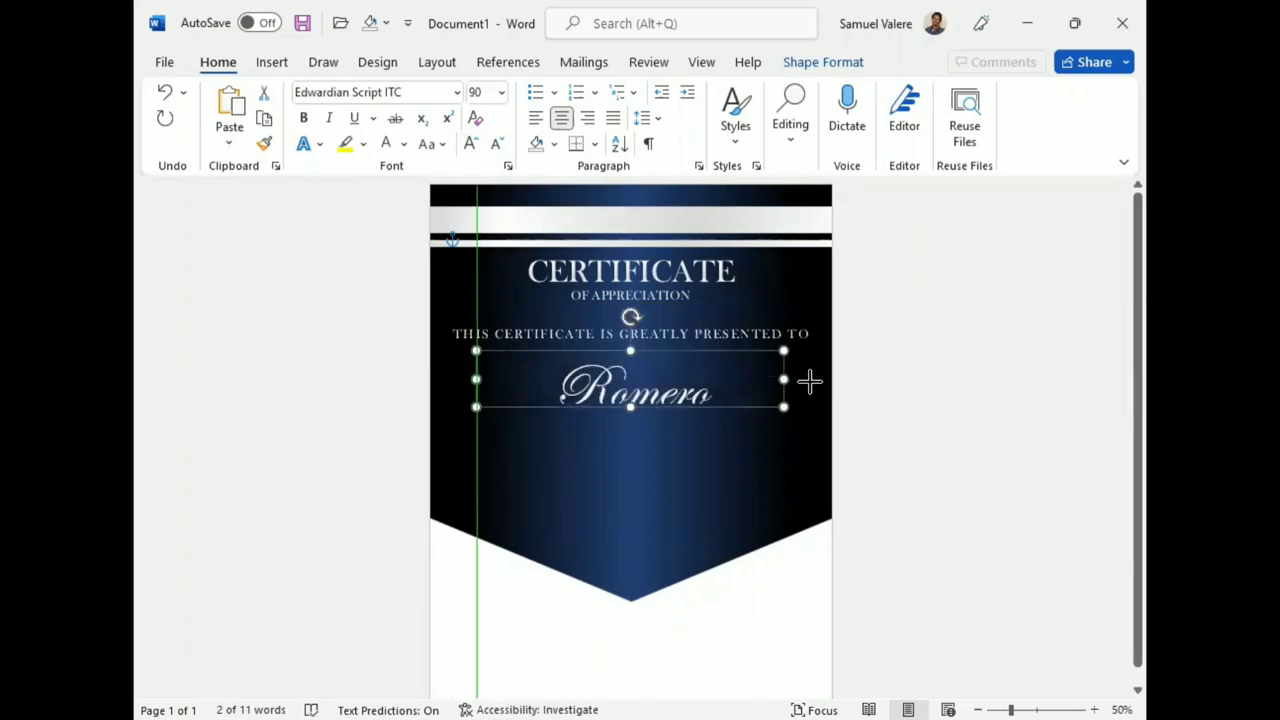
drag(655, 416, 649, 416)
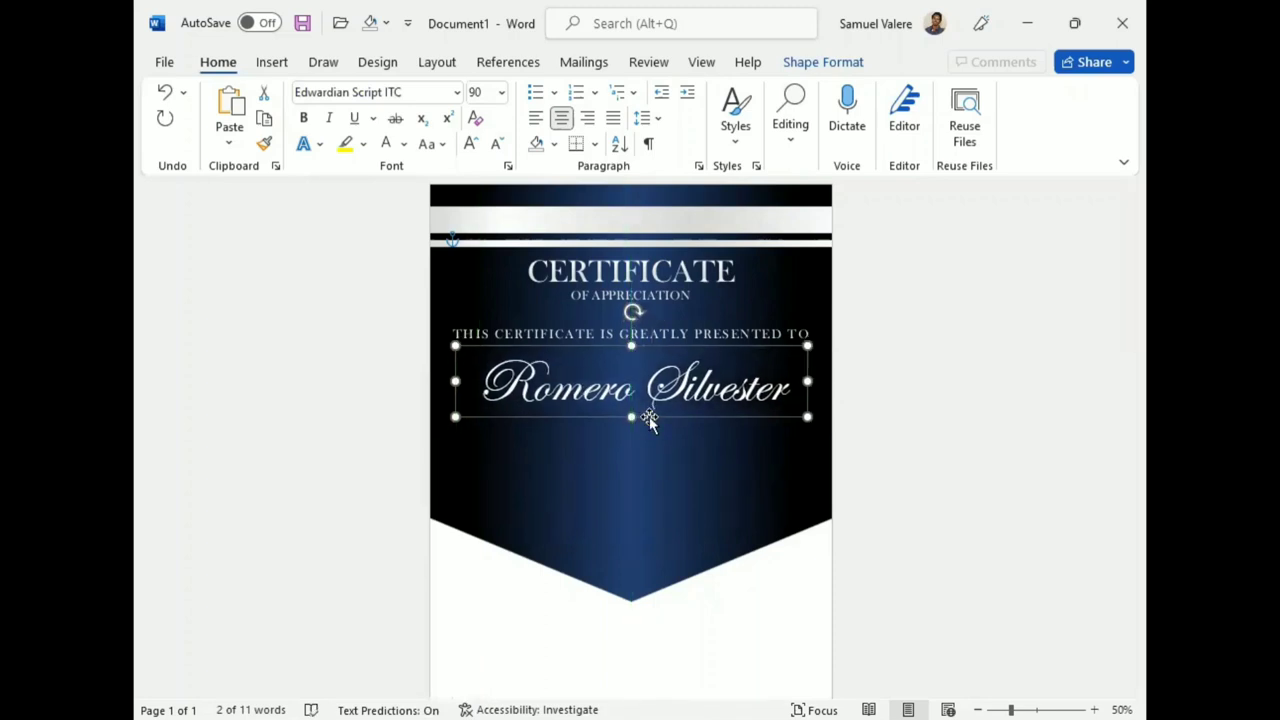
Step: Draw a text box below the name and paste in the appreciation message
click(822, 62)
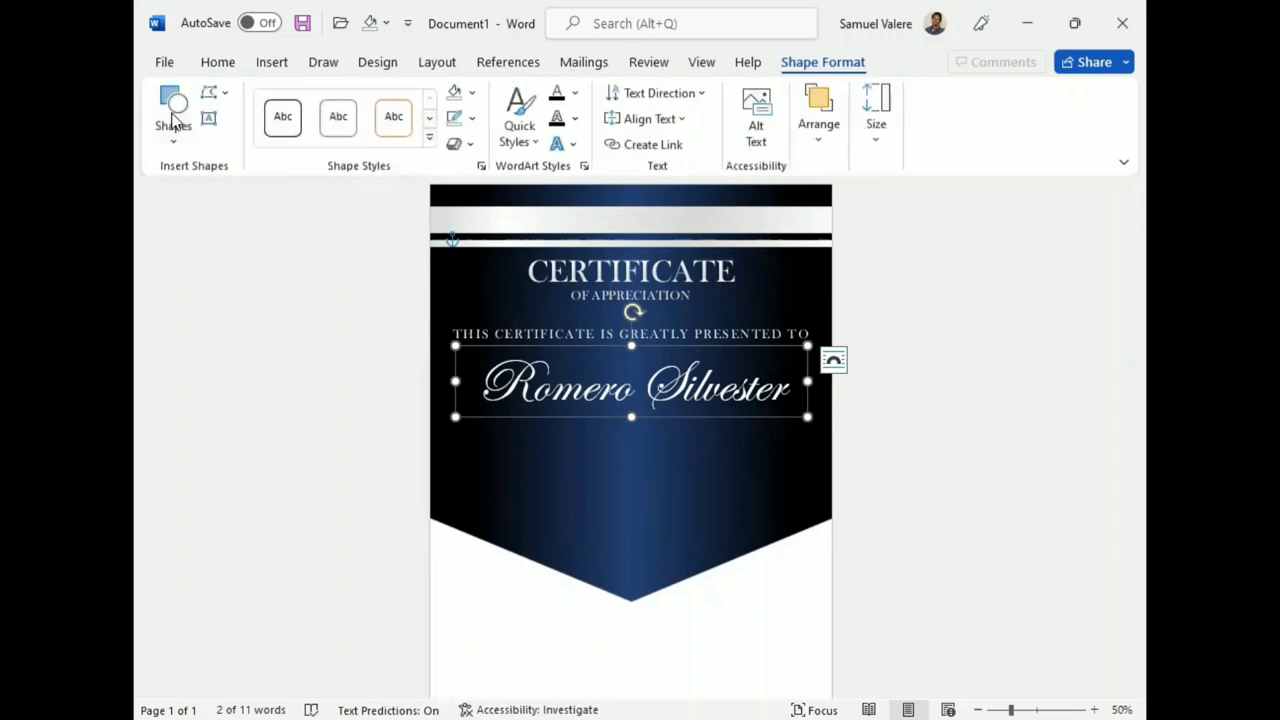
click(208, 118)
drag(498, 451, 761, 537)
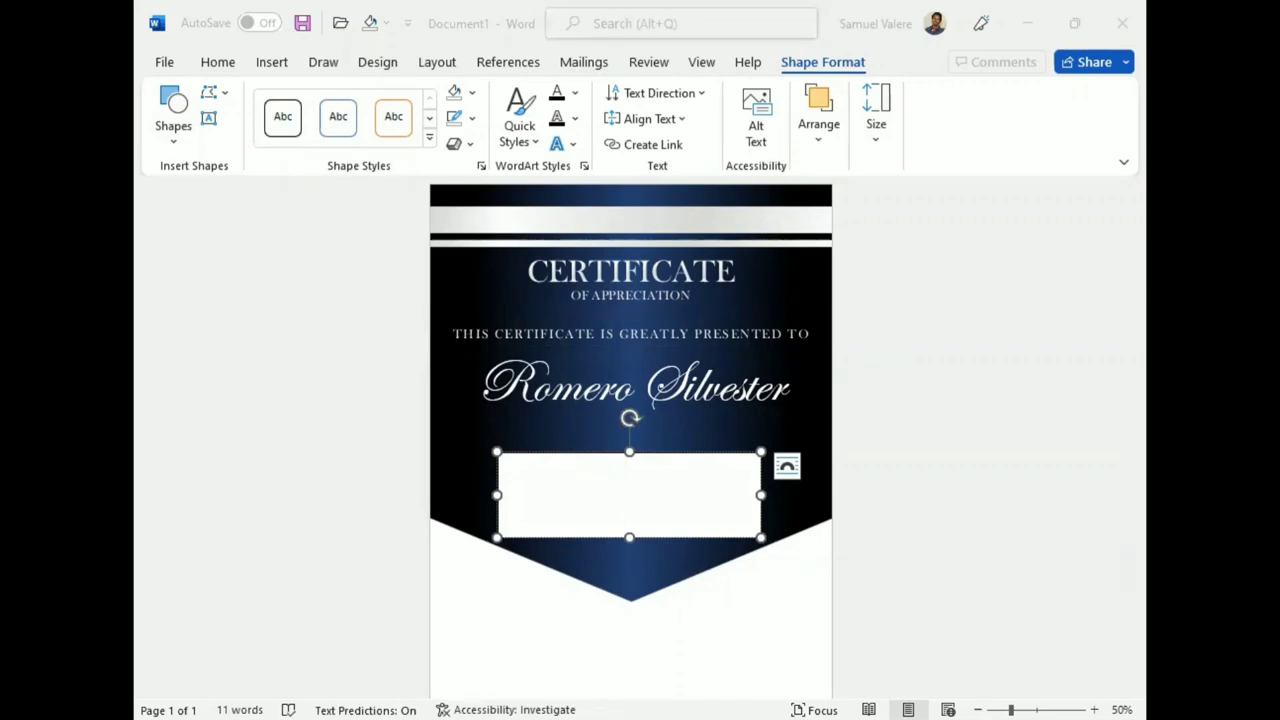
click(625, 413)
text(Team members are always talking about your hard work and helpful attitude. Thank you for being such an amazing role model!)
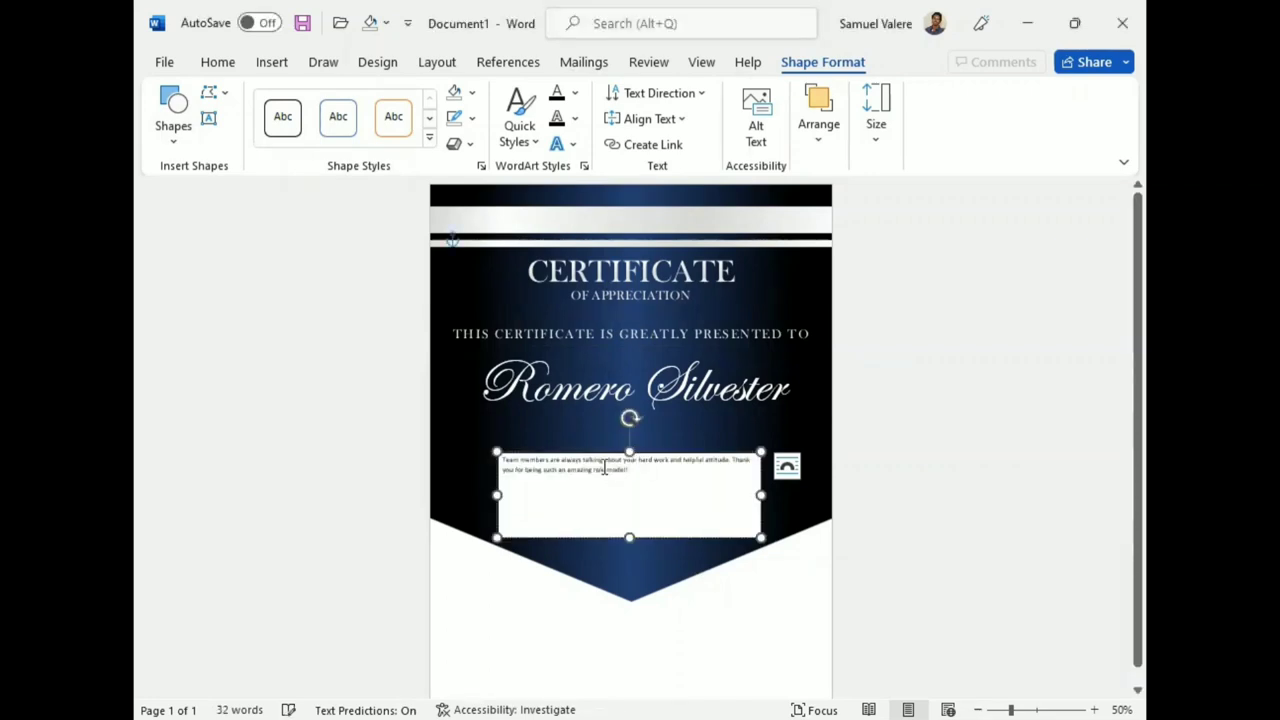
Step: Give the message box no fill and no outline, and make the message text white
triple_click(597, 466)
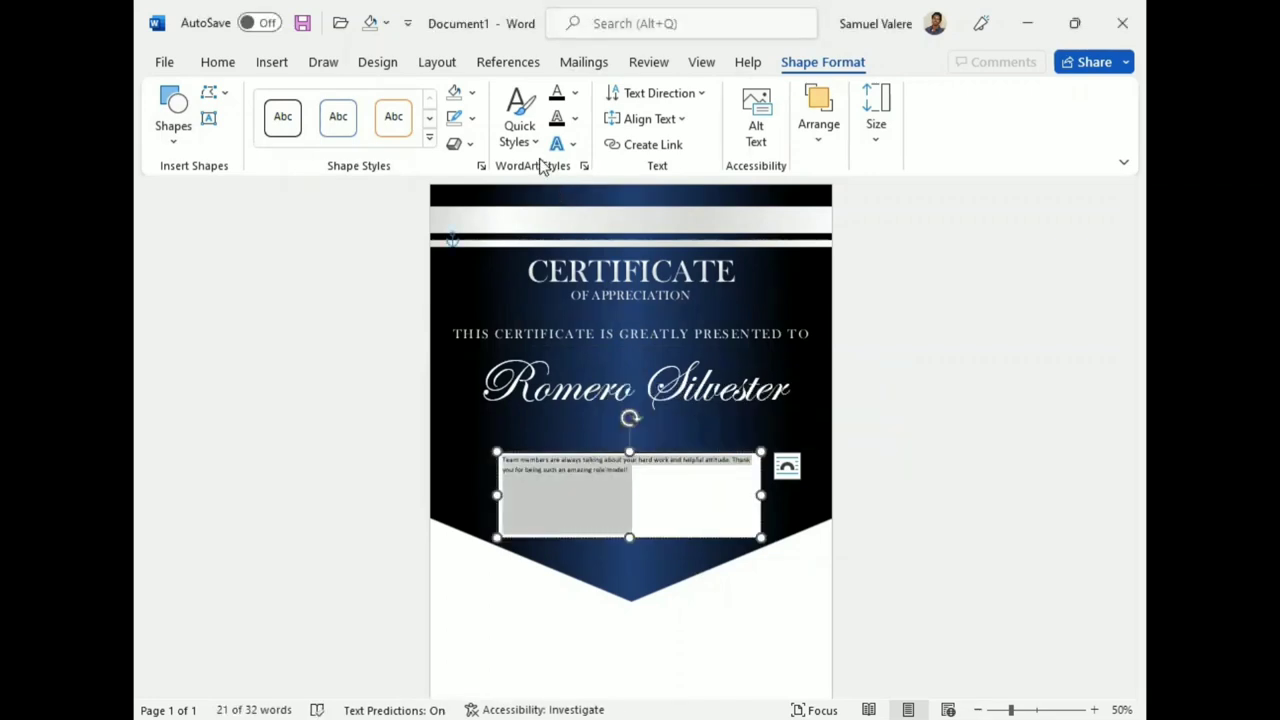
click(472, 92)
click(466, 311)
click(472, 118)
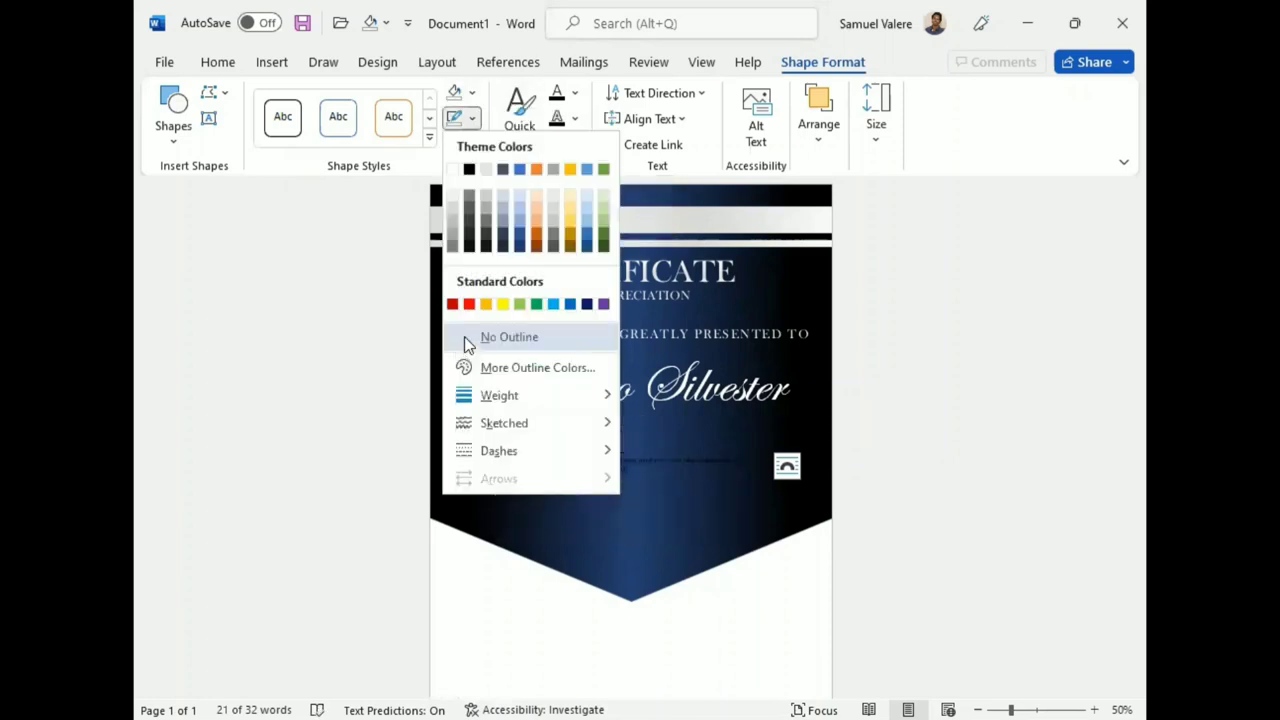
click(466, 338)
click(574, 92)
click(555, 174)
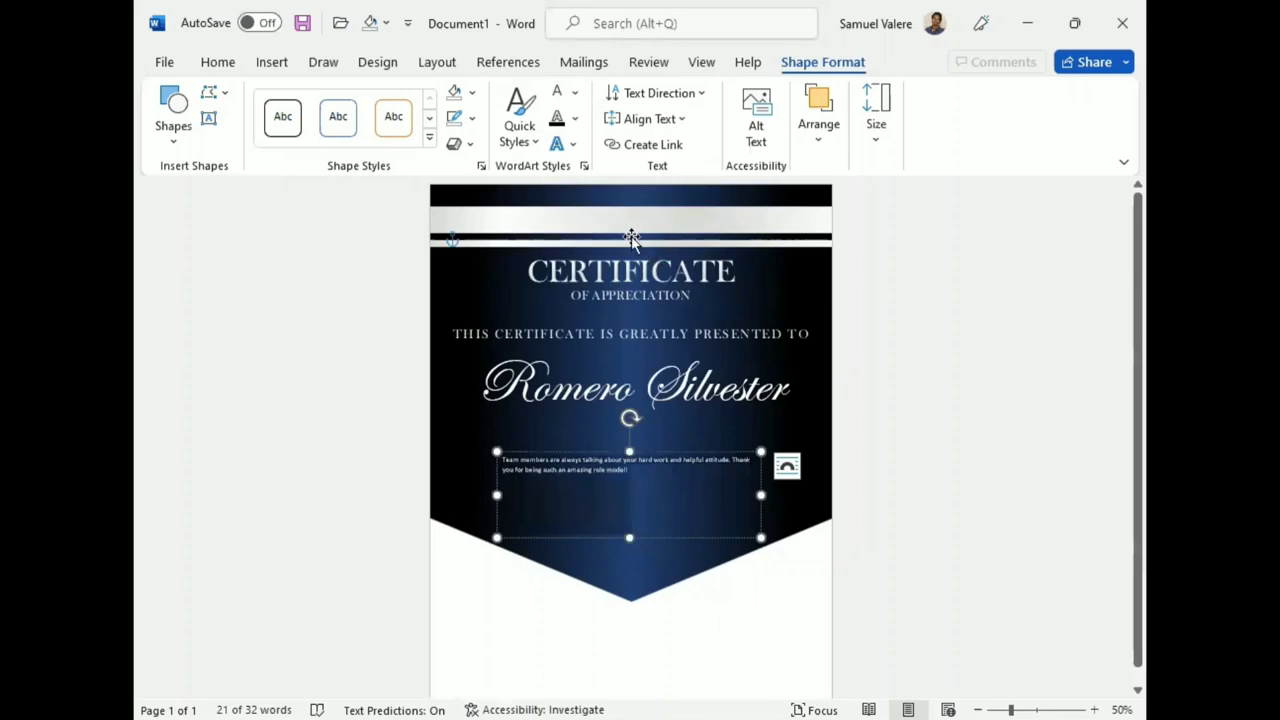
click(220, 62)
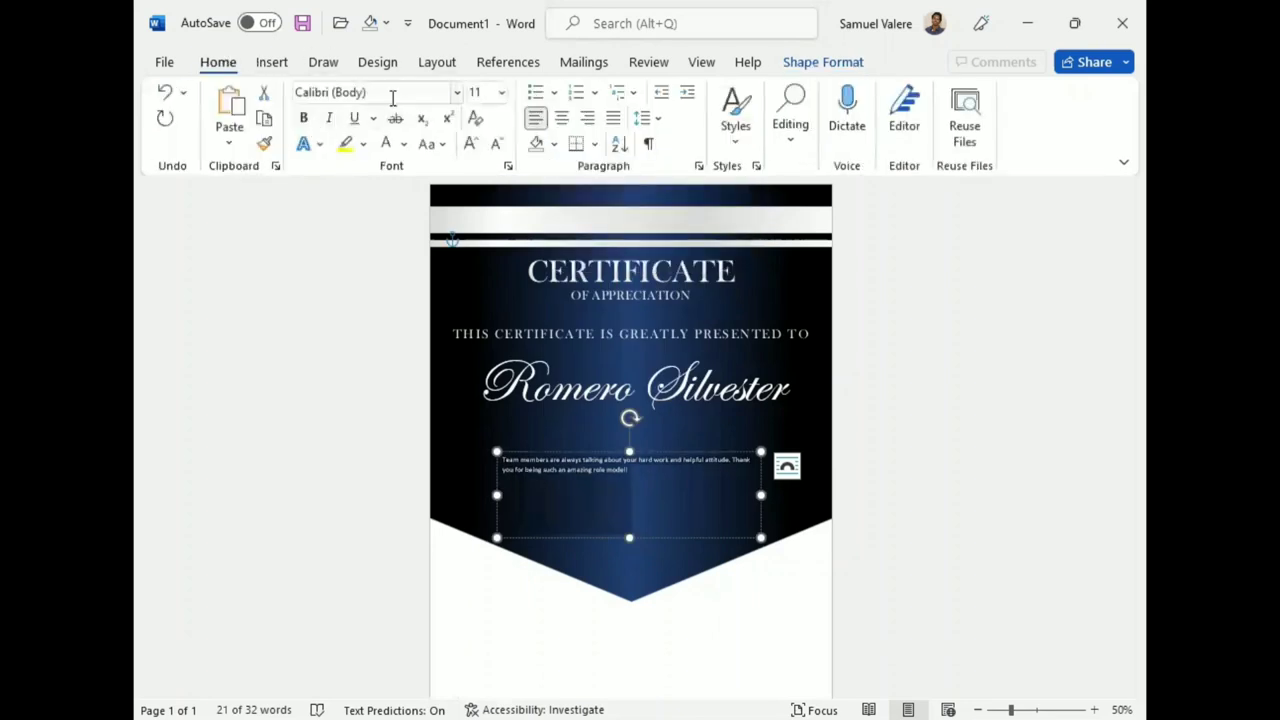
Step: Set the message to centred 20 pt Baskerville Old Face
click(393, 95)
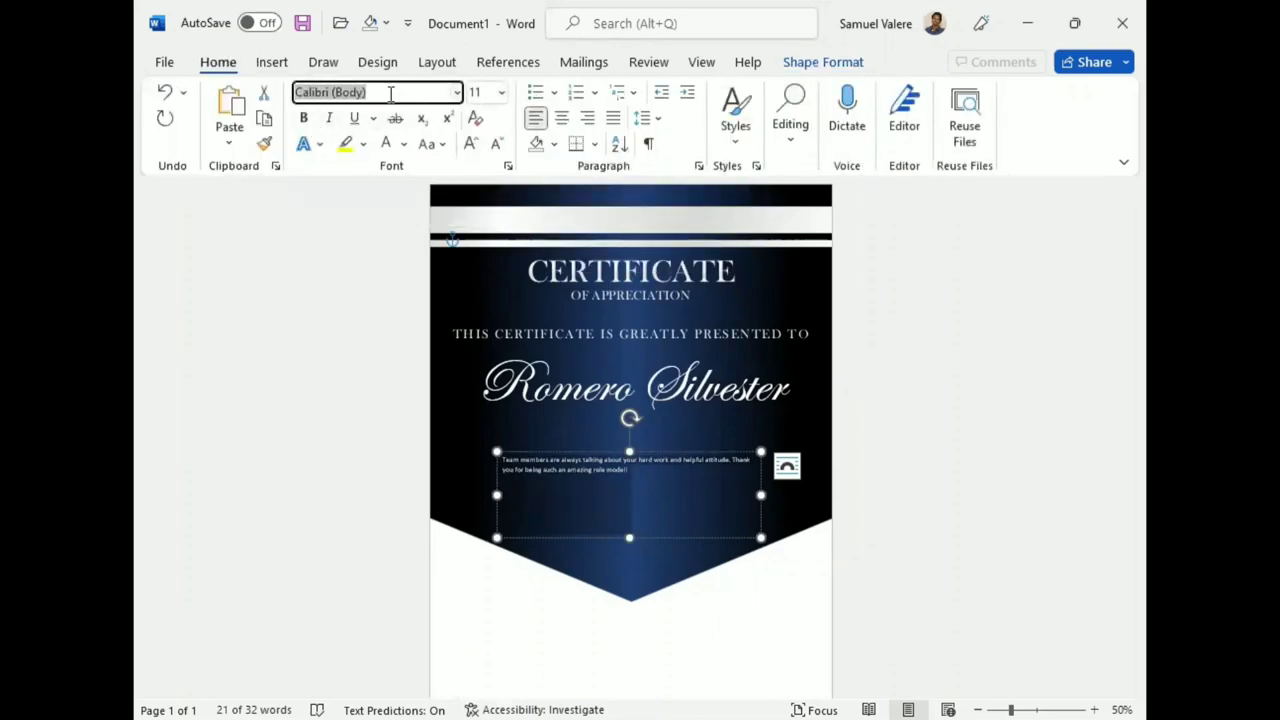
text(Baskerville Old Face)
key(Return)
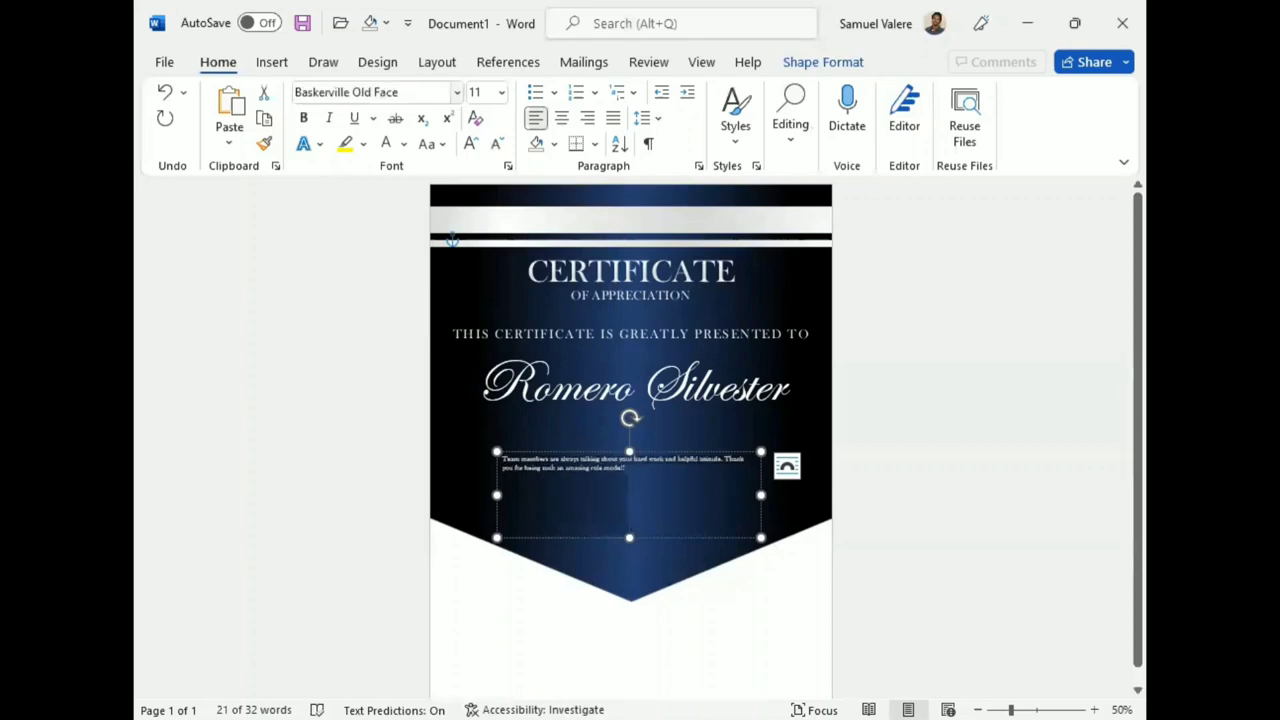
click(471, 145)
click(471, 145)
click(471, 145)
key(ctrl+e)
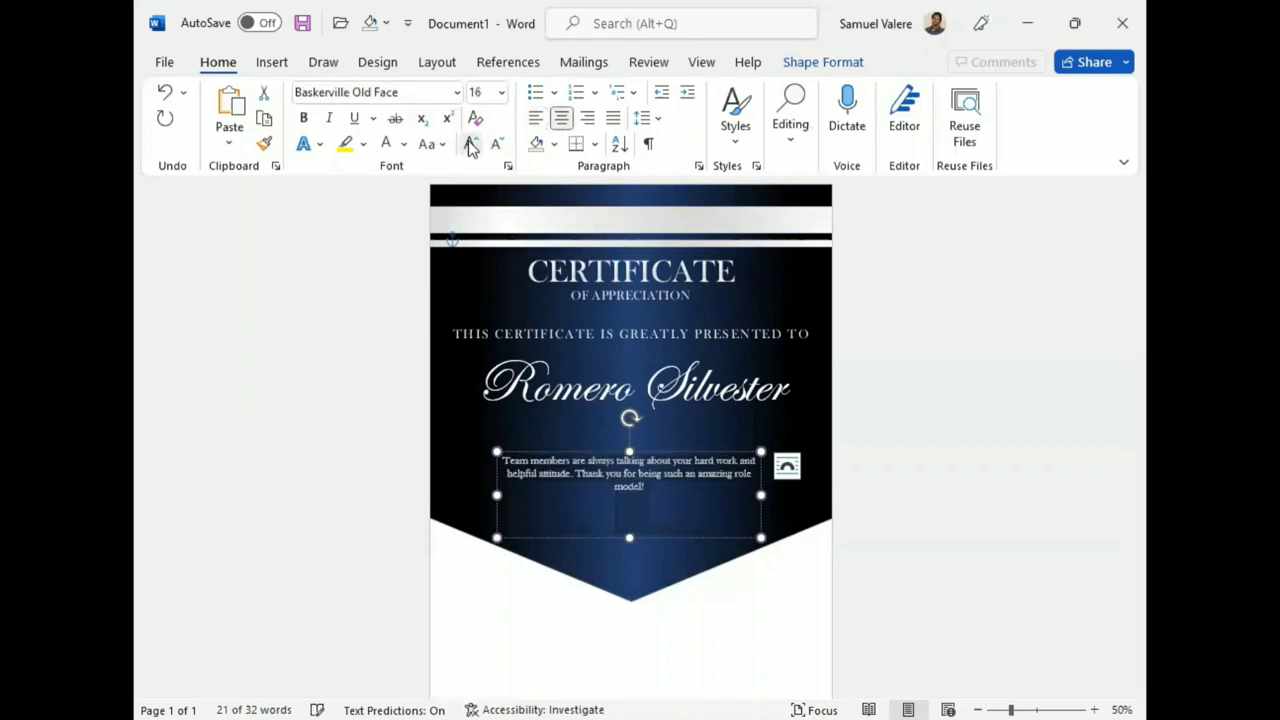
click(471, 145)
click(471, 145)
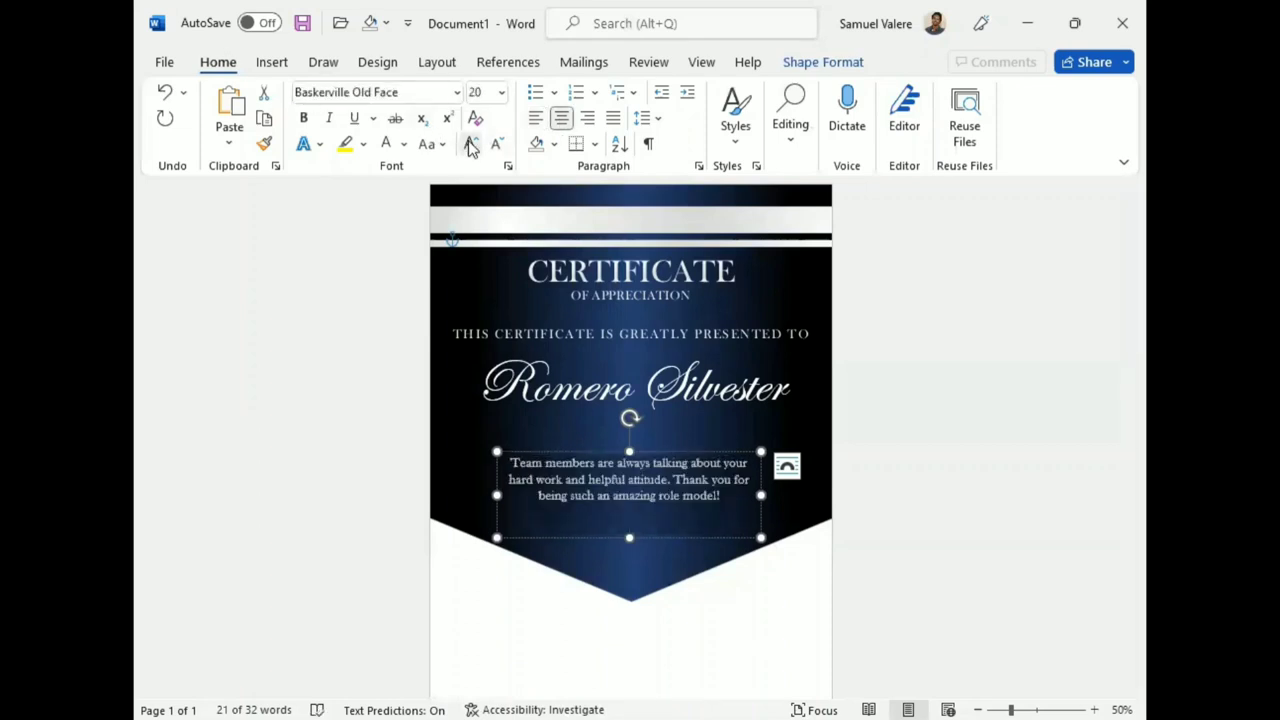
click(471, 145)
click(495, 145)
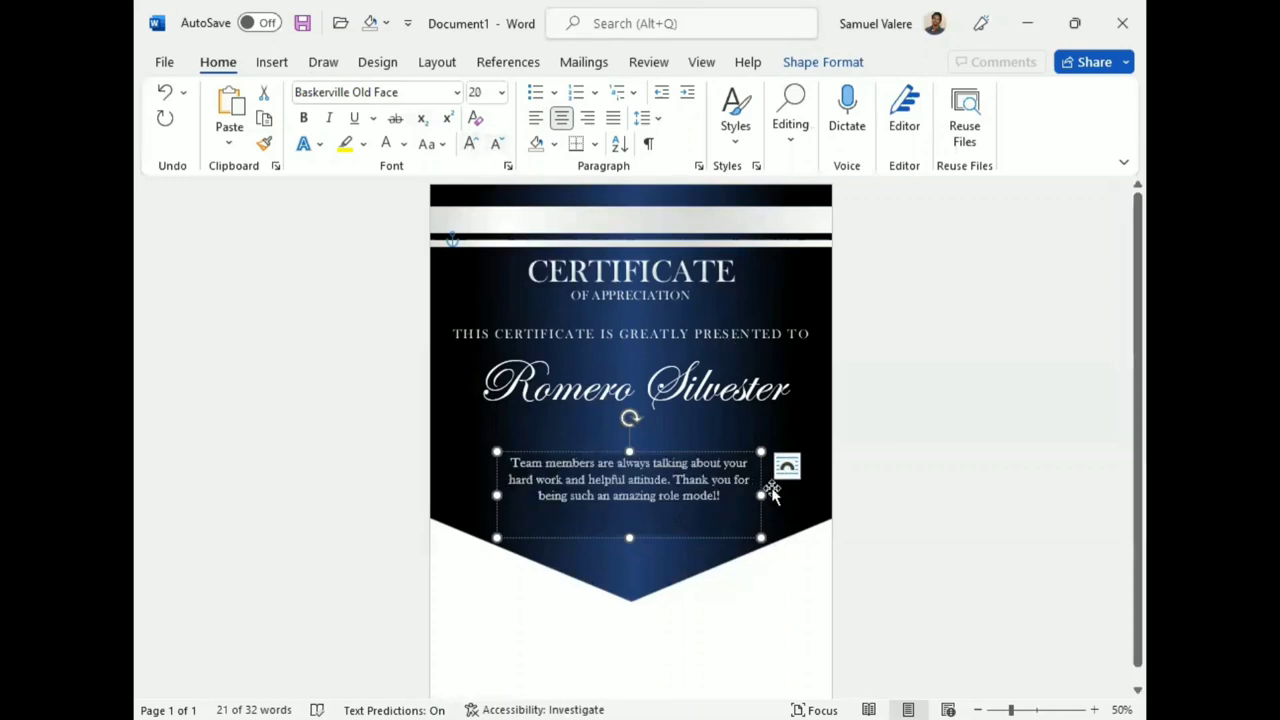
Step: Widen and shorten the message box, then move it up slightly beneath the name
drag(759, 495, 788, 495)
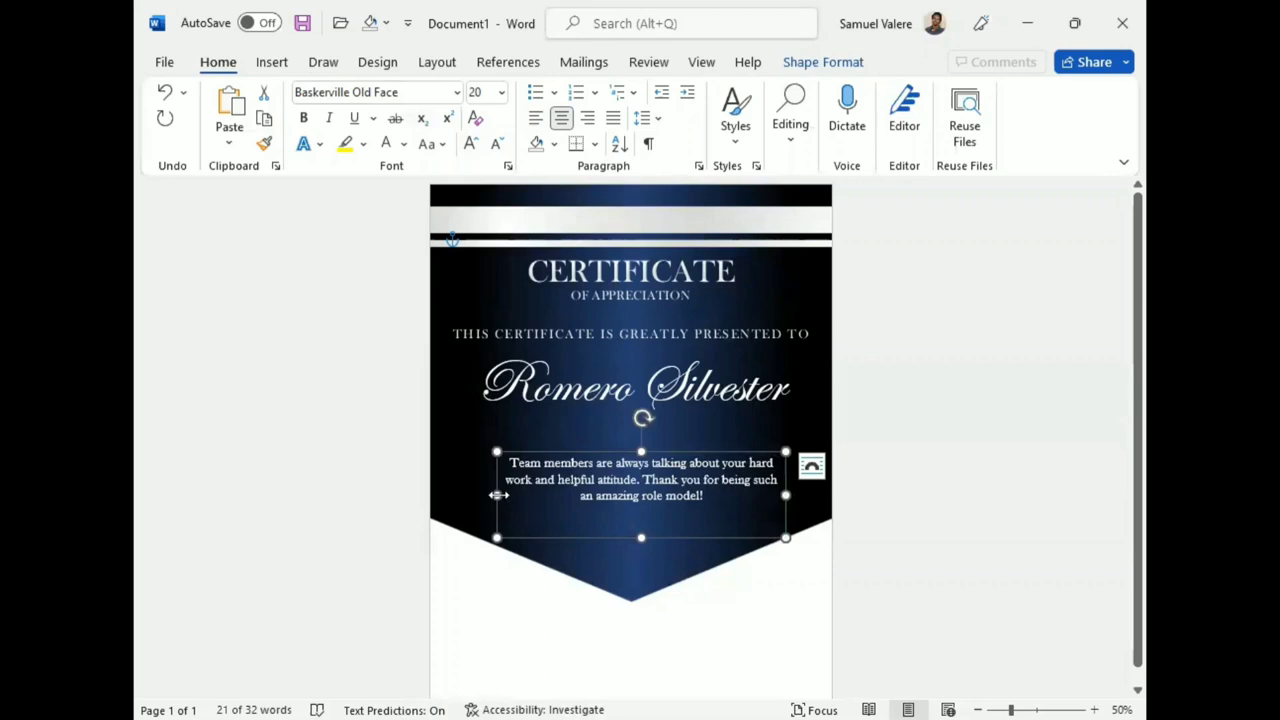
drag(498, 495, 476, 497)
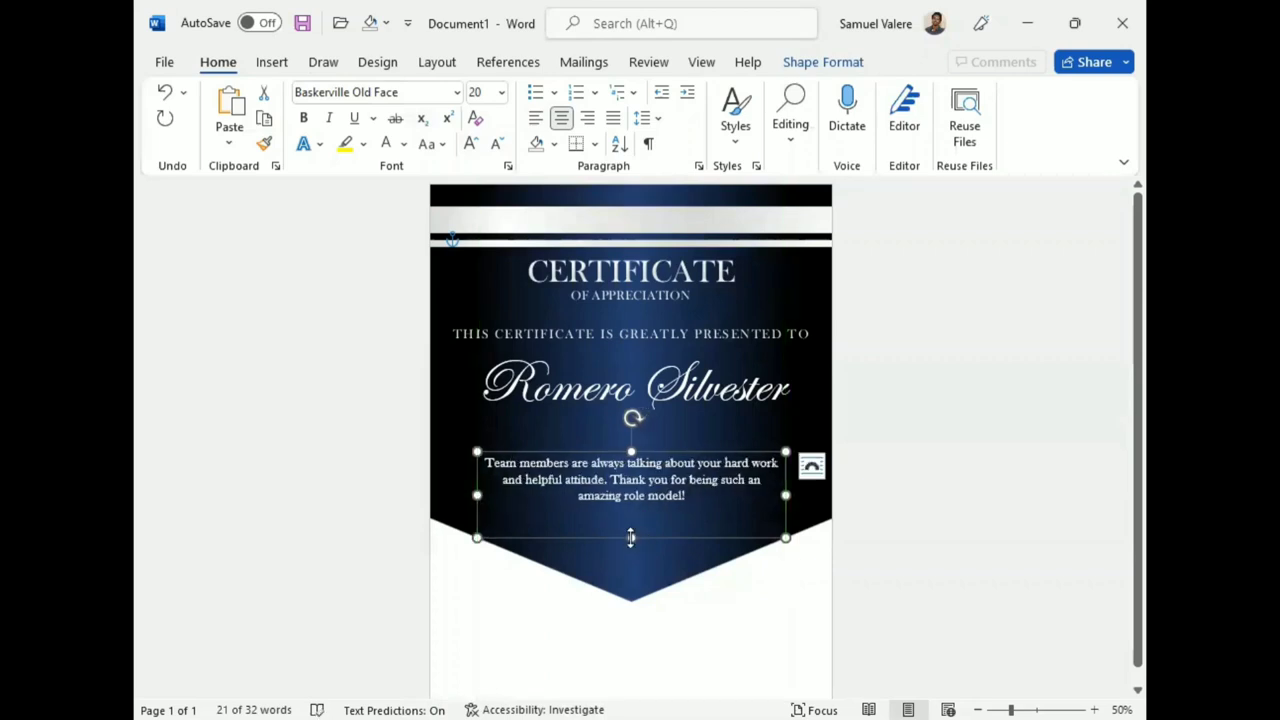
drag(631, 538, 631, 511)
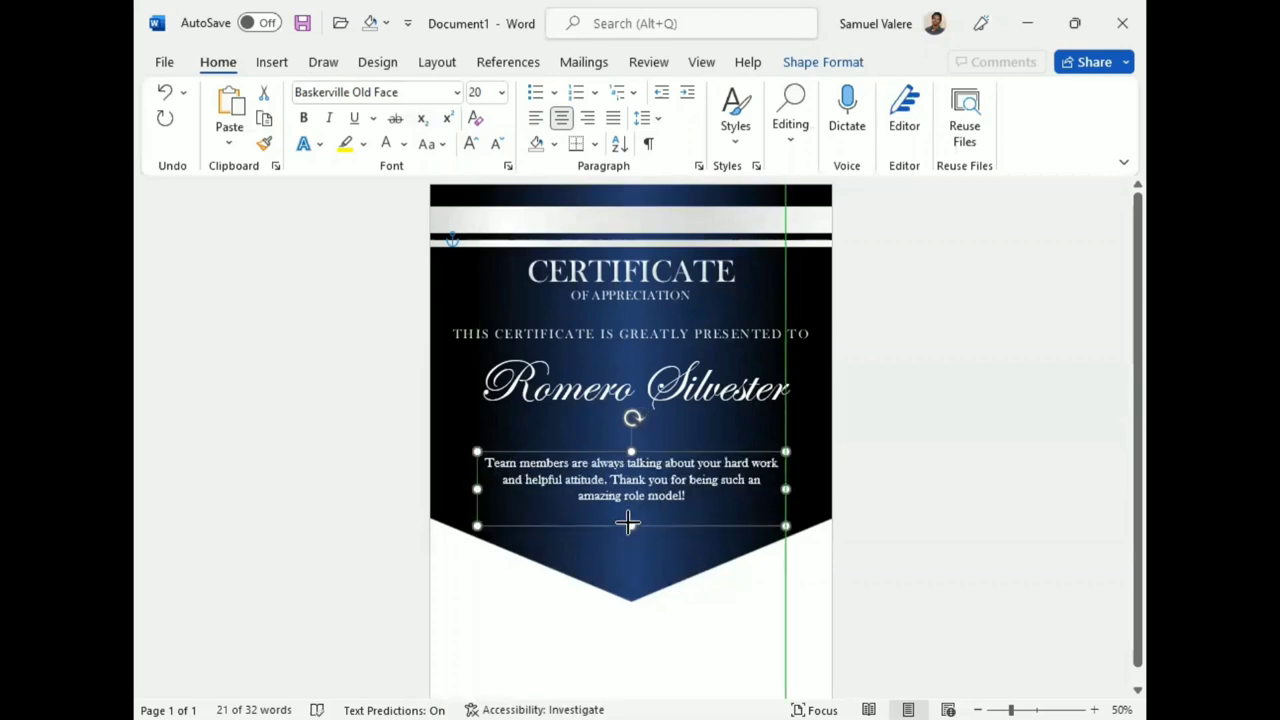
drag(667, 452, 642, 434)
Step: Nudge the presented-to line, CERTIFICATE title and OF APPRECIATION subtitle slightly down, and bold the subtitle
click(682, 388)
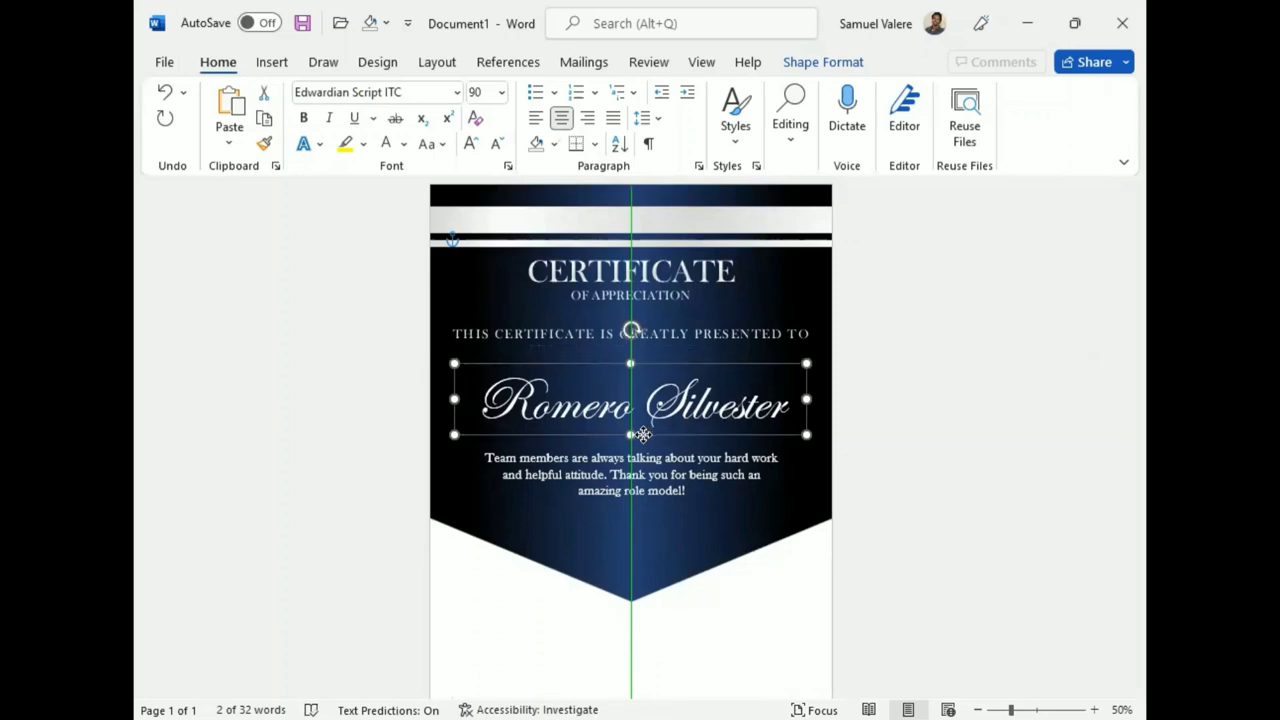
click(666, 348)
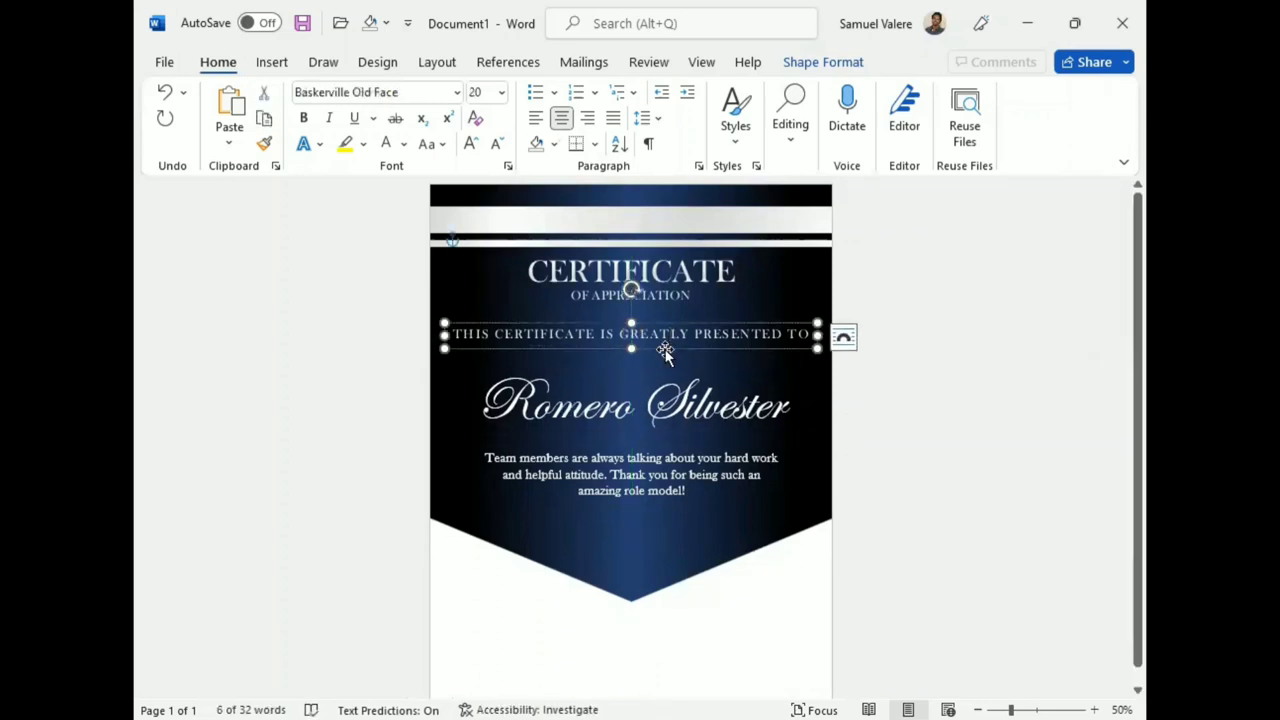
drag(666, 350, 666, 360)
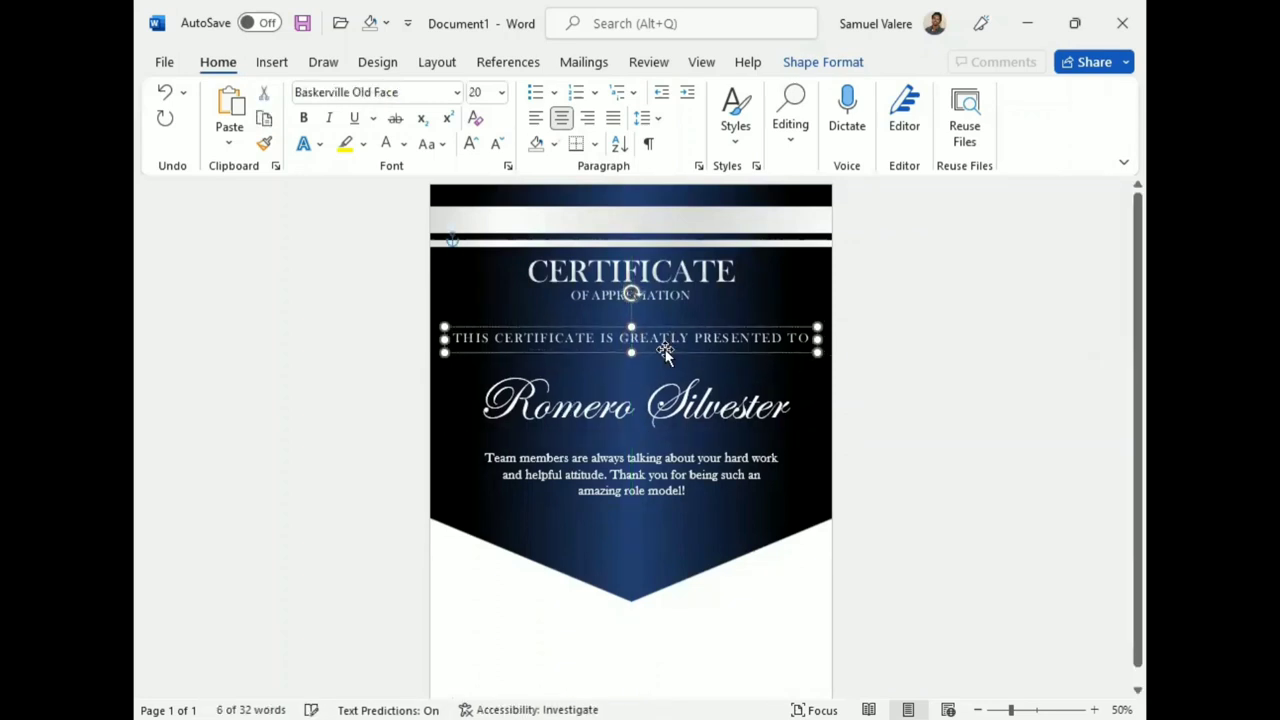
click(658, 290)
shift+click(660, 272)
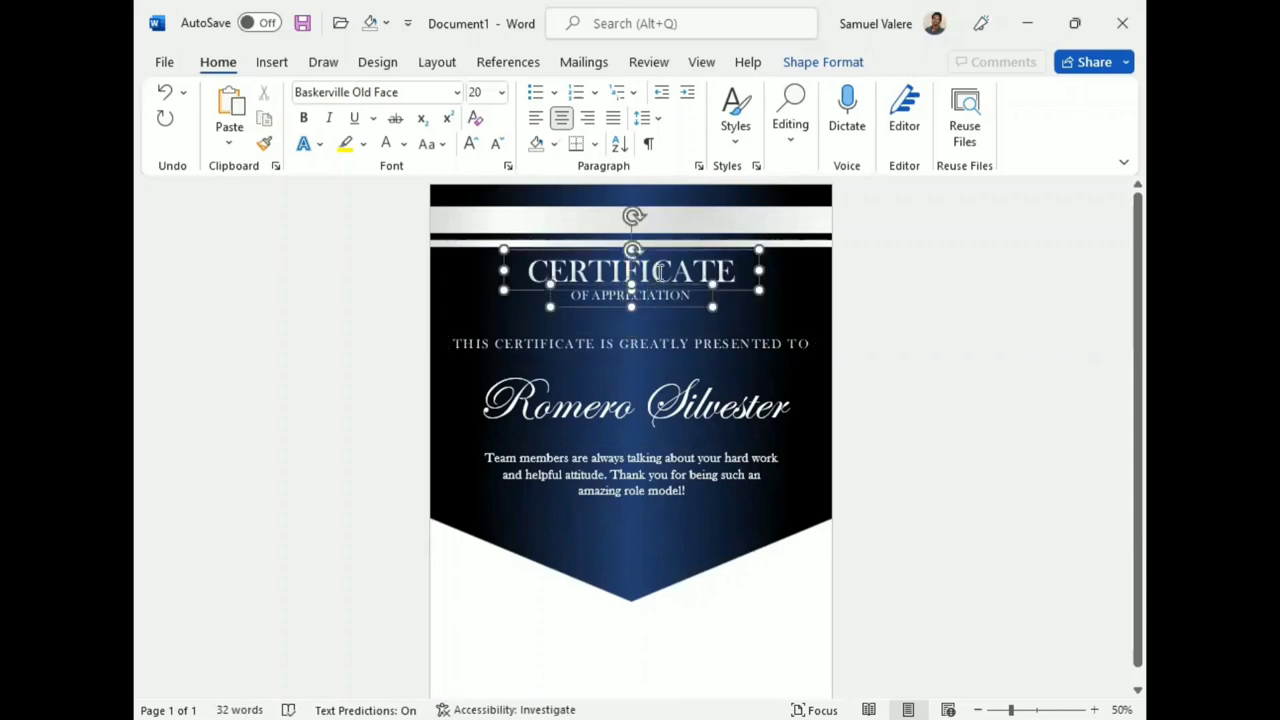
key(Down)
key(Down)
key(Down)
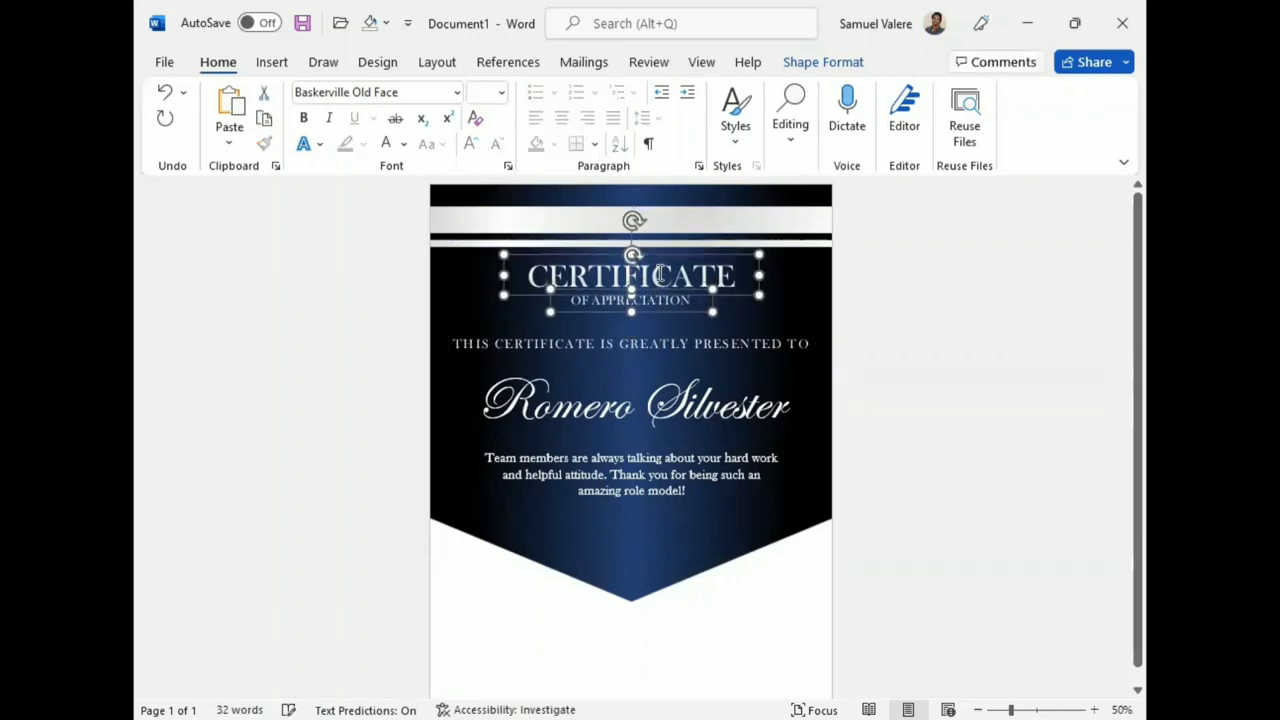
key(Down)
key(Down)
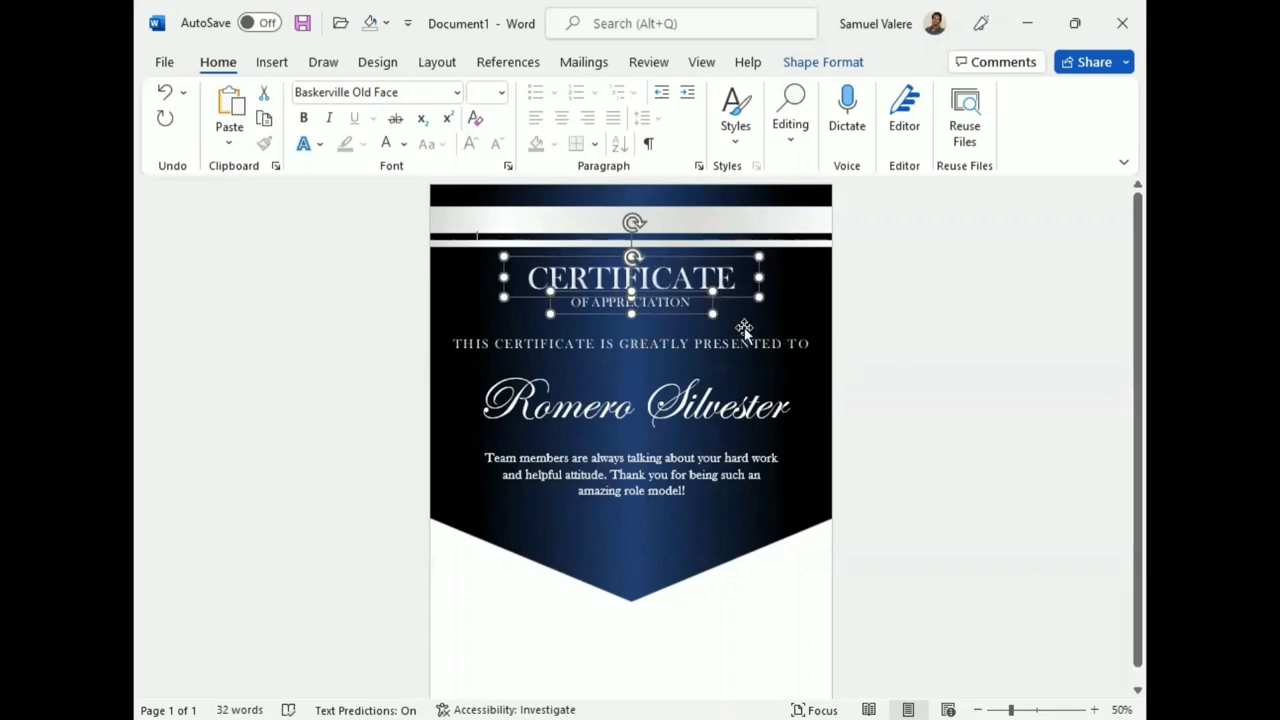
click(702, 321)
triple_click(636, 306)
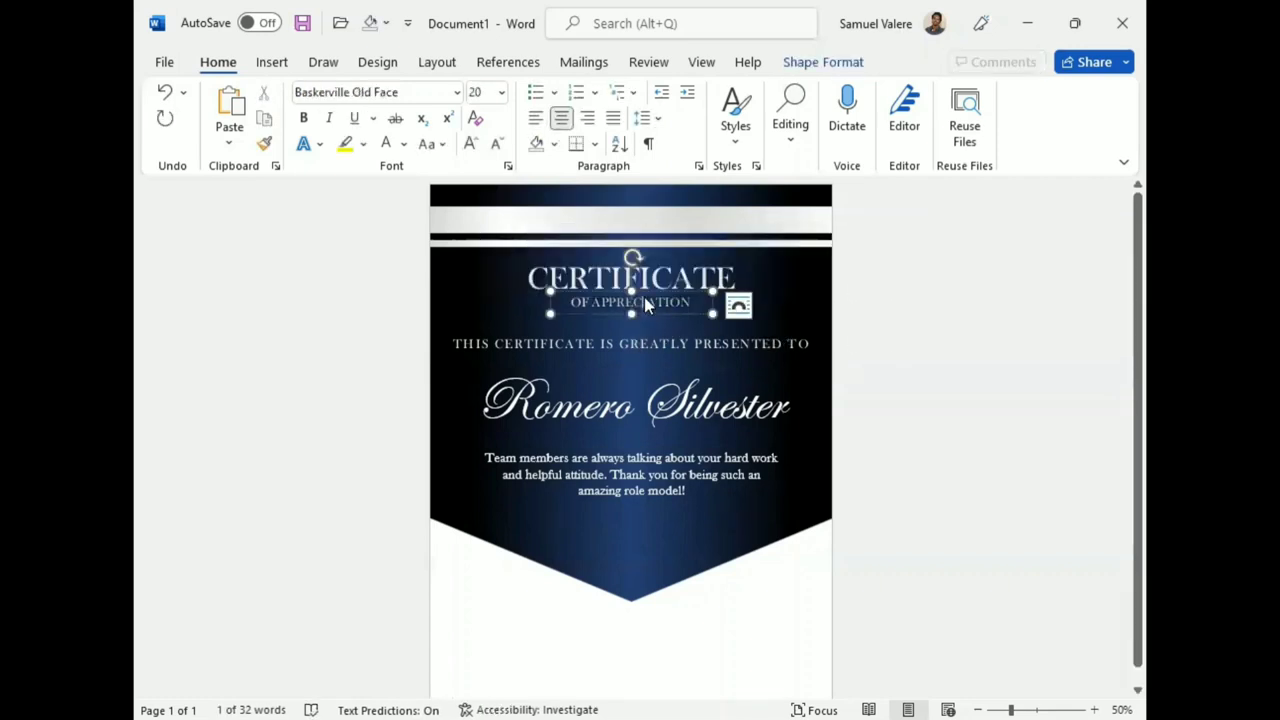
click(917, 394)
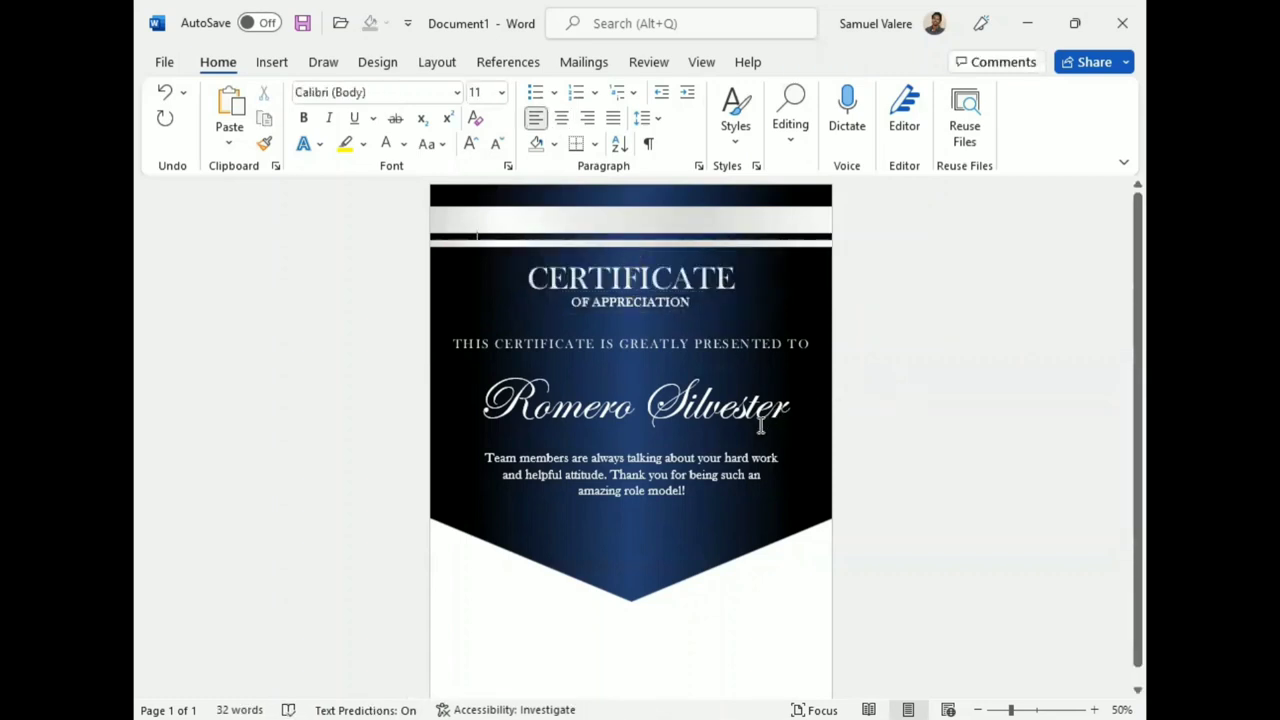
Step: Draw a short horizontal line at the lower left below the pennant
click(271, 62)
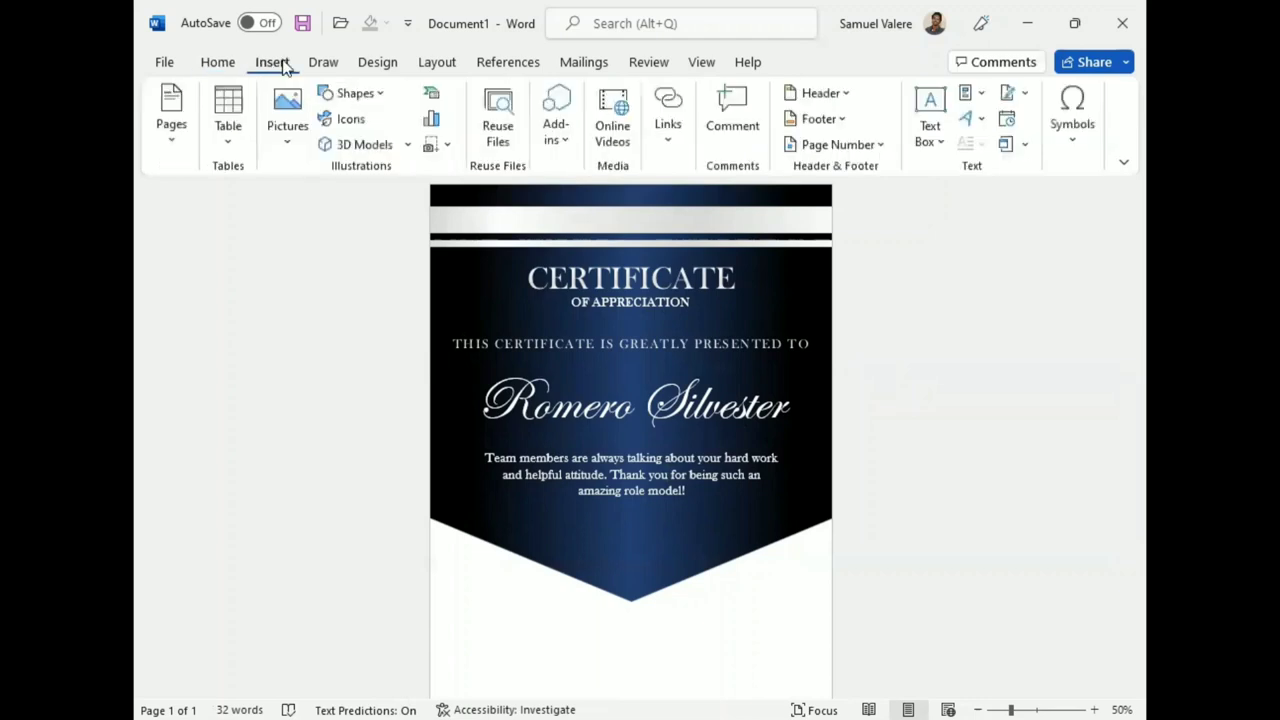
click(352, 93)
click(324, 224)
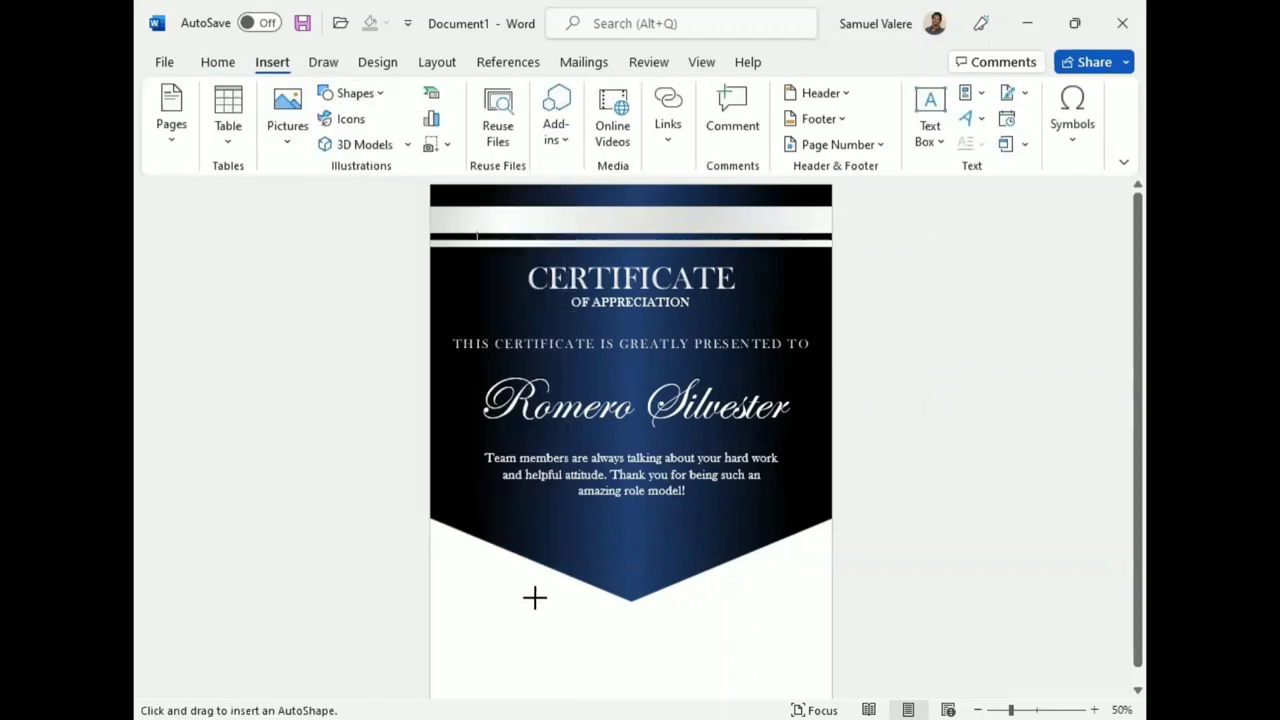
drag(462, 648, 531, 640)
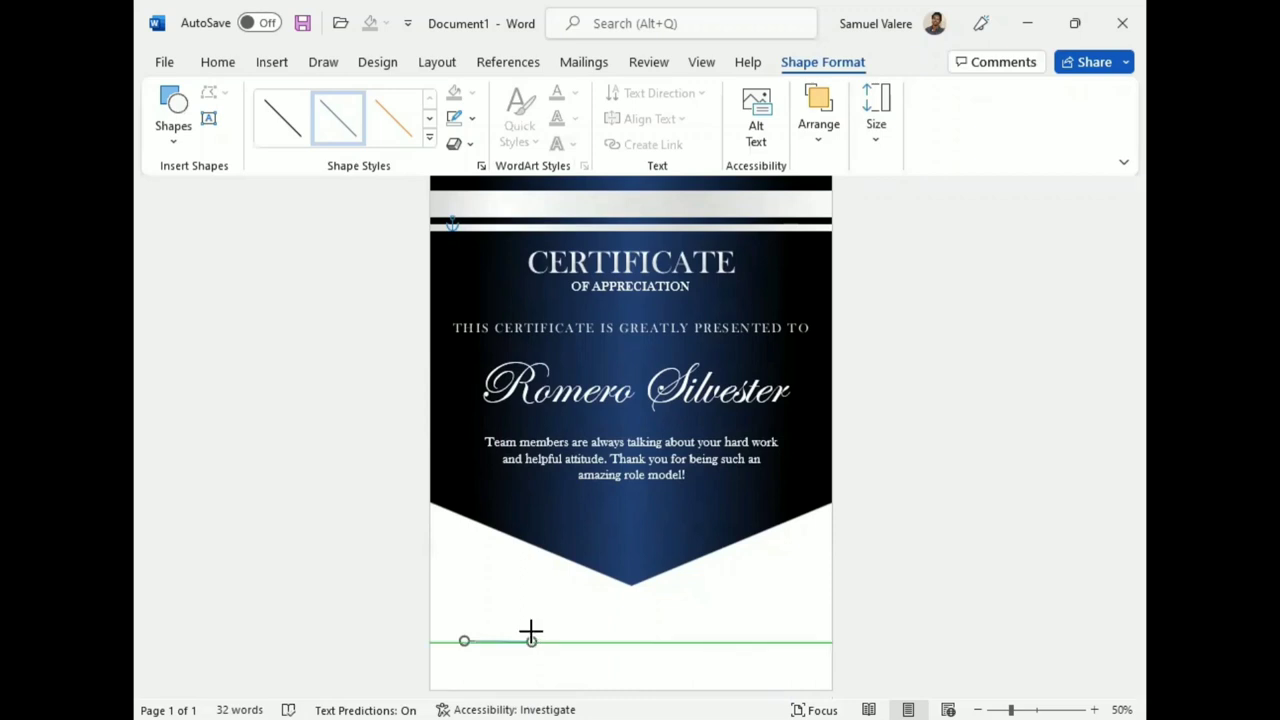
drag(535, 634, 536, 641)
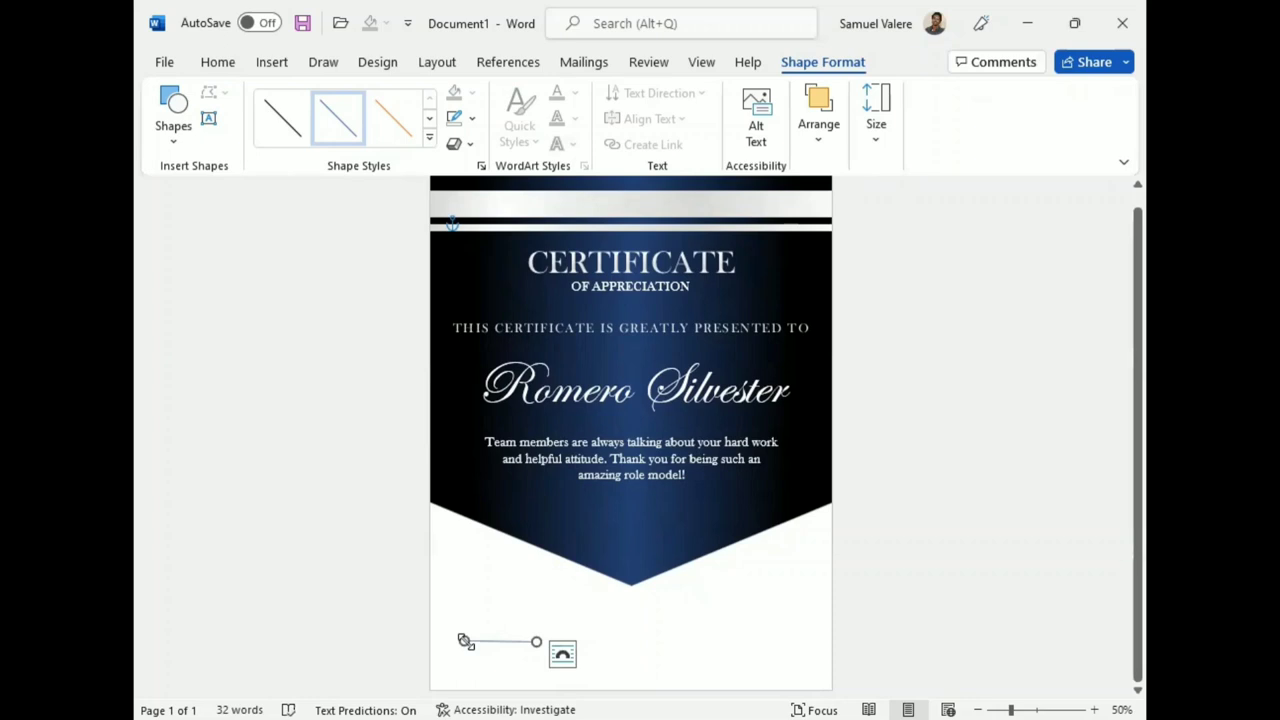
click(497, 646)
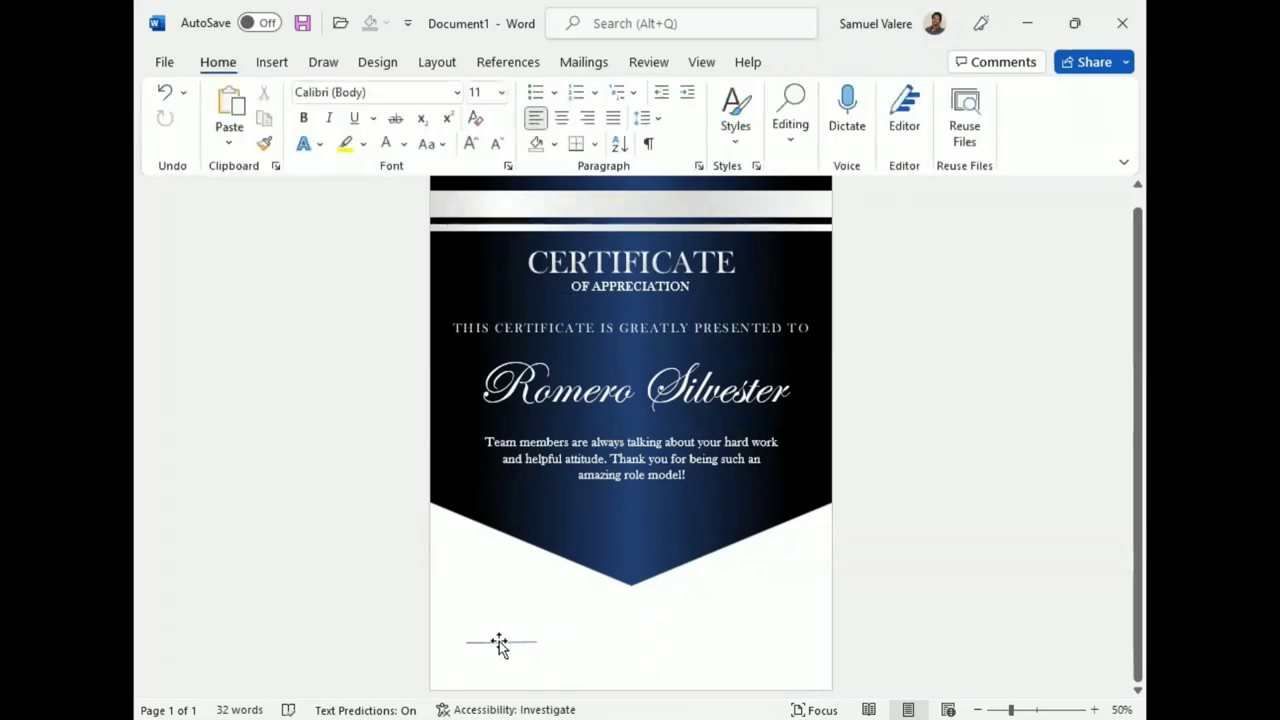
click(499, 644)
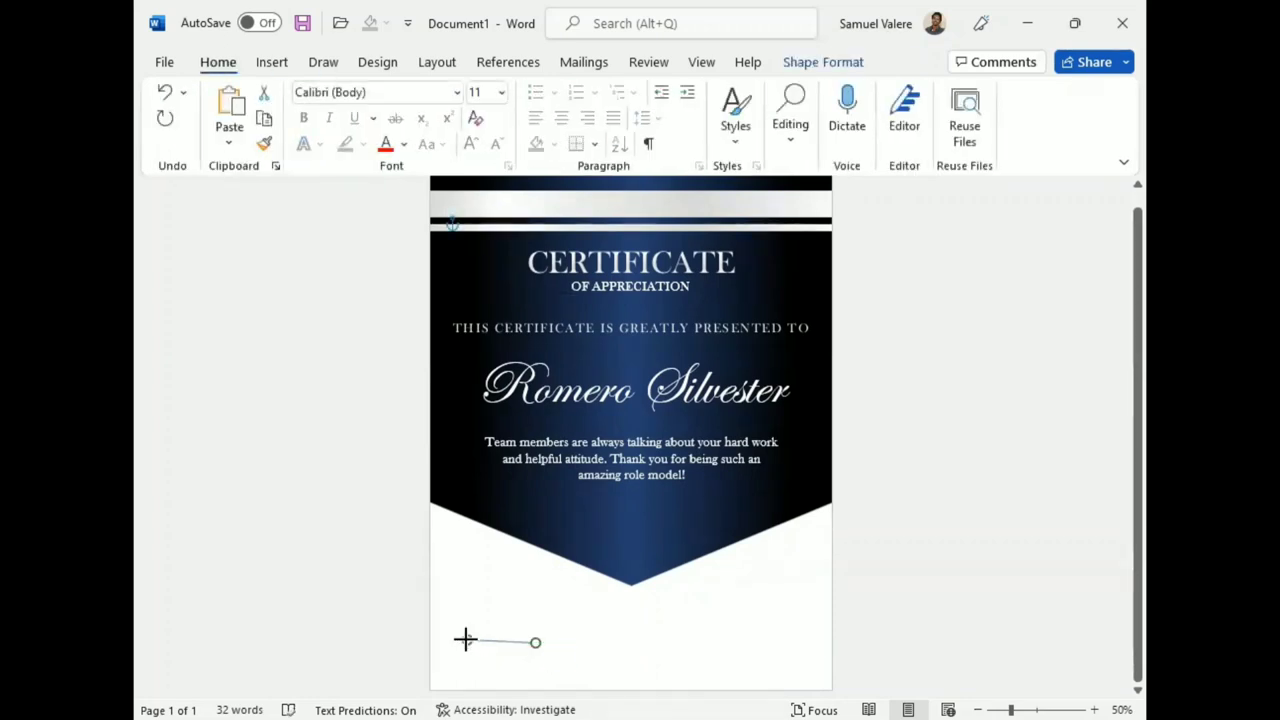
Step: Copy the line to the lower right and position both signature lines
mouse_move(495, 641)
mouse_down()
mouse_move(469, 643)
mouse_move(537, 641)
mouse_up()
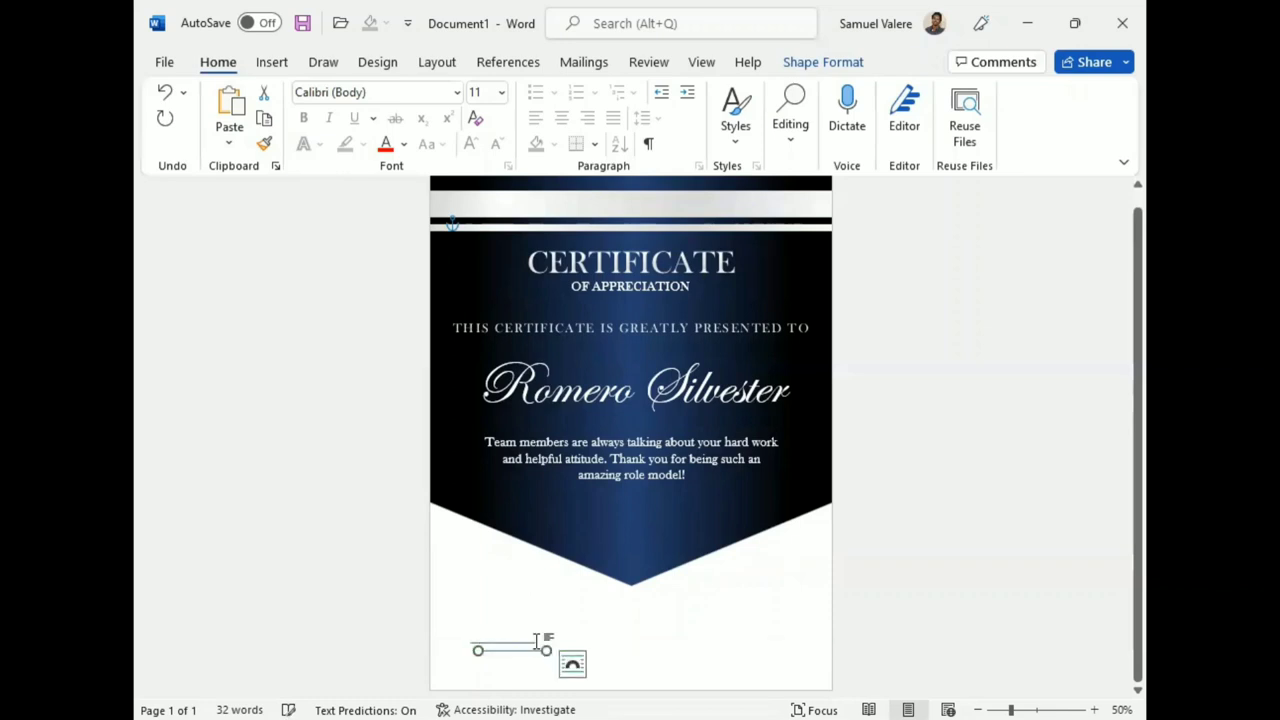
key(Right)
key(Right)
key(Right)
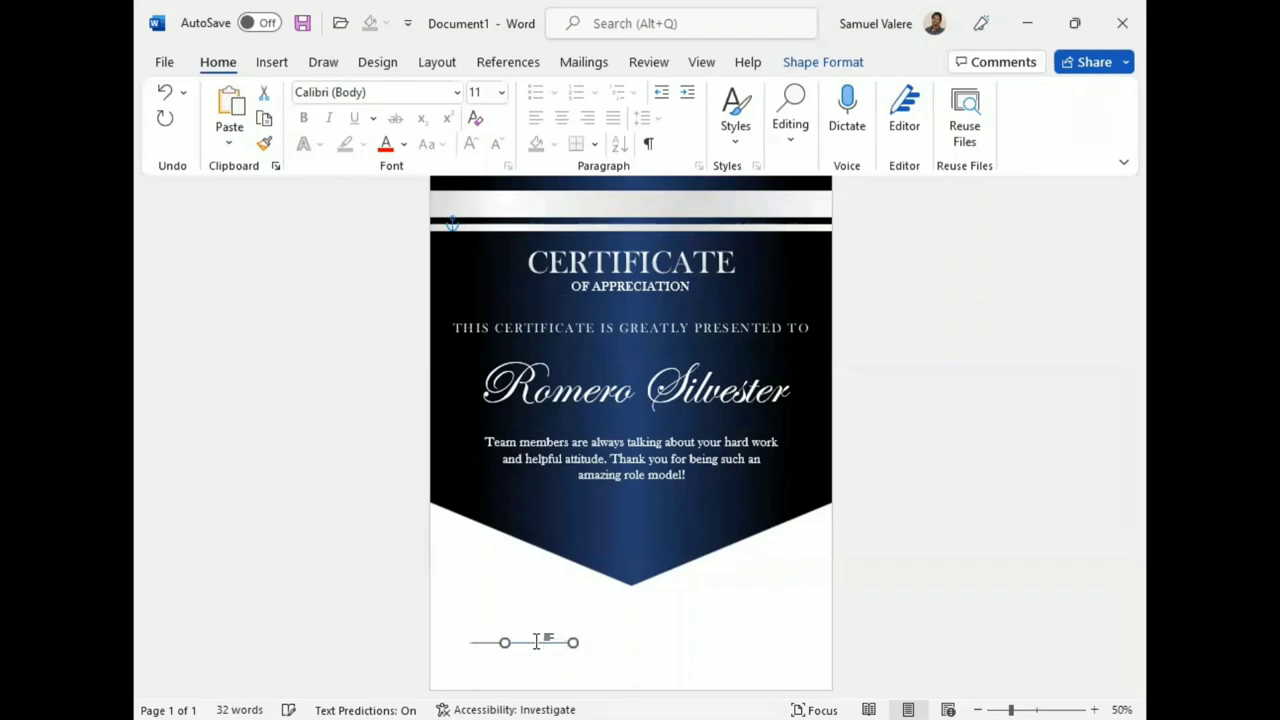
key(Right)
key(Right)
key(Right)
key(Right)
key(Right)
key(Right)
key(Right)
key(Right)
key(Right)
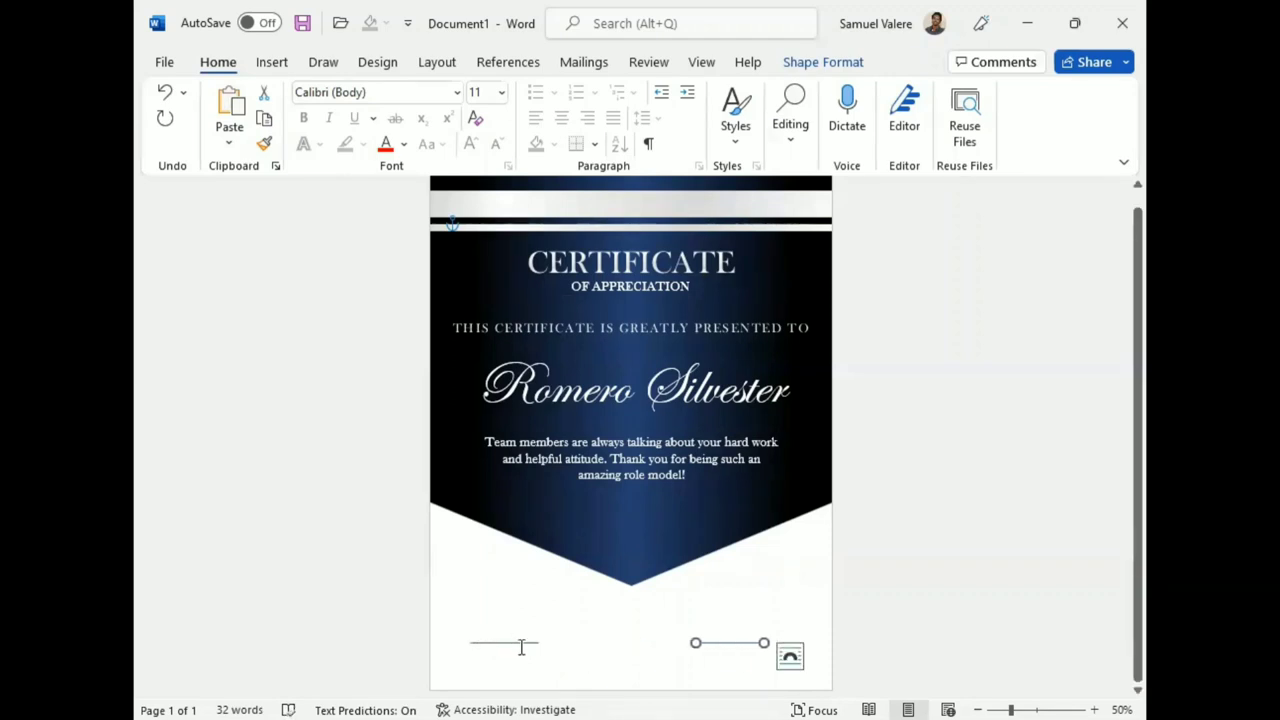
shift+click(527, 645)
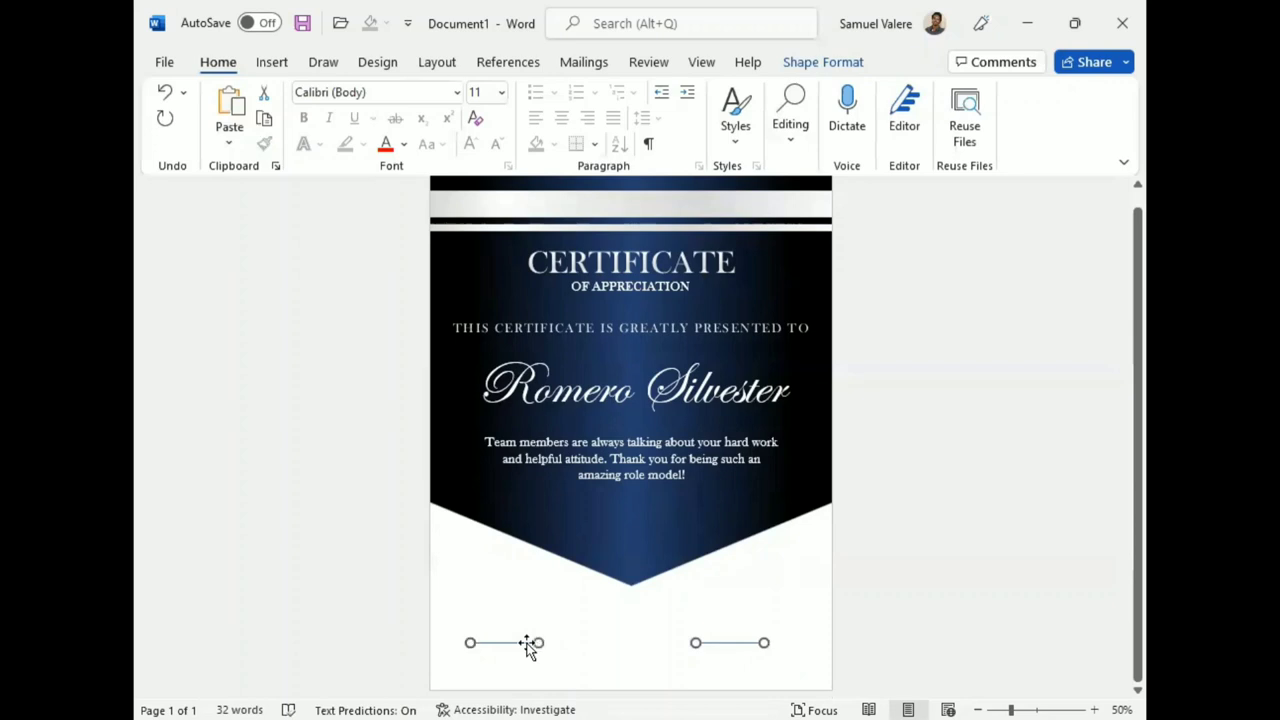
drag(509, 644, 541, 644)
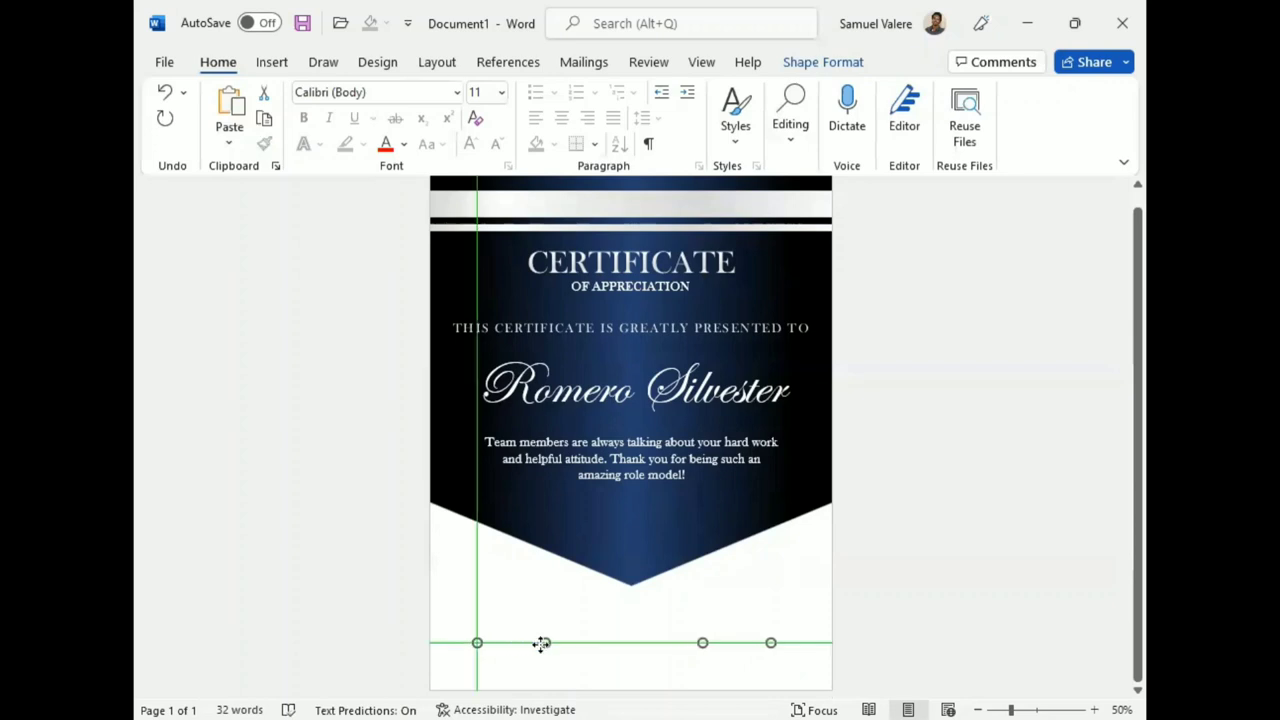
drag(542, 644, 544, 645)
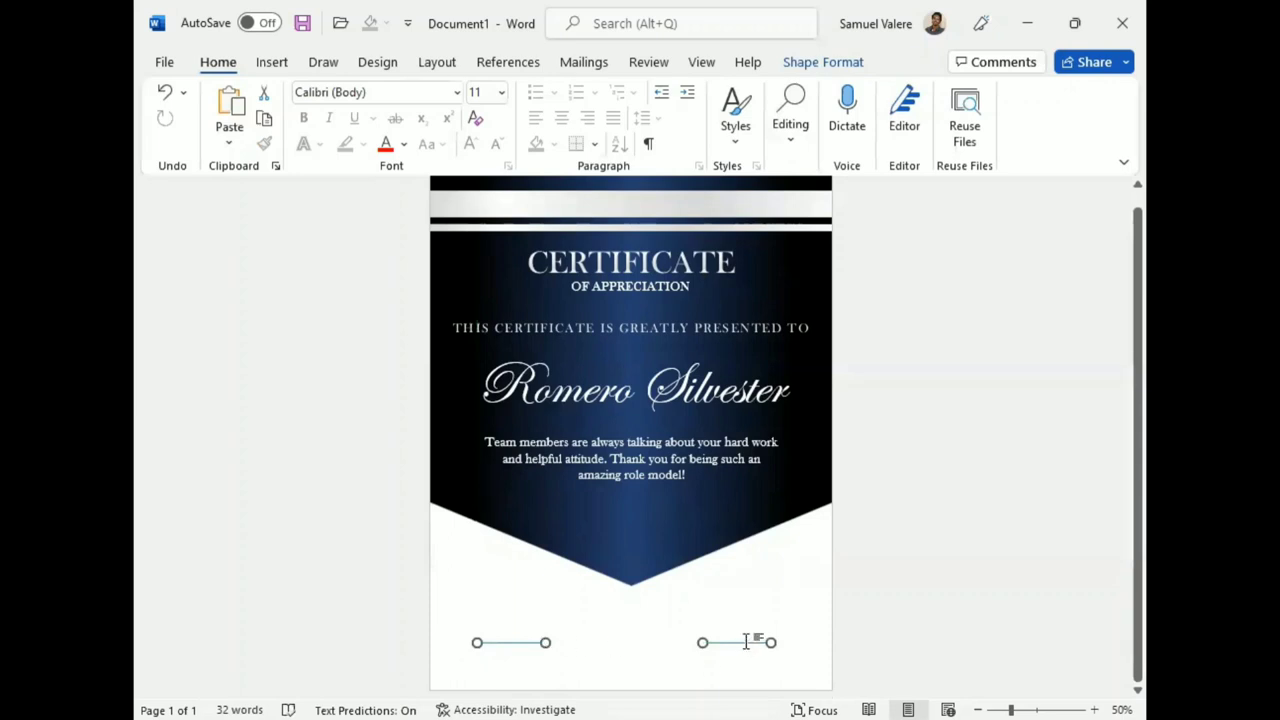
drag(748, 642, 756, 643)
Step: Make both lines black and draw a small text box under the left line
click(822, 63)
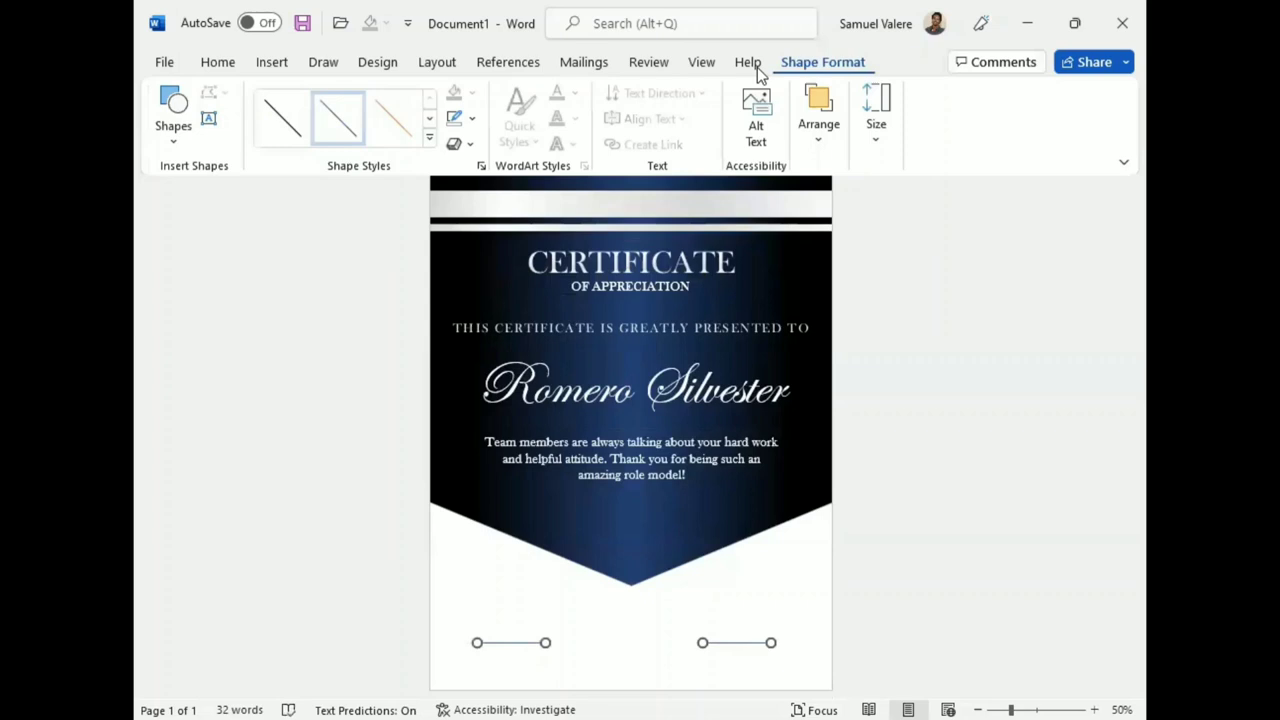
click(474, 124)
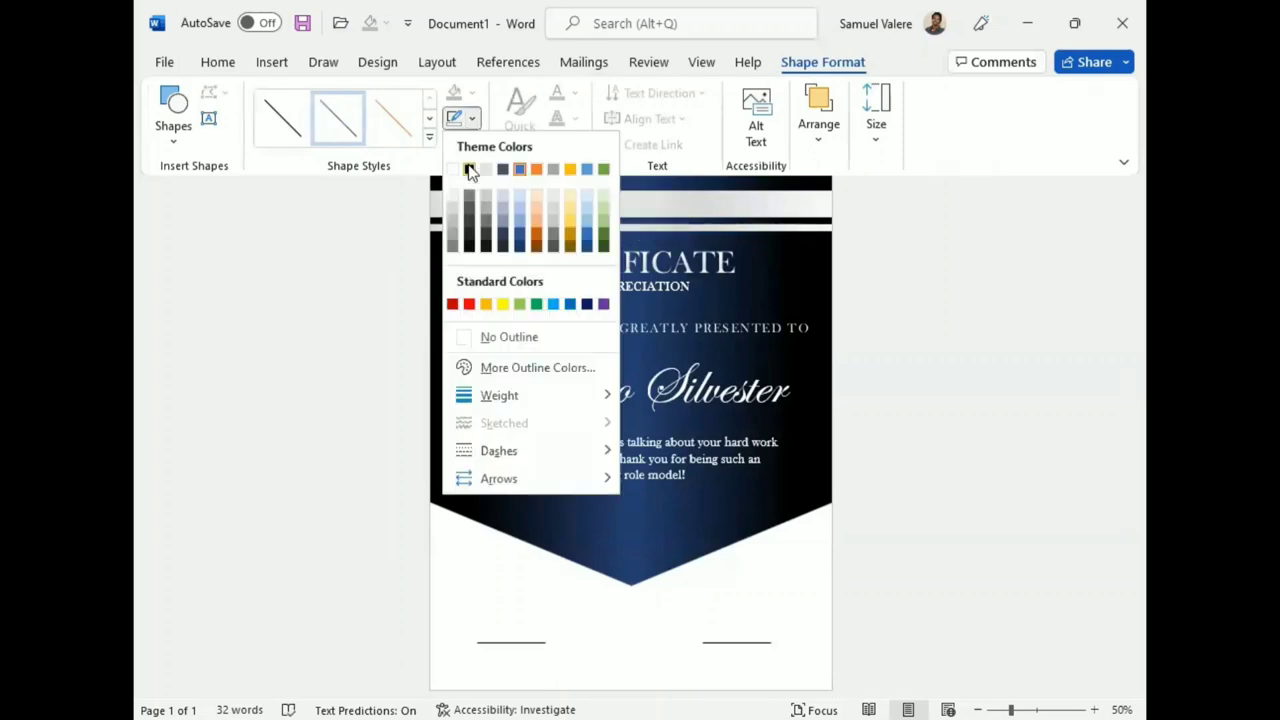
click(469, 168)
click(213, 117)
drag(477, 645, 537, 668)
Step: Type 'Date' and format it as uppercase Baskerville Old Face at 12 pt
text(Date)
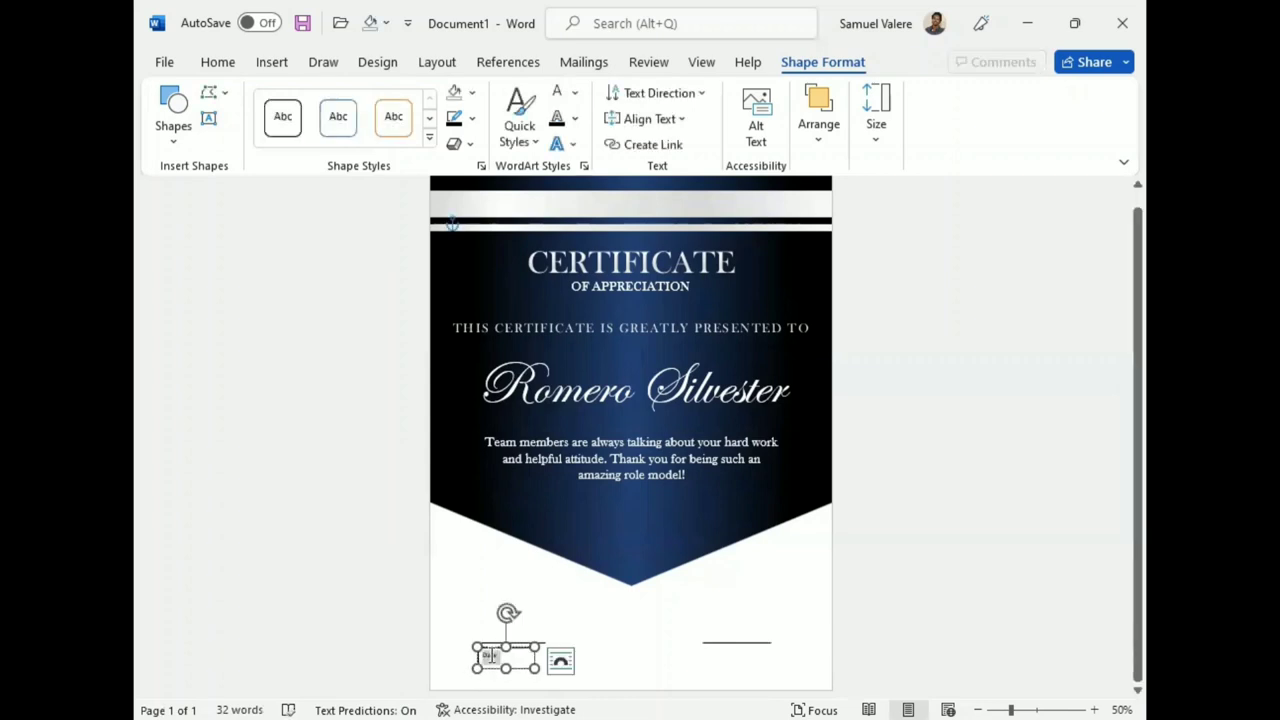
double_click(490, 656)
click(218, 62)
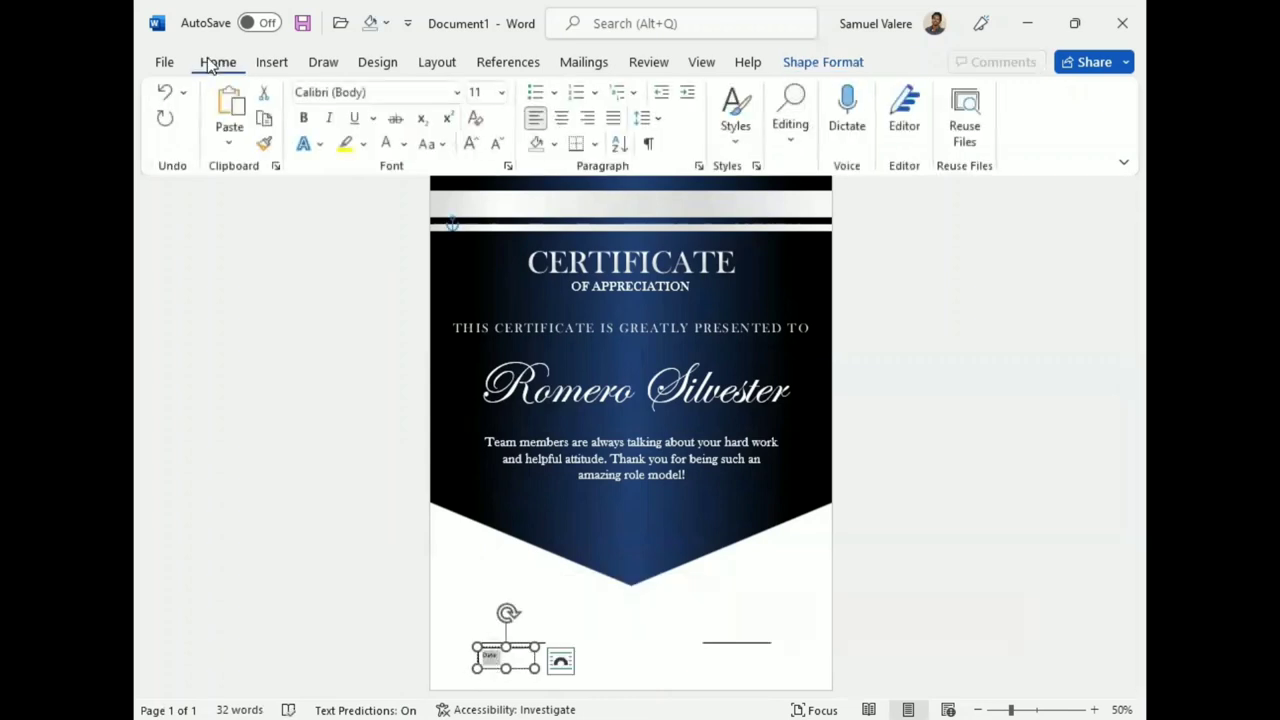
click(371, 93)
text(Baskerville Old Face)
key(Return)
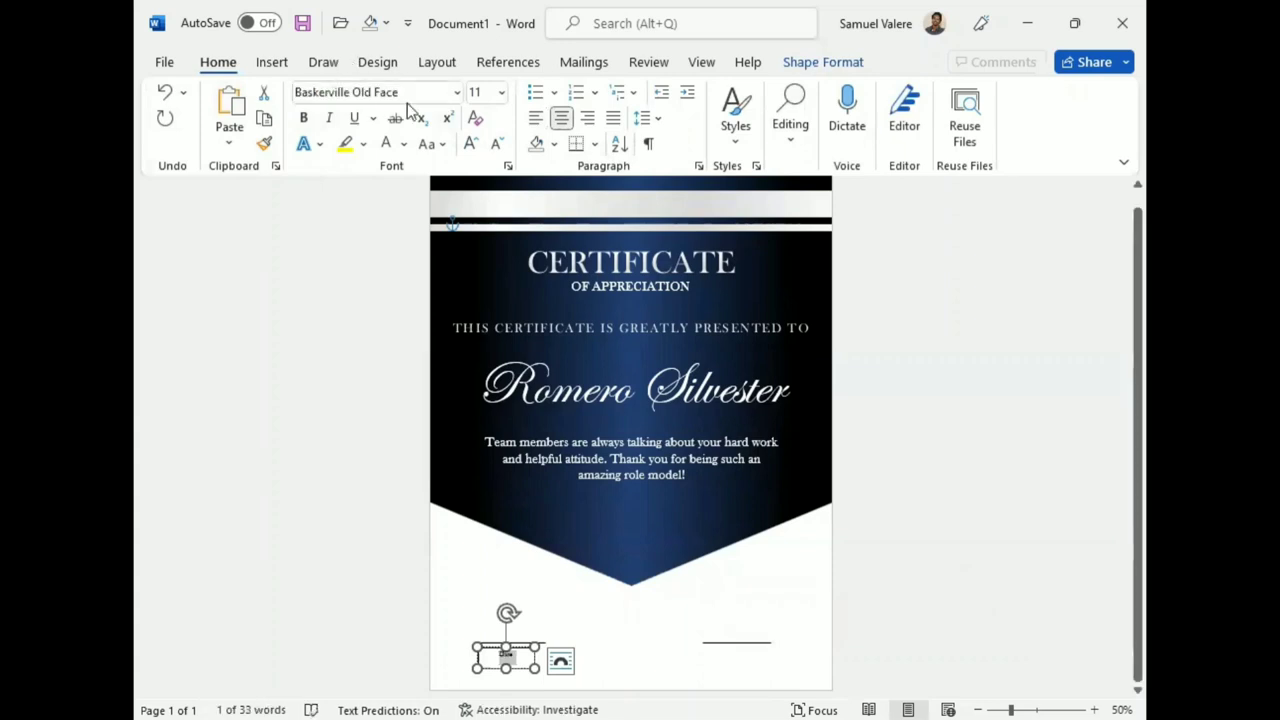
click(443, 144)
click(472, 225)
click(469, 143)
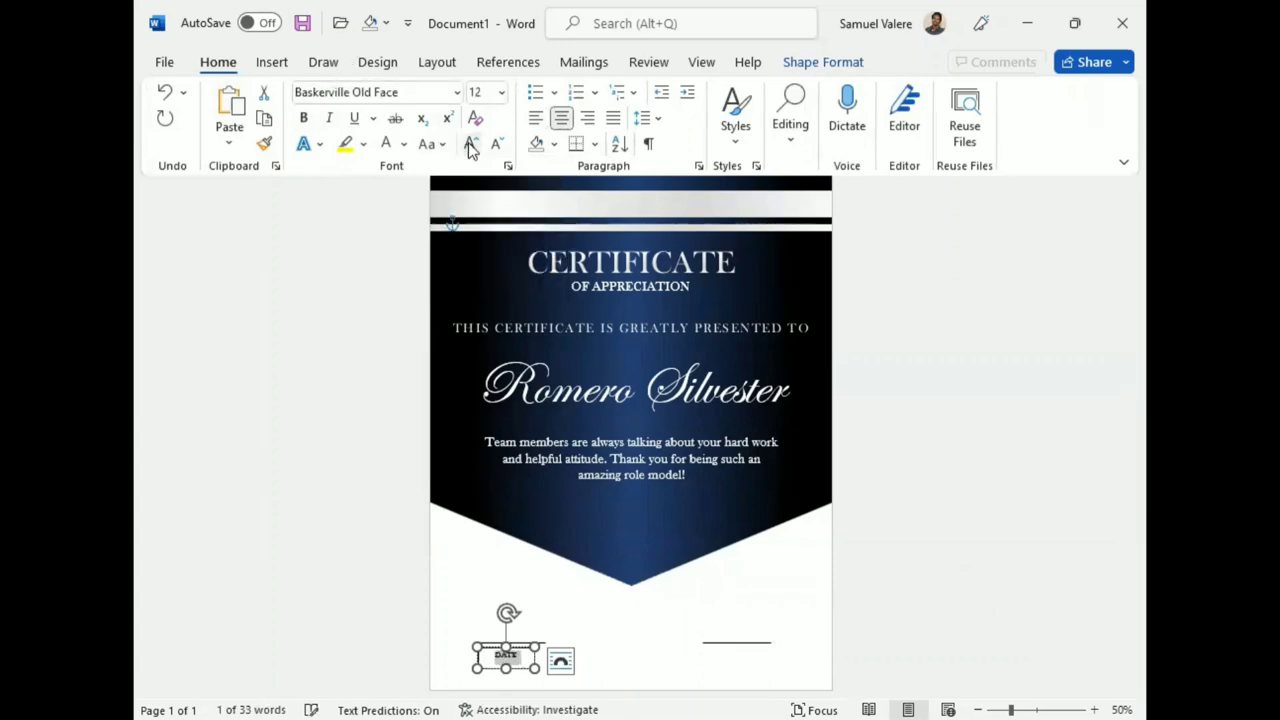
Step: Remove the DATE box's fill and border
click(823, 62)
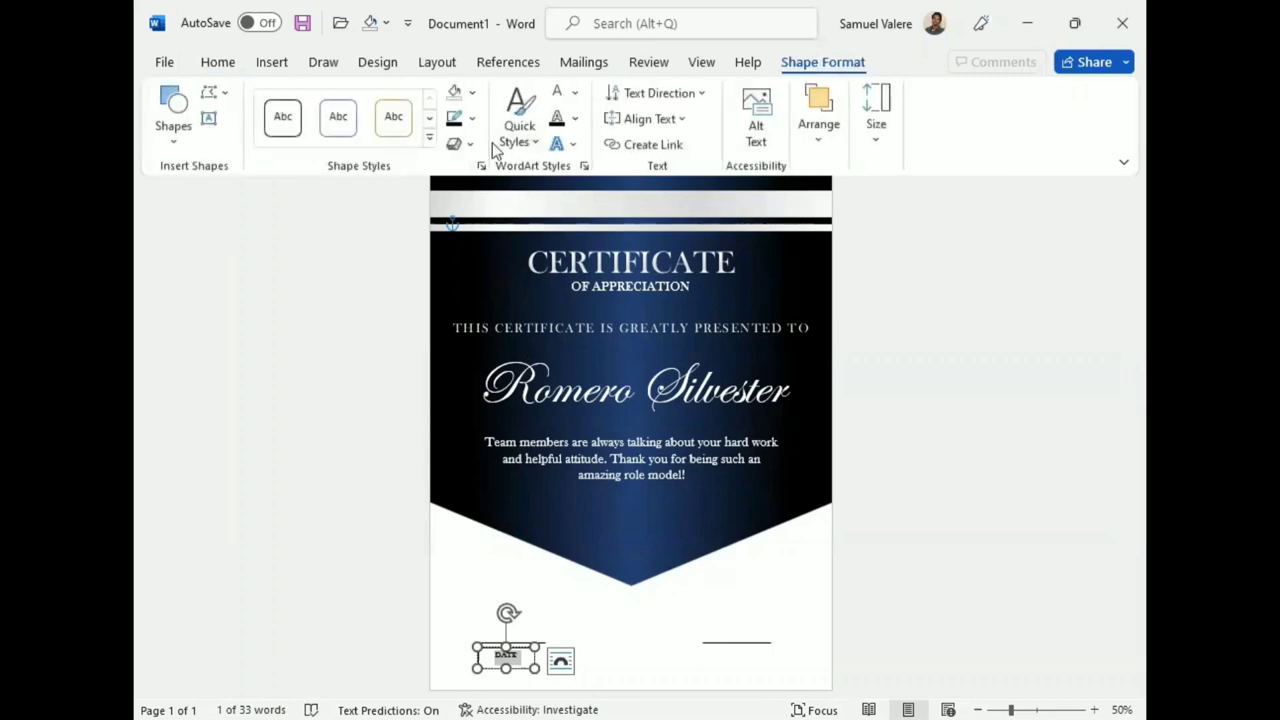
click(472, 92)
click(468, 313)
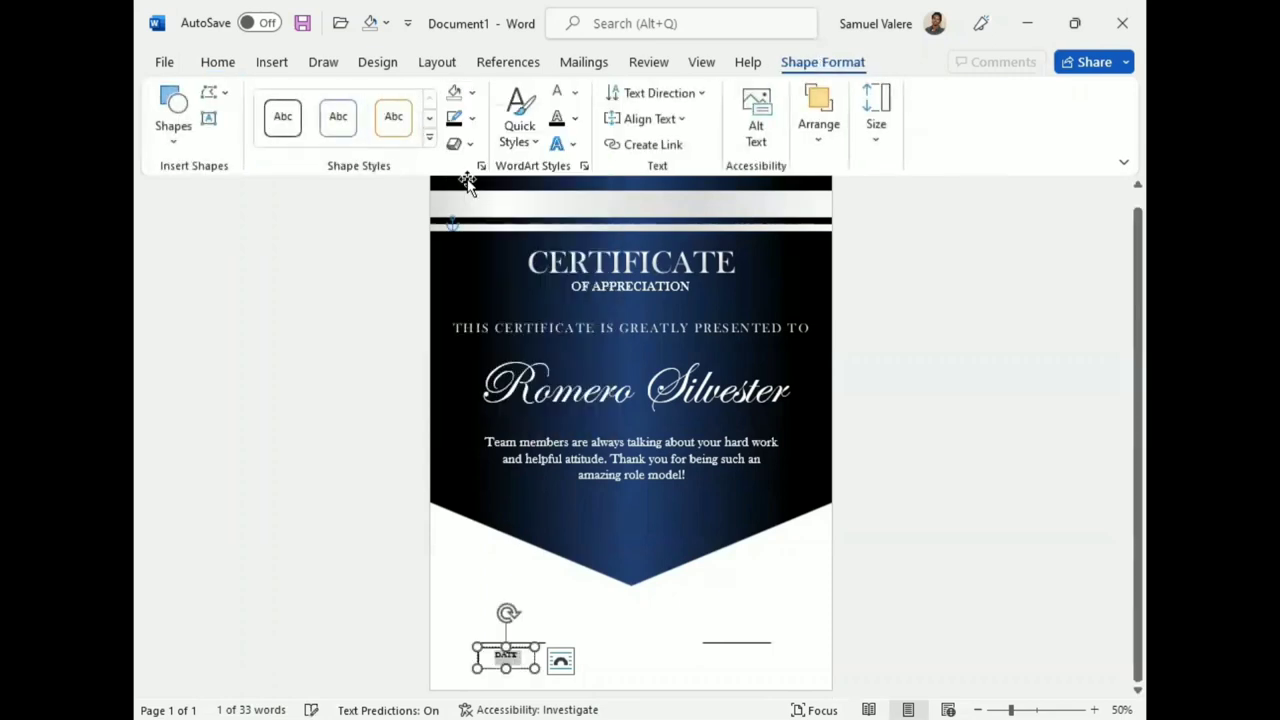
click(472, 118)
click(469, 340)
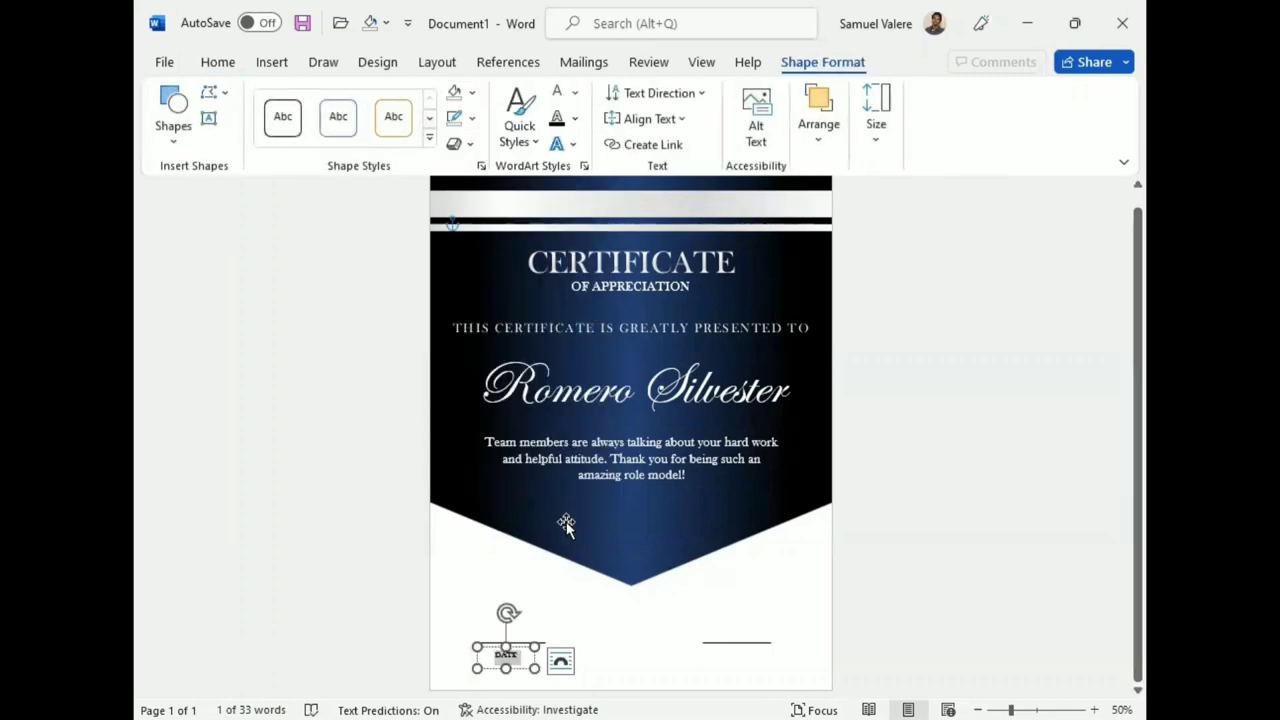
Step: Ctrl-drag a copy of the DATE box beneath the right signature line
click(520, 670)
ctrl+drag(527, 677, 749, 665)
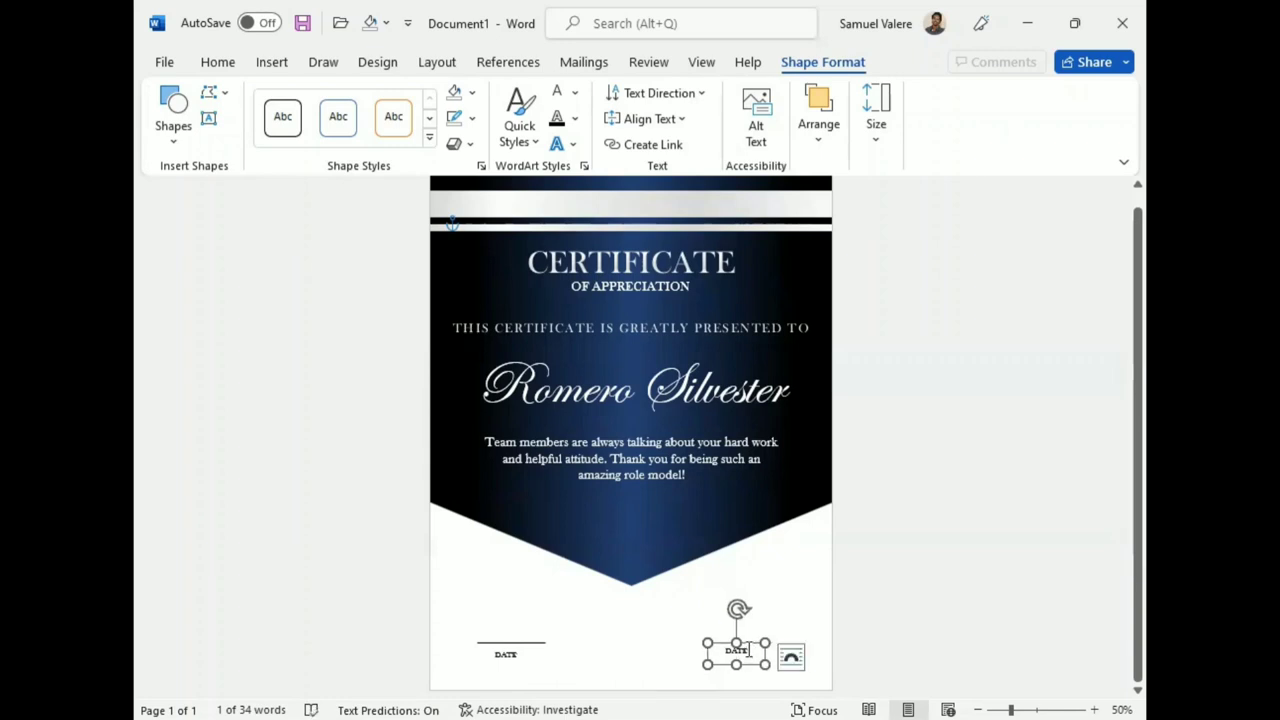
right_click(741, 652)
Step: Change the copied label to uppercase SIGNATURE
click(736, 651)
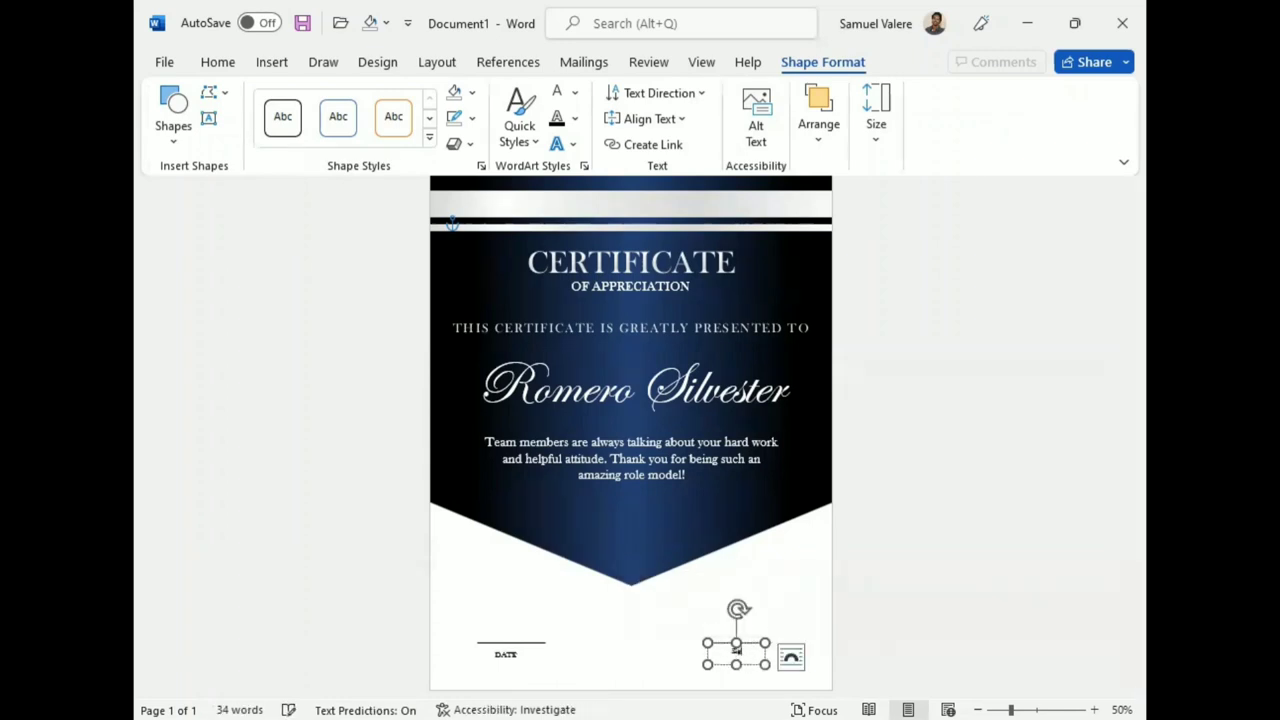
text(Signature)
double_click(738, 651)
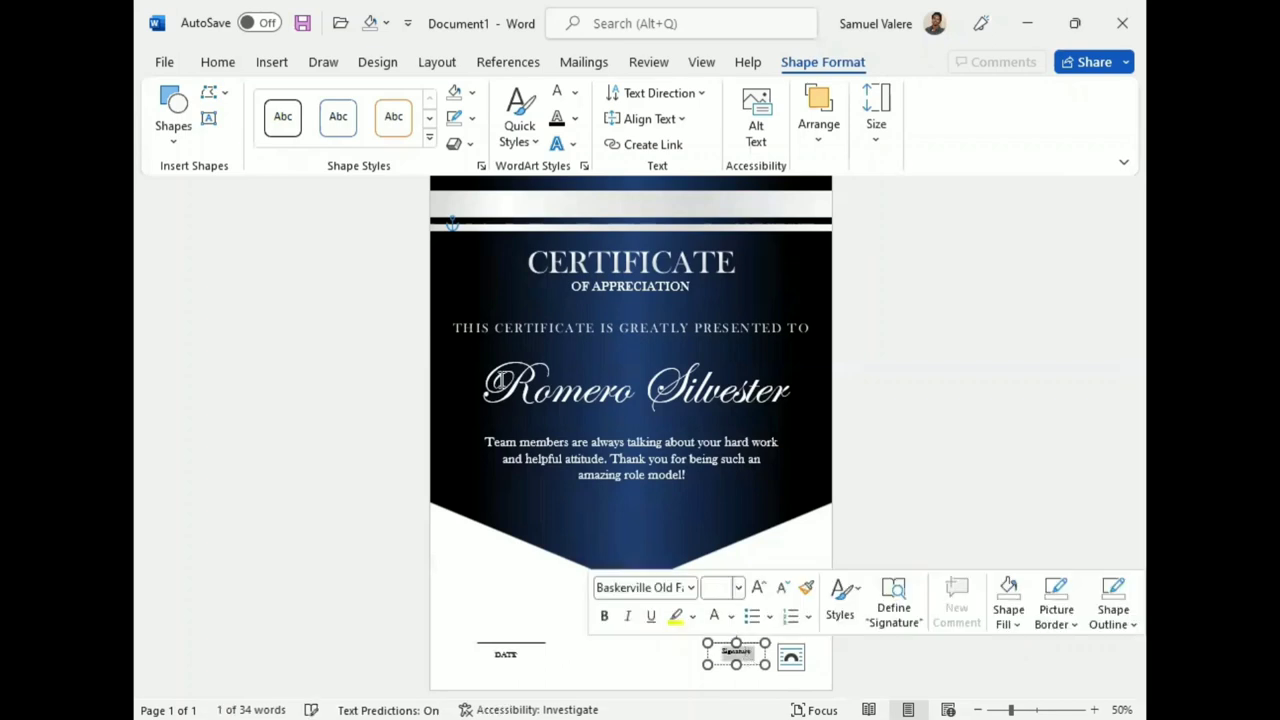
click(217, 62)
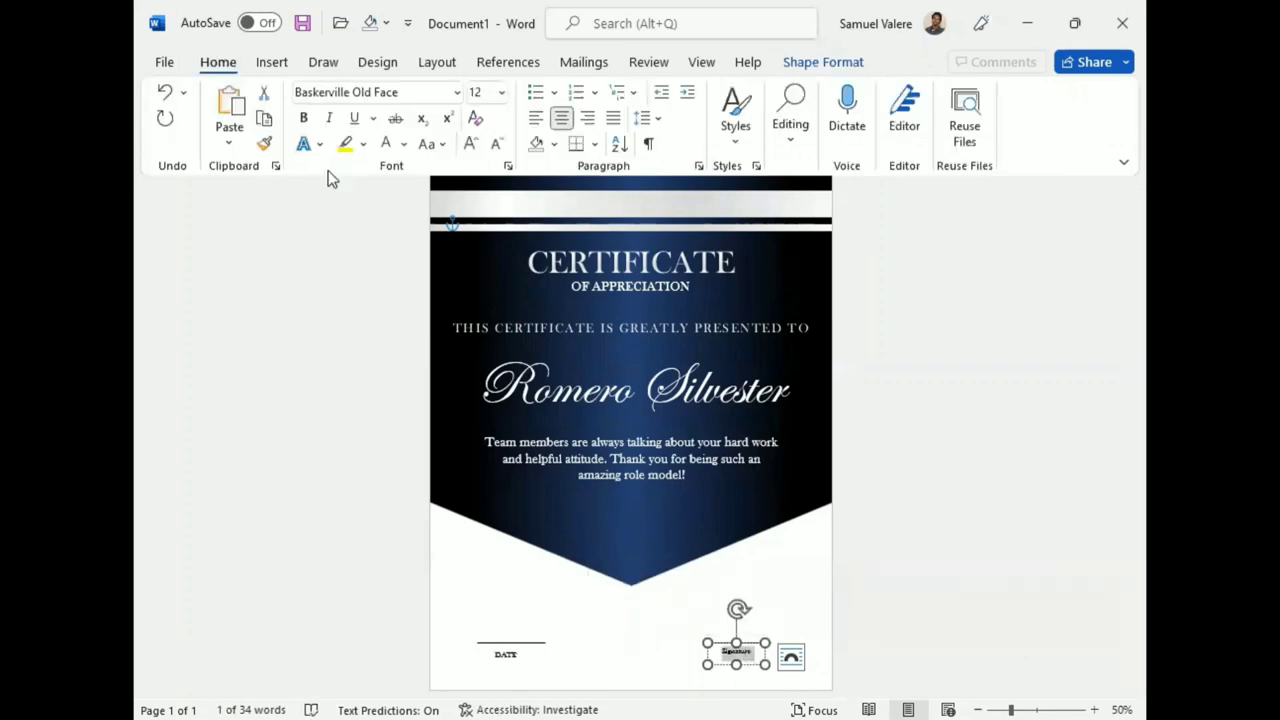
click(443, 146)
click(474, 227)
Step: Align the DATE and SIGNATURE boxes, shifting SIGNATURE slightly right
click(748, 666)
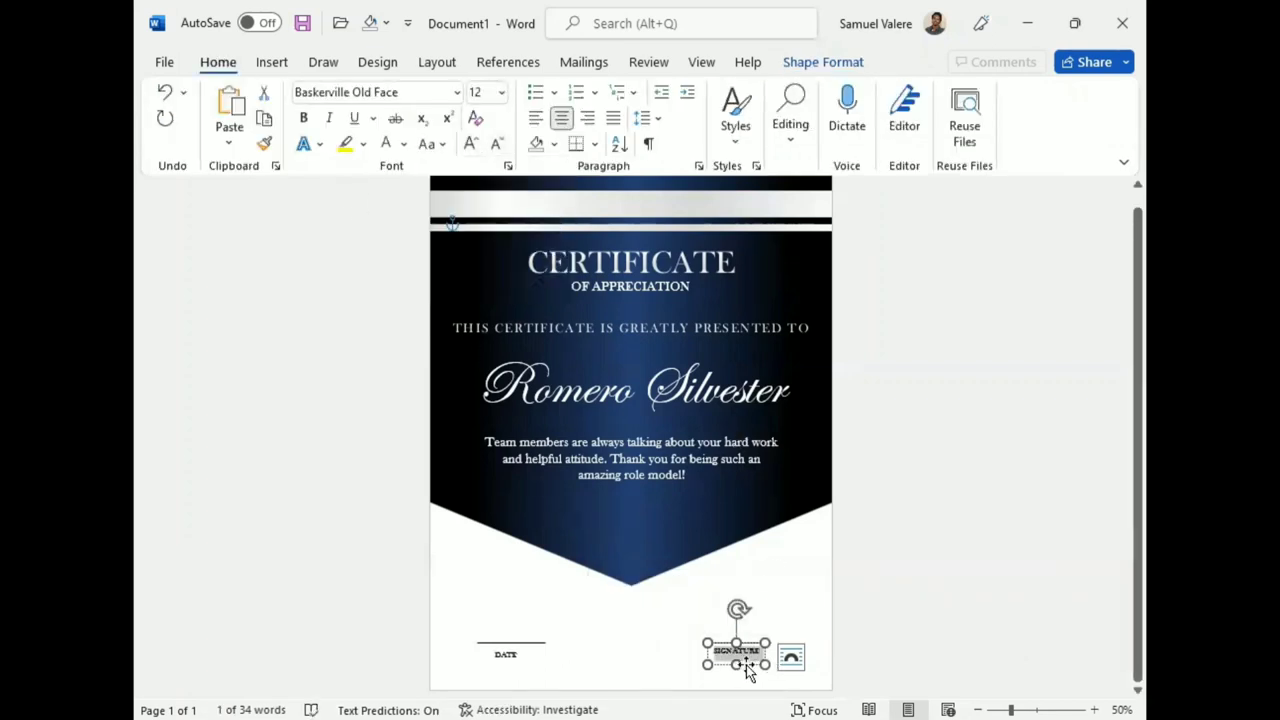
click(509, 657)
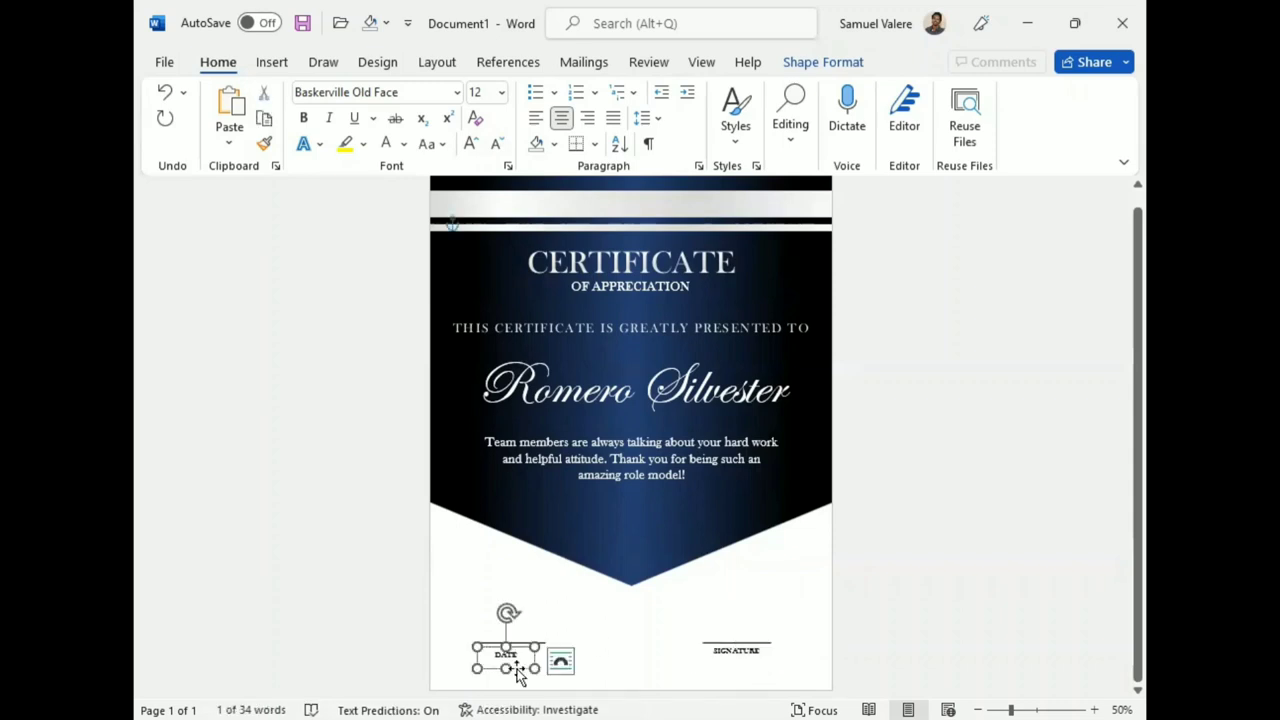
drag(518, 676, 520, 676)
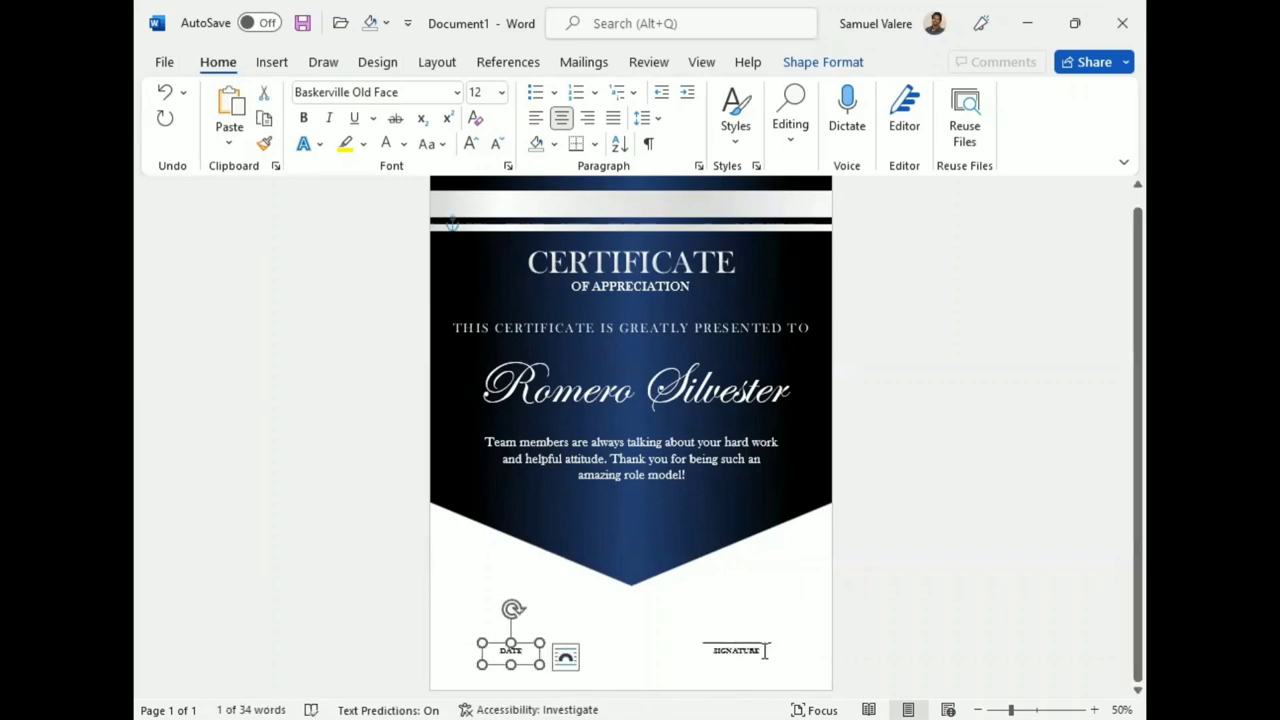
click(697, 621)
click(515, 653)
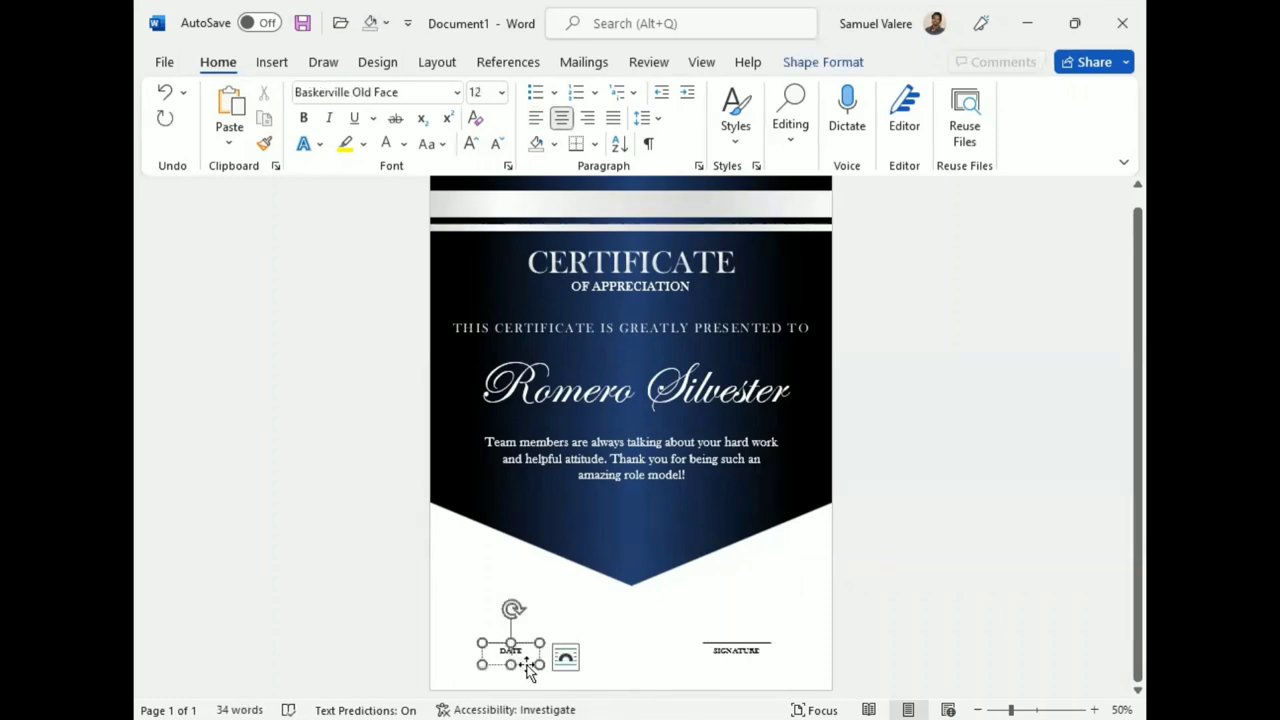
click(737, 662)
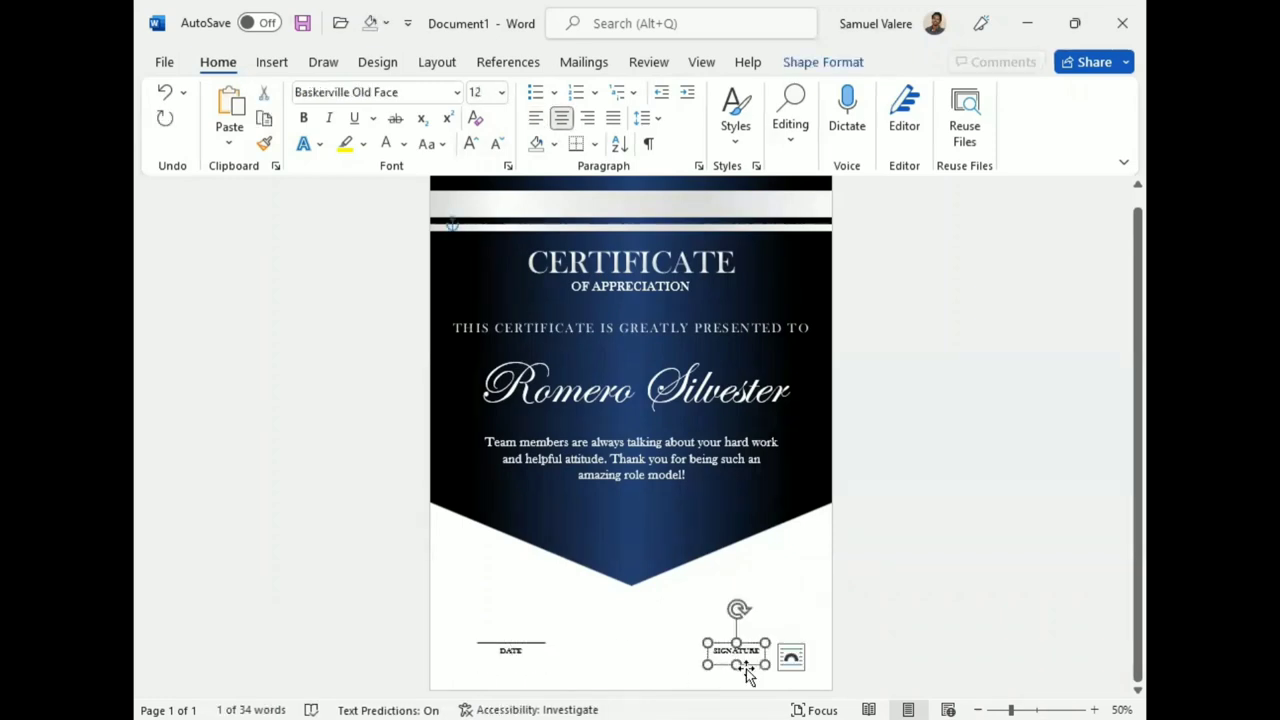
drag(748, 676, 750, 676)
Step: Increase SIGNATURE to 14 pt and nudge its box slightly right
double_click(730, 651)
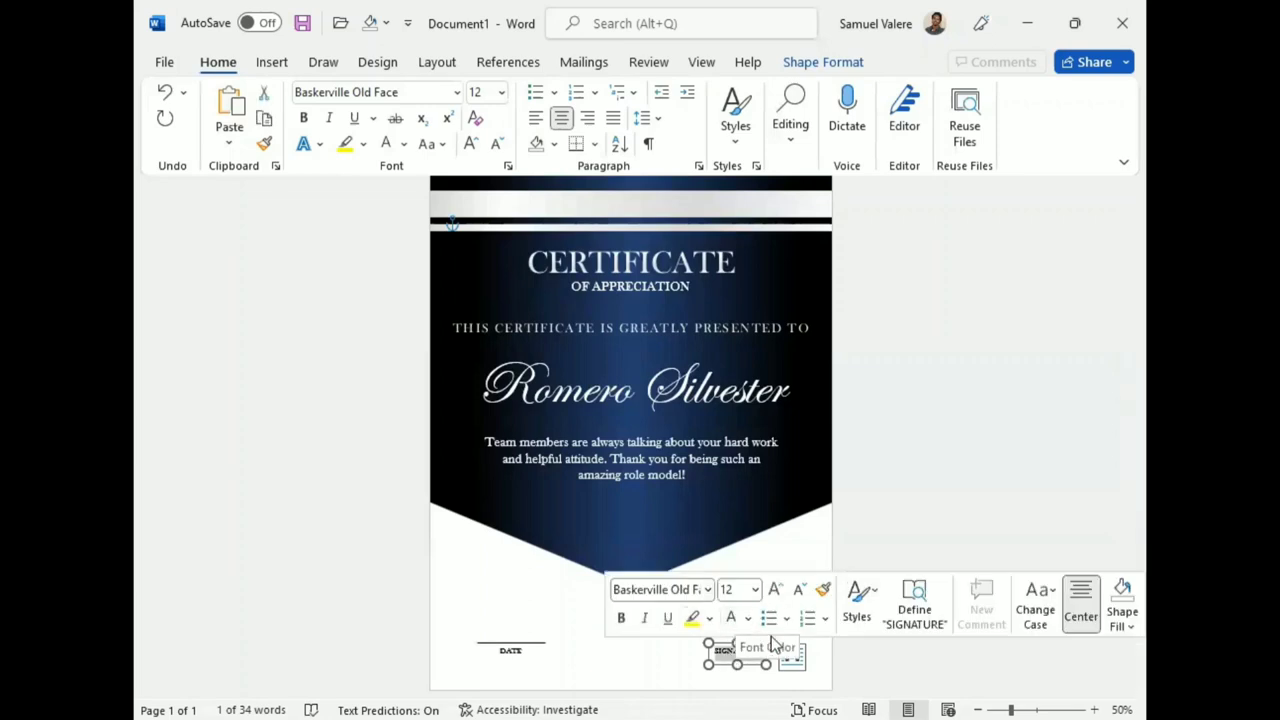
key(ctrl+shift+period)
click(706, 663)
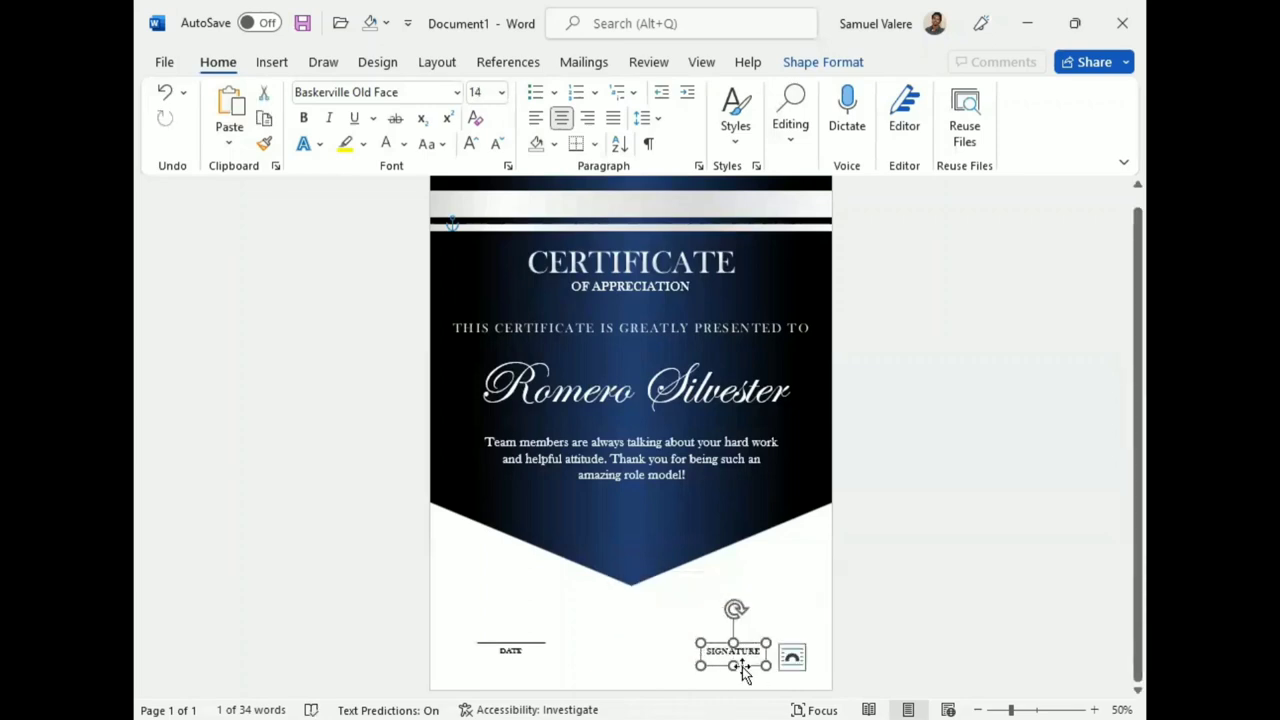
drag(745, 672, 747, 672)
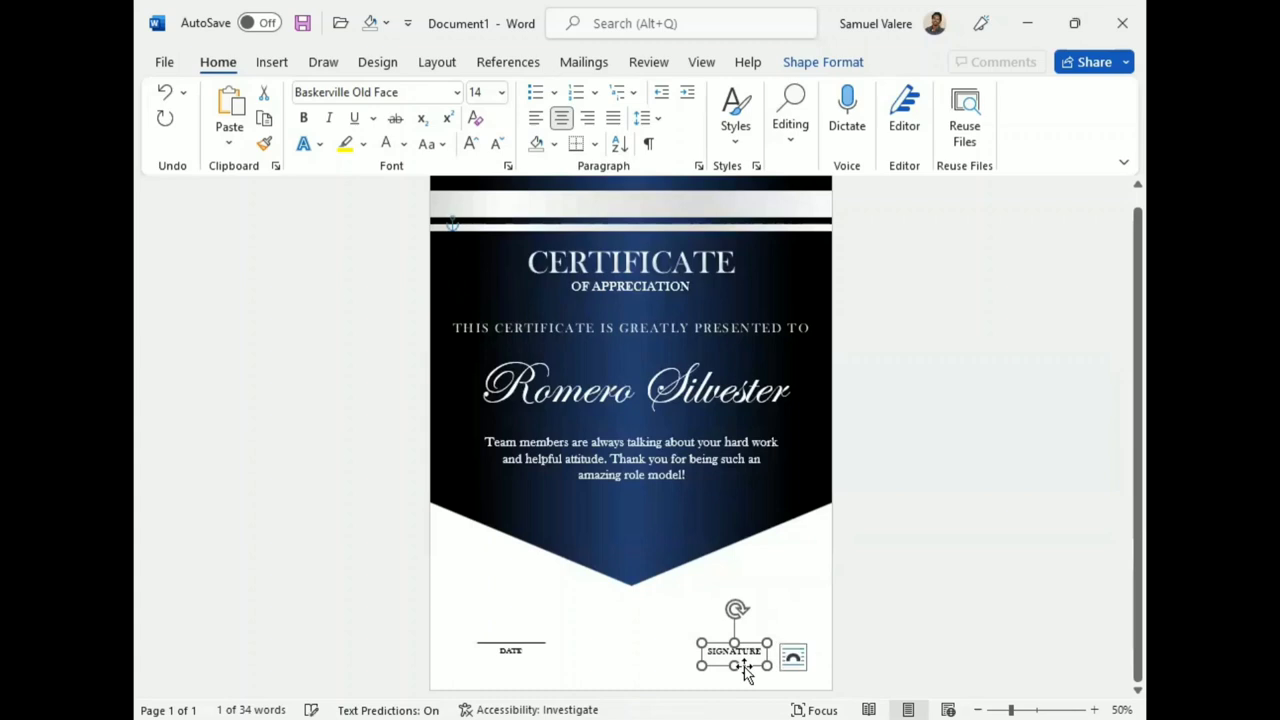
Step: Fine-tune the SIGNATURE box position and check its alignment with DATE
right_click(505, 651)
click(901, 653)
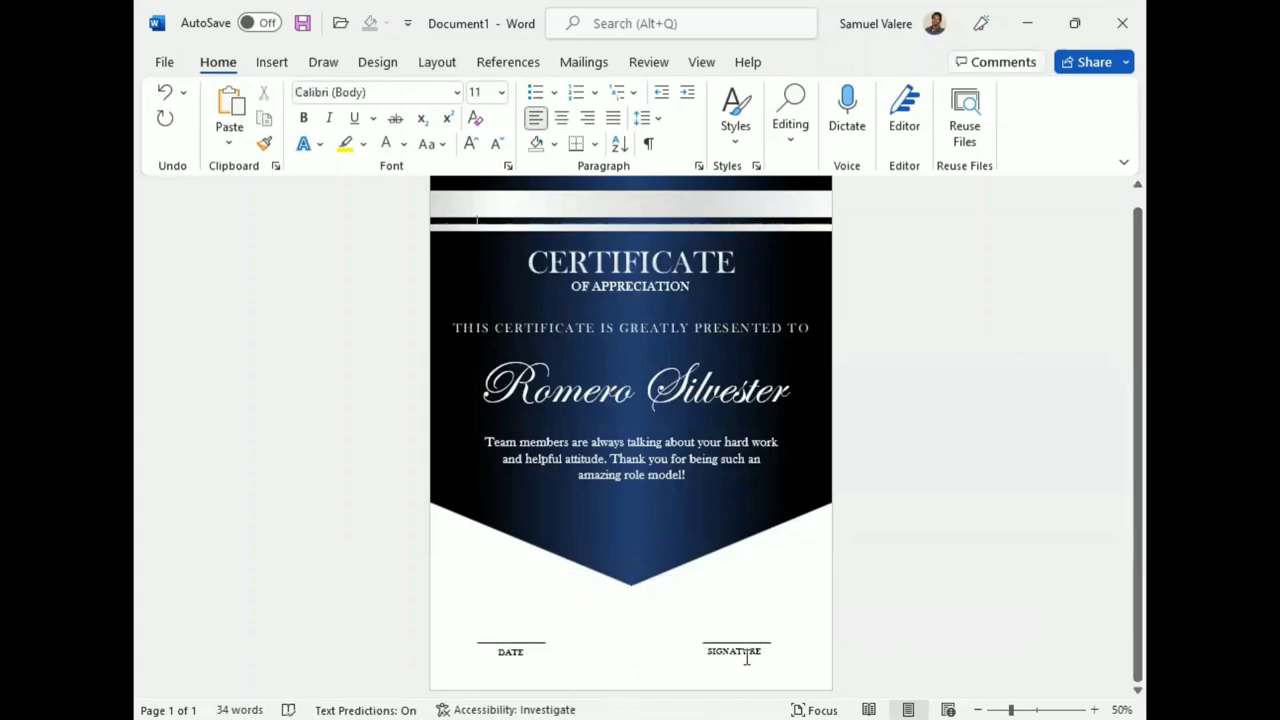
drag(746, 658, 748, 658)
click(972, 590)
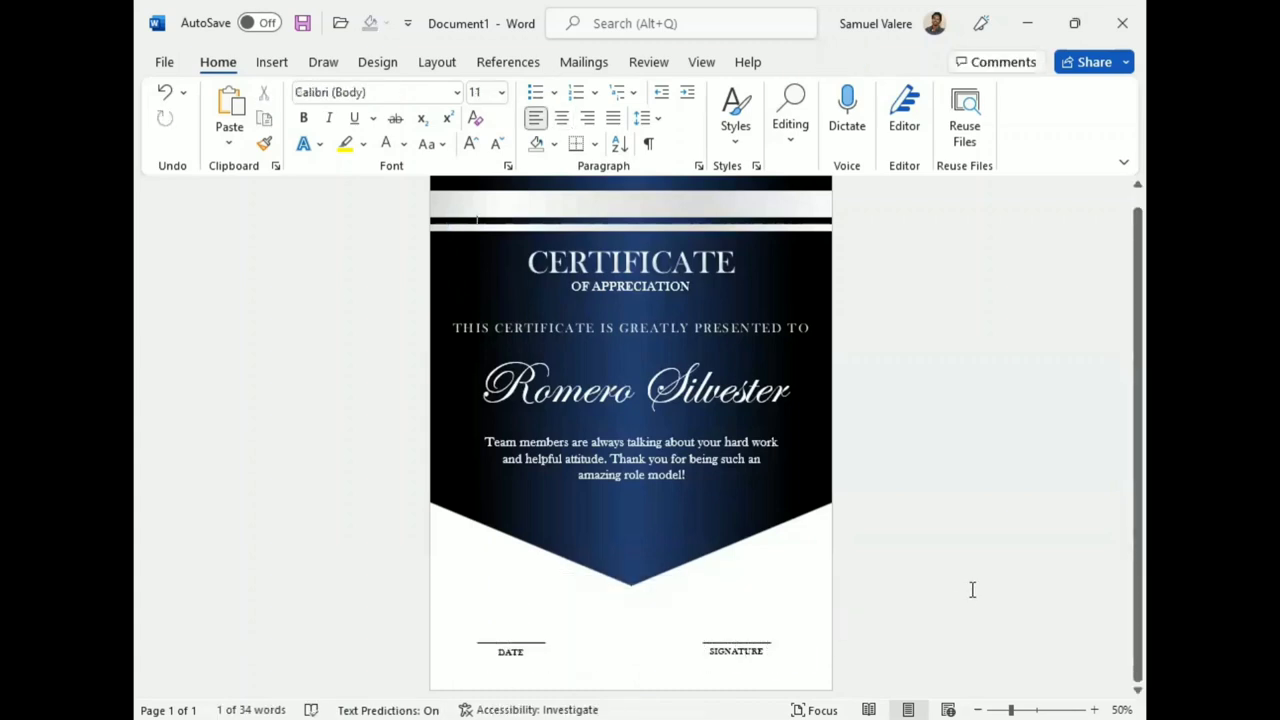
click(747, 652)
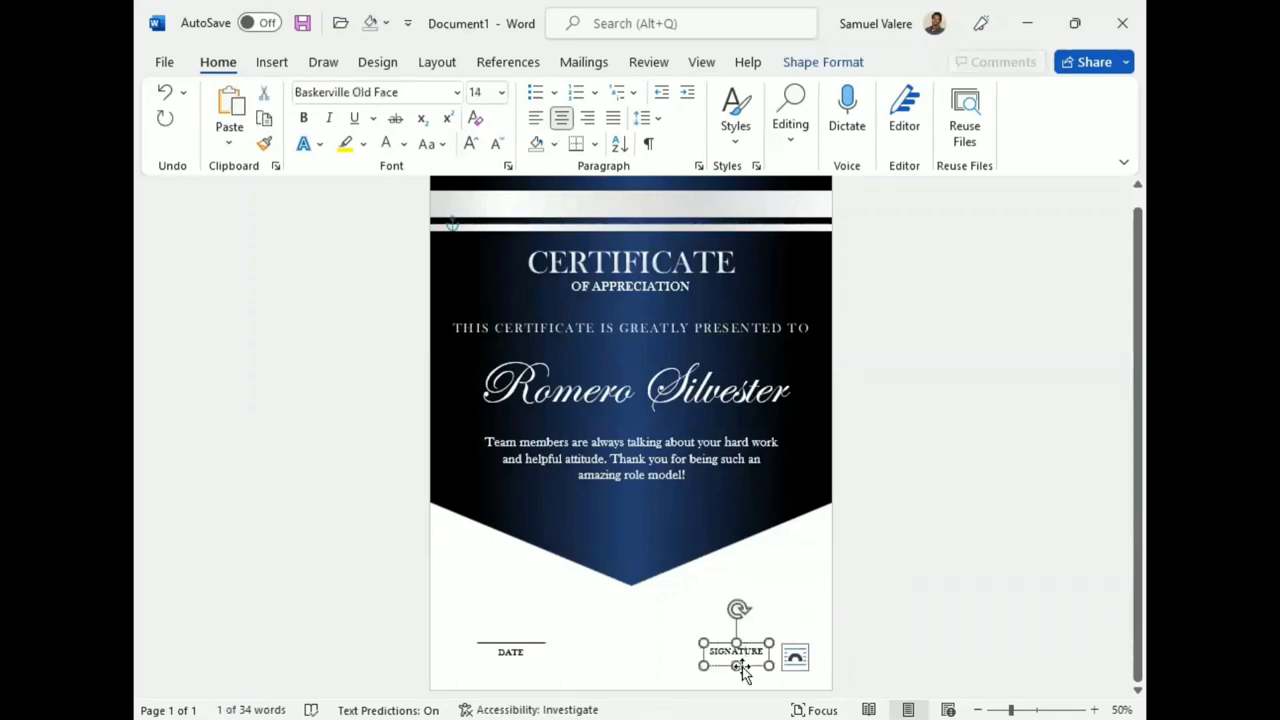
click(511, 656)
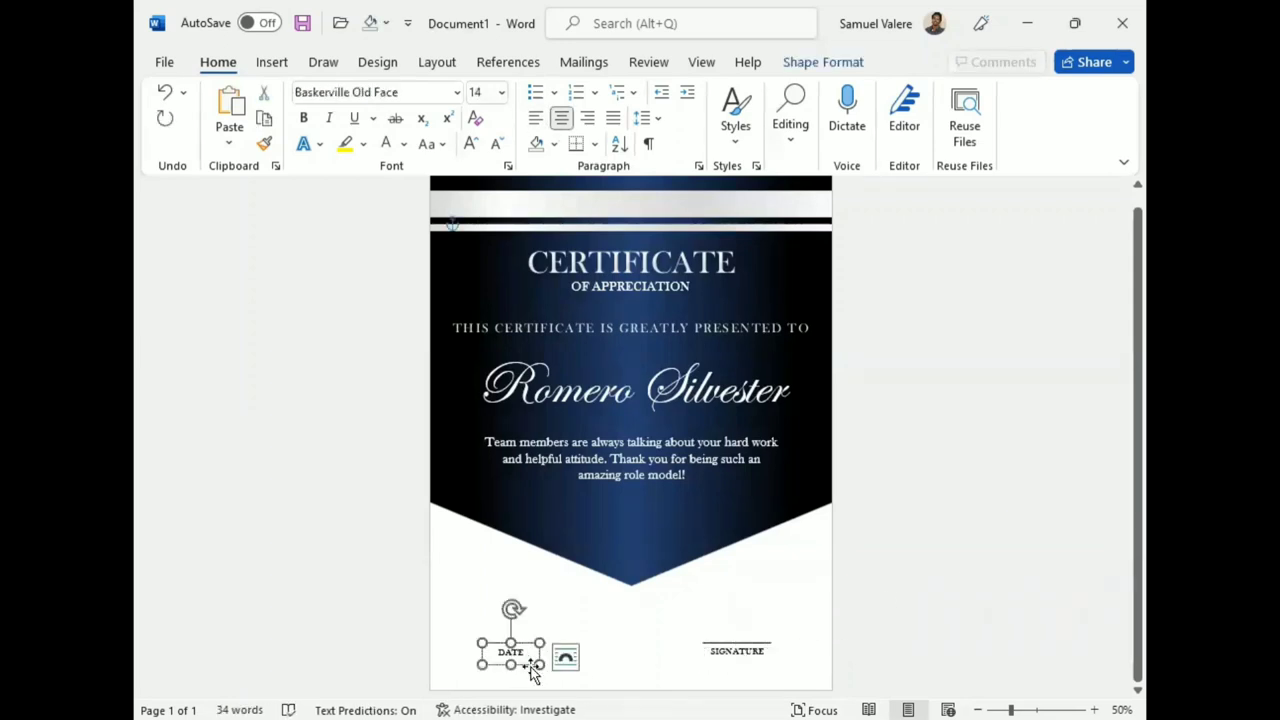
click(950, 526)
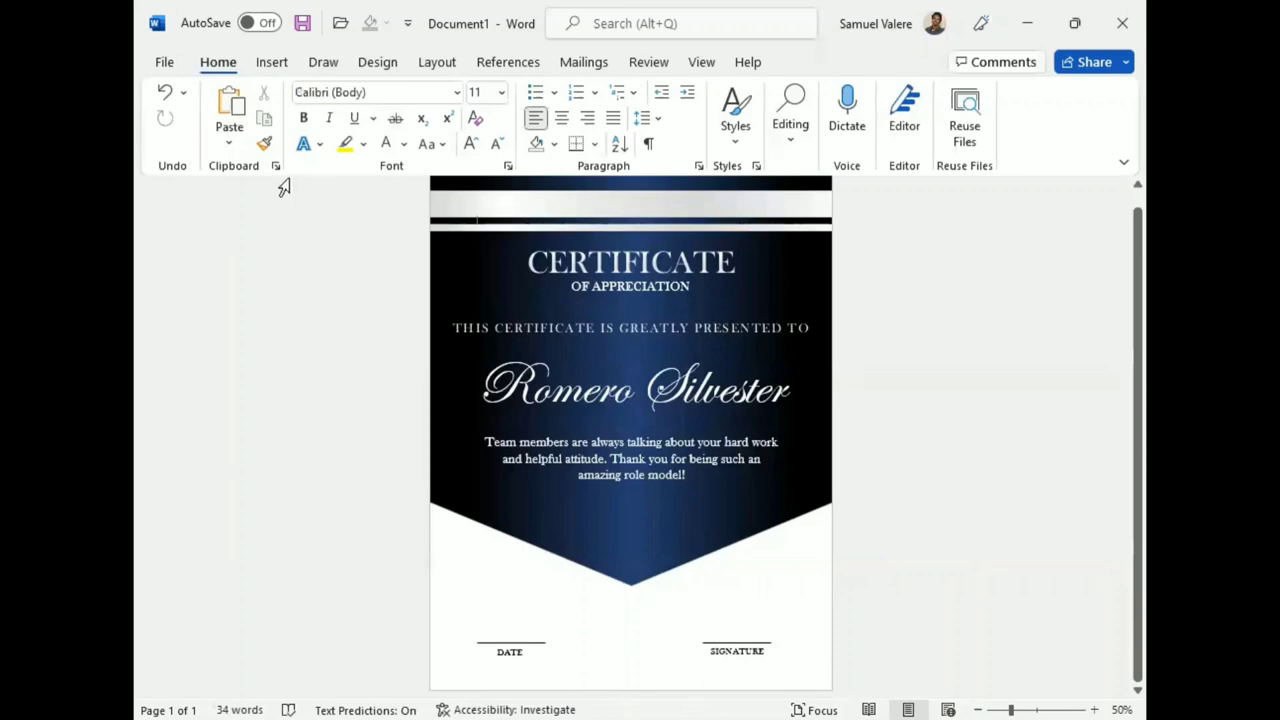
Step: Draw a flowchart oval just below the pennant's point
click(271, 64)
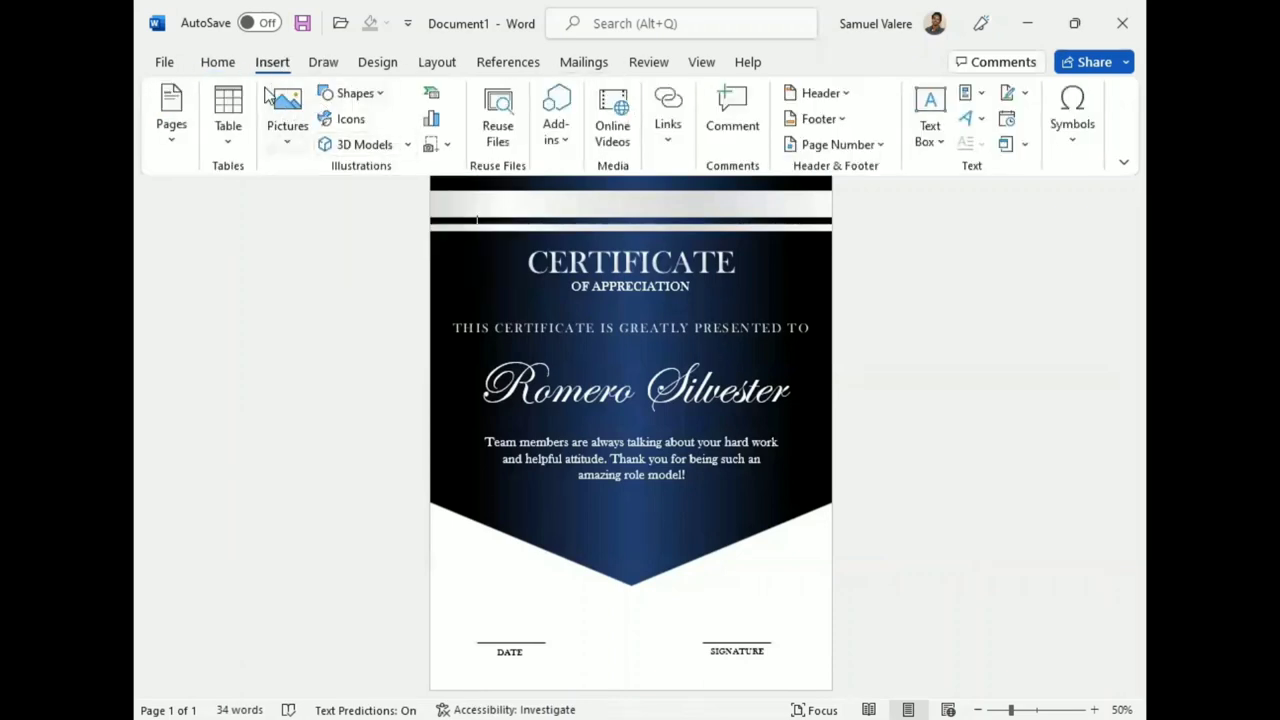
click(352, 93)
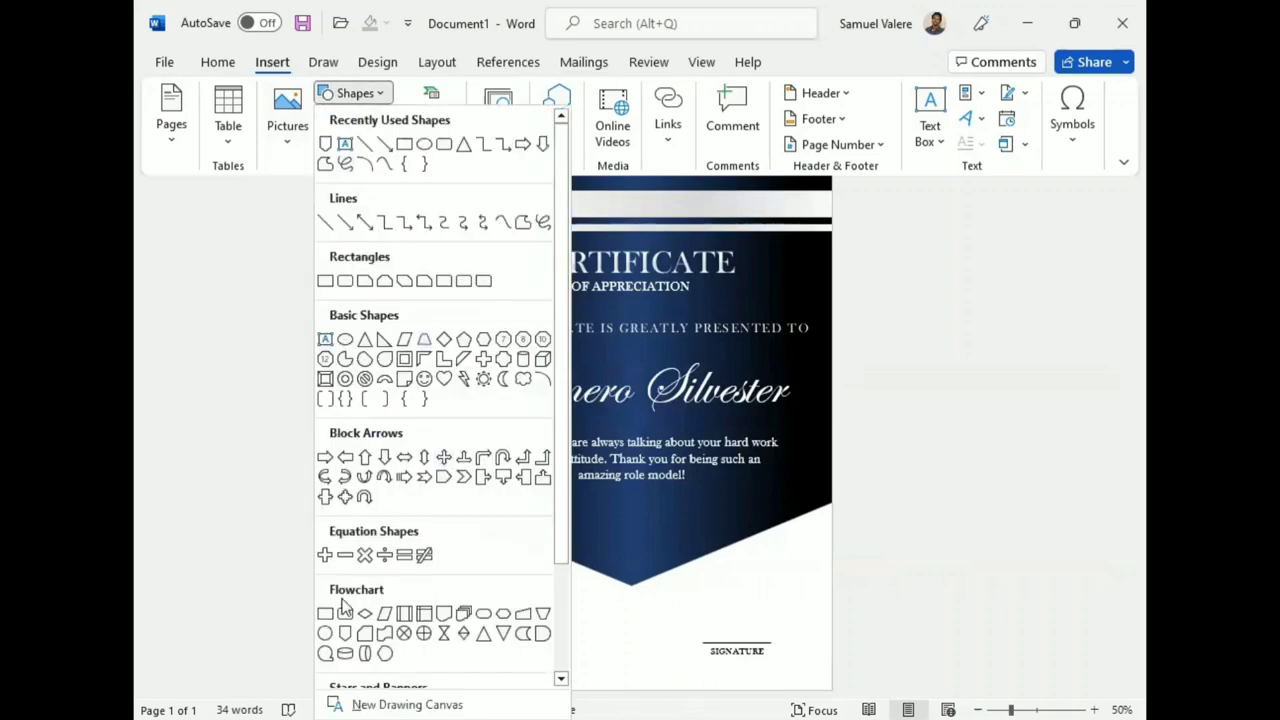
click(325, 634)
drag(597, 551, 670, 634)
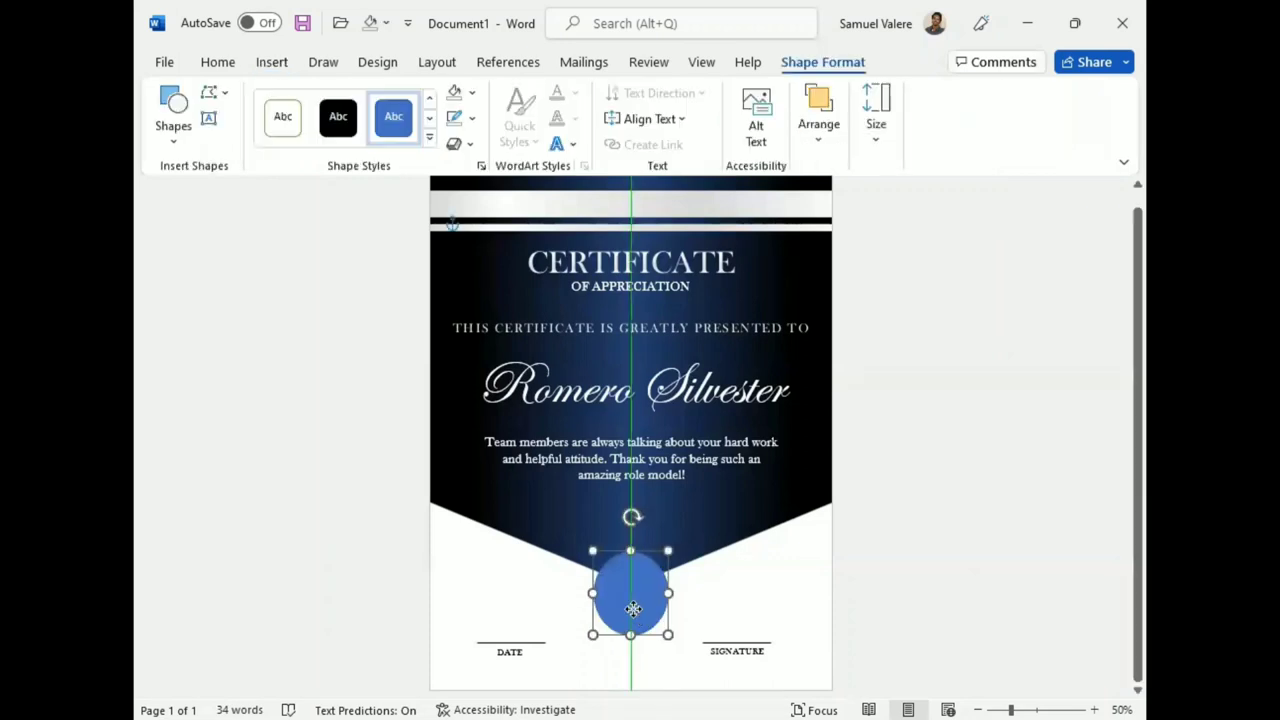
Step: Remove the oval's outline and fill it with a custom dark navy colour
click(466, 118)
mouse_move(543, 429)
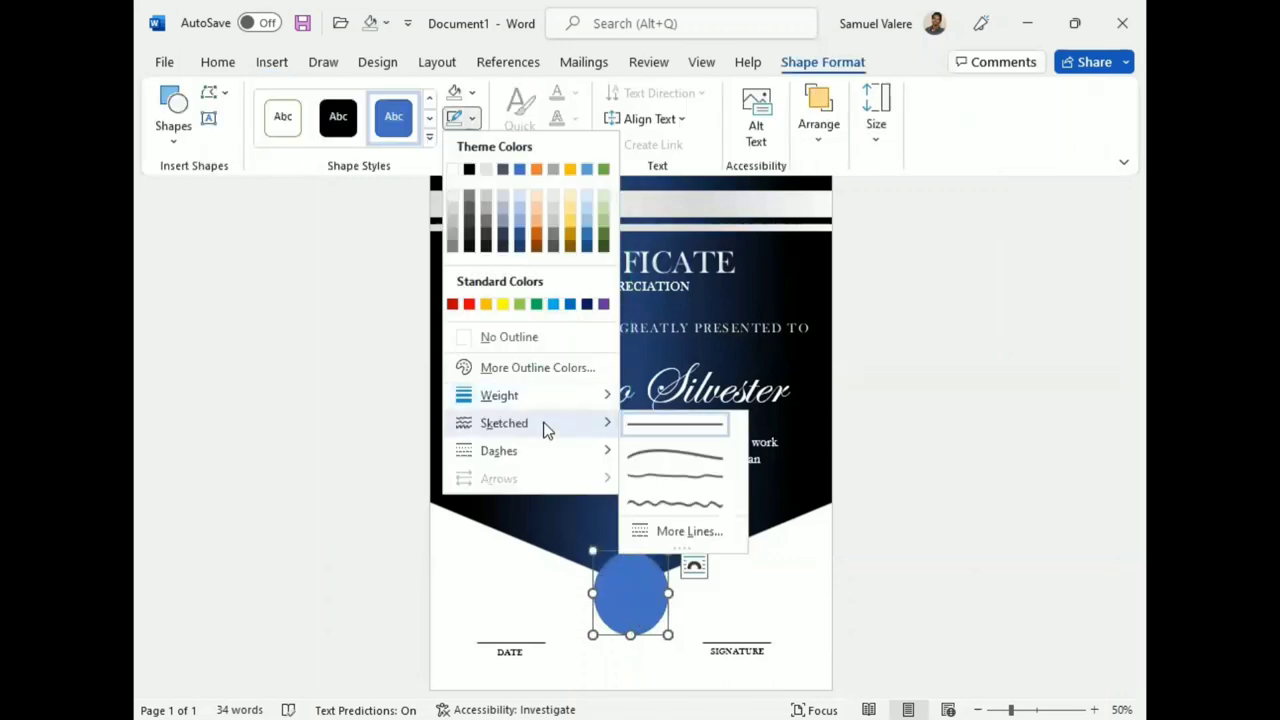
click(508, 336)
click(471, 92)
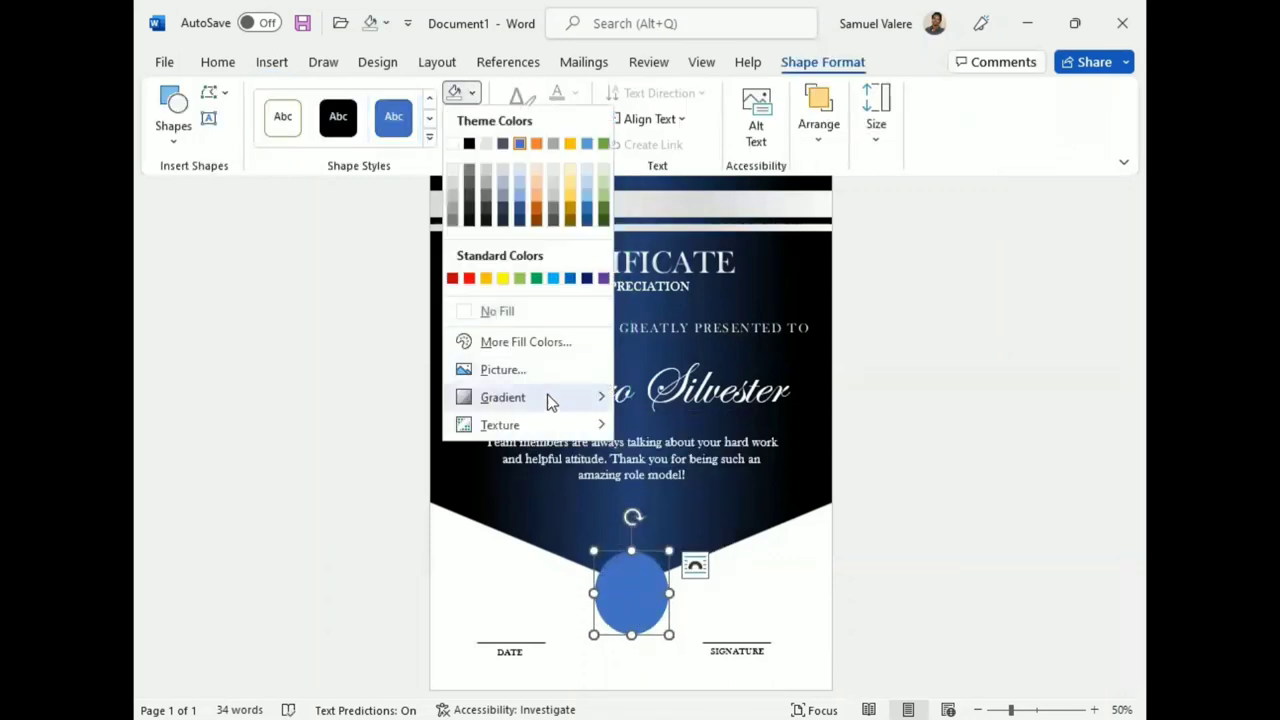
click(587, 277)
click(471, 92)
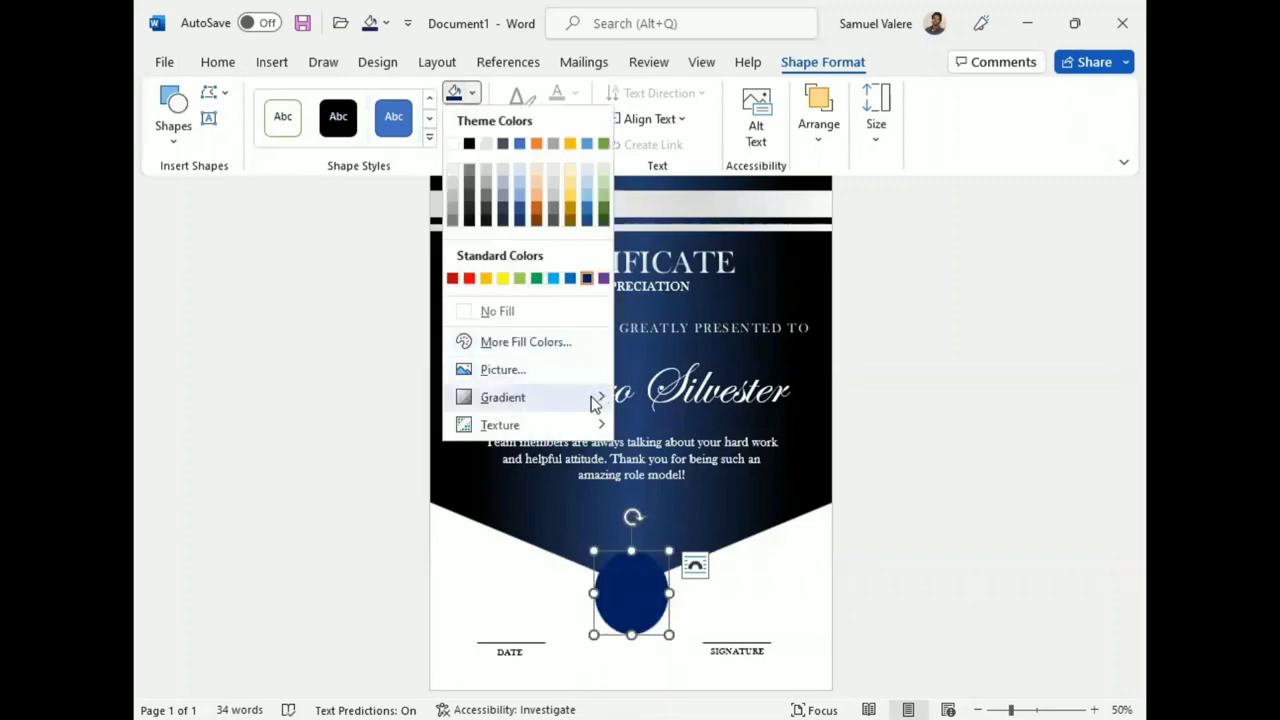
click(580, 342)
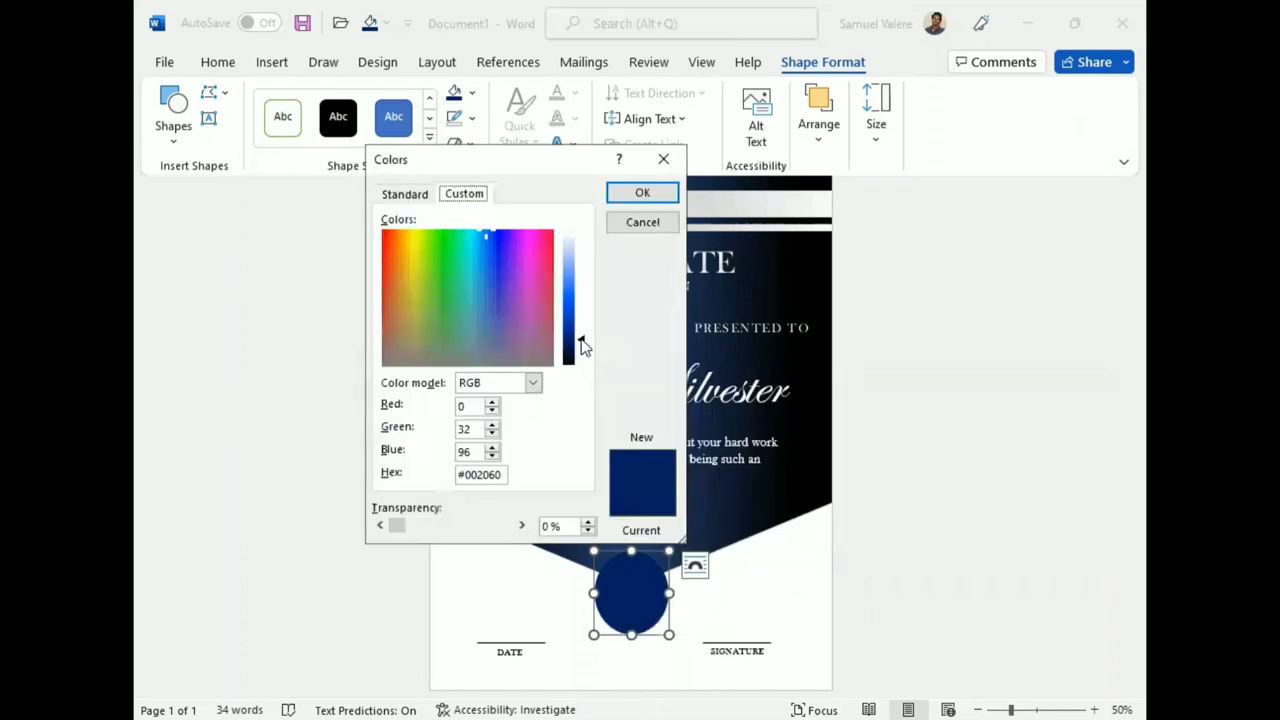
drag(581, 341, 585, 360)
click(643, 193)
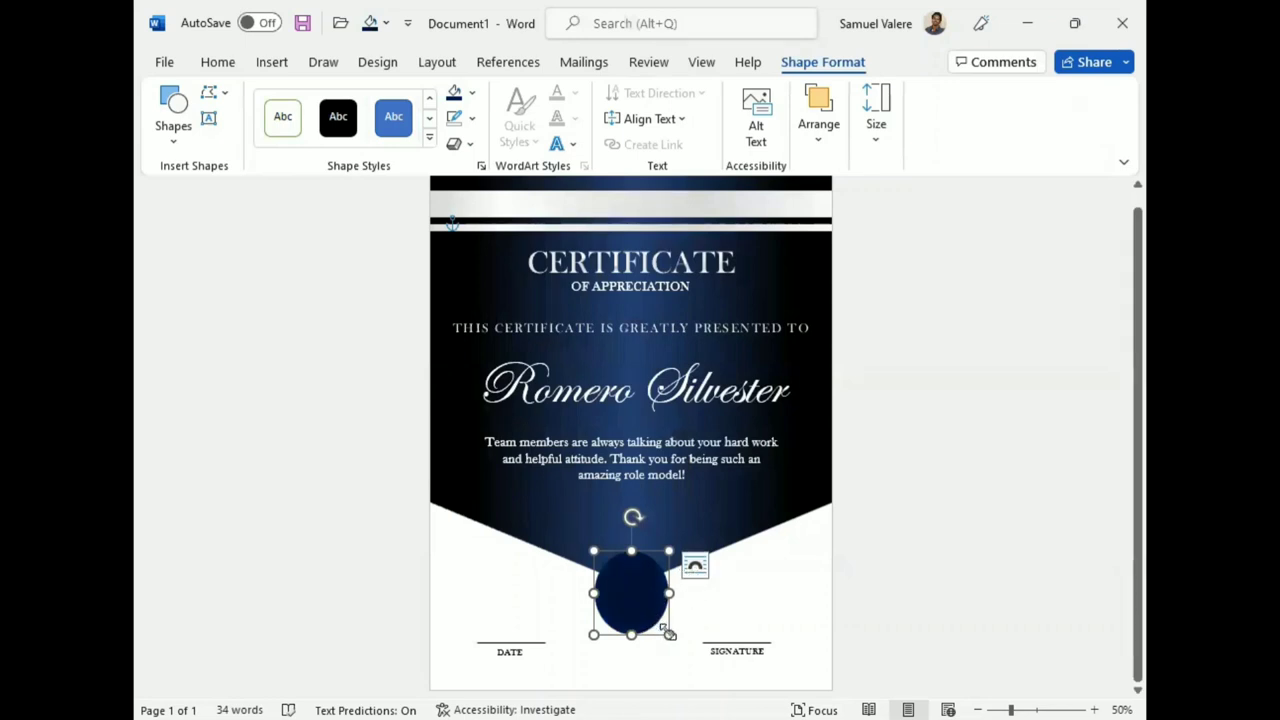
Step: Shrink the oval slightly to fit between the DATE and SIGNATURE lines
drag(669, 634, 637, 606)
drag(671, 560, 649, 597)
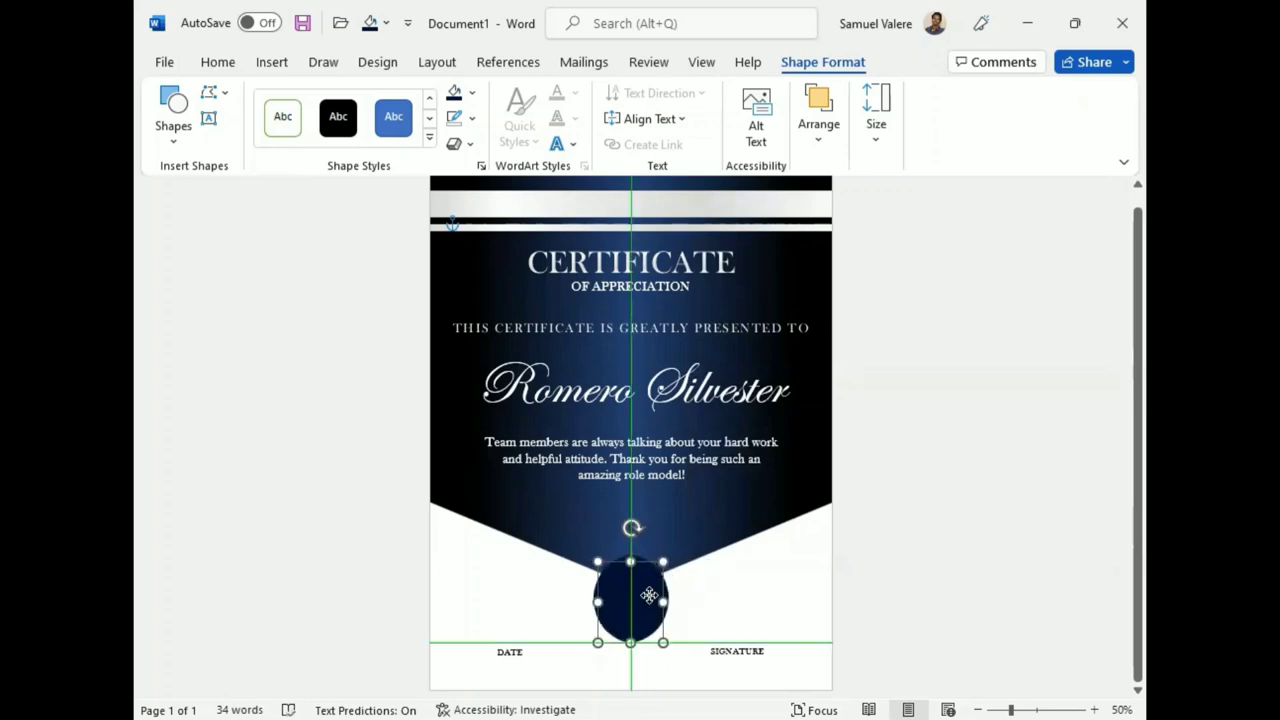
click(472, 92)
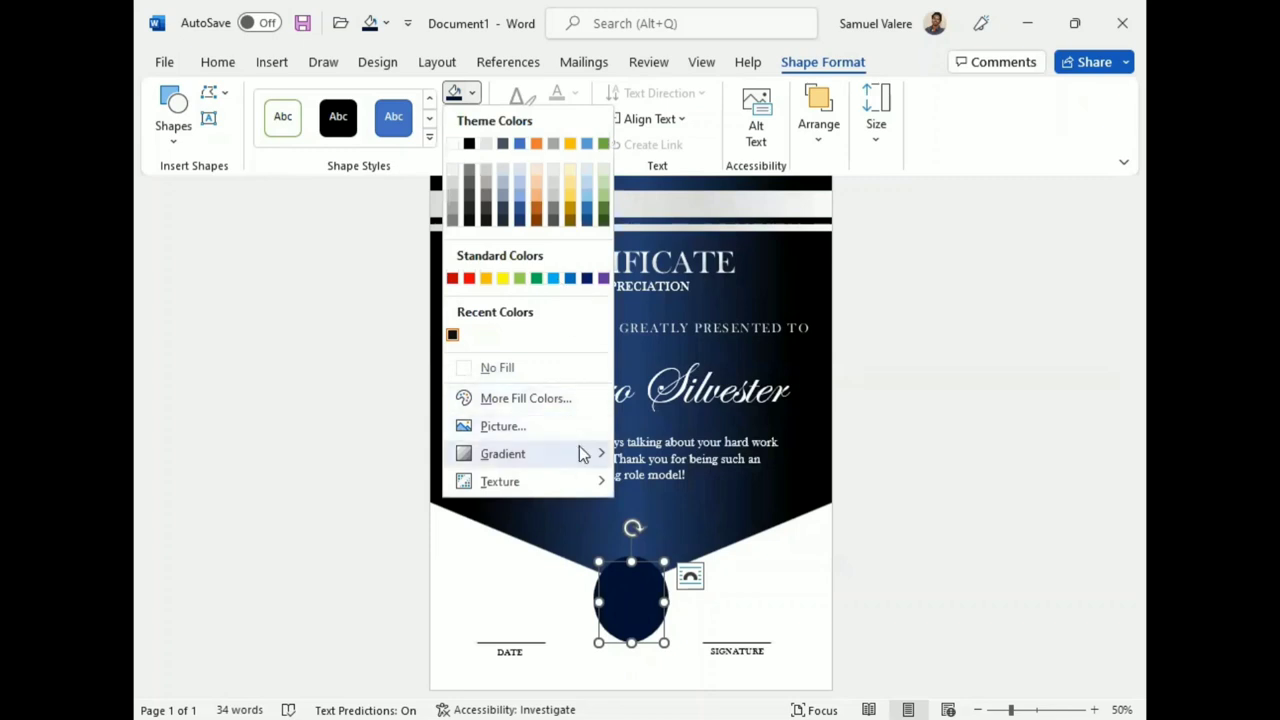
Step: Switch the oval to a gradient fill at a 180° angle
mouse_move(579, 450)
click(694, 697)
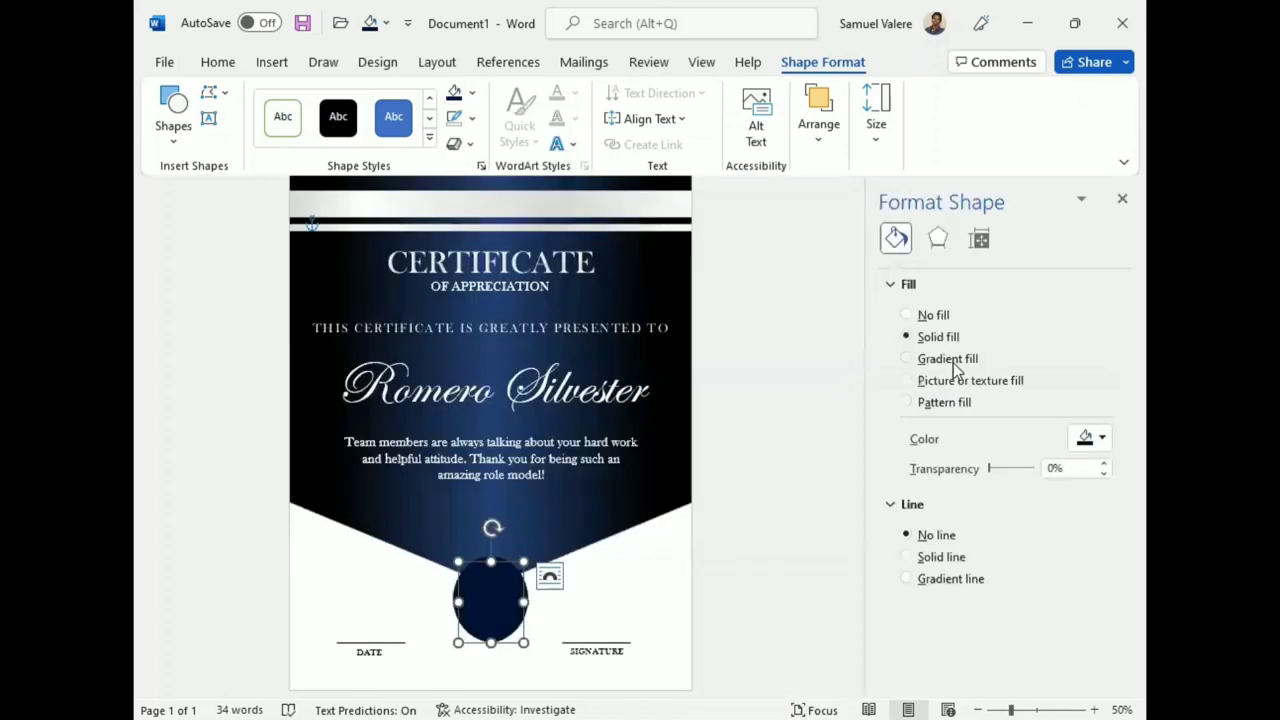
click(908, 358)
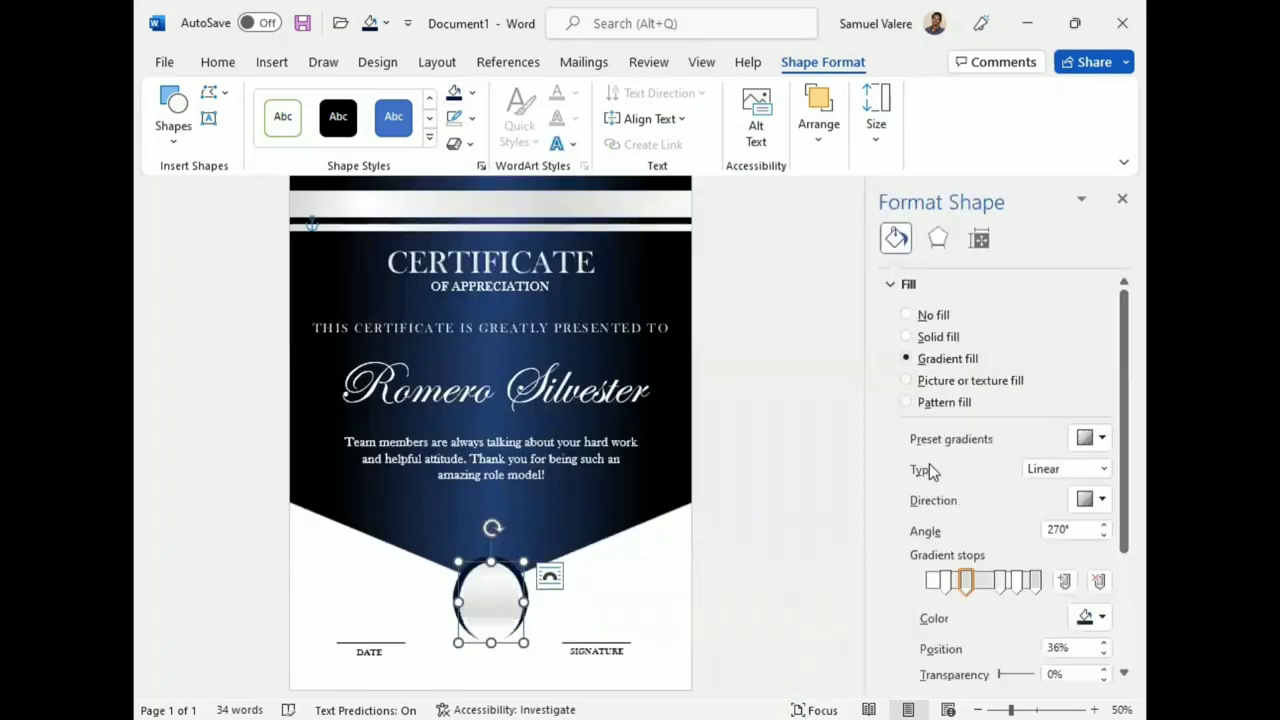
click(1104, 500)
click(990, 550)
Step: Remove the extra gradient stops and place the remaining stops at 11%, 25%, 51% and 88%
click(945, 581)
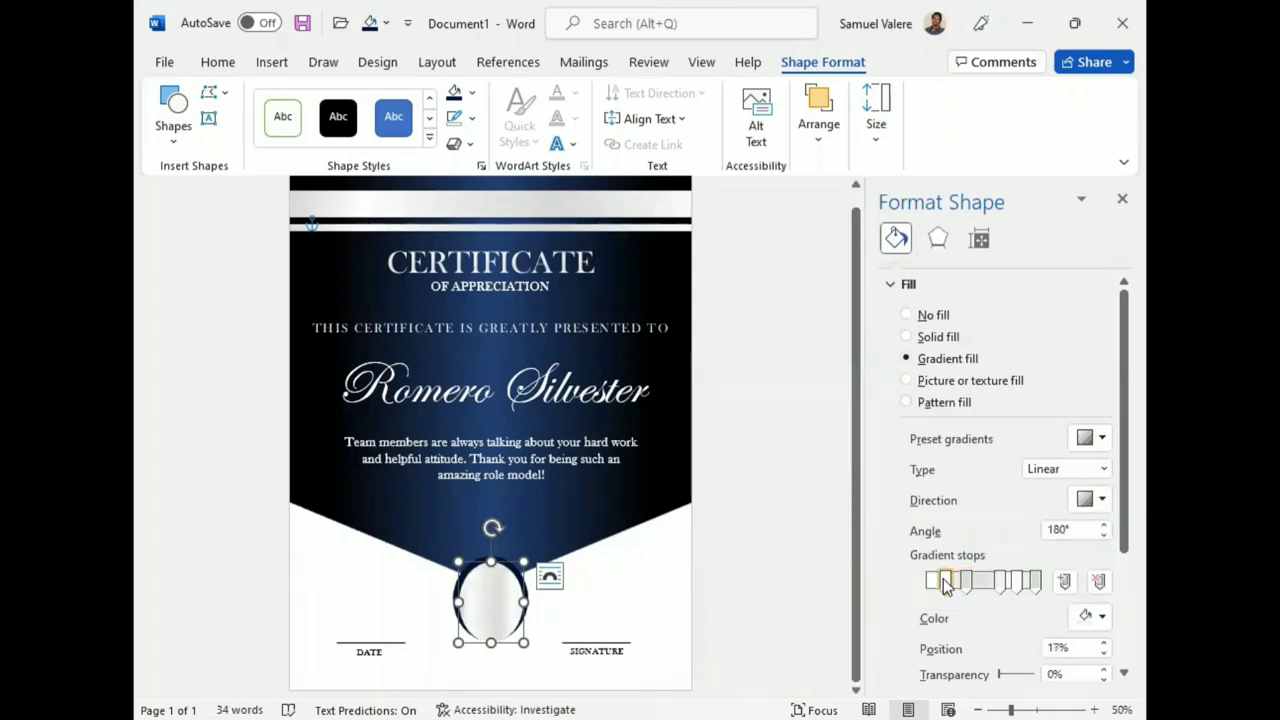
mouse_move(945, 581)
mouse_down()
mouse_move(962, 584)
mouse_move(951, 584)
mouse_up()
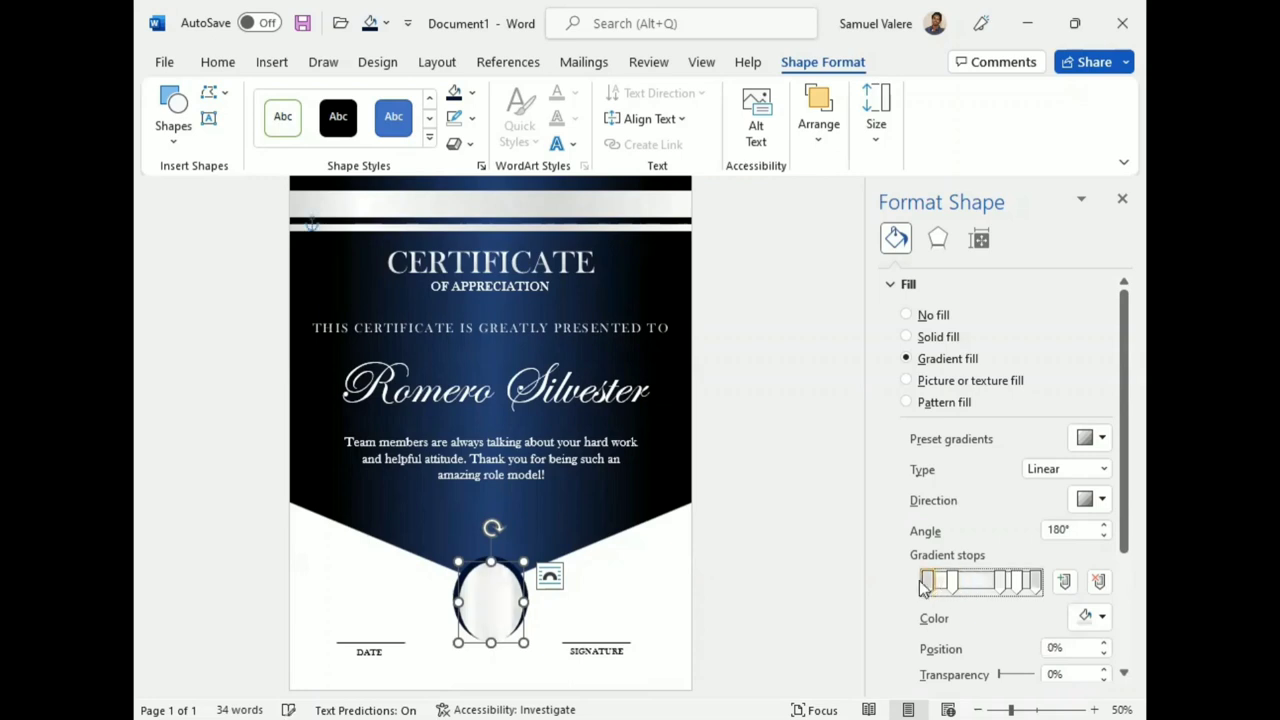
click(1100, 582)
click(1100, 582)
click(1100, 582)
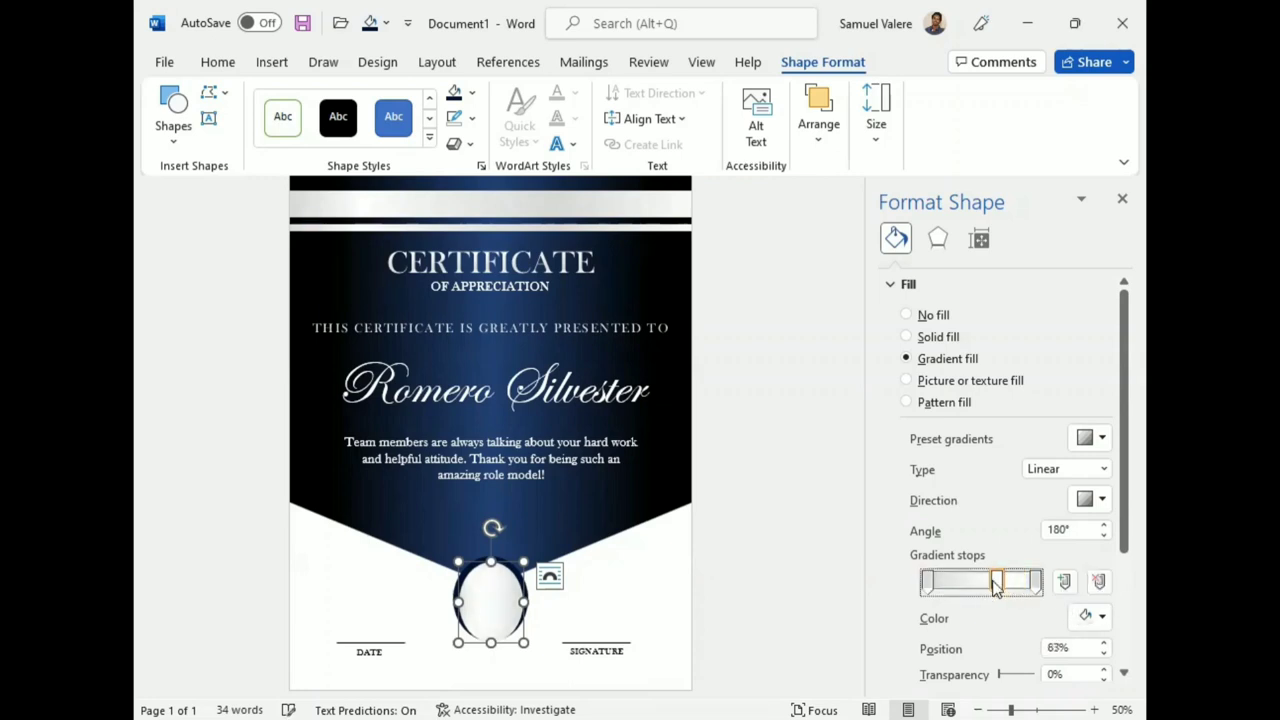
drag(995, 582, 980, 587)
click(1104, 618)
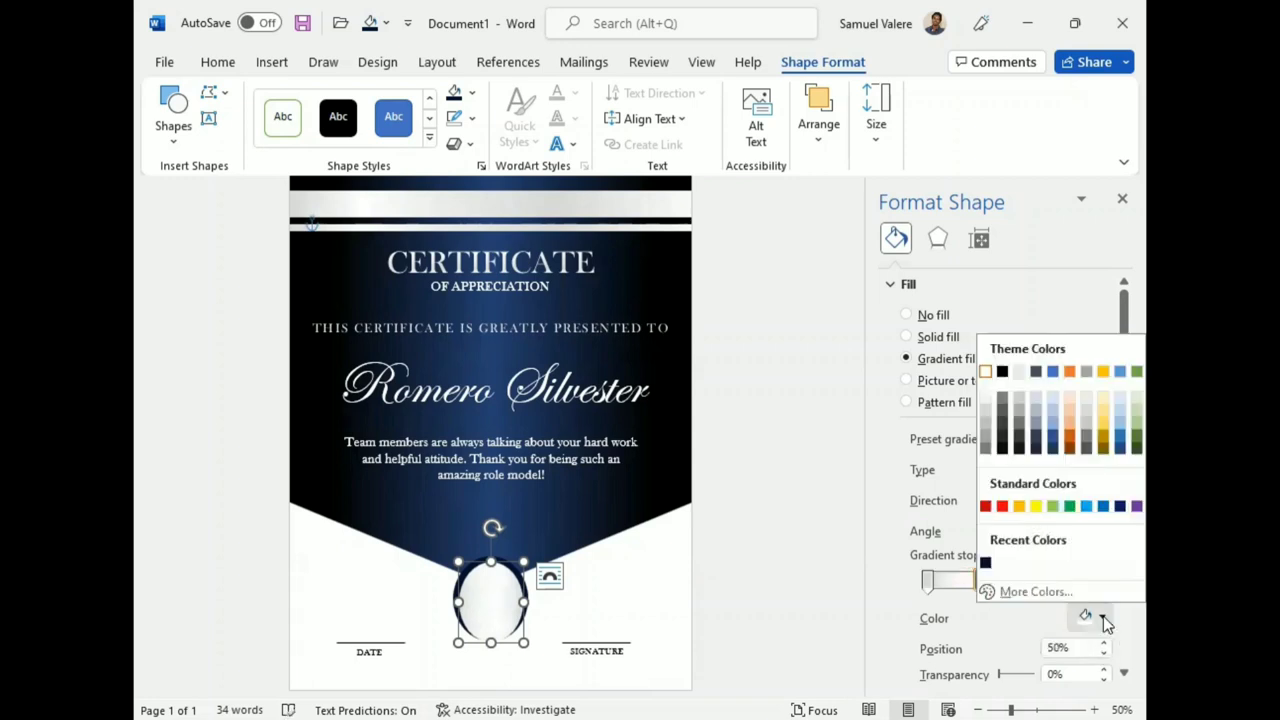
click(1103, 616)
drag(1034, 582, 1022, 585)
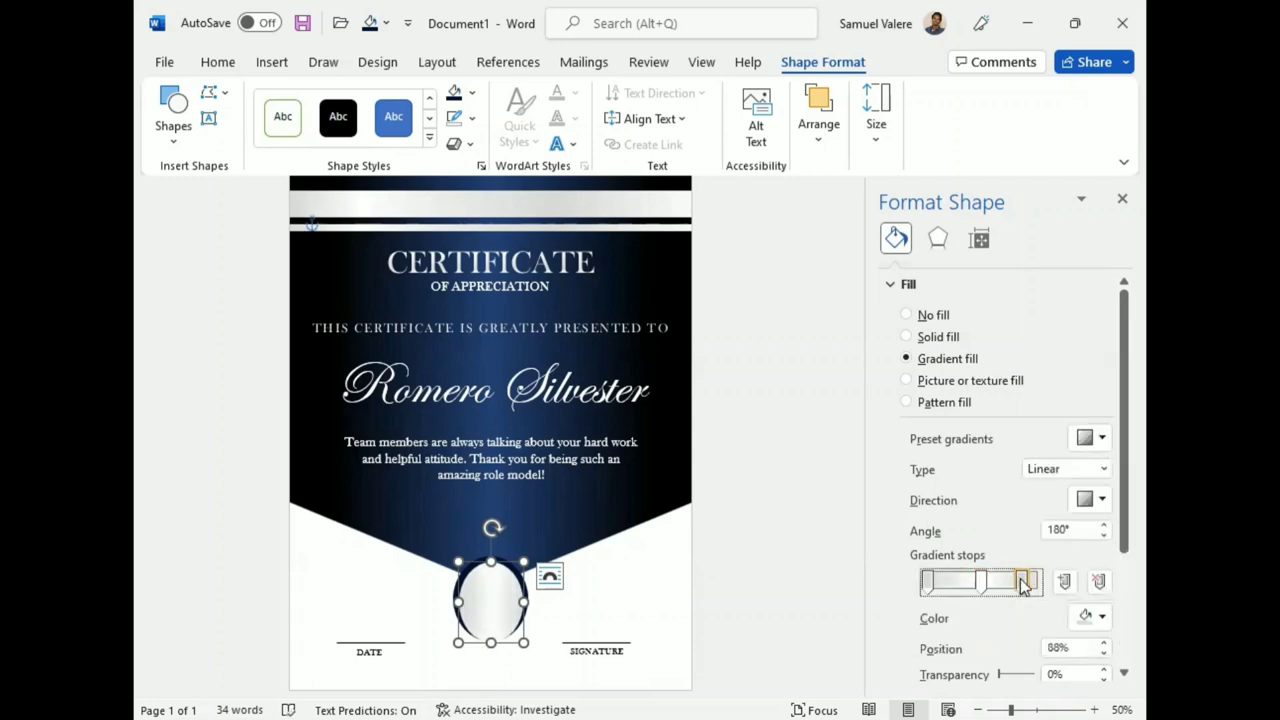
drag(928, 585, 950, 590)
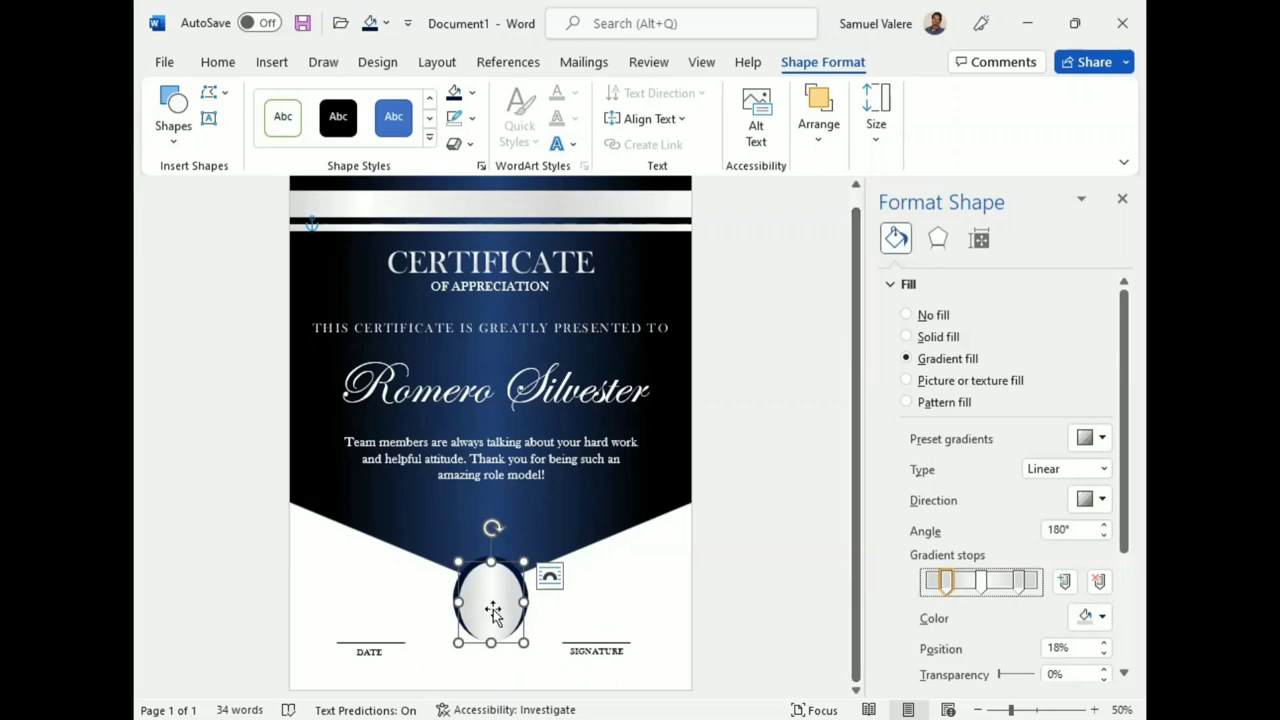
Step: Close the Format Shape pane and widen the oval seal slightly to the left
click(1122, 199)
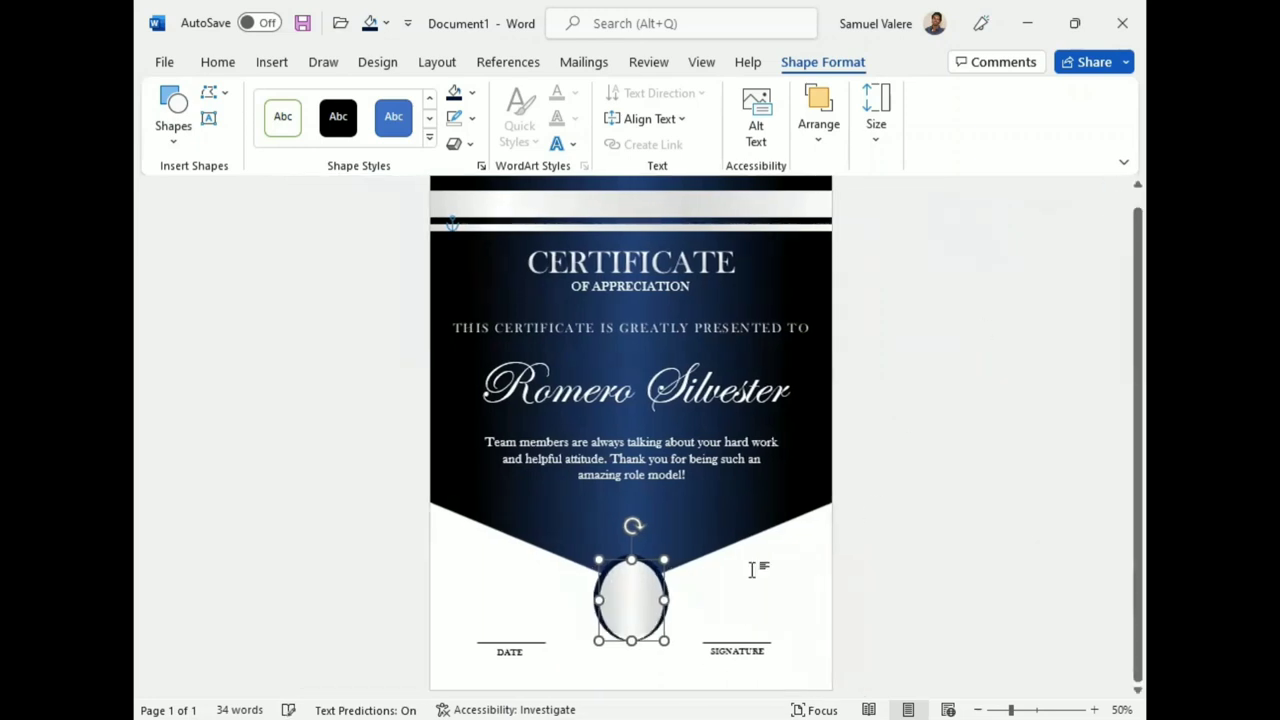
click(906, 591)
click(595, 600)
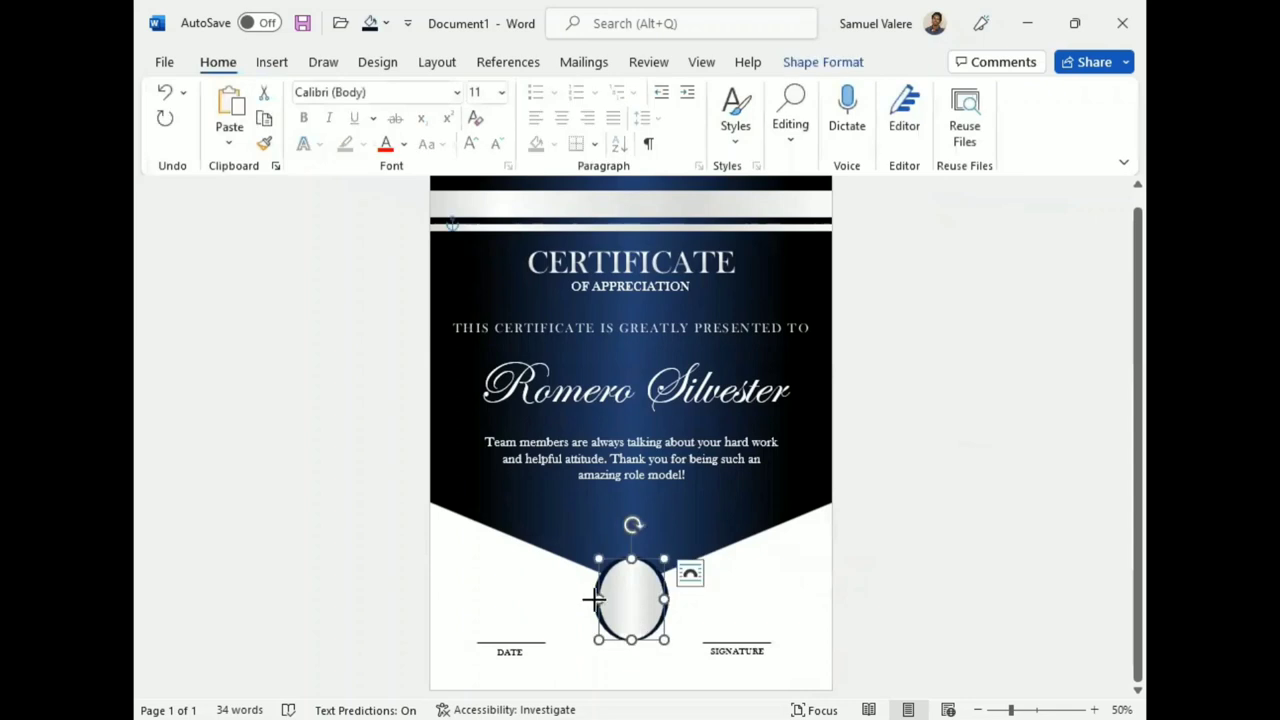
drag(597, 600, 593, 600)
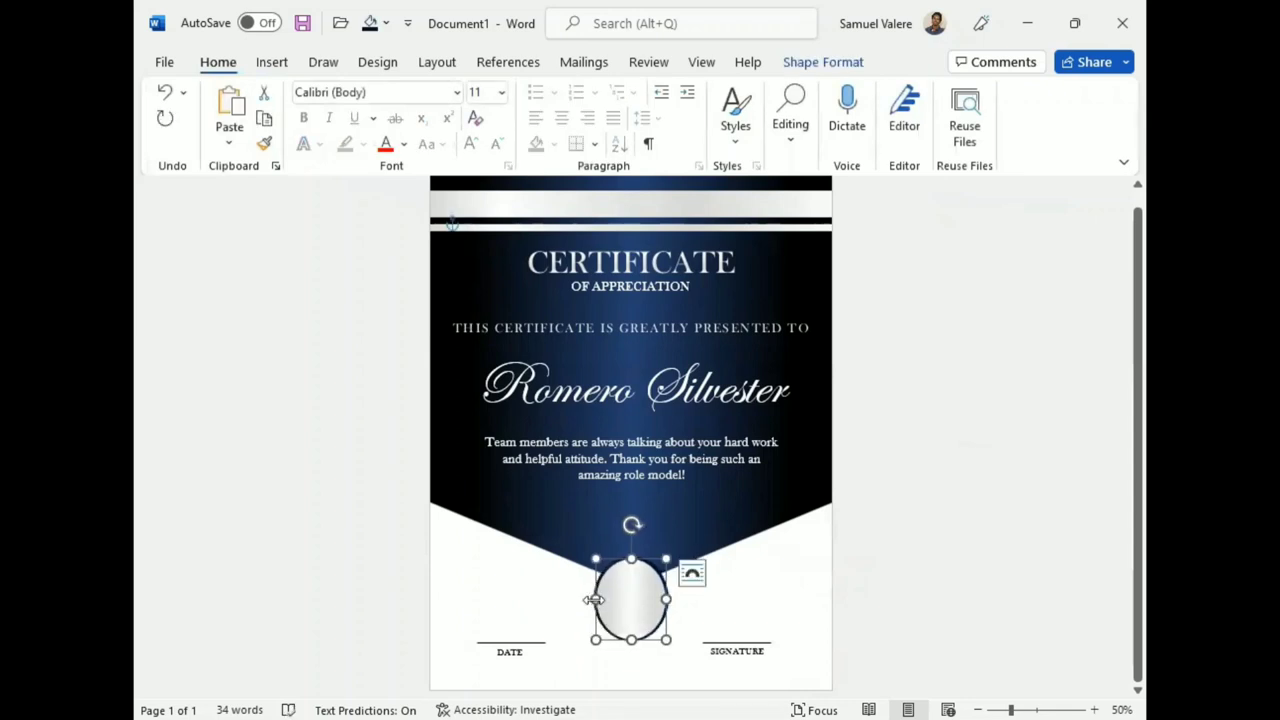
click(969, 554)
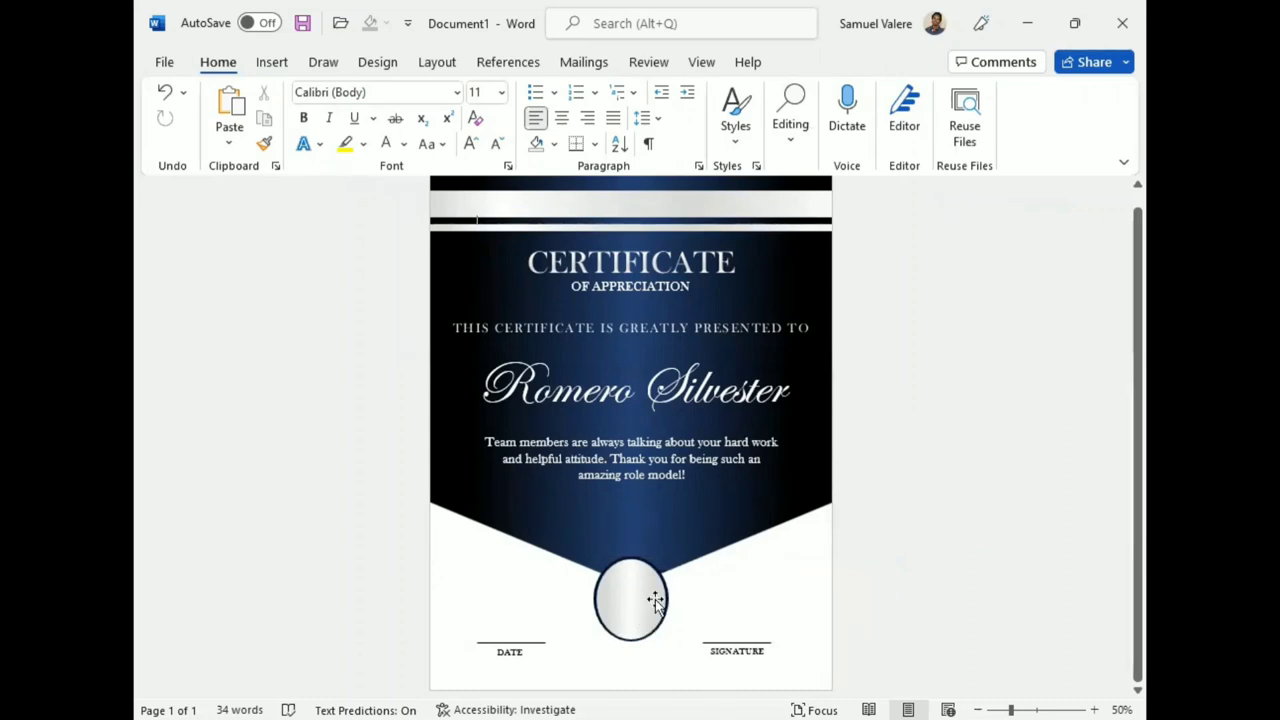
Step: Draw a text box across the oval seal and type the seal word
click(270, 66)
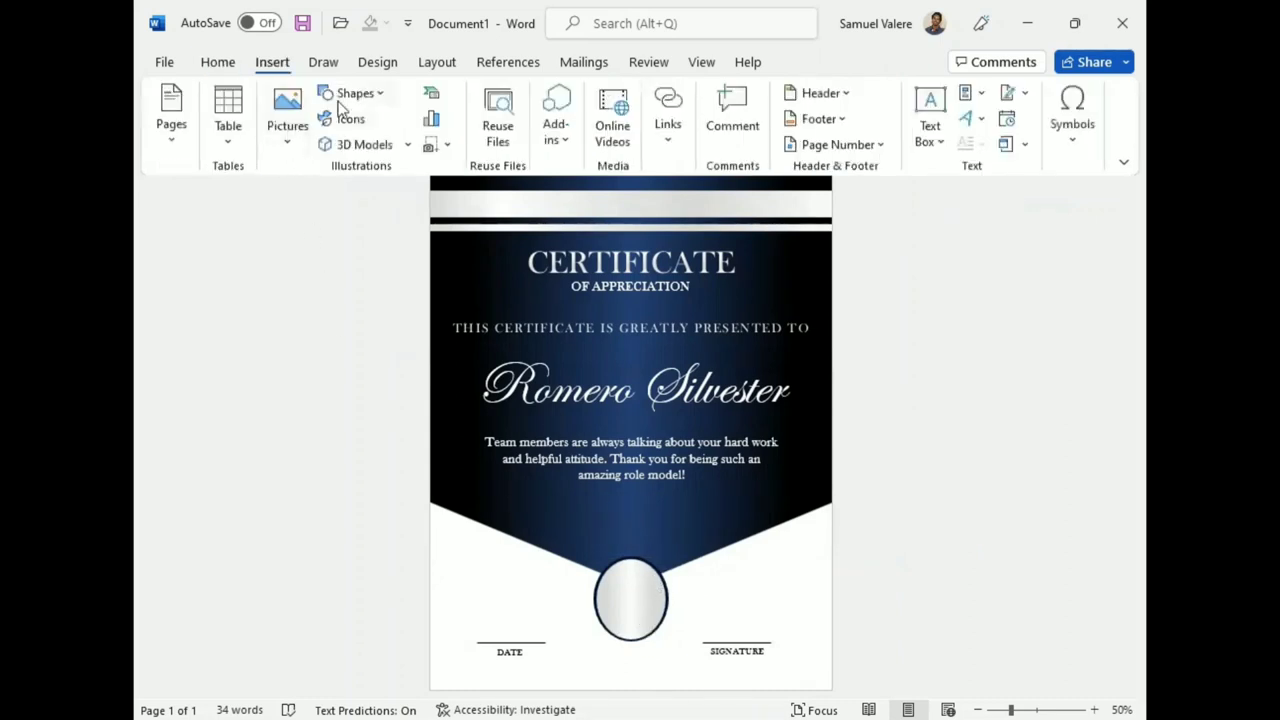
click(375, 93)
click(360, 143)
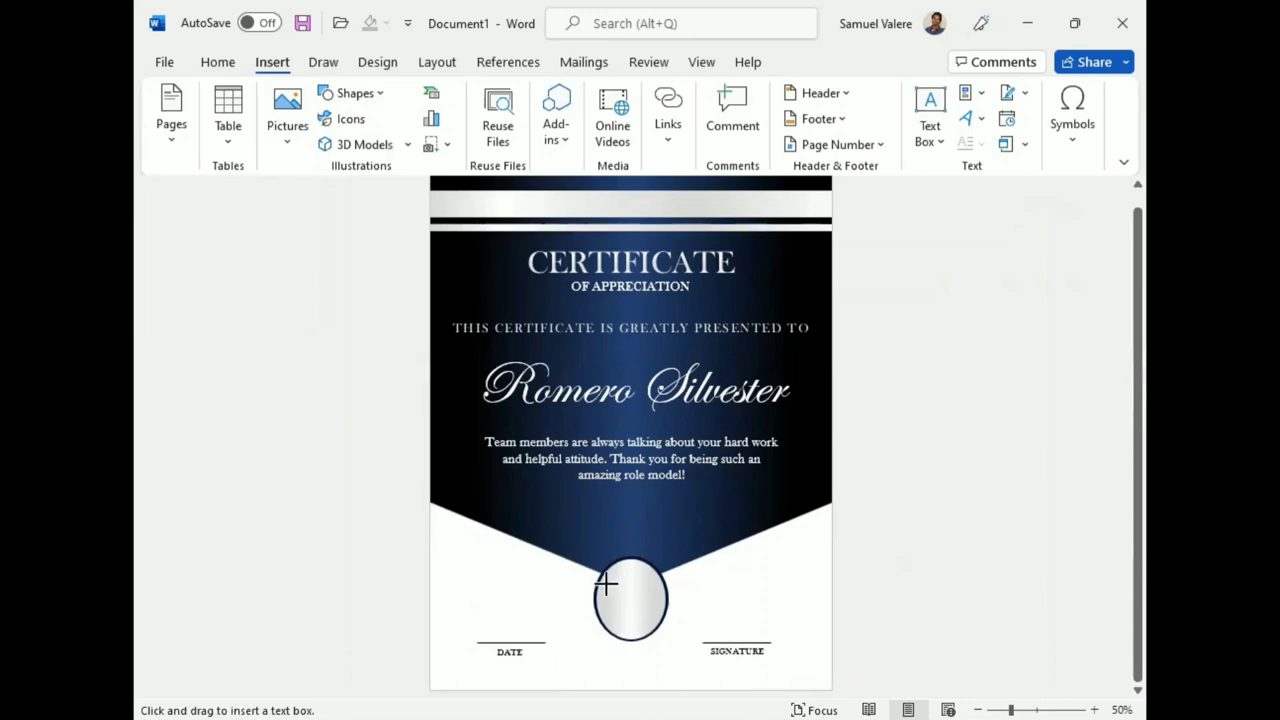
drag(597, 590, 652, 612)
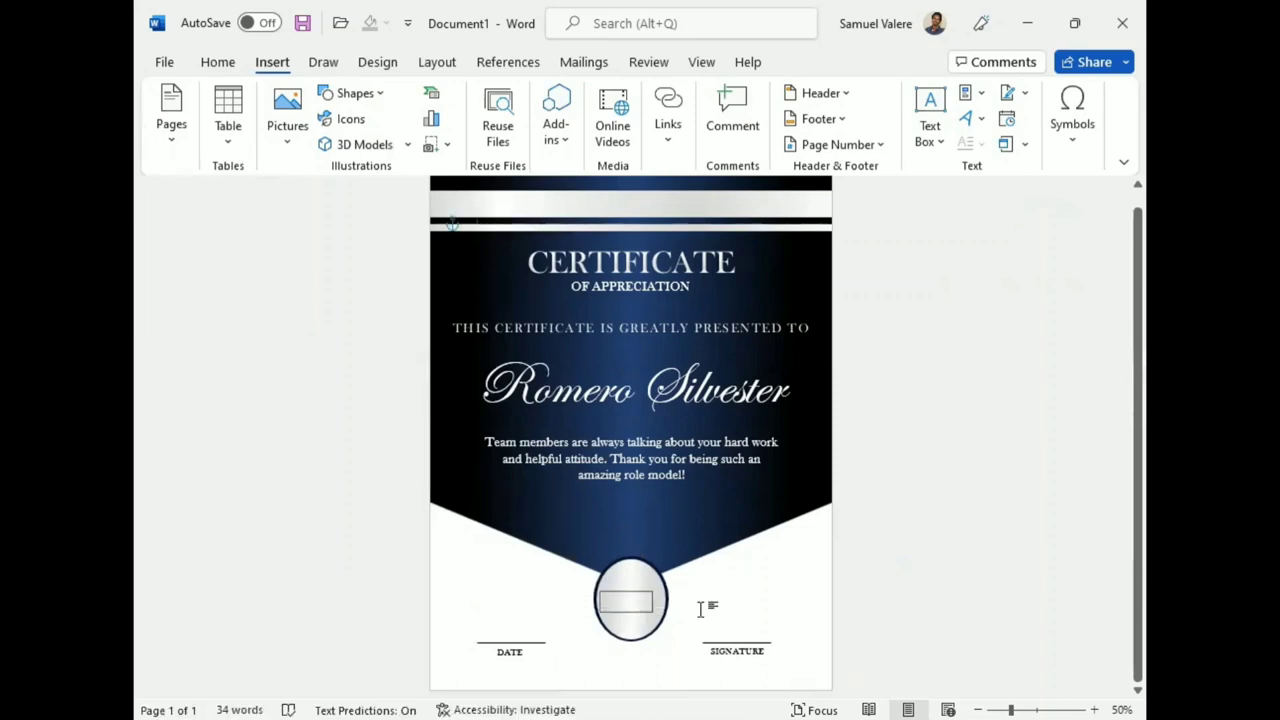
text(Hi)
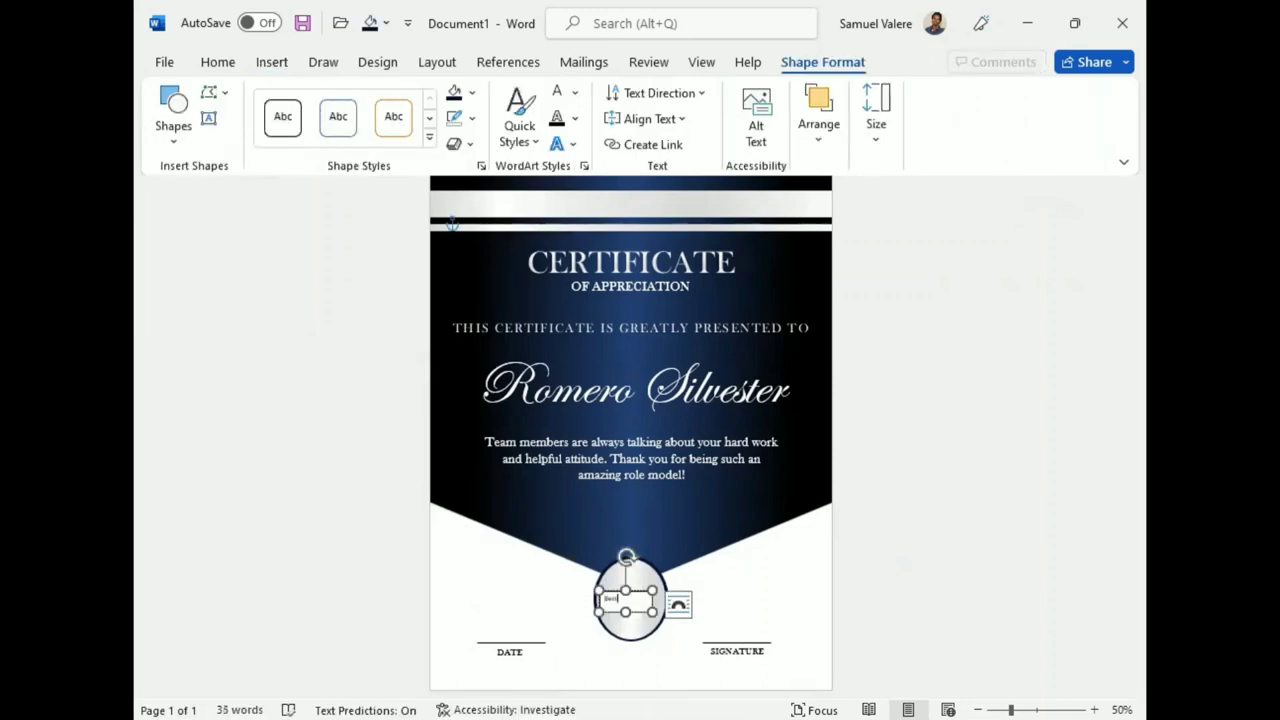
Step: Set the seal word in Edwardian Script ITC at size 16
double_click(612, 598)
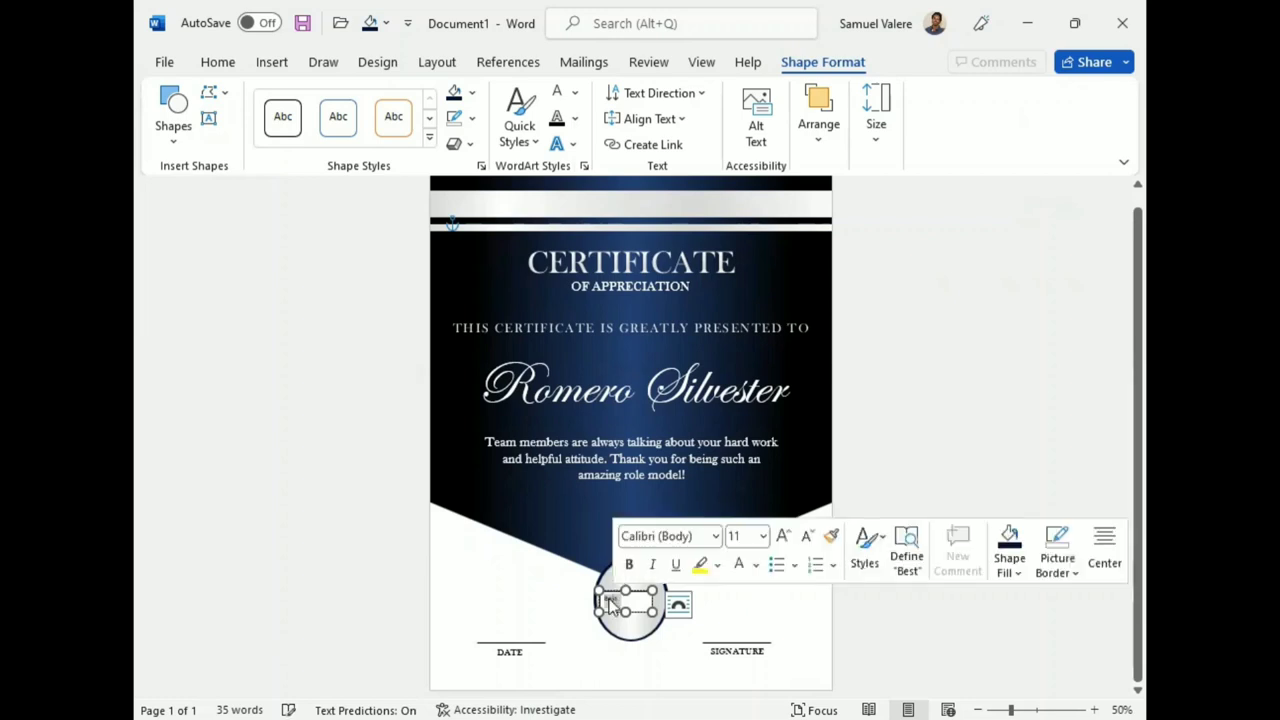
click(219, 66)
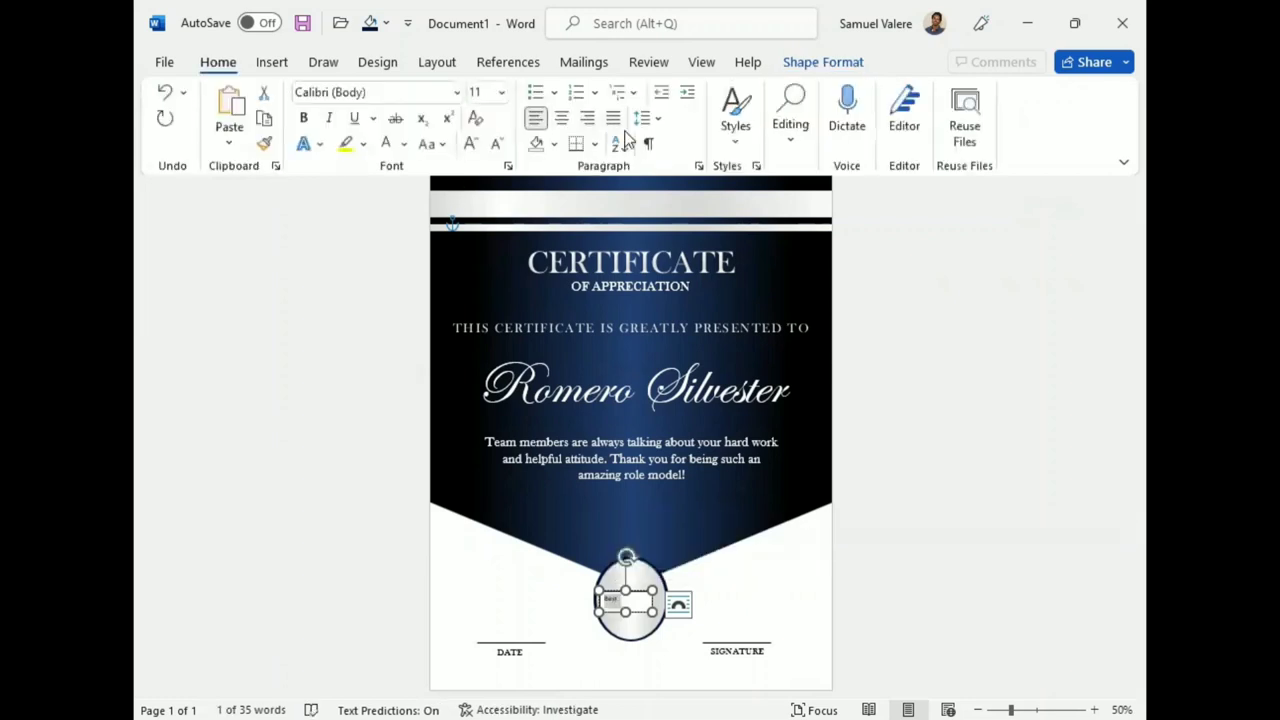
click(370, 92)
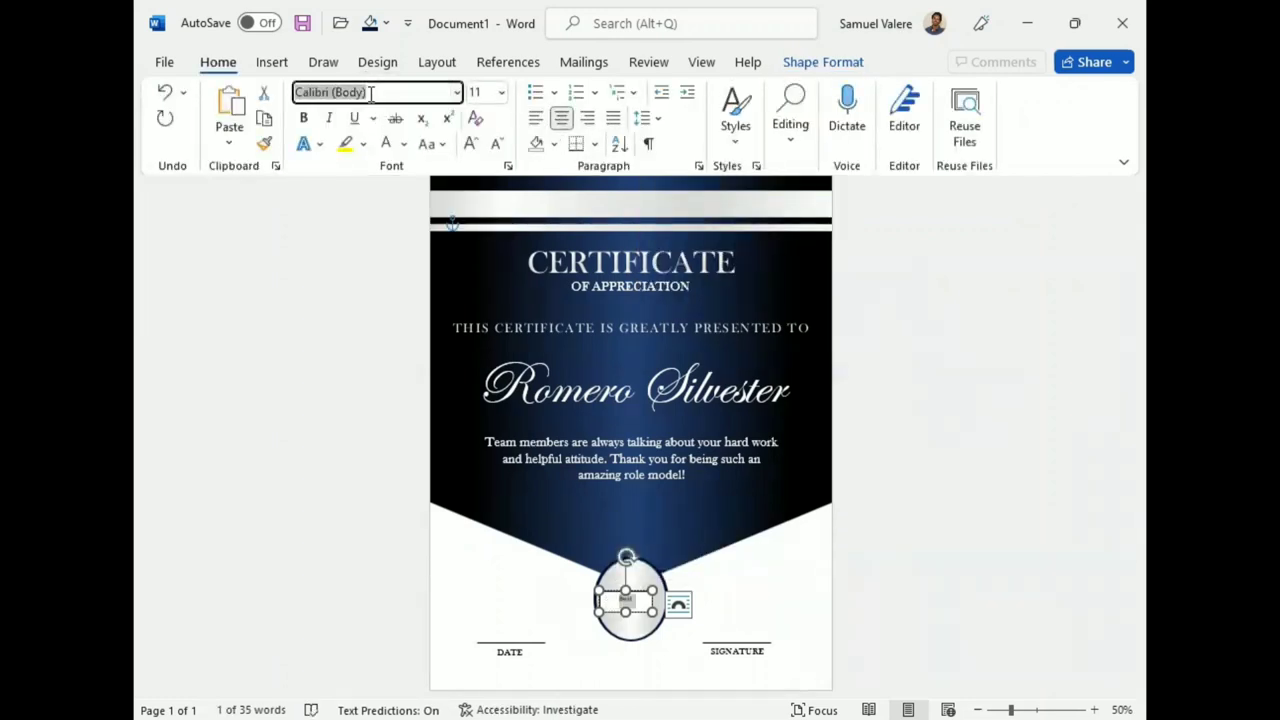
text(Edwardian Script ITC)
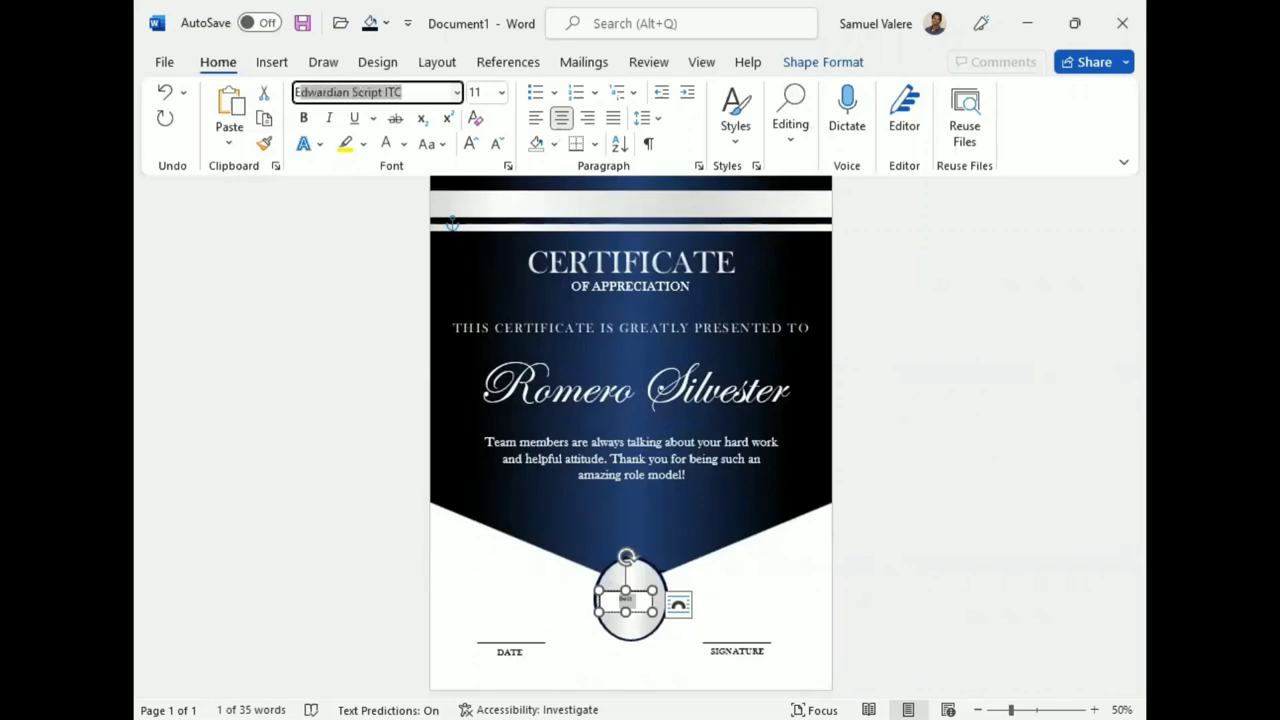
key(Return)
click(470, 145)
click(470, 145)
click(470, 145)
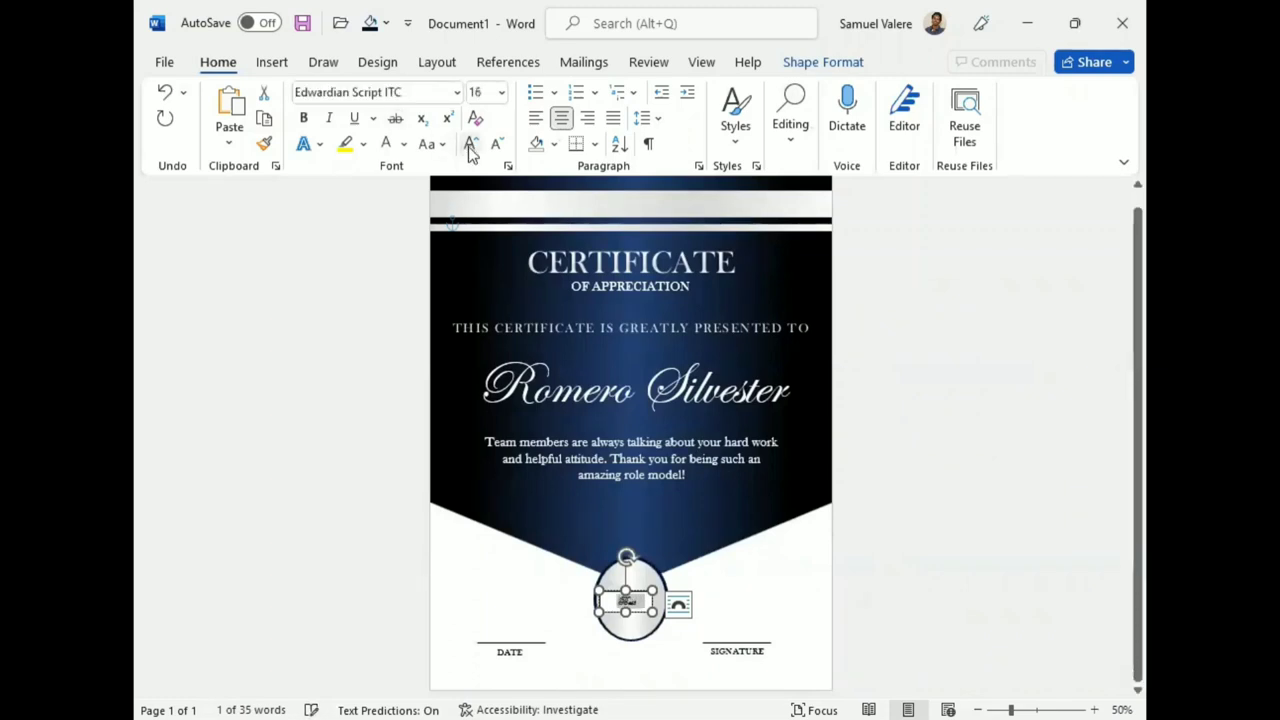
click(470, 145)
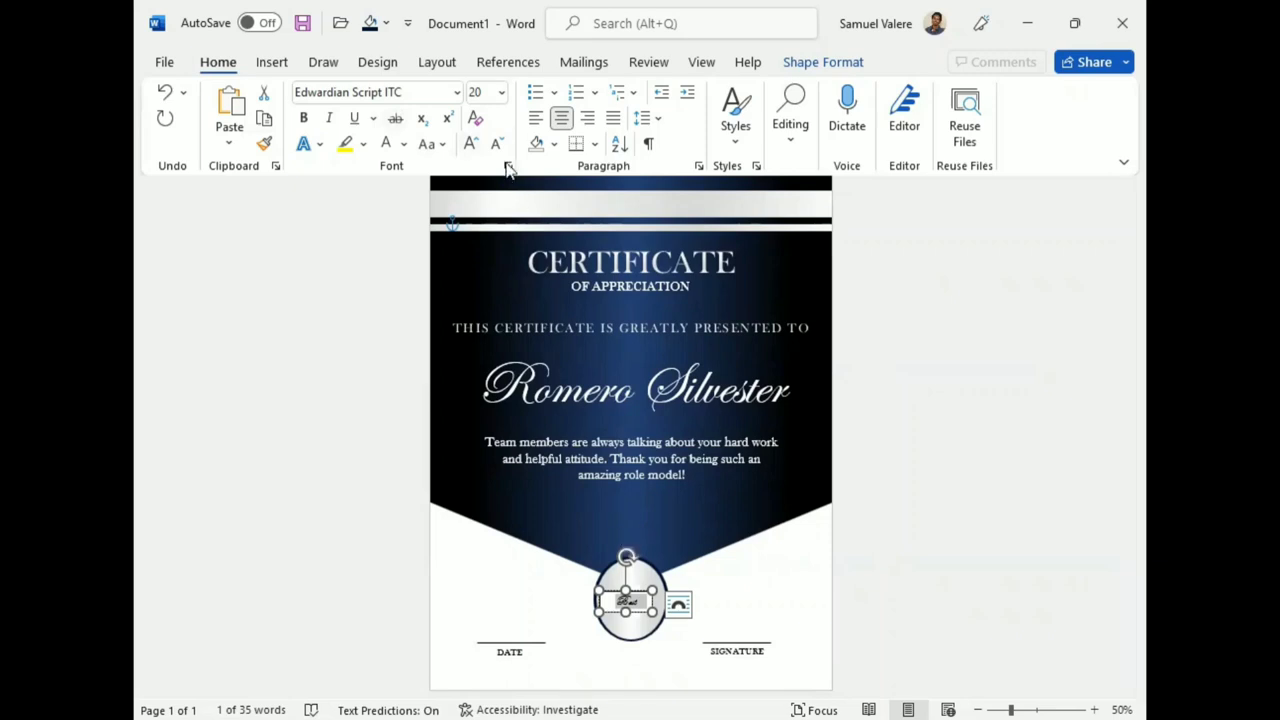
click(404, 144)
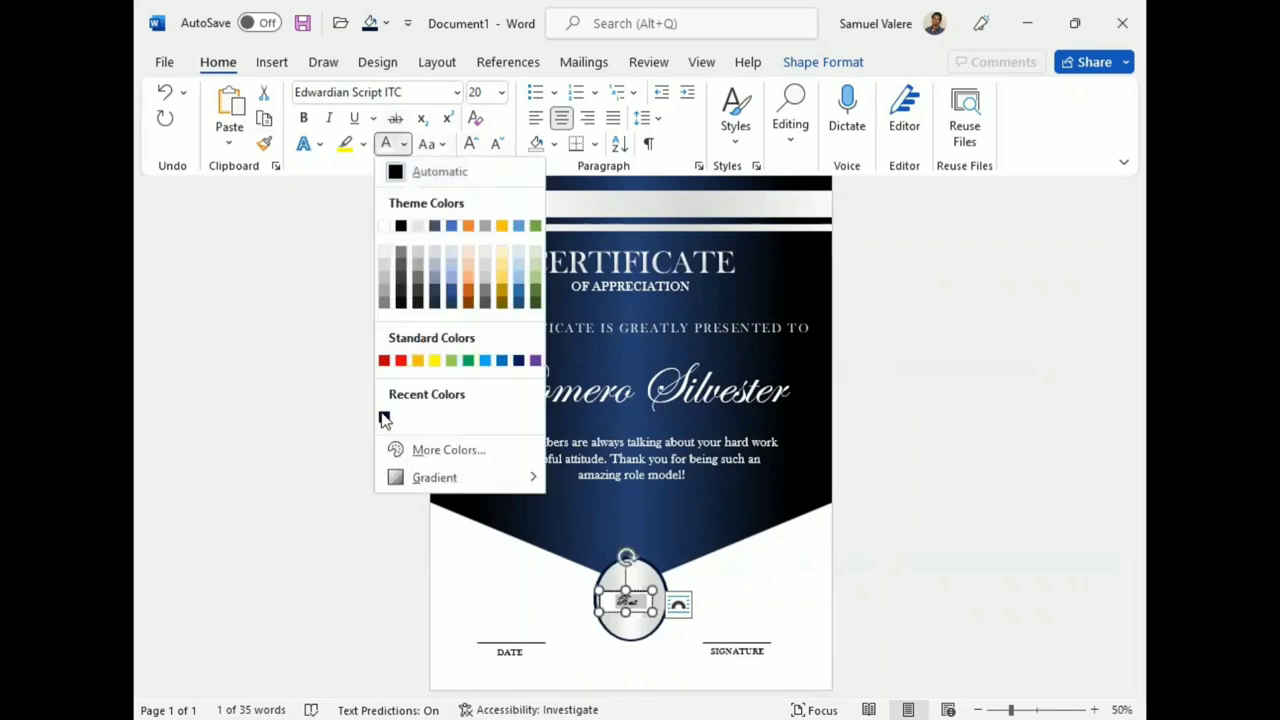
Step: Give the text box no outline and no fill
click(823, 62)
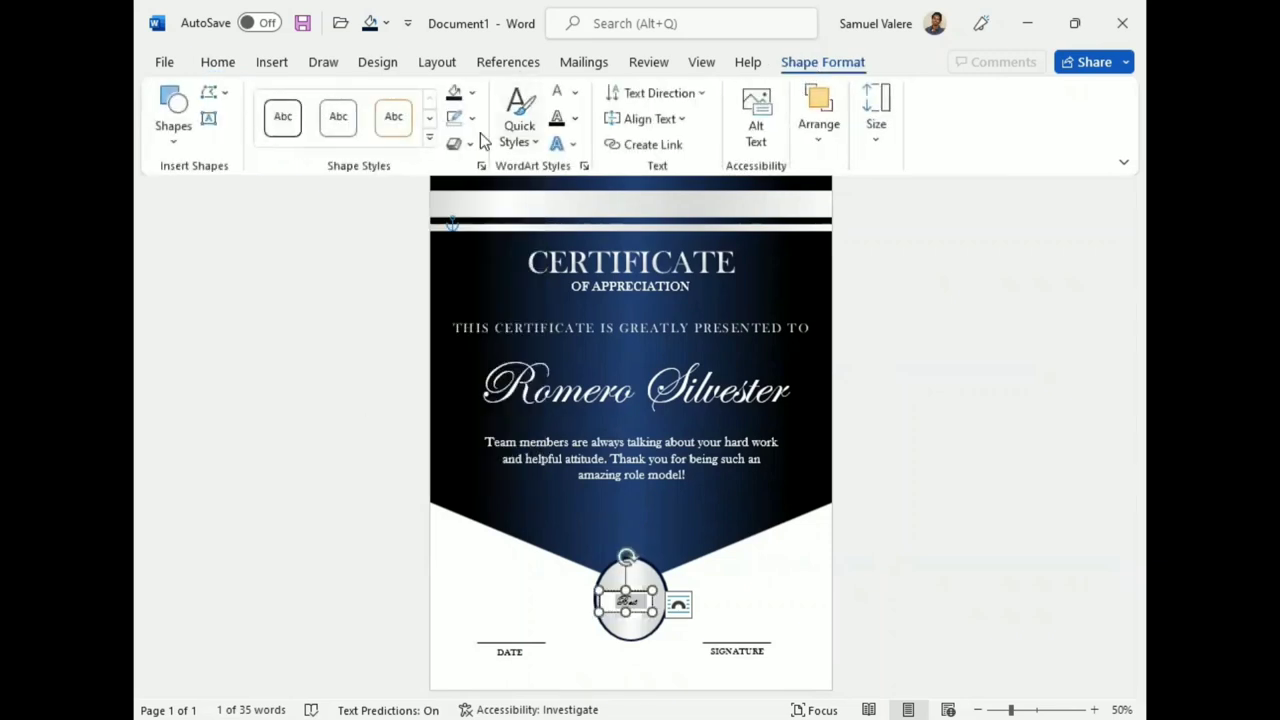
click(462, 118)
click(462, 392)
click(472, 92)
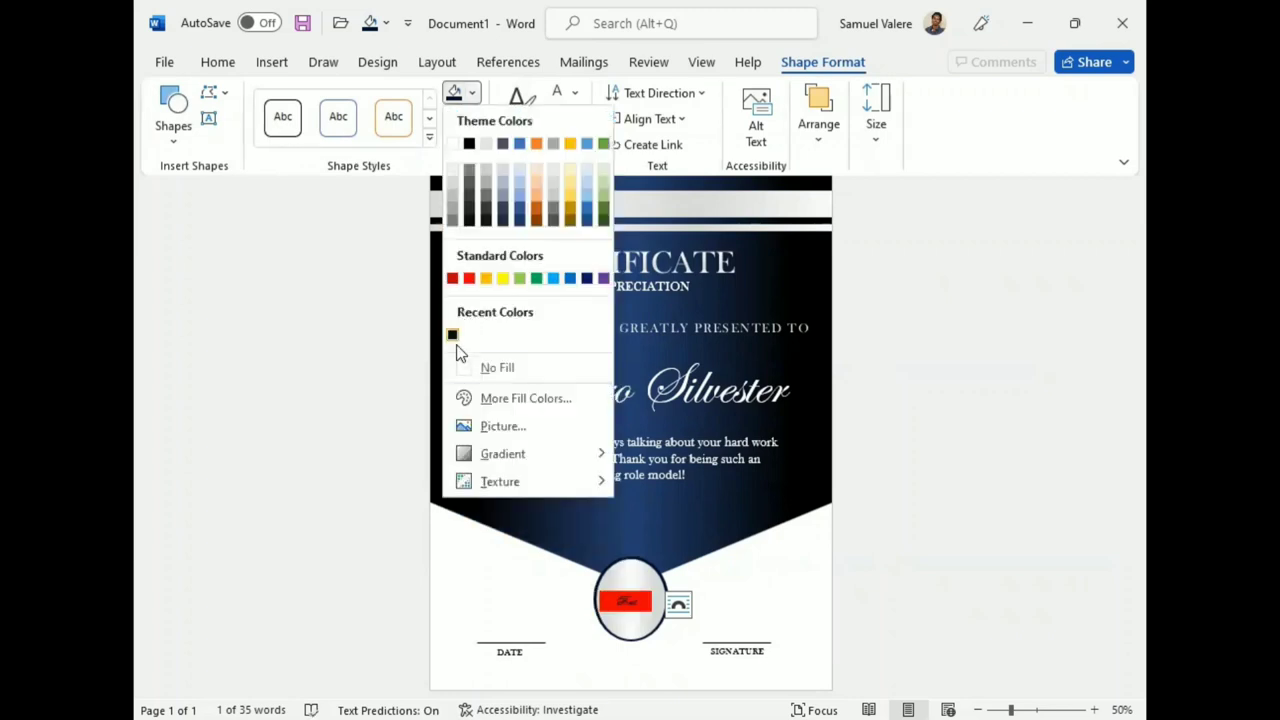
click(462, 366)
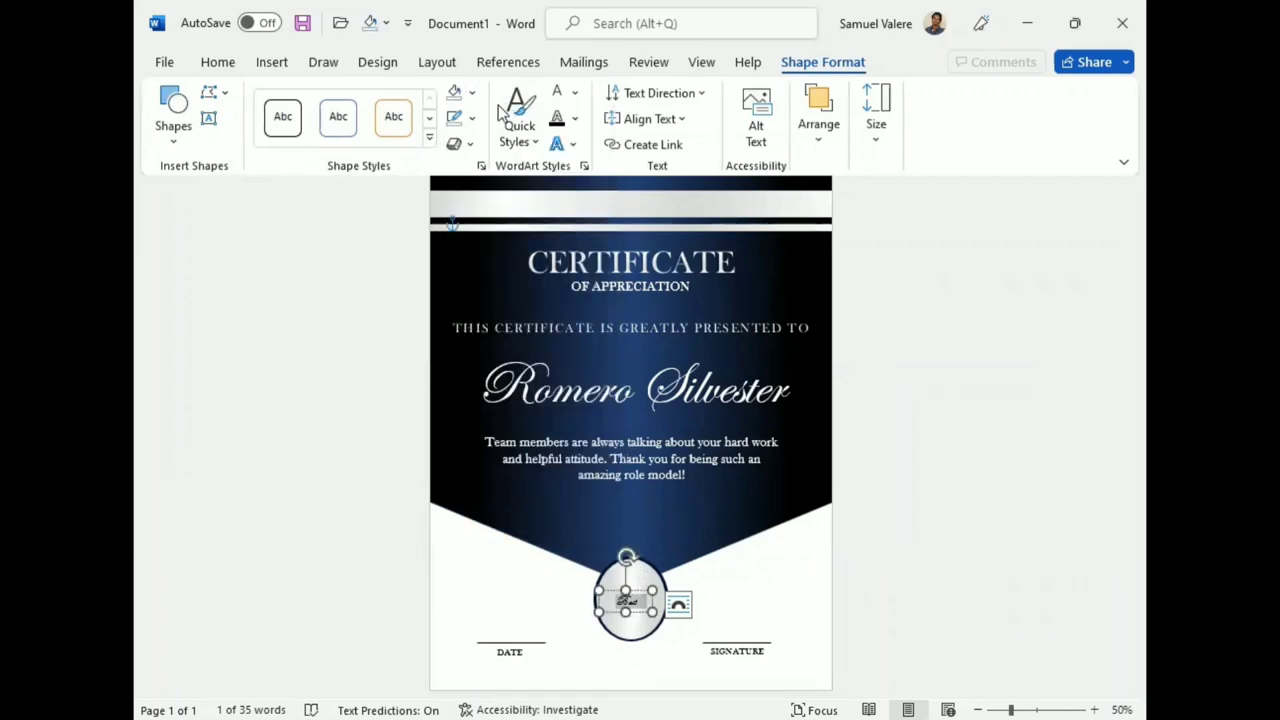
Step: Nudge the Best box up, enlarge it to 24 pt, and copy it below
drag(639, 588, 643, 584)
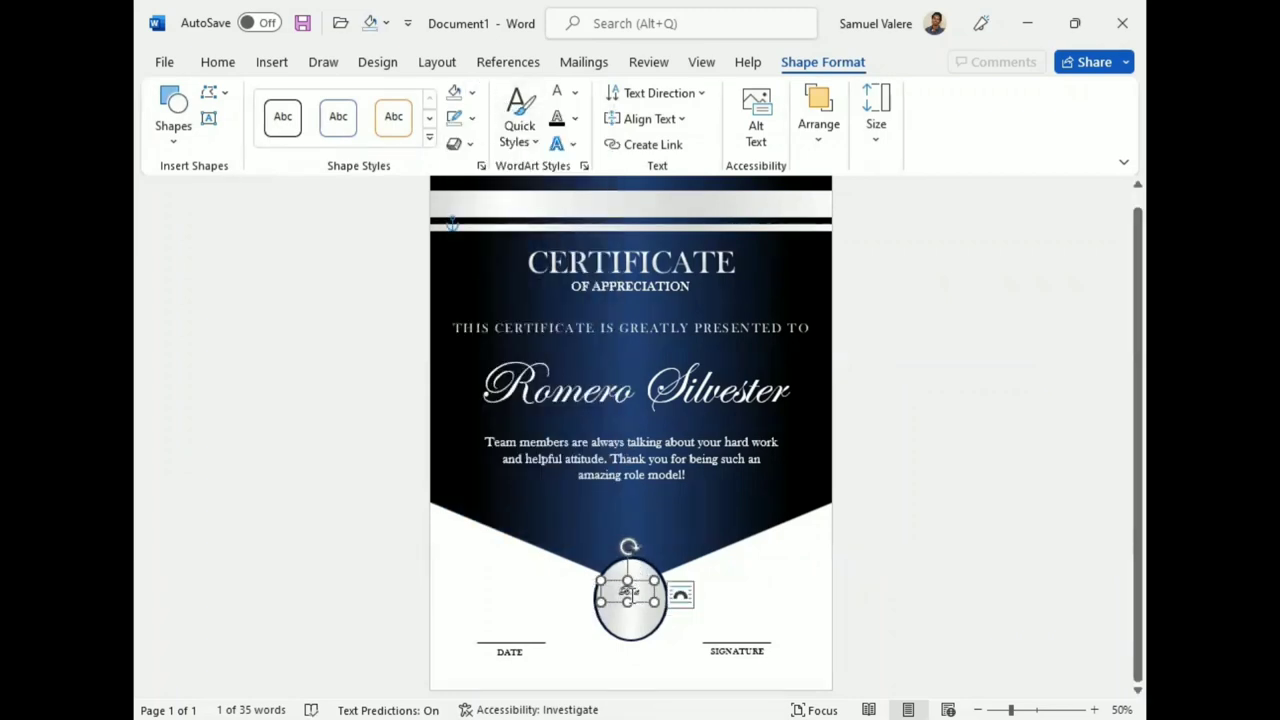
click(782, 532)
click(782, 532)
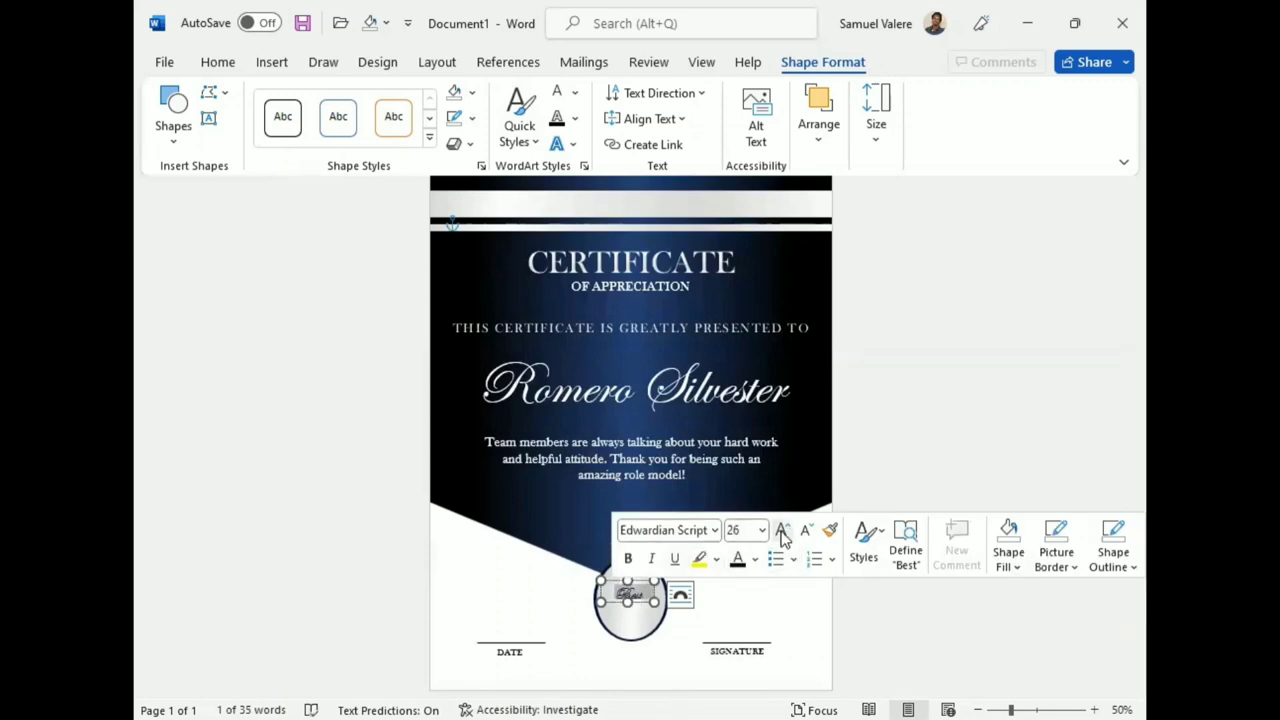
click(782, 532)
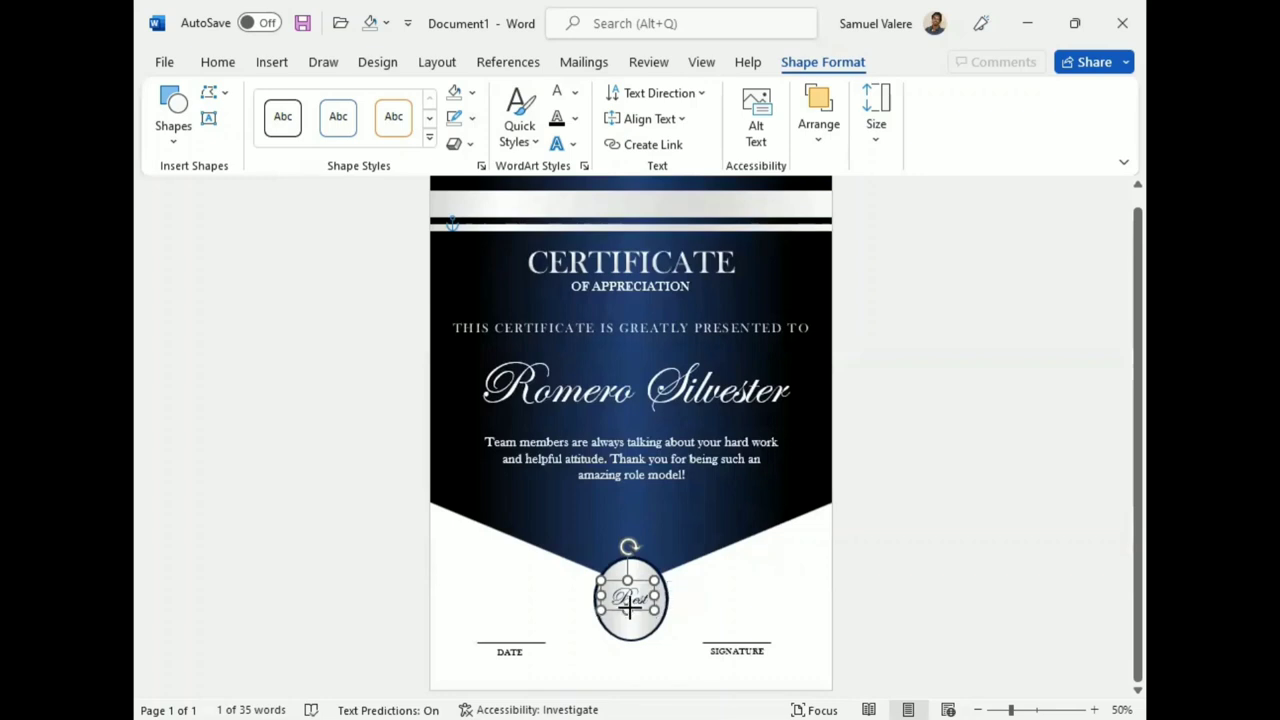
mouse_move(632, 606)
mouse_down()
mouse_move(648, 604)
mouse_move(640, 630)
mouse_up()
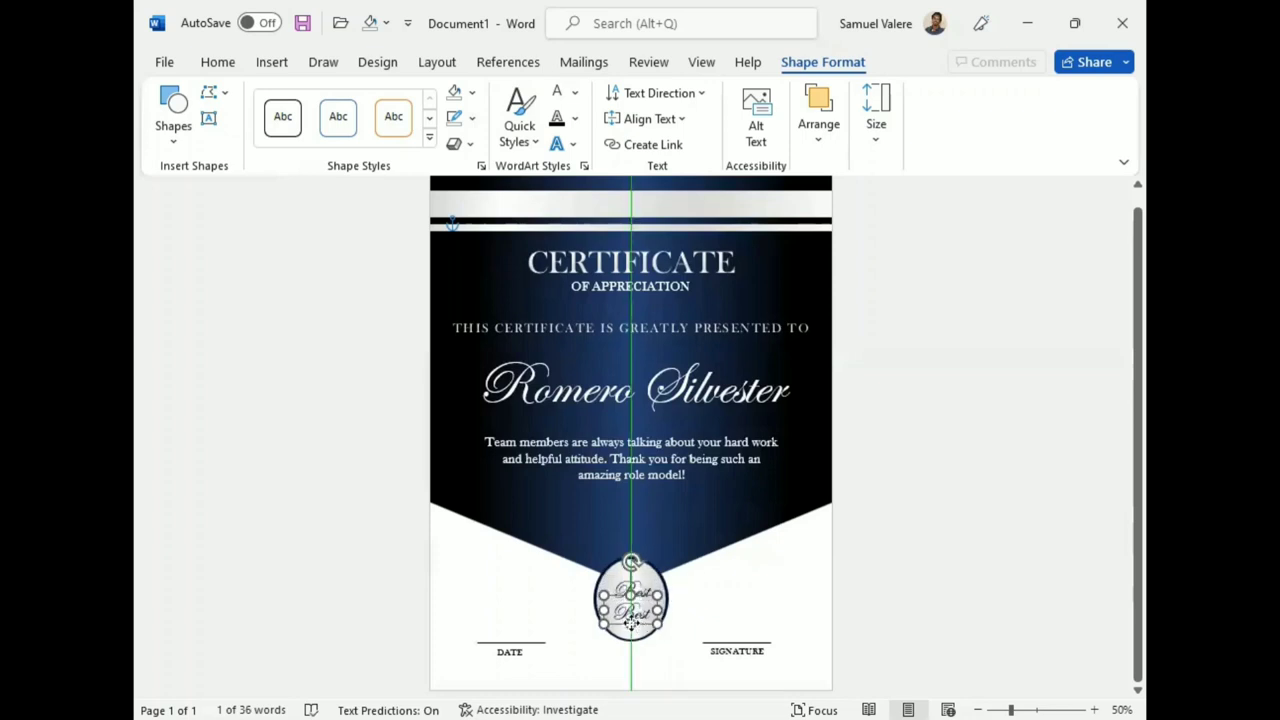
Step: Replace the lower copy's word and make it uppercase AWARD
double_click(631, 612)
text(Staff)
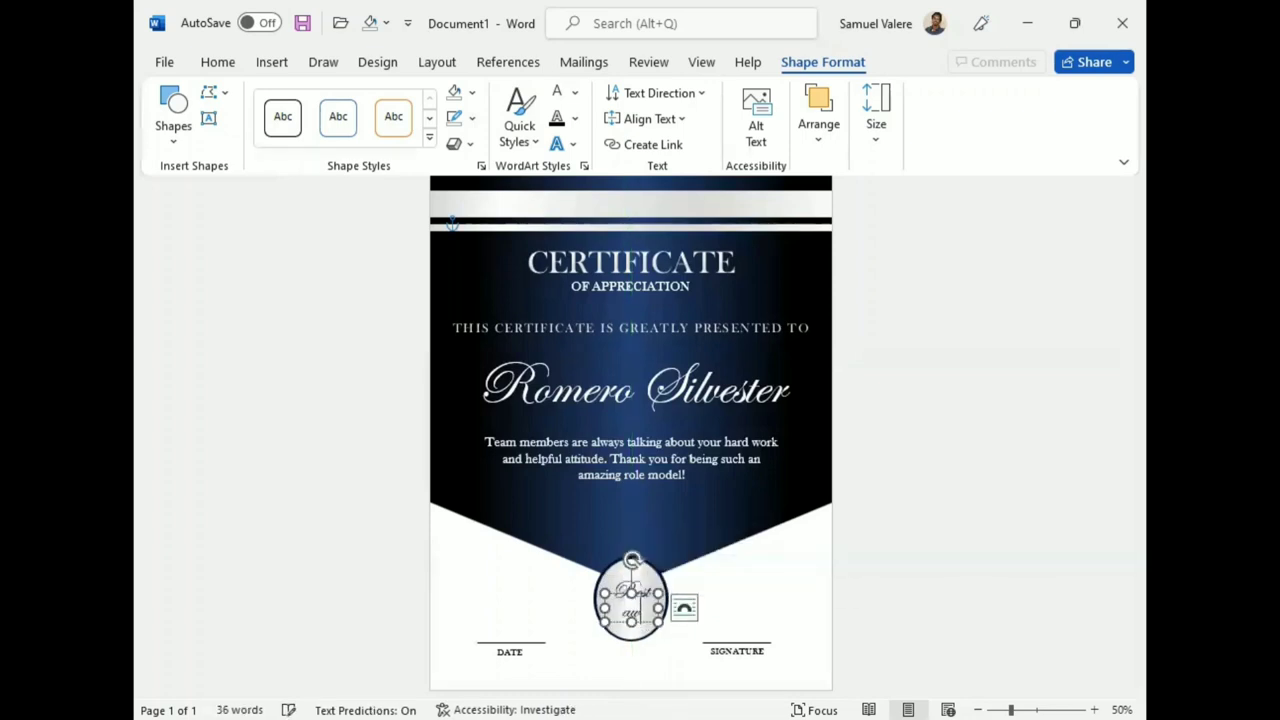
double_click(643, 611)
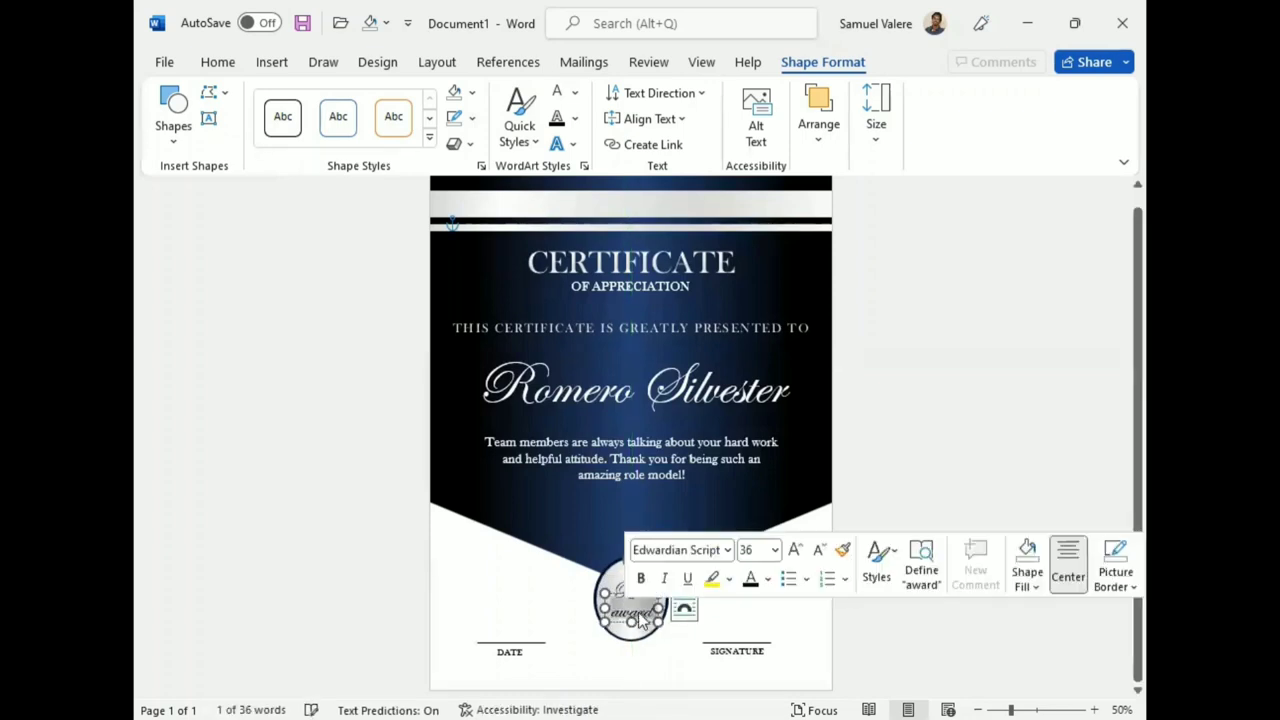
click(271, 62)
click(224, 62)
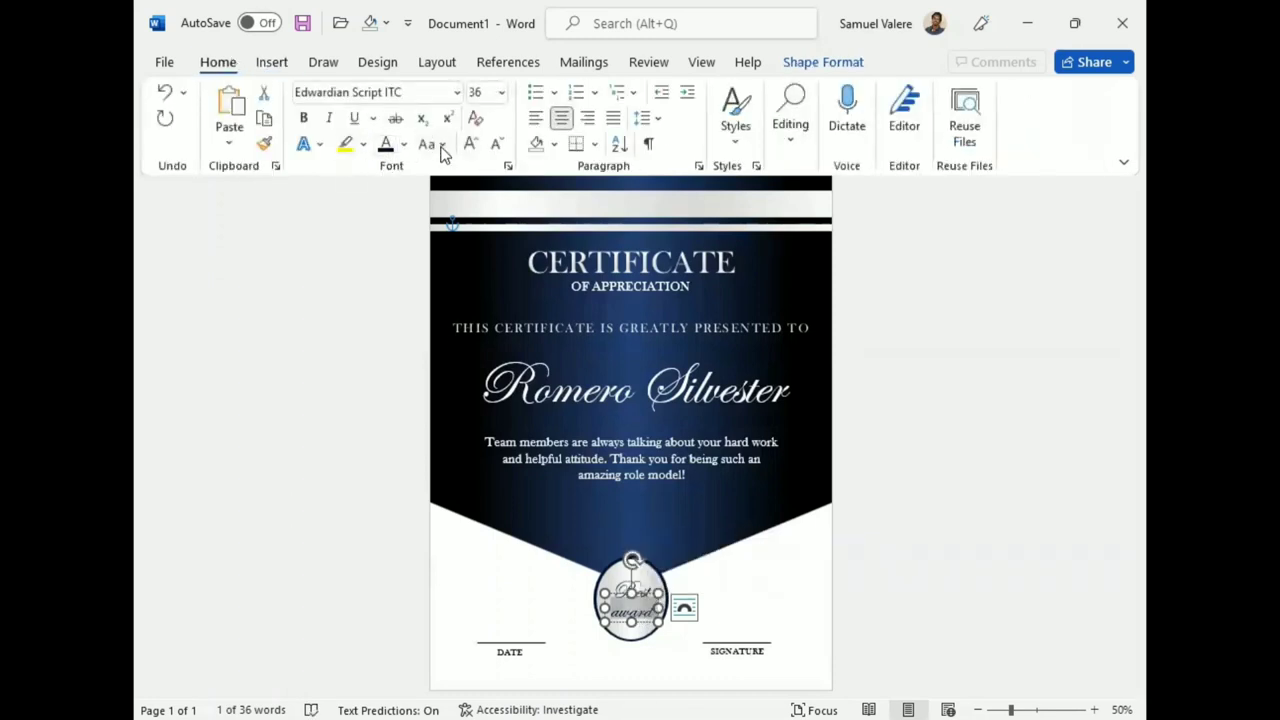
click(442, 145)
click(474, 223)
Step: Format AWARD as bold Baskerville Old Face at 24 pt and widen its box
click(420, 92)
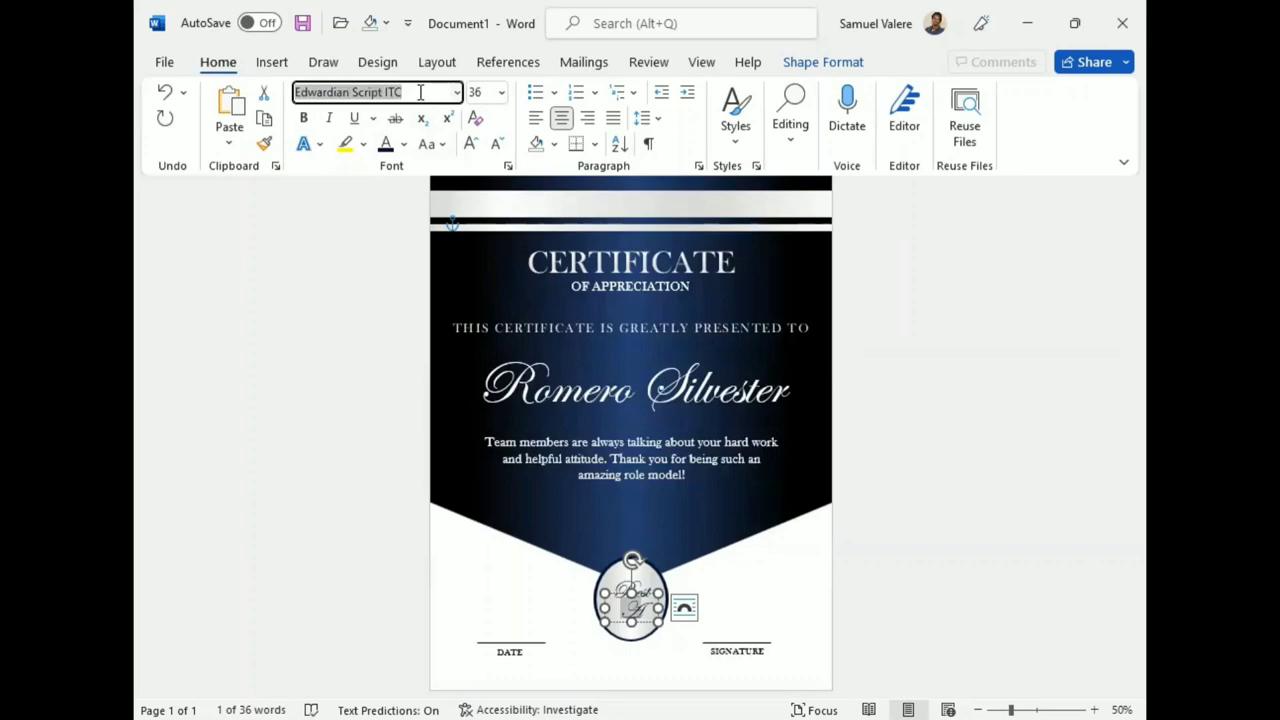
text(Baskerville Old Face)
key(Return)
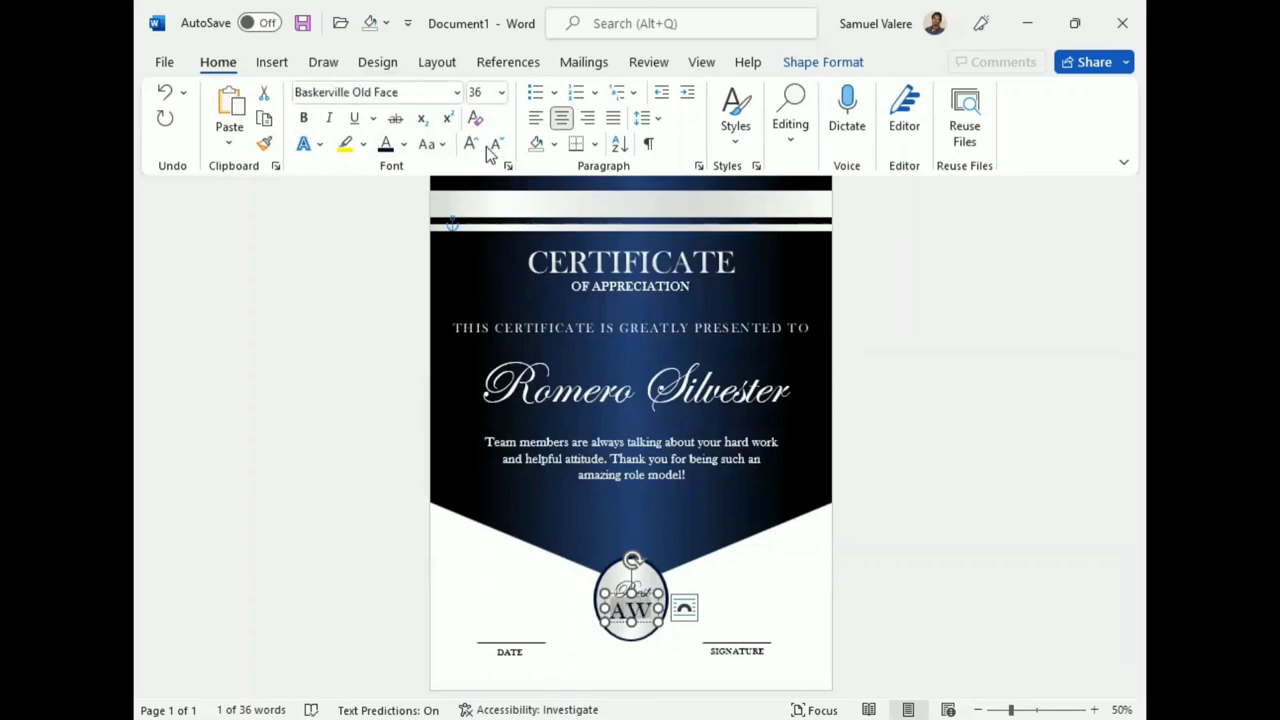
click(496, 142)
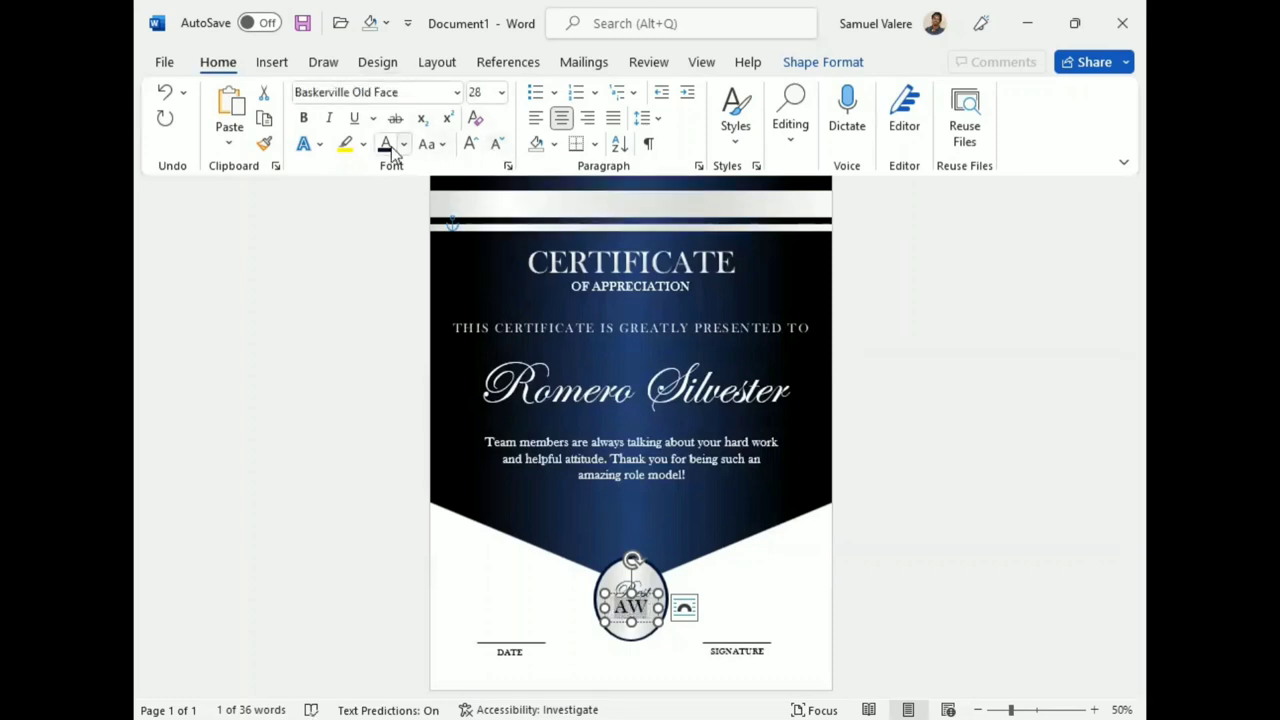
click(303, 118)
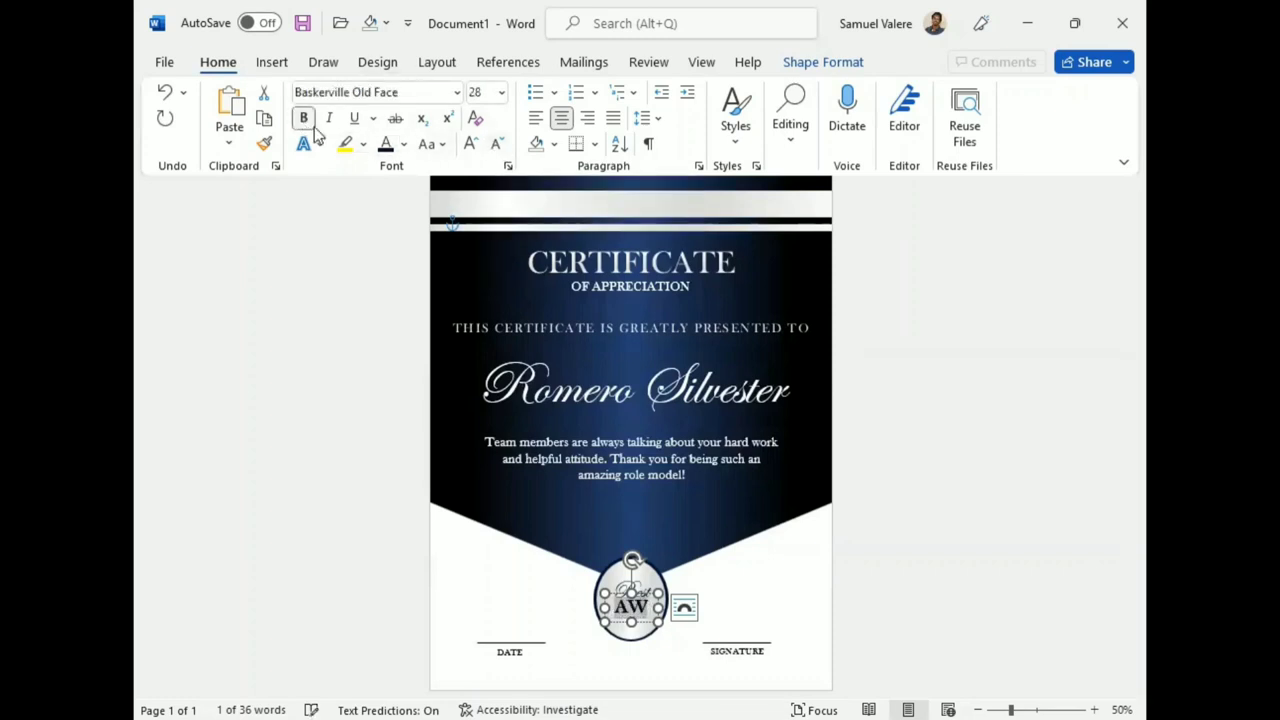
click(494, 144)
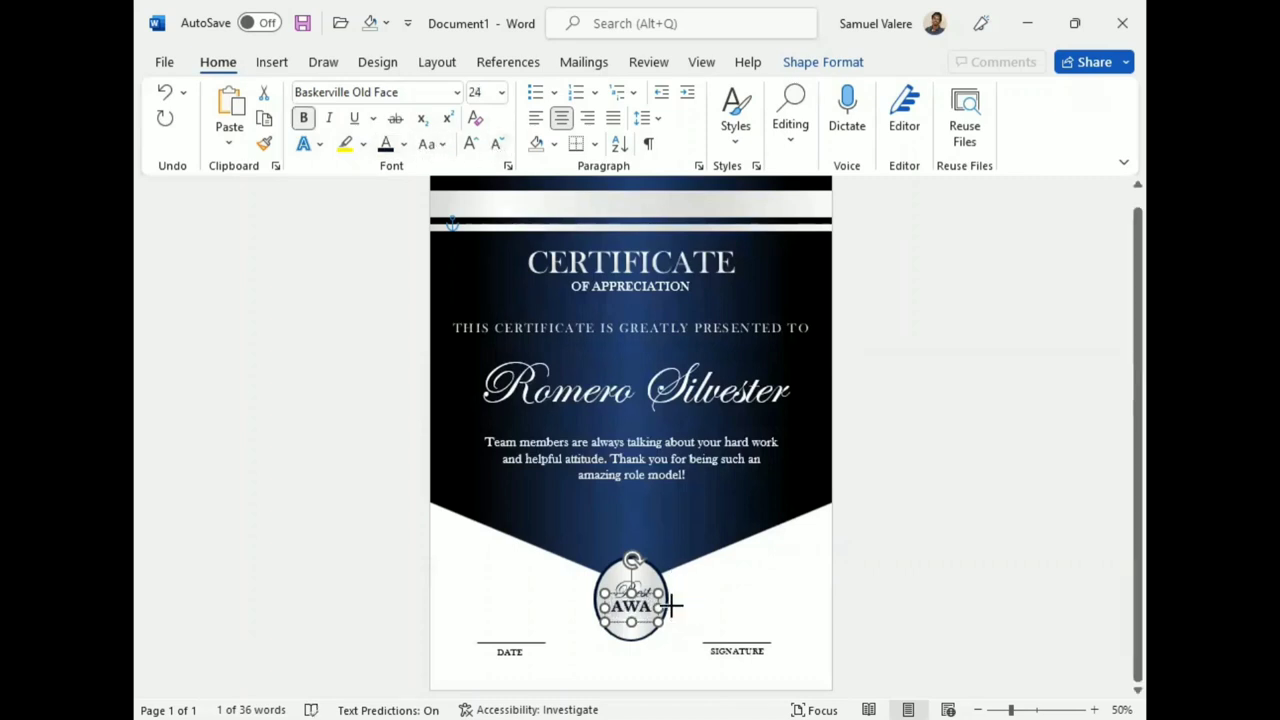
mouse_move(659, 607)
mouse_down()
mouse_move(680, 607)
mouse_move(632, 625)
mouse_up()
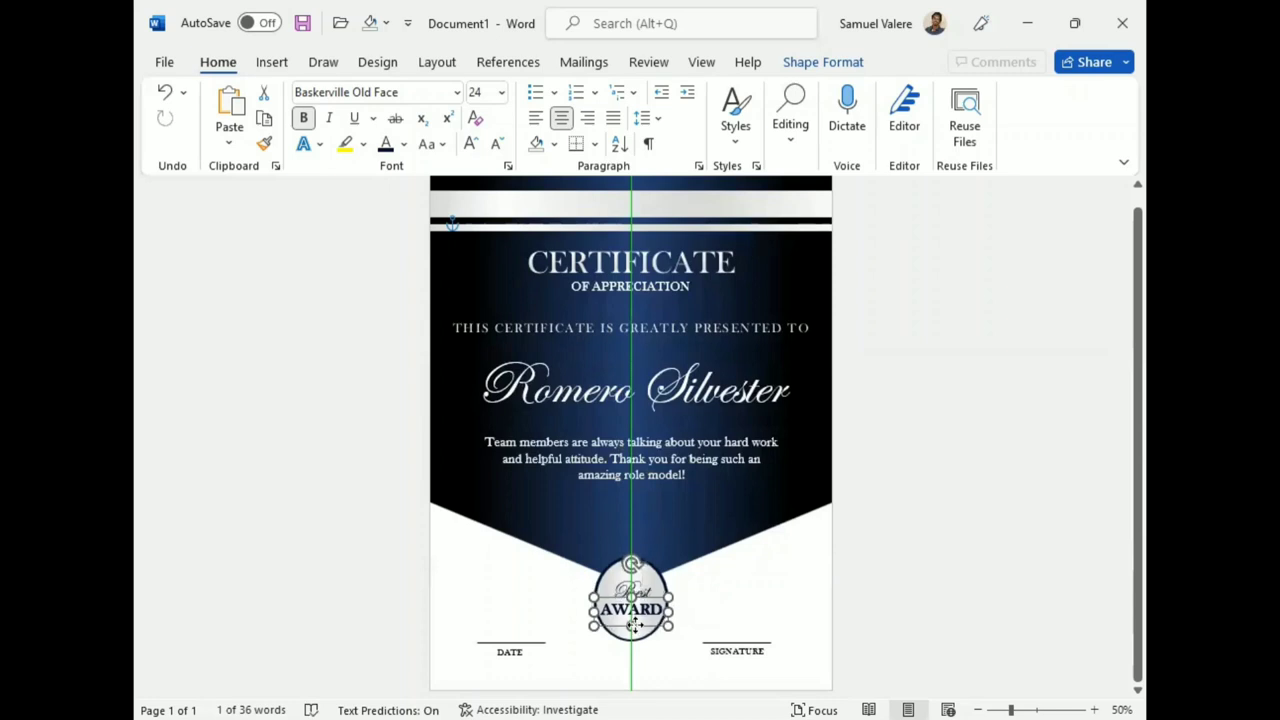
drag(632, 625, 632, 625)
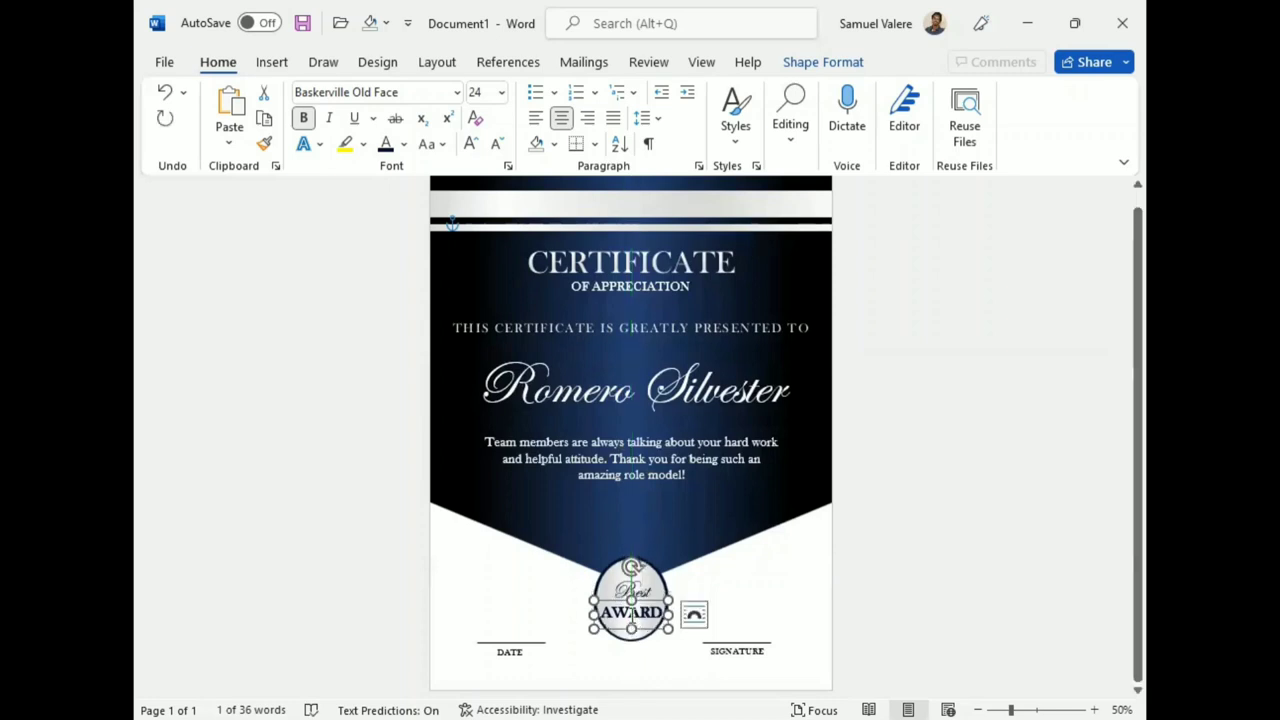
Step: Drag the text box so Best AWARD sits centred in the silver oval
double_click(638, 591)
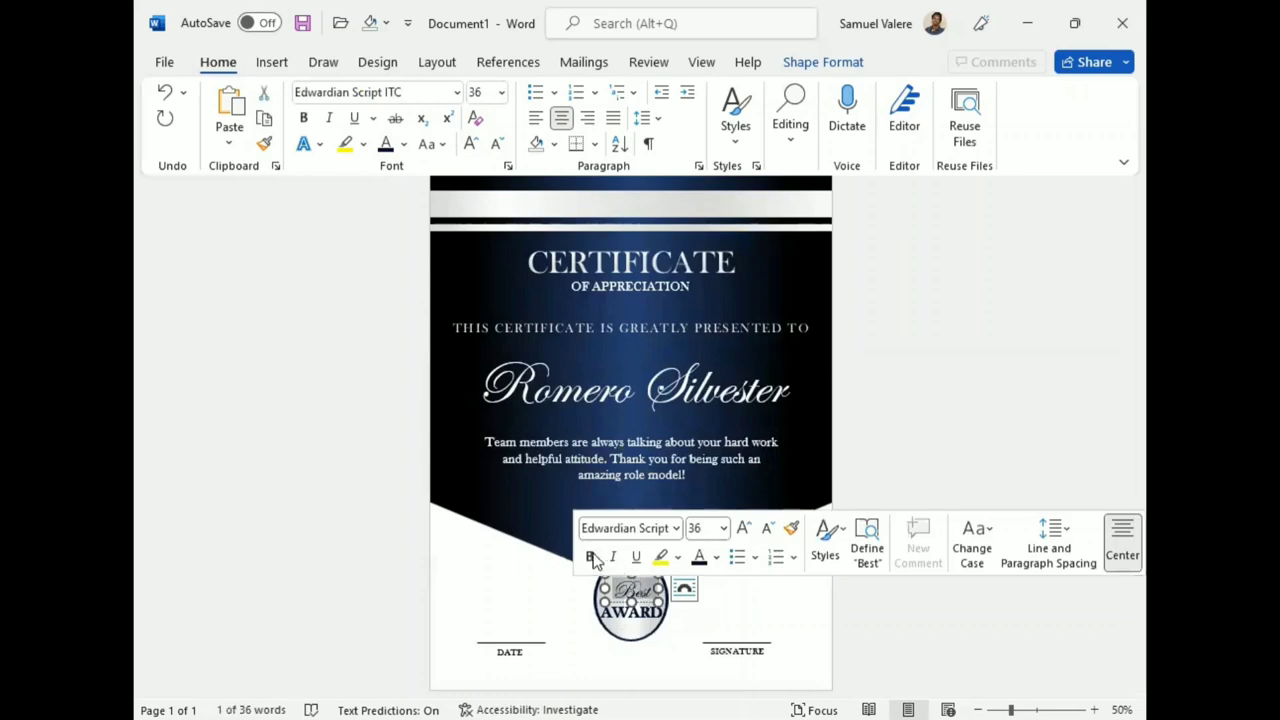
click(626, 654)
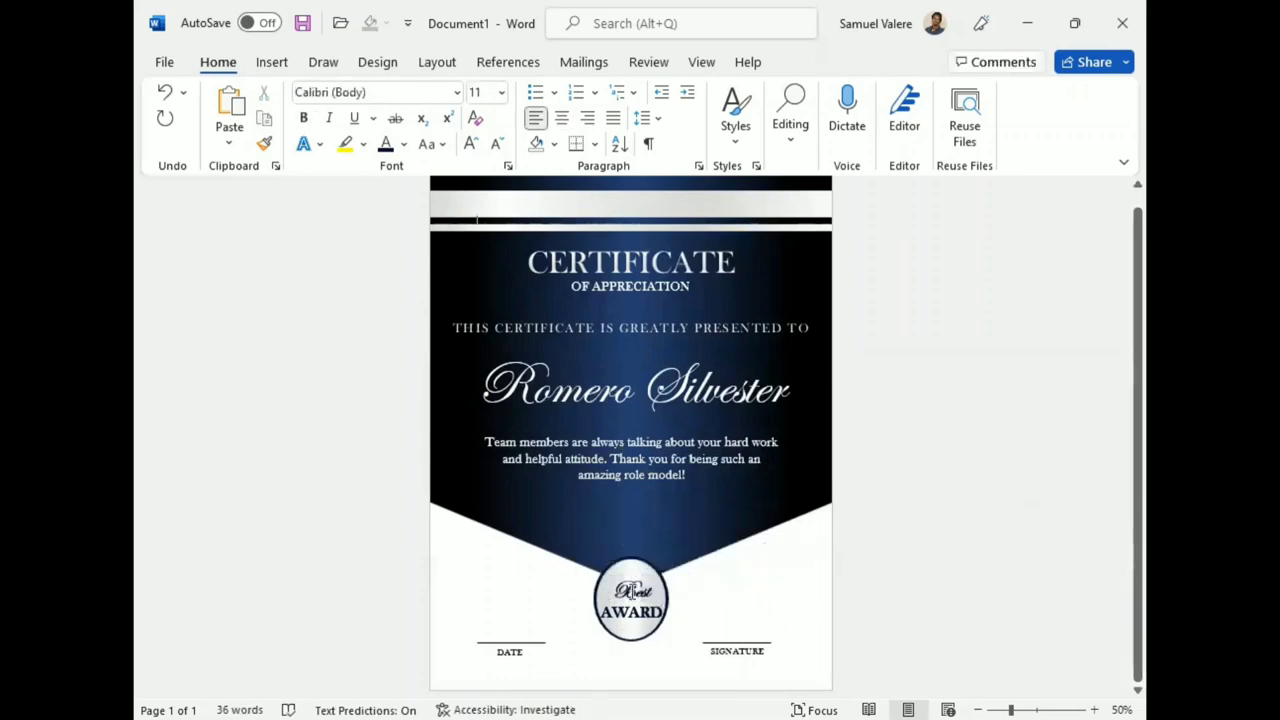
click(632, 600)
drag(632, 600, 641, 626)
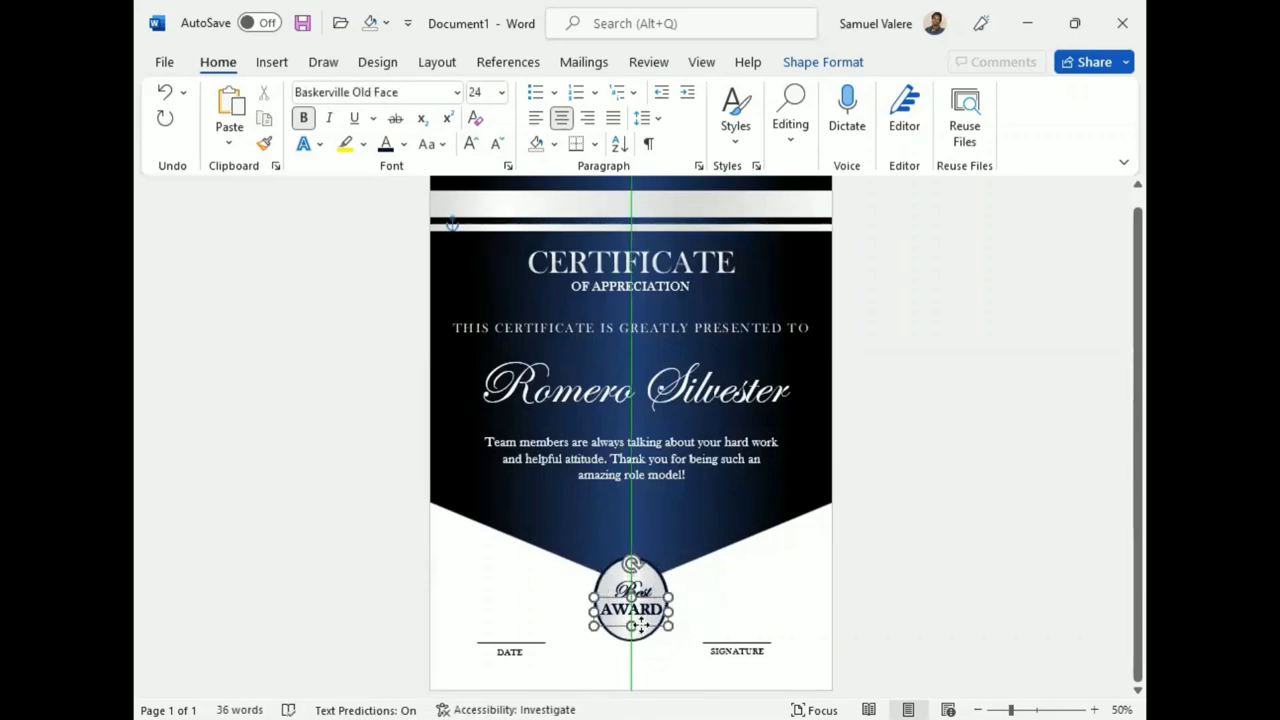
click(914, 566)
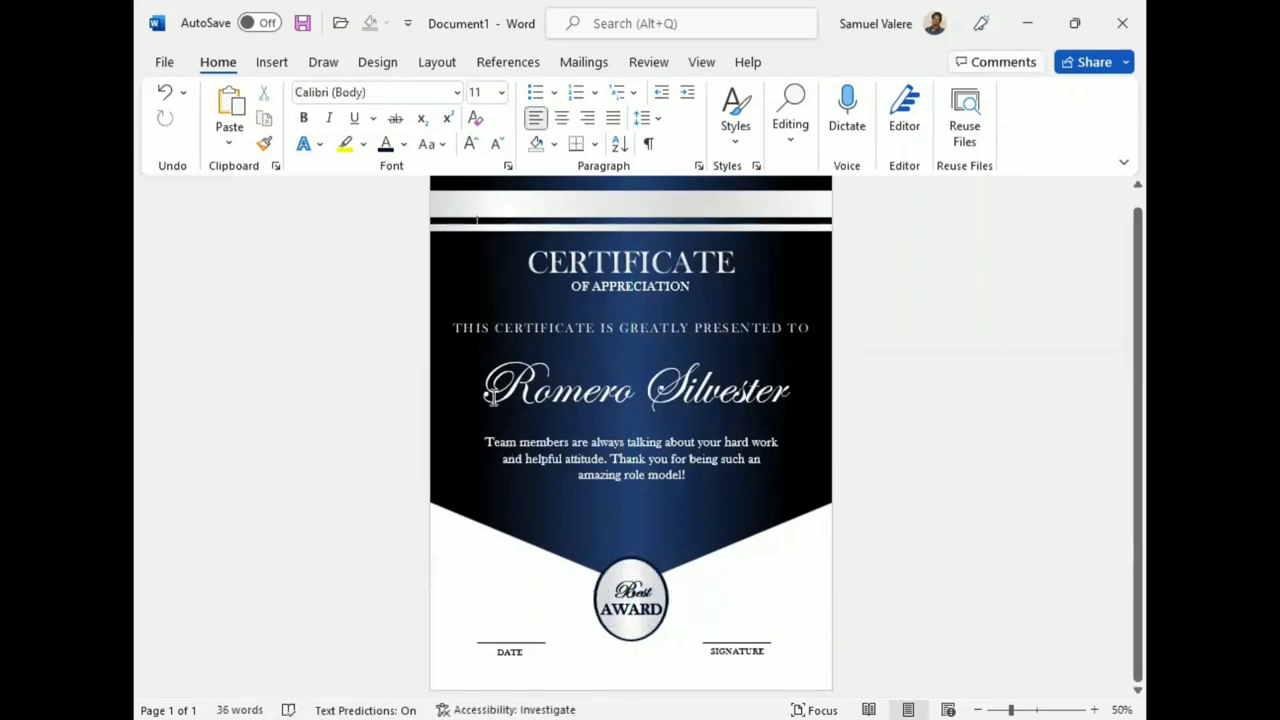
Step: Draw a small star shape on the award seal
click(271, 62)
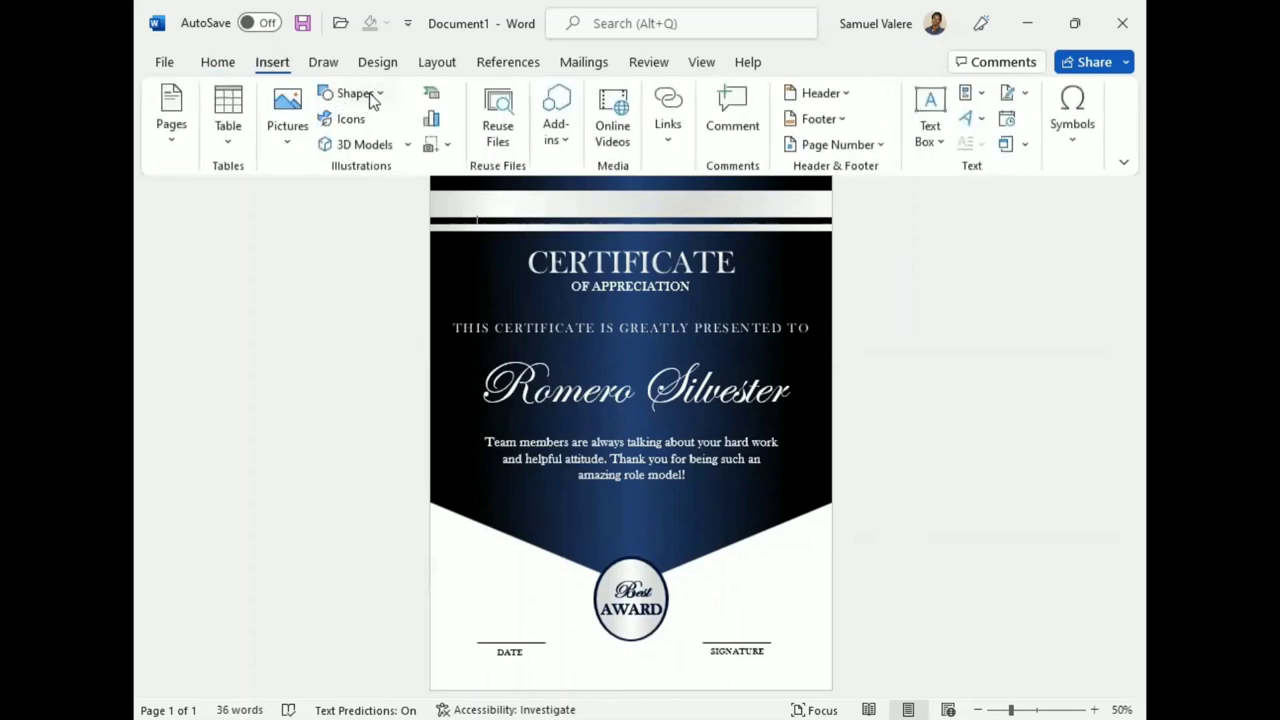
click(370, 94)
scroll(413, 511, down, 3)
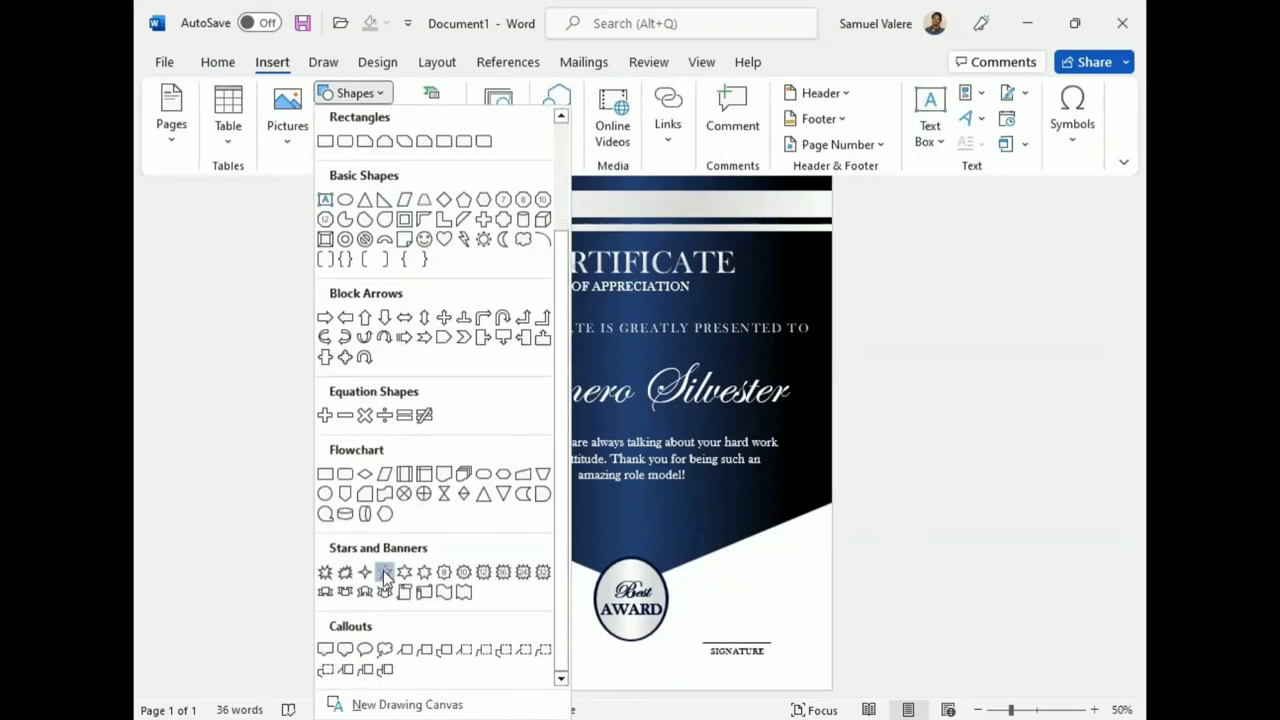
click(383, 570)
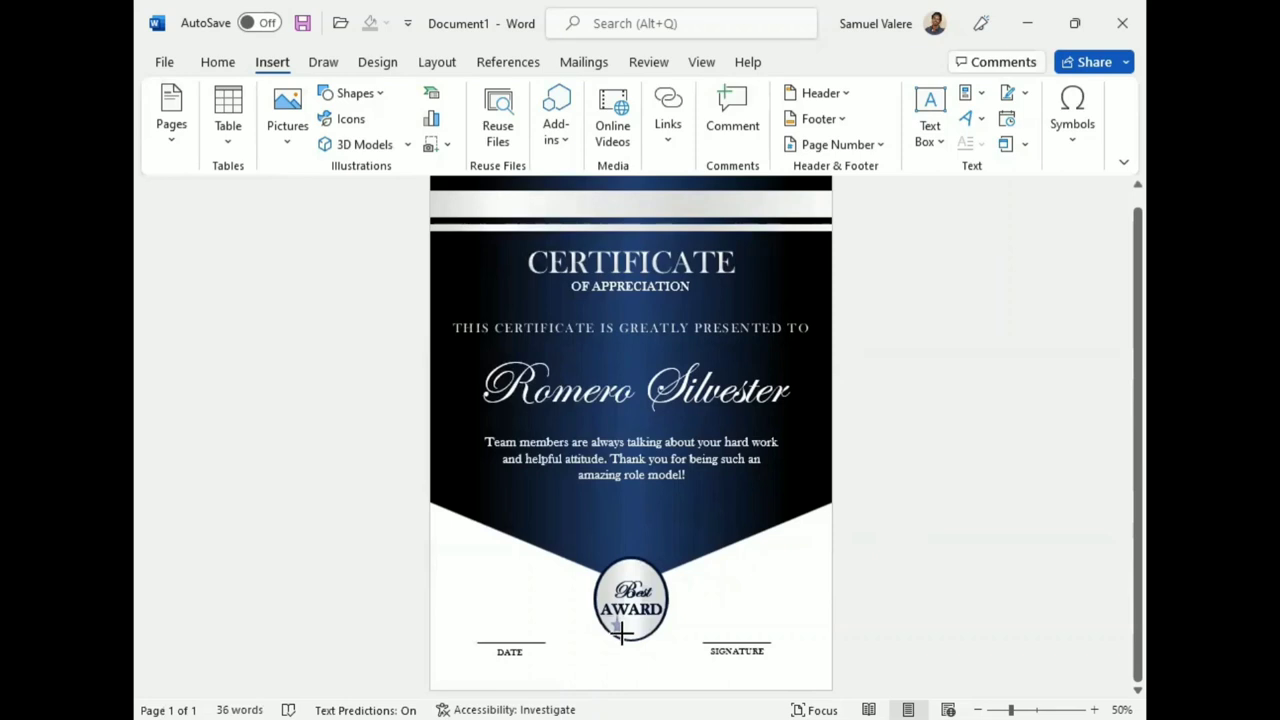
drag(621, 630, 609, 616)
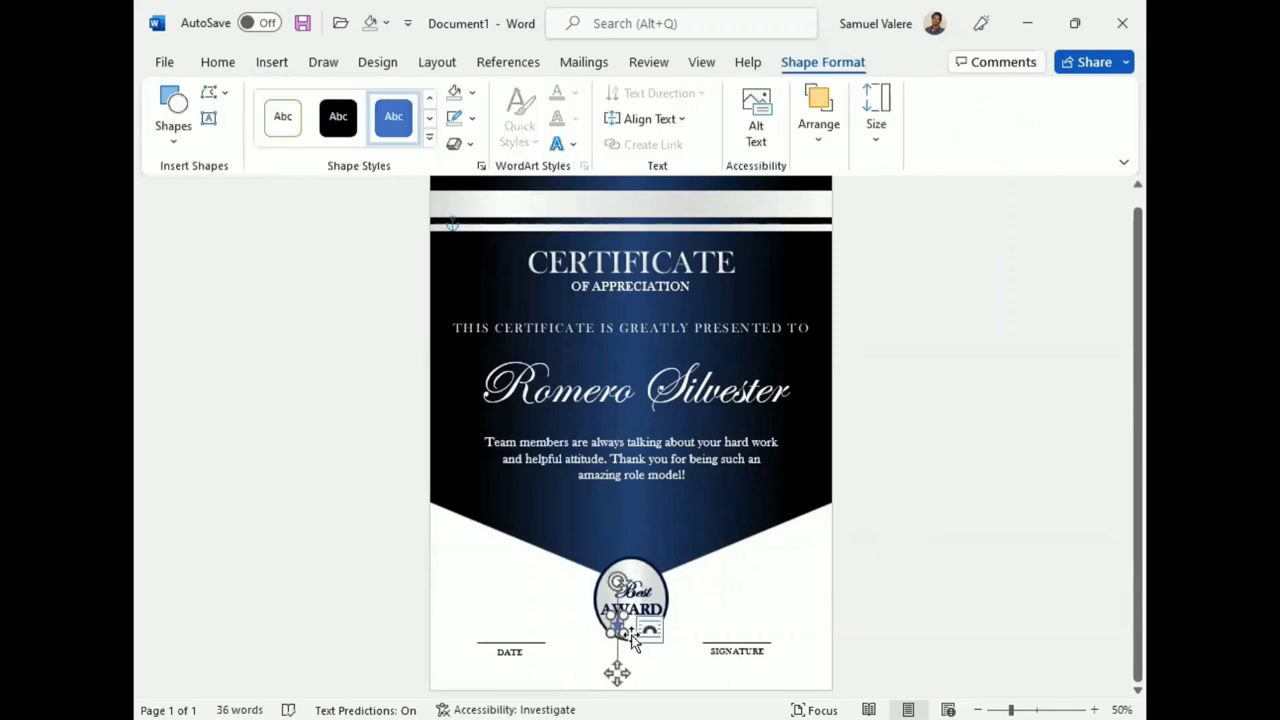
Step: Fill the star with the recent dark colour
click(472, 118)
click(466, 392)
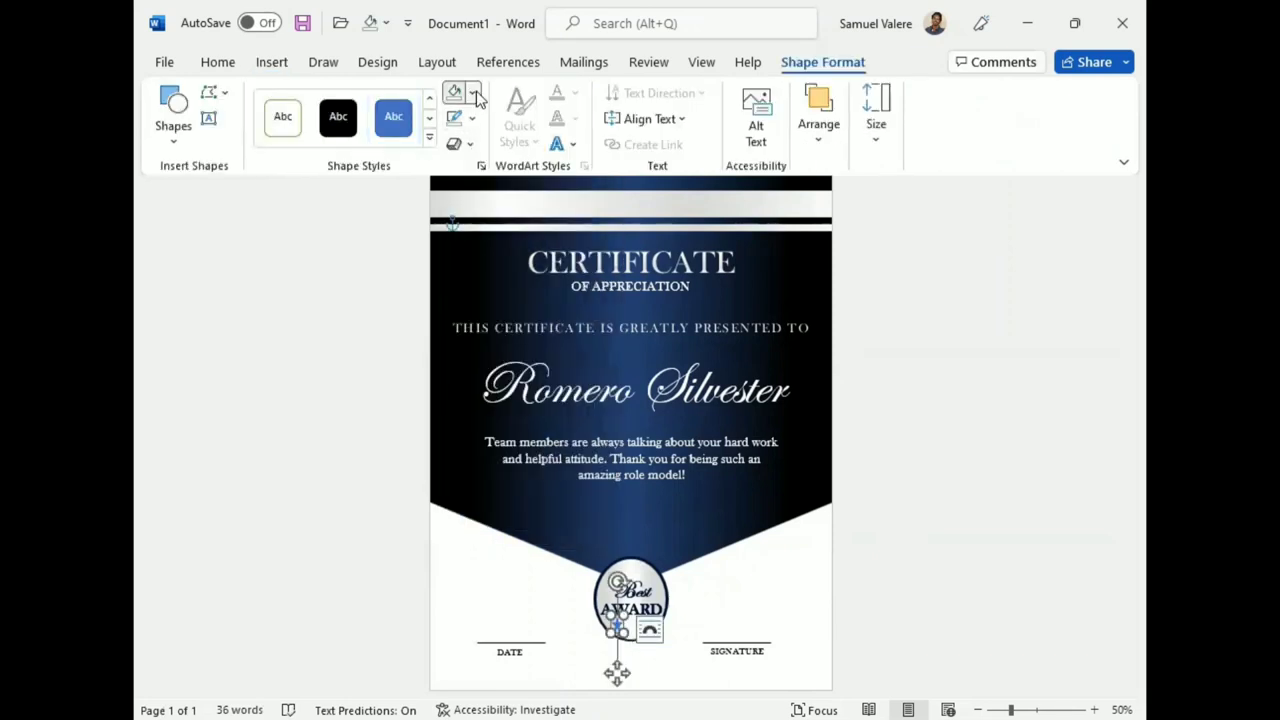
click(477, 97)
click(451, 335)
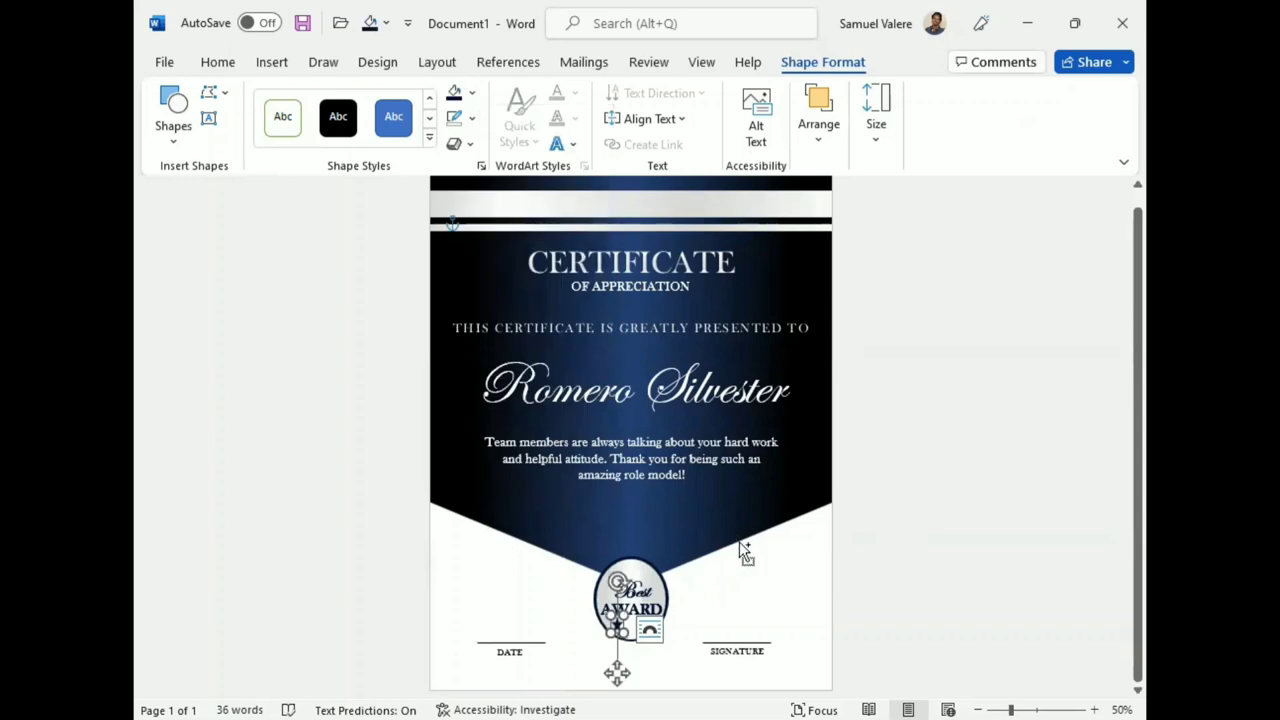
Step: Position the stars beneath AWARD inside the silver seal
drag(616, 628, 636, 621)
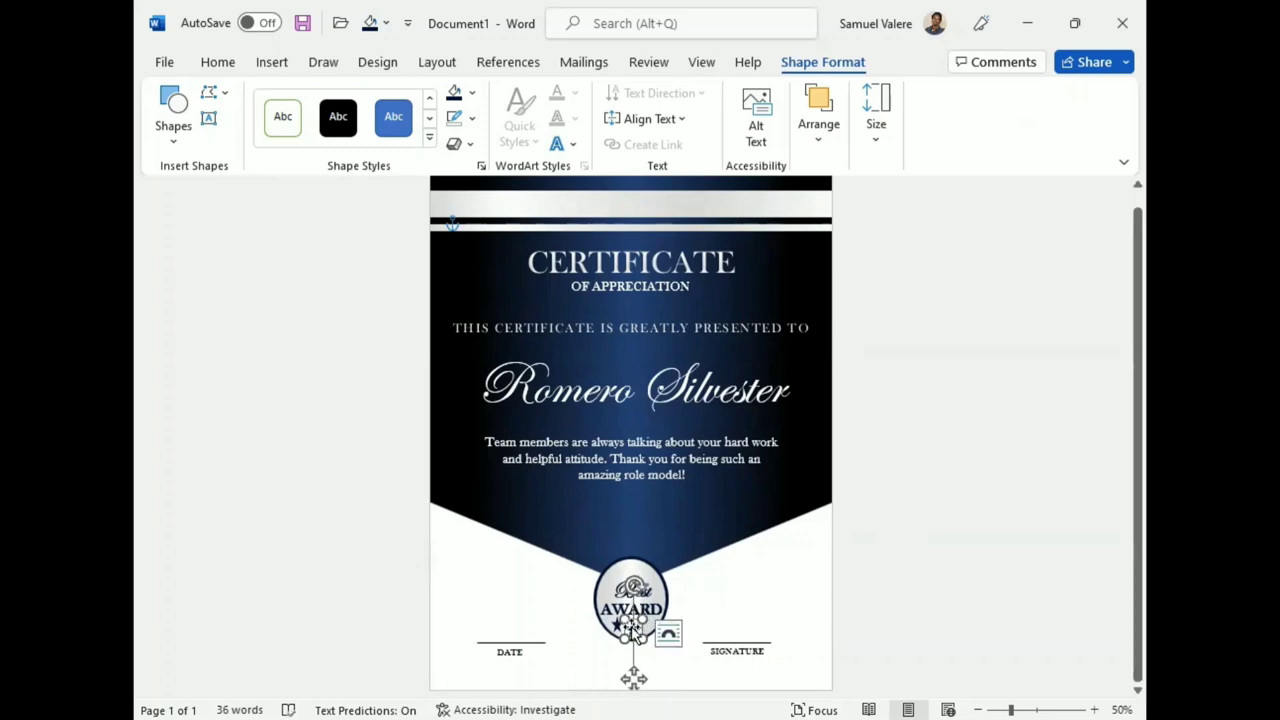
drag(636, 620, 631, 627)
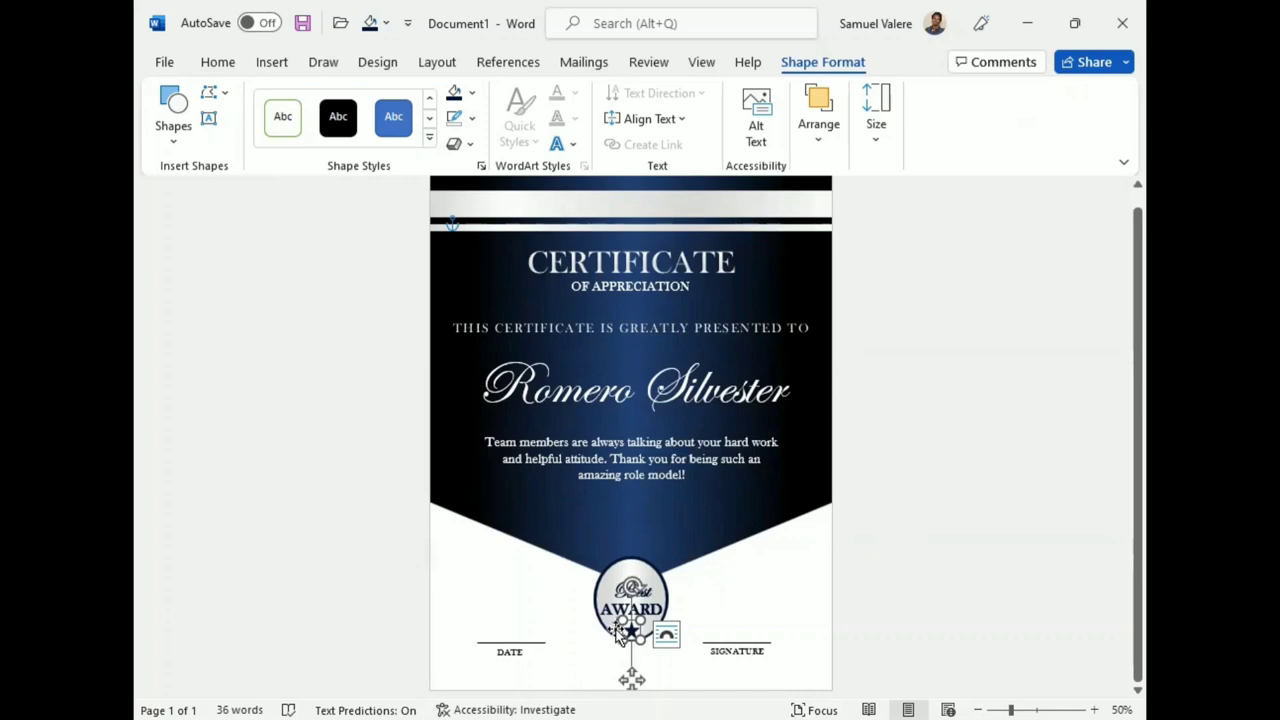
drag(618, 637, 646, 675)
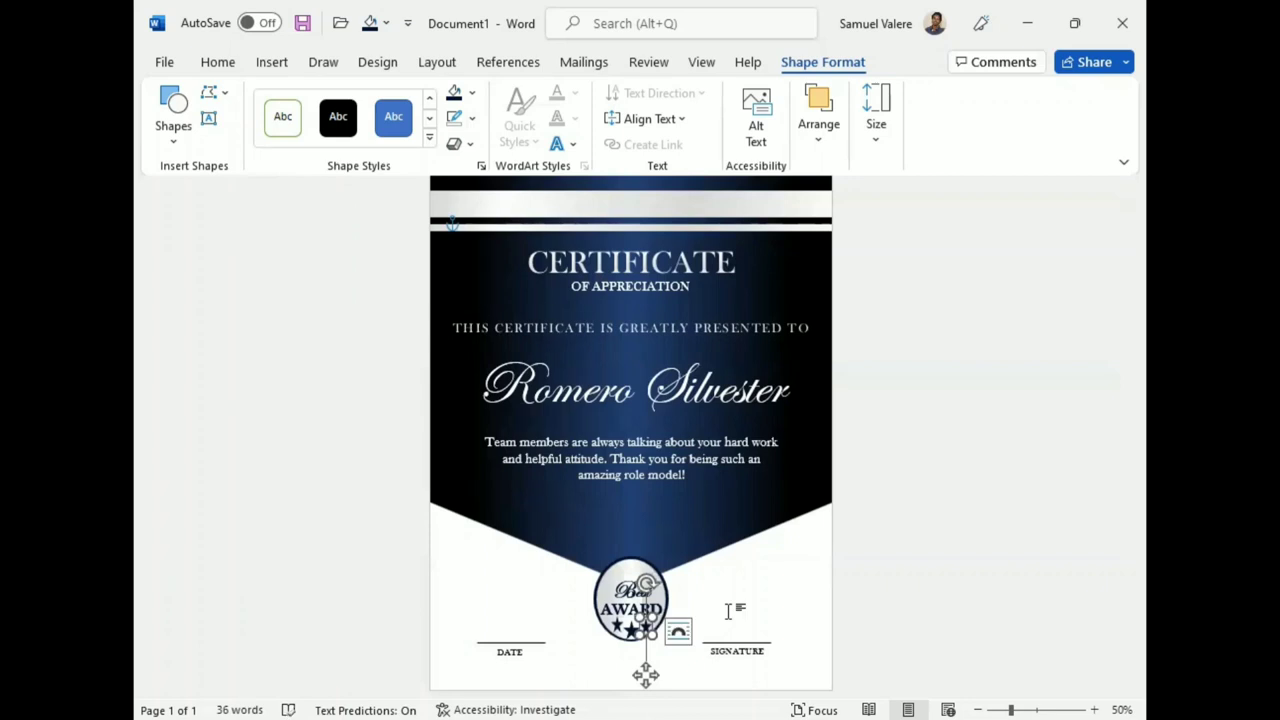
drag(645, 675, 617, 673)
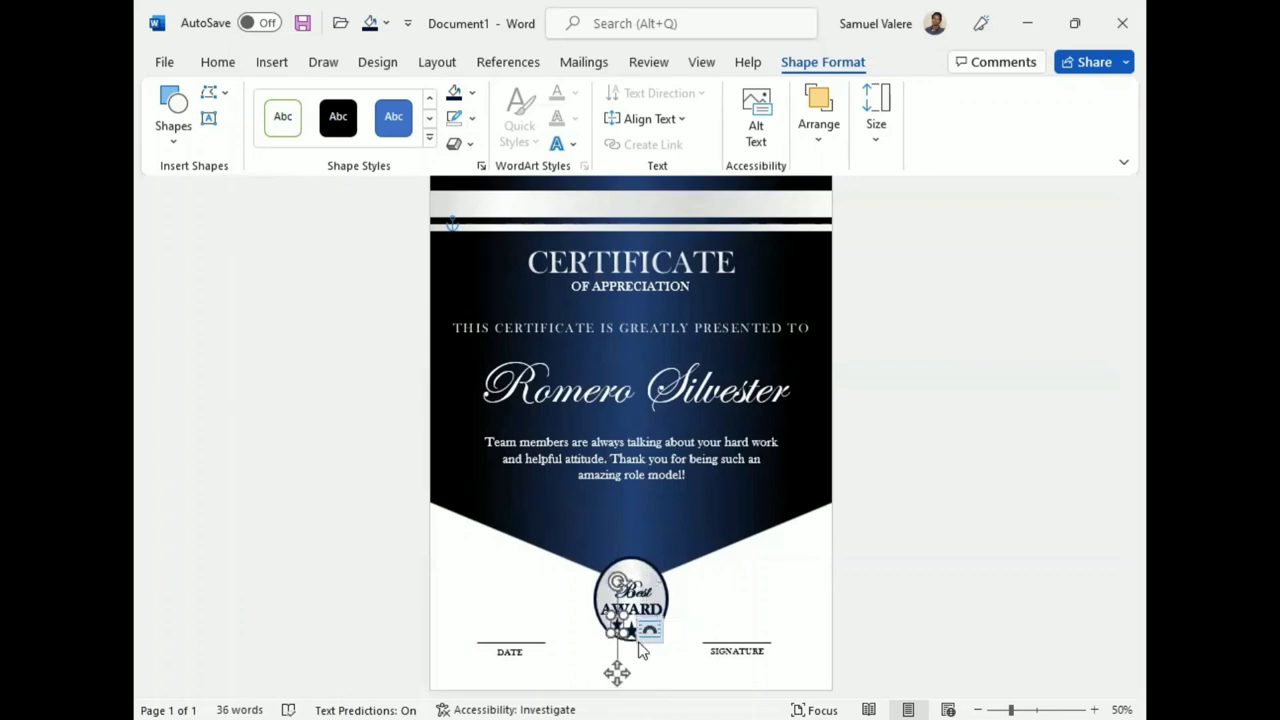
click(683, 622)
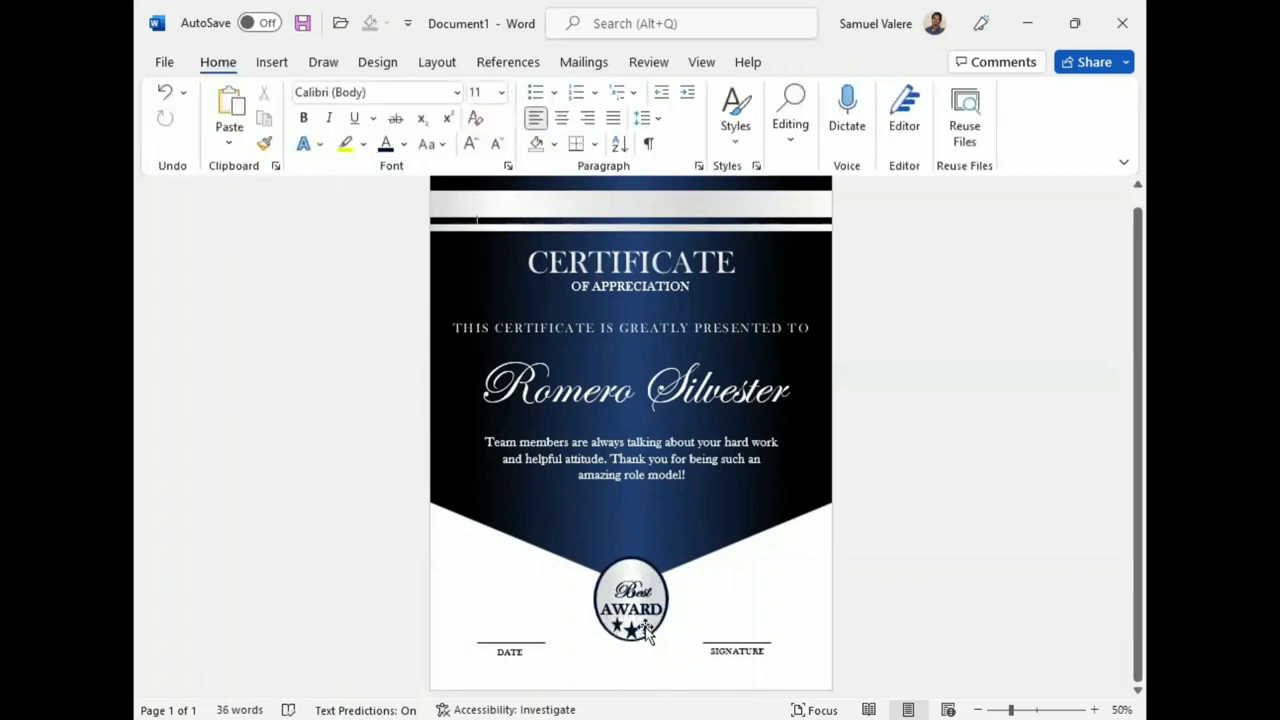
click(648, 673)
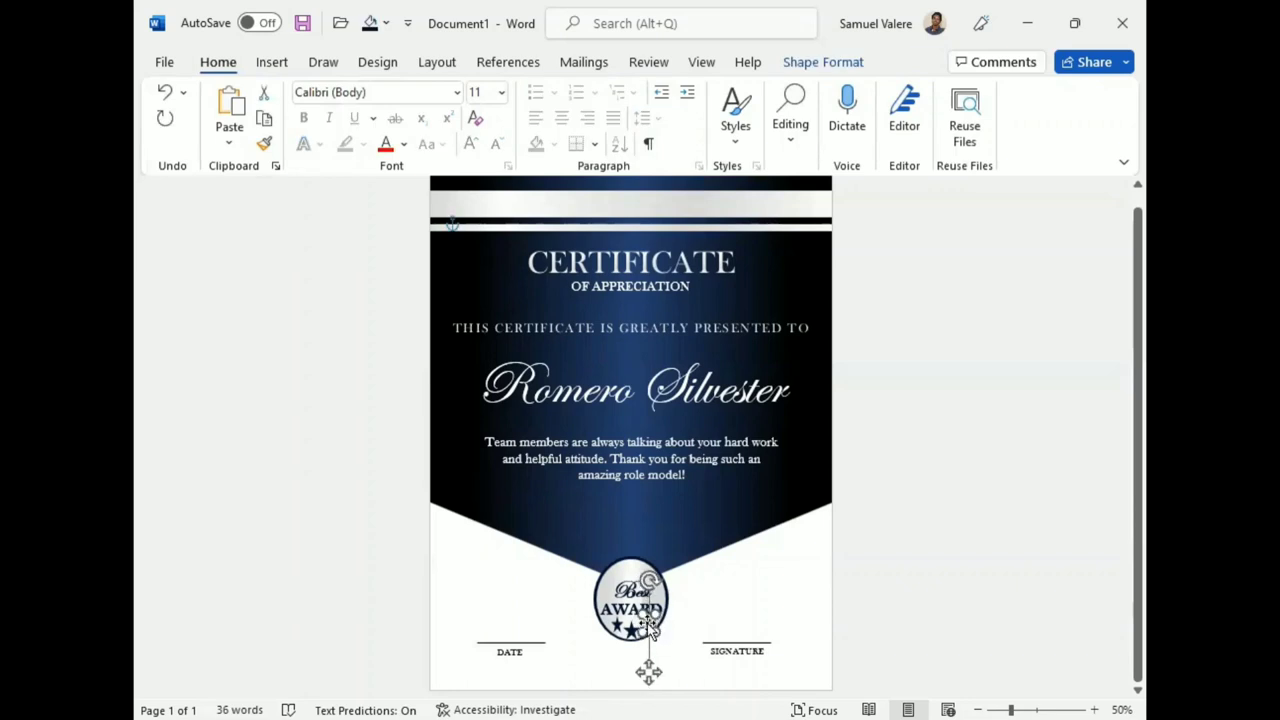
click(737, 612)
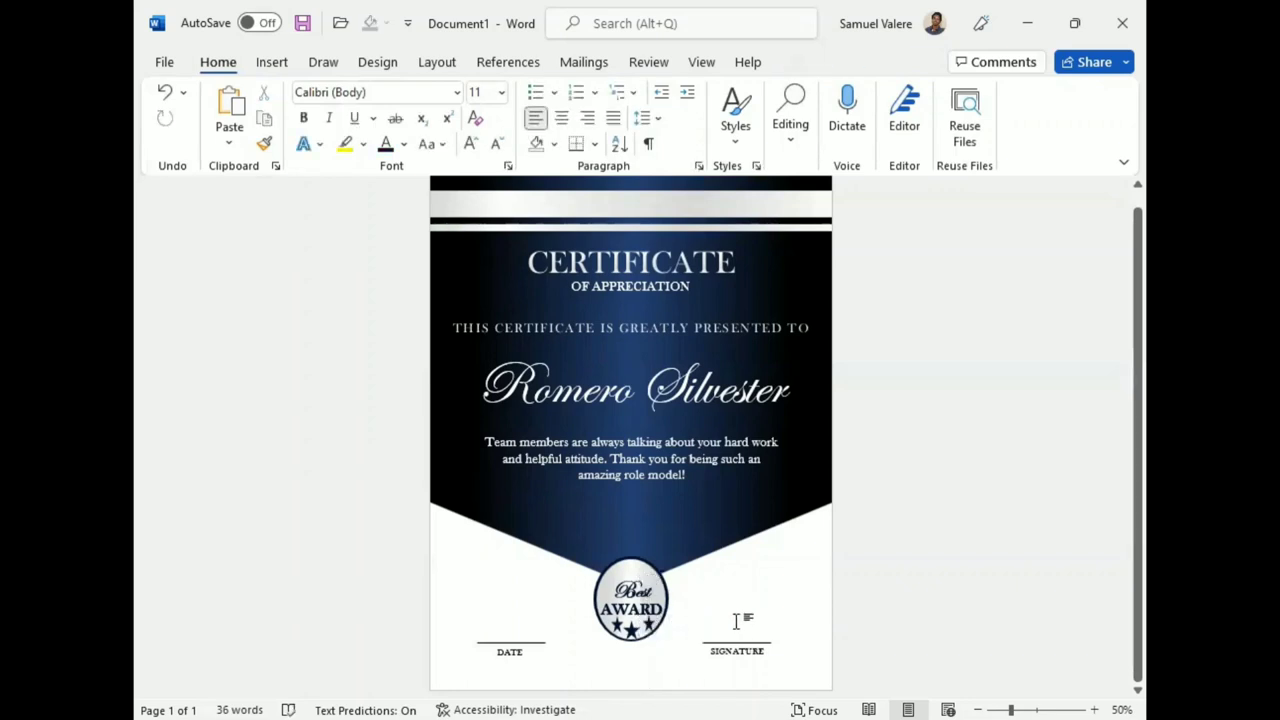
click(651, 628)
click(893, 629)
Step: Group the silver oval, the 'Best' and 'AWARD' text and the three stars into one object
click(649, 628)
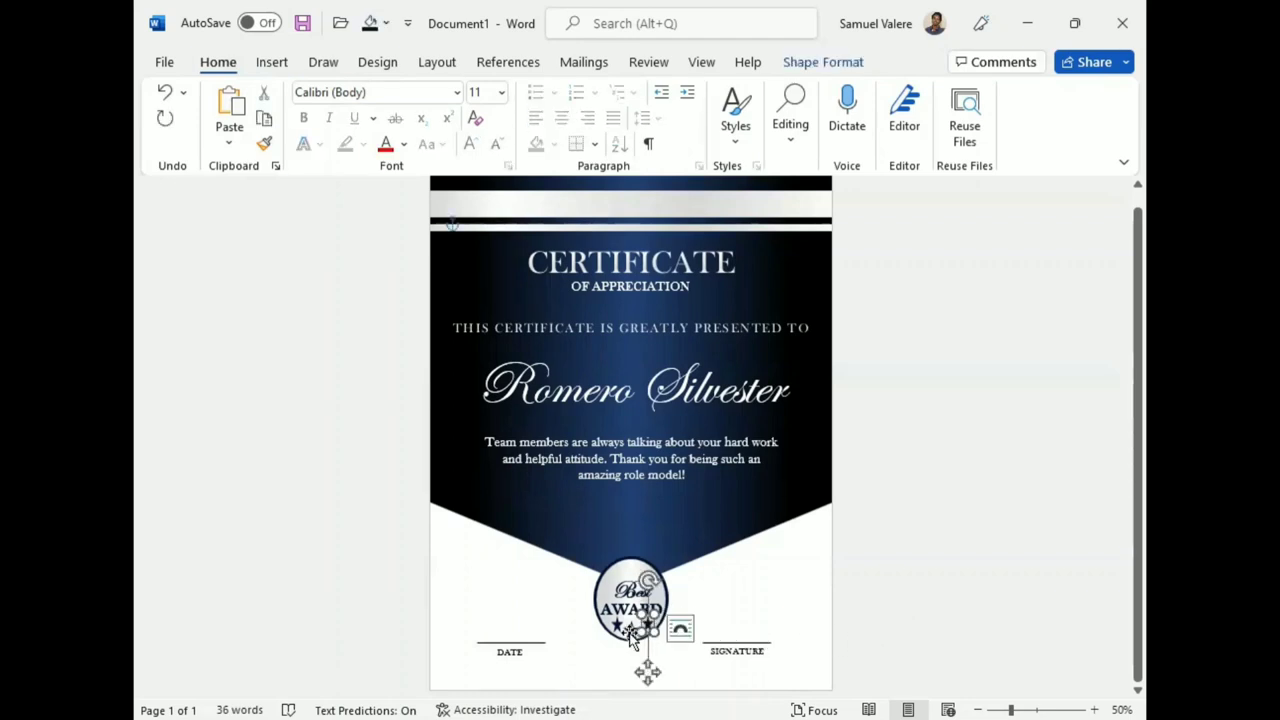
mouse_move(649, 628)
mouse_down()
mouse_move(617, 640)
mouse_move(614, 628)
mouse_up()
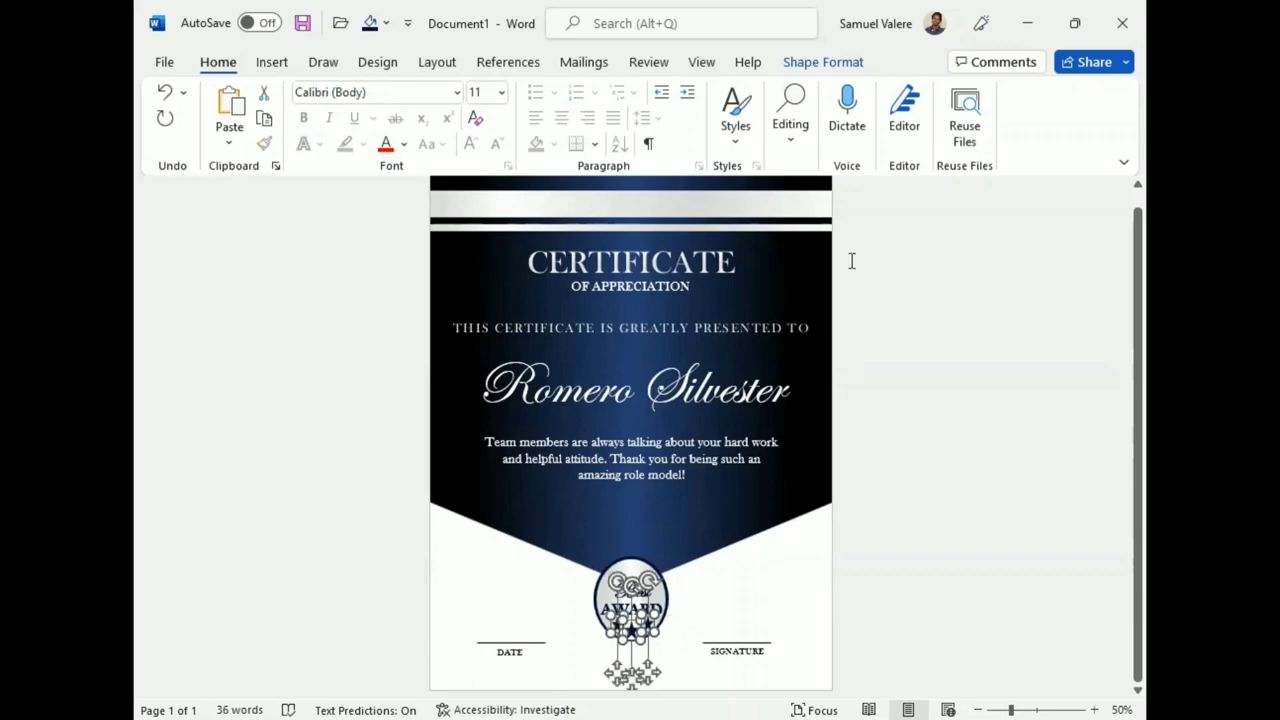
click(826, 63)
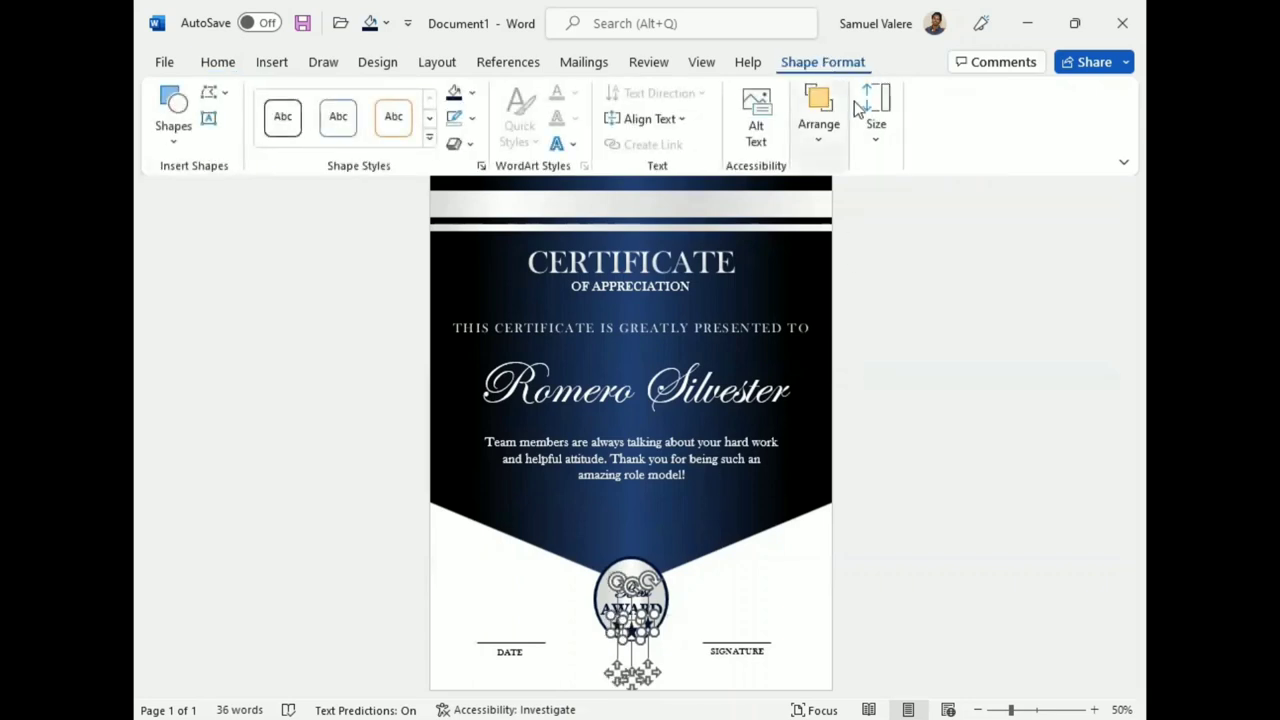
click(818, 138)
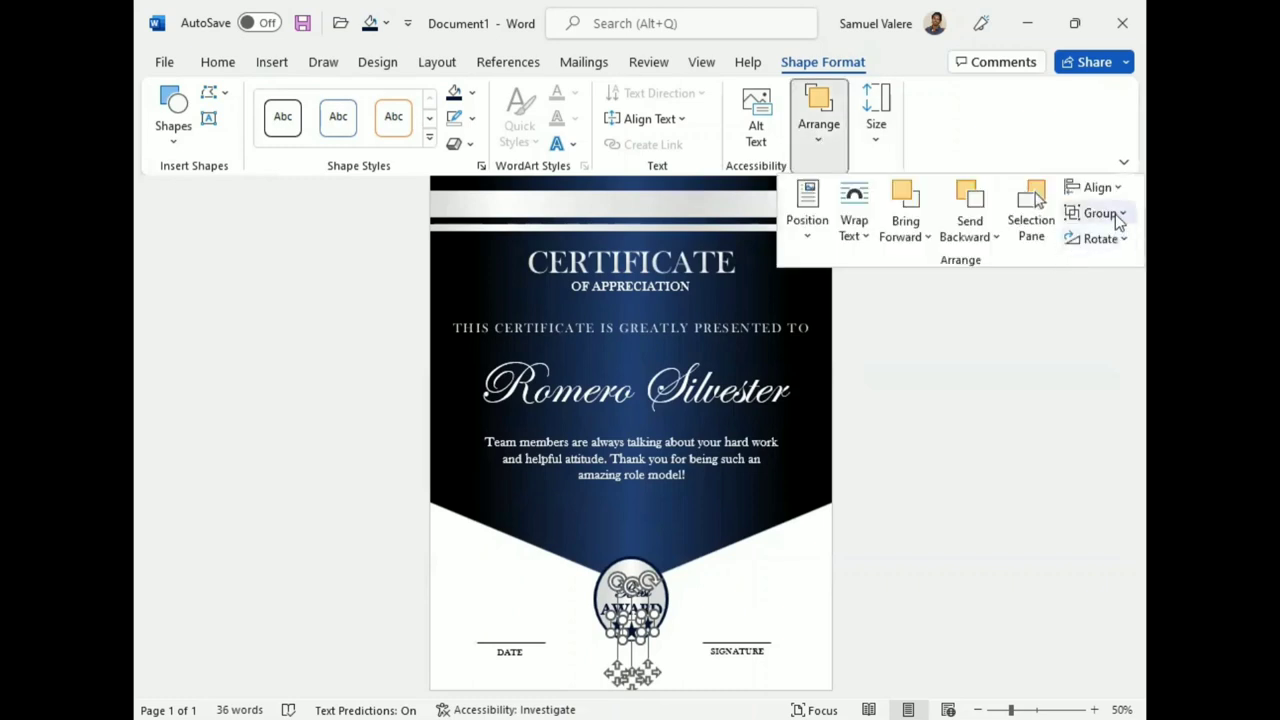
click(1118, 214)
click(1090, 240)
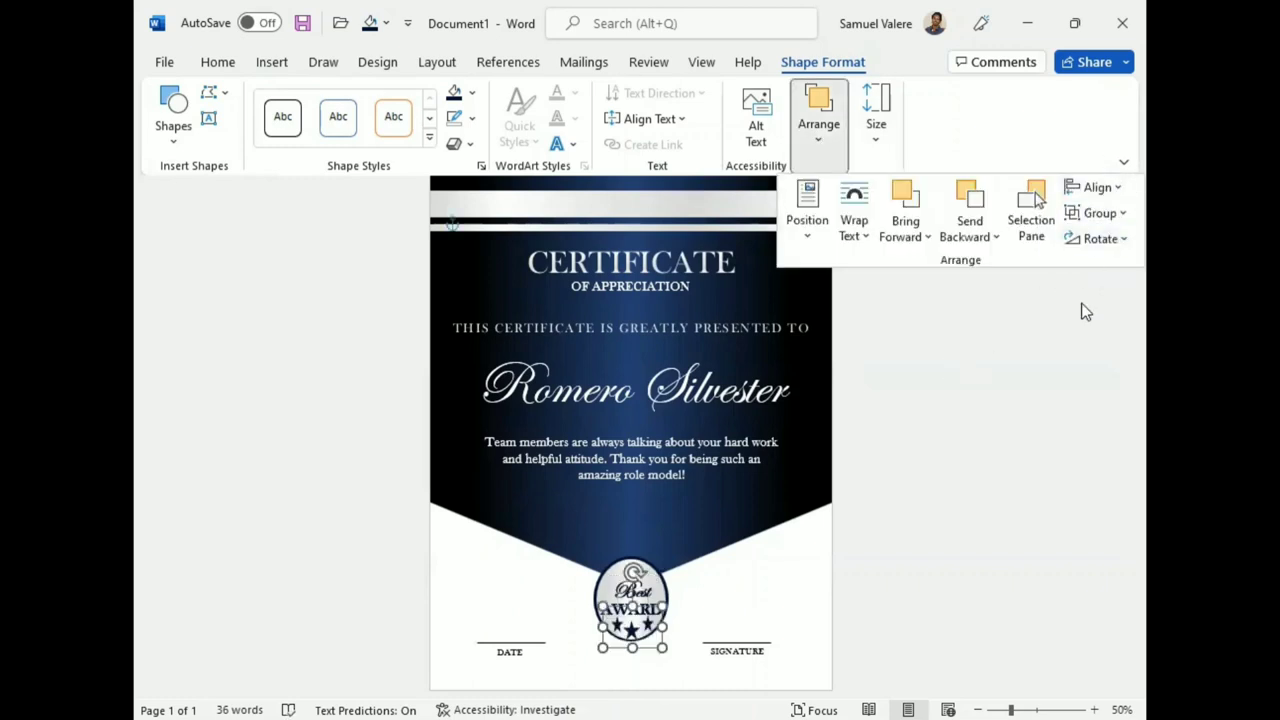
click(1063, 368)
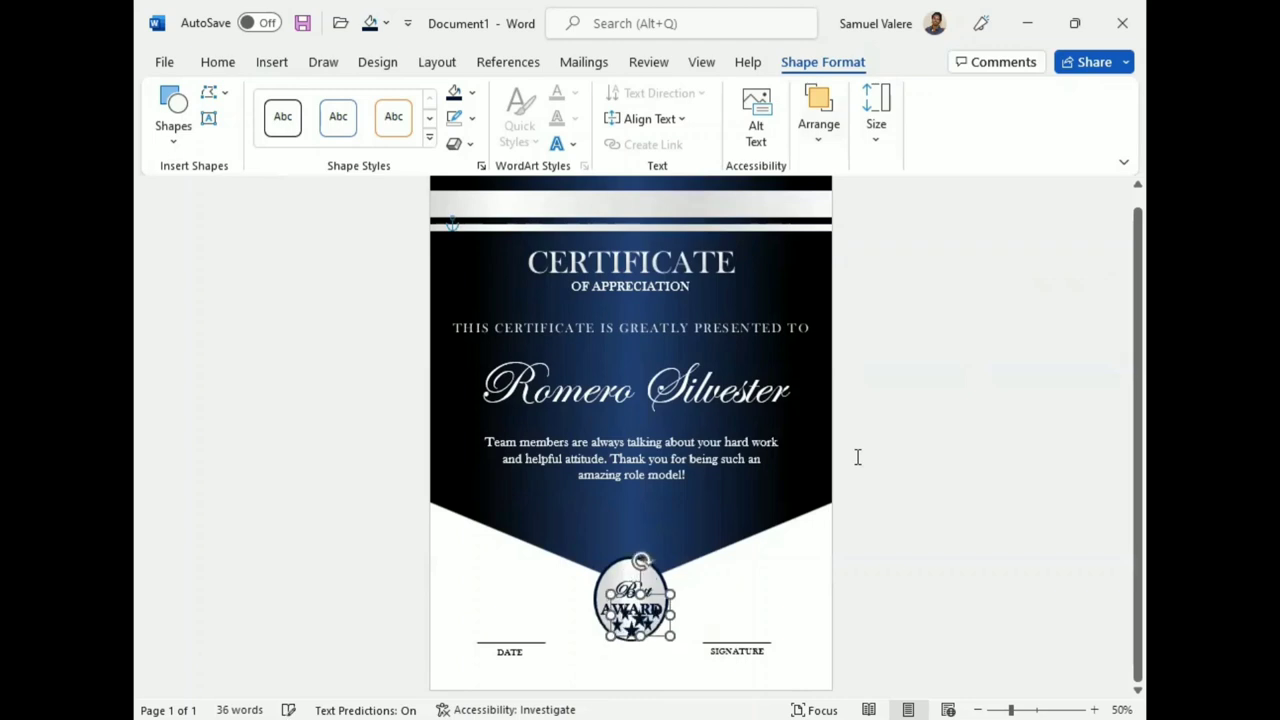
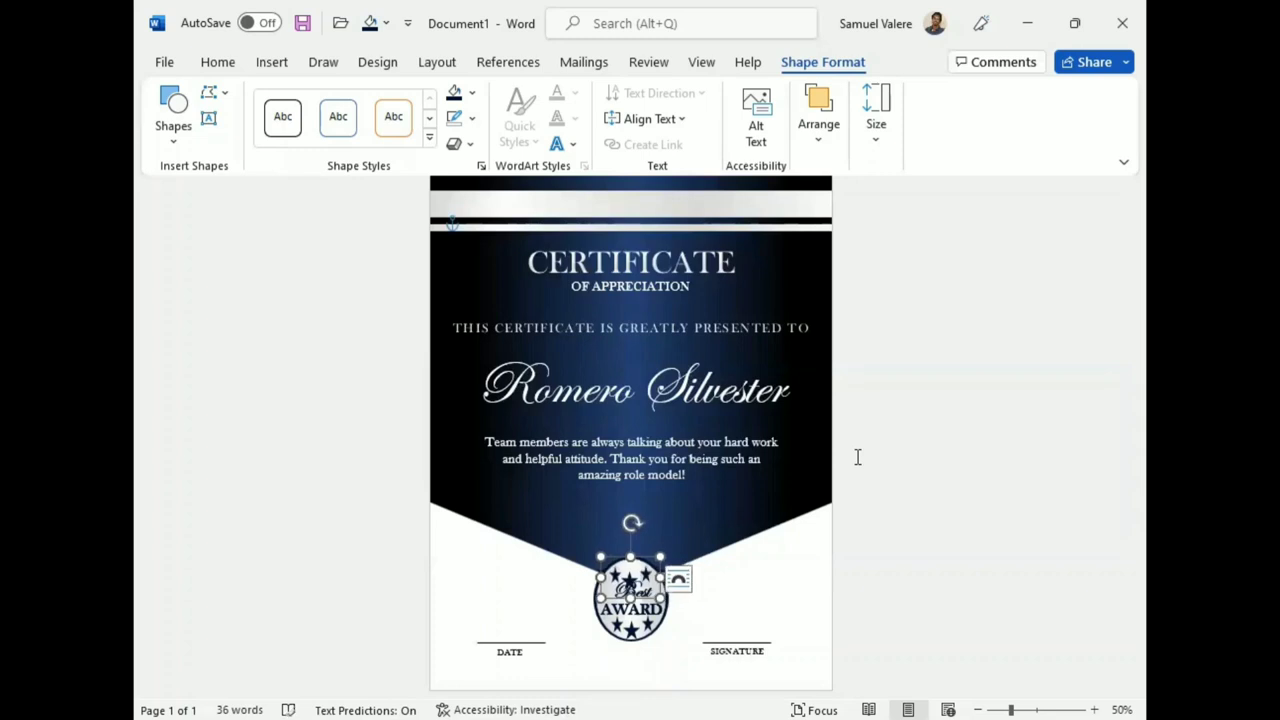
Step: Nudge the small shape on the Best Award badge slightly up and to the right
click(928, 523)
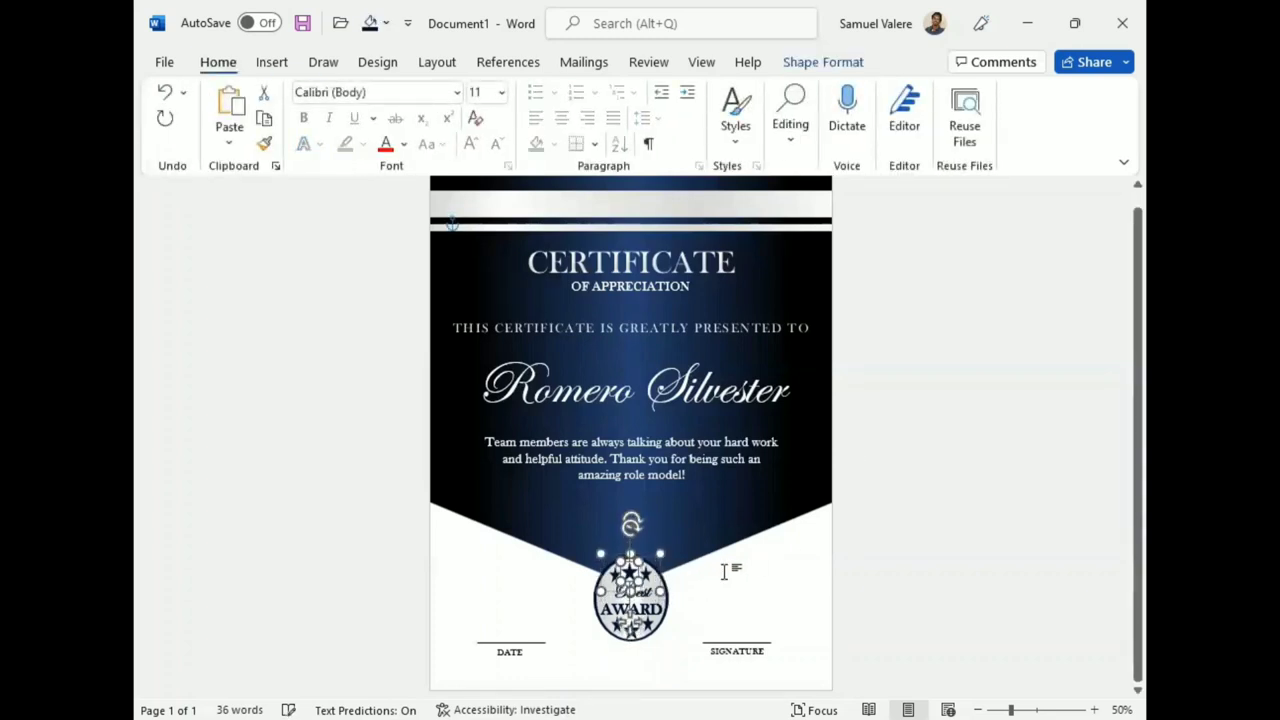
click(1034, 508)
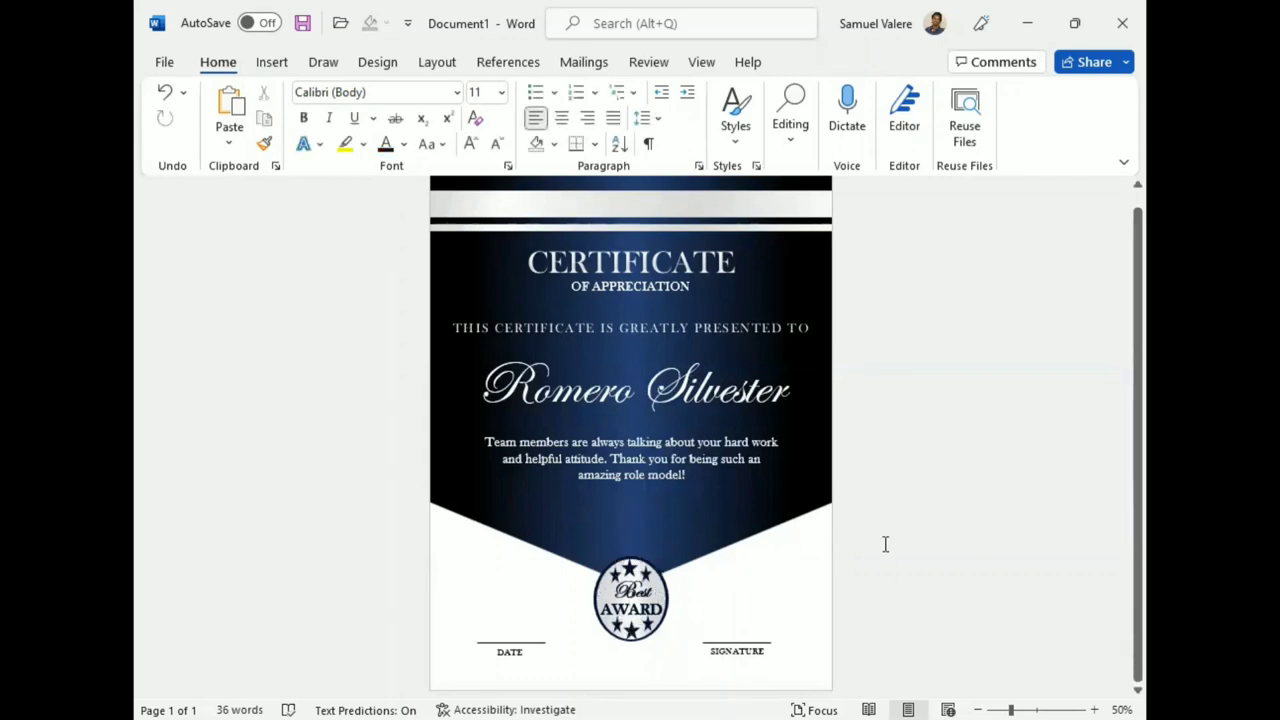
click(630, 571)
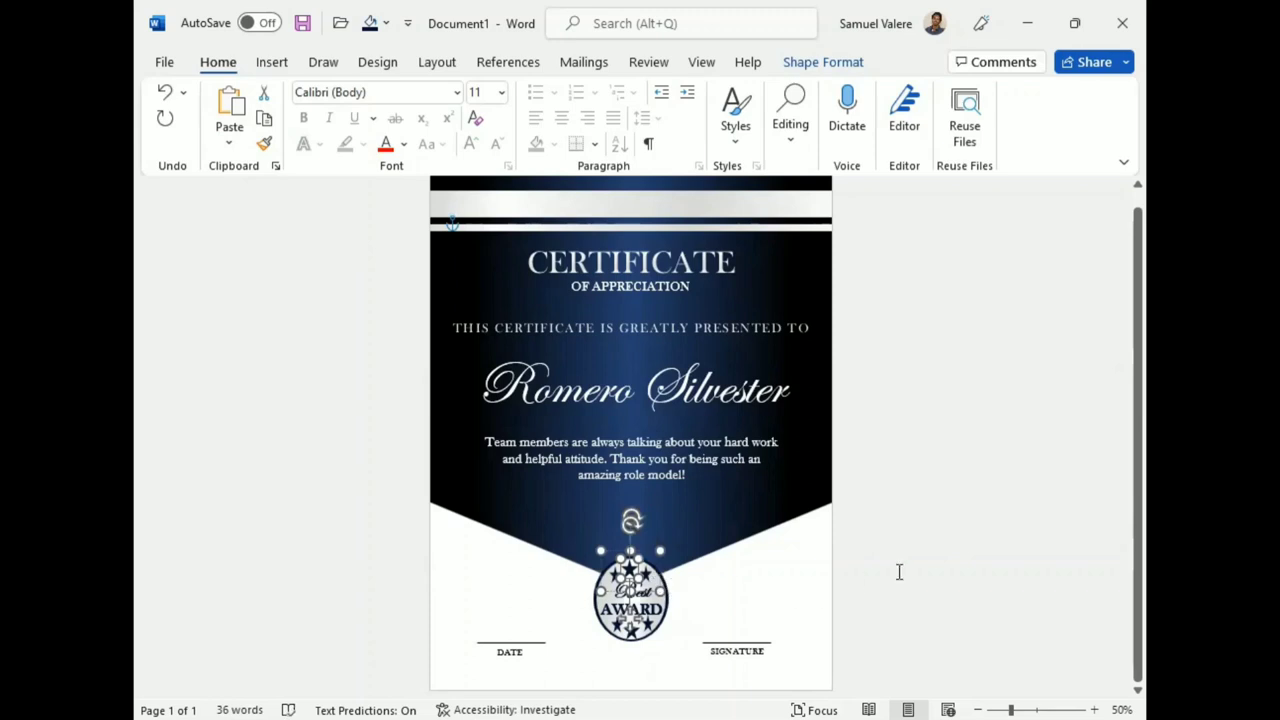
click(960, 530)
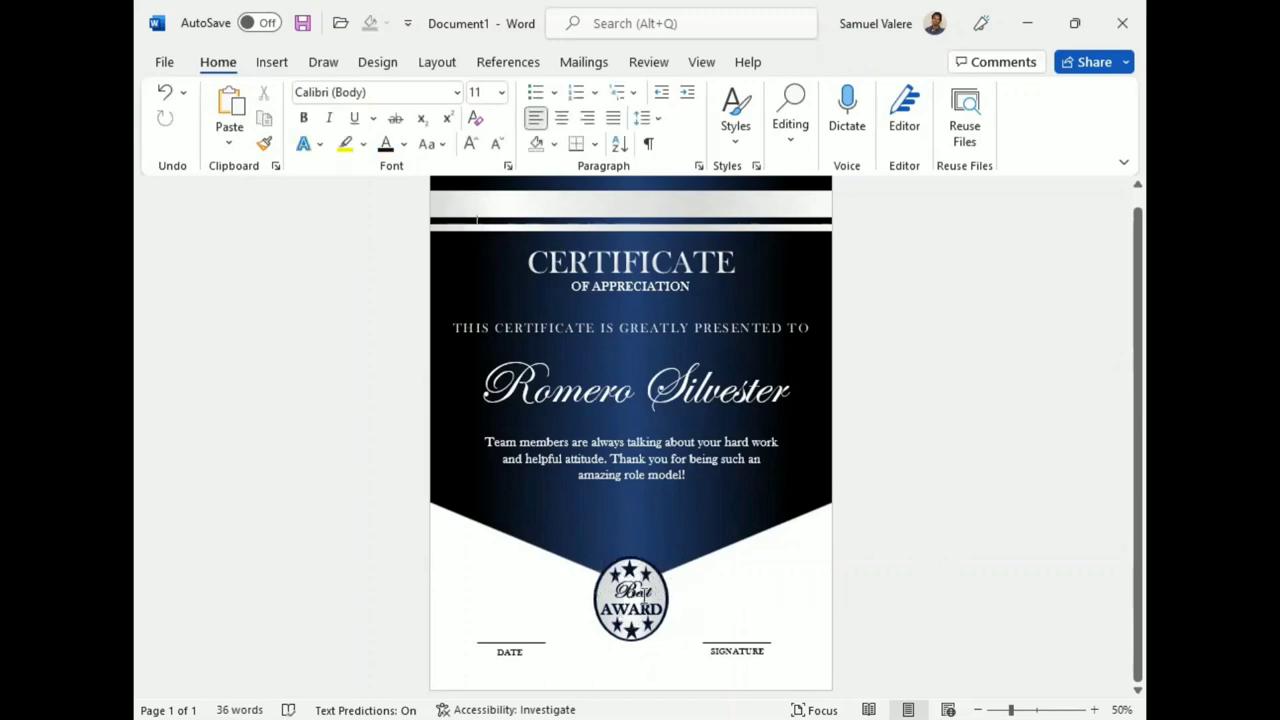
click(646, 578)
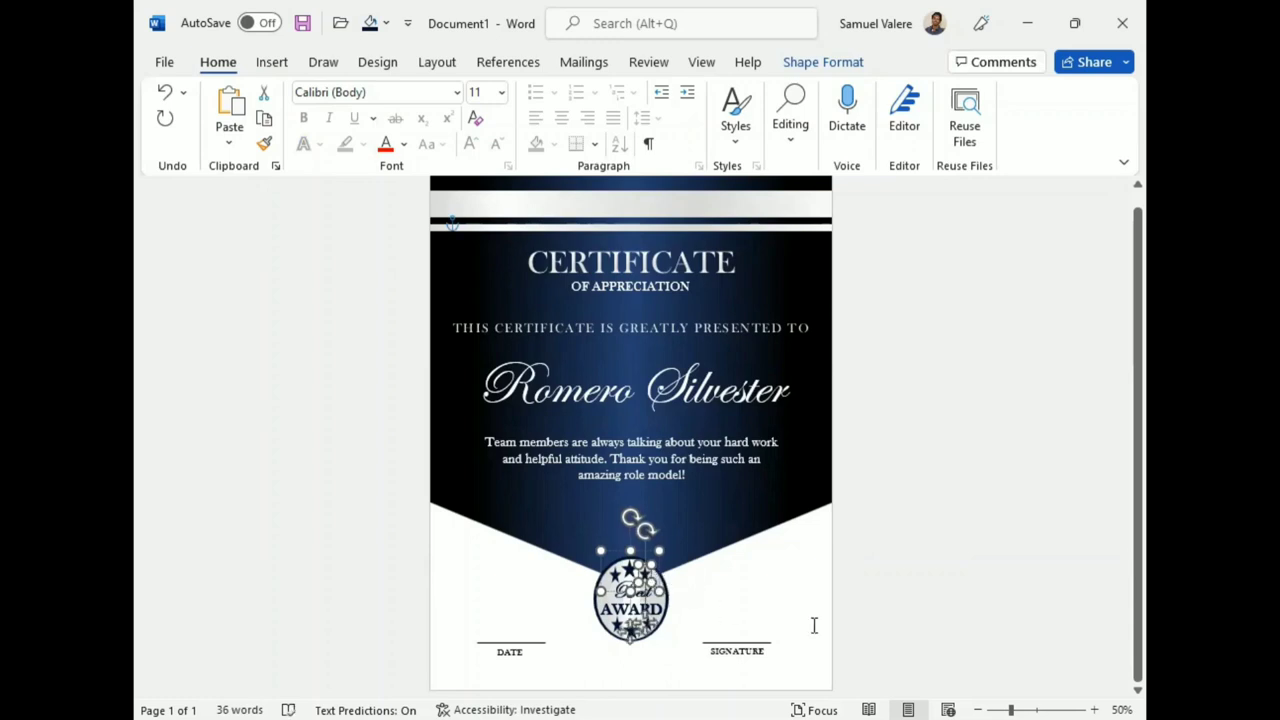
click(950, 572)
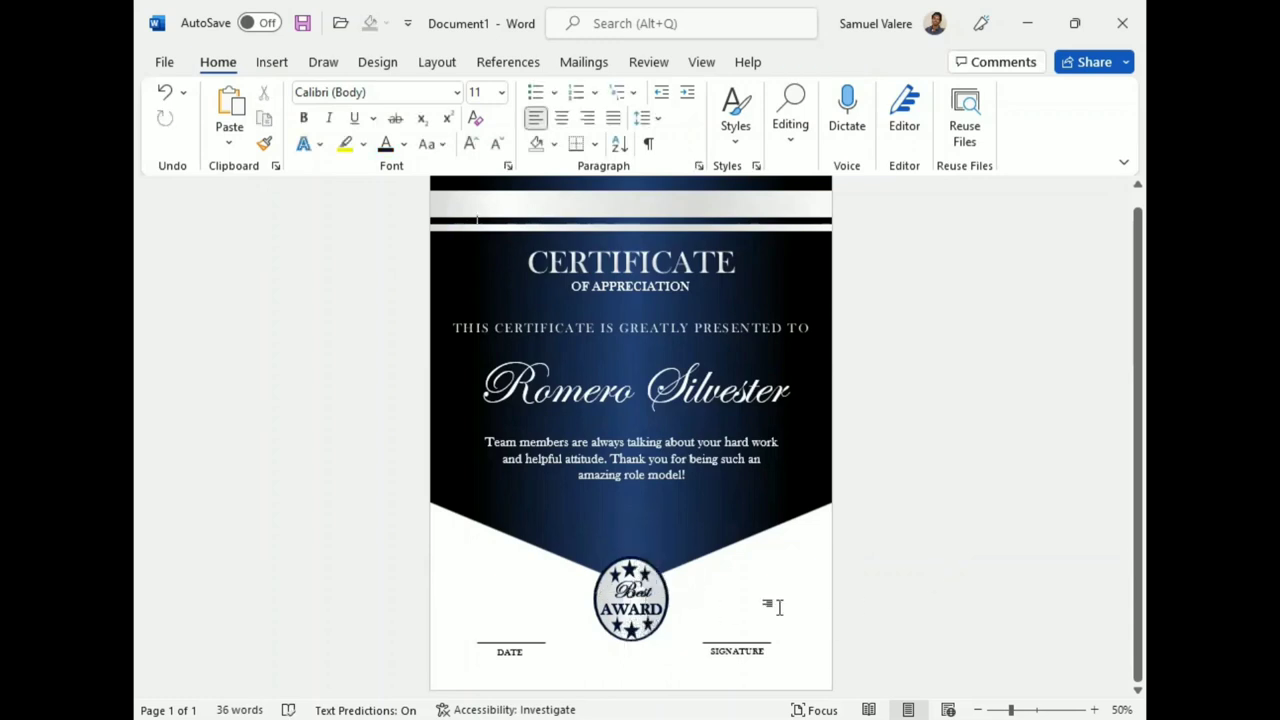
click(650, 630)
drag(652, 628, 656, 623)
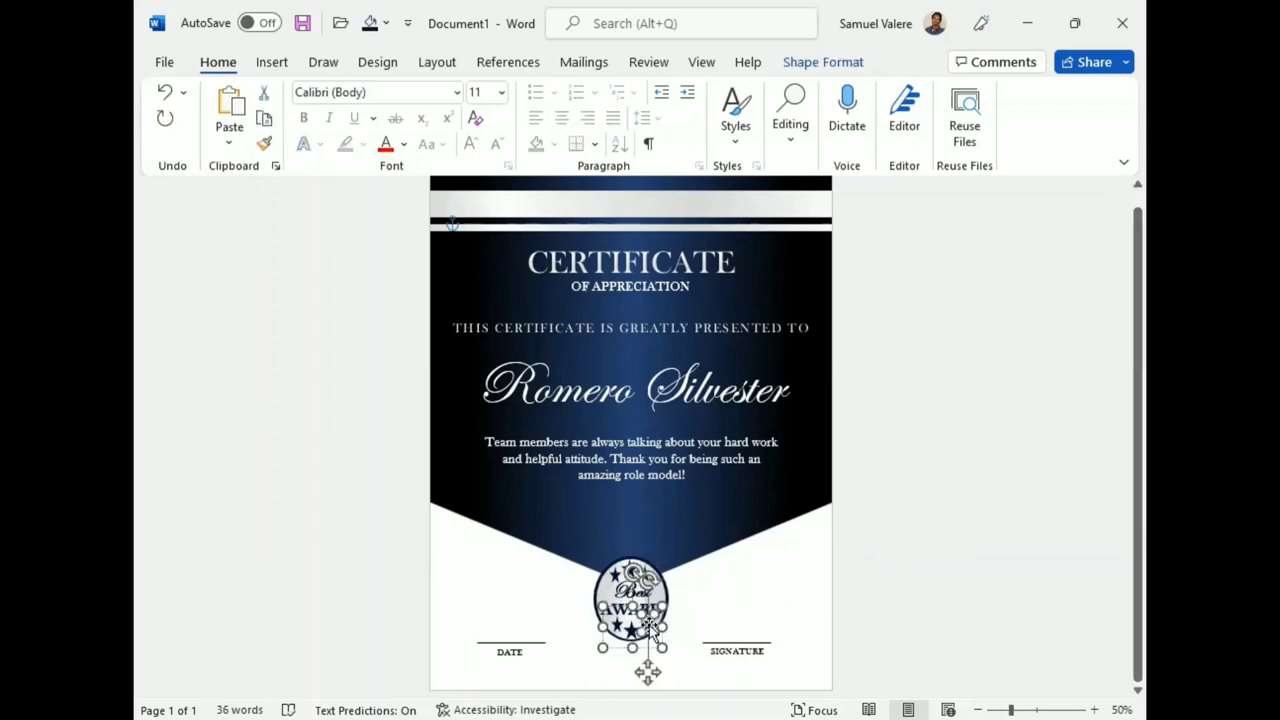
click(942, 568)
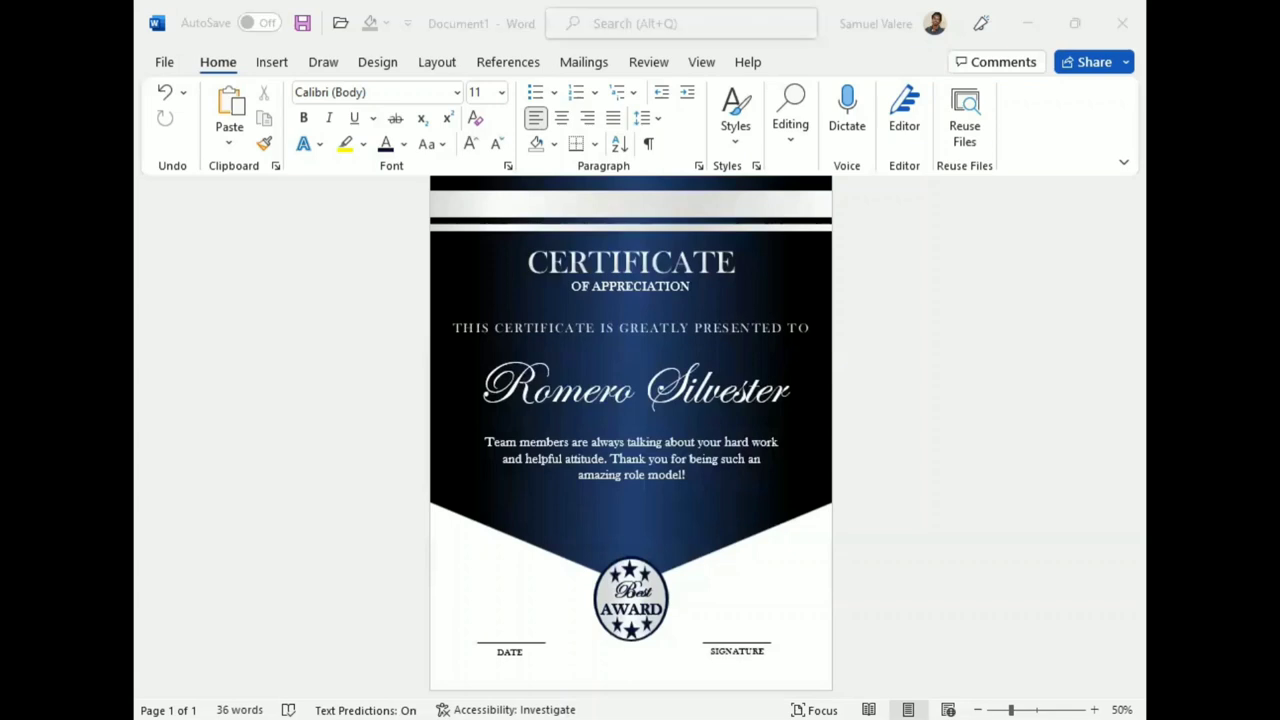
Step: Draw a block arrow just below the Best Award badge and rotate it to point upward
click(731, 606)
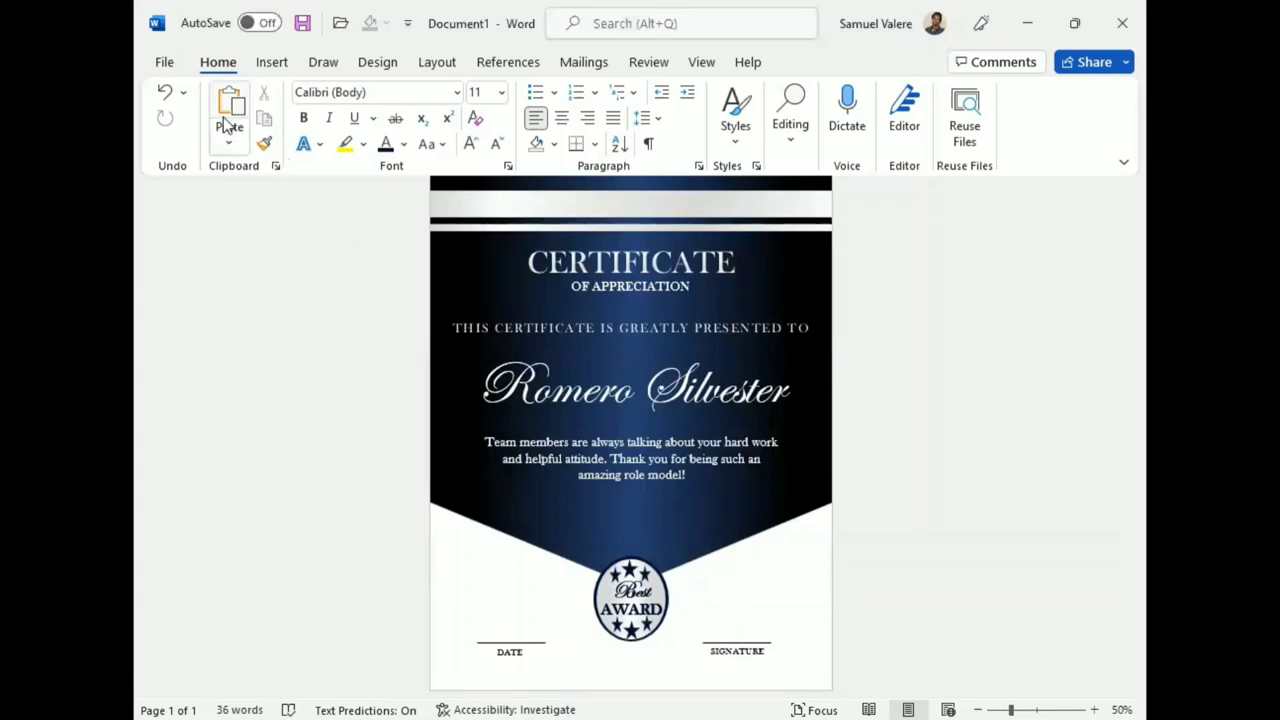
click(271, 62)
click(360, 93)
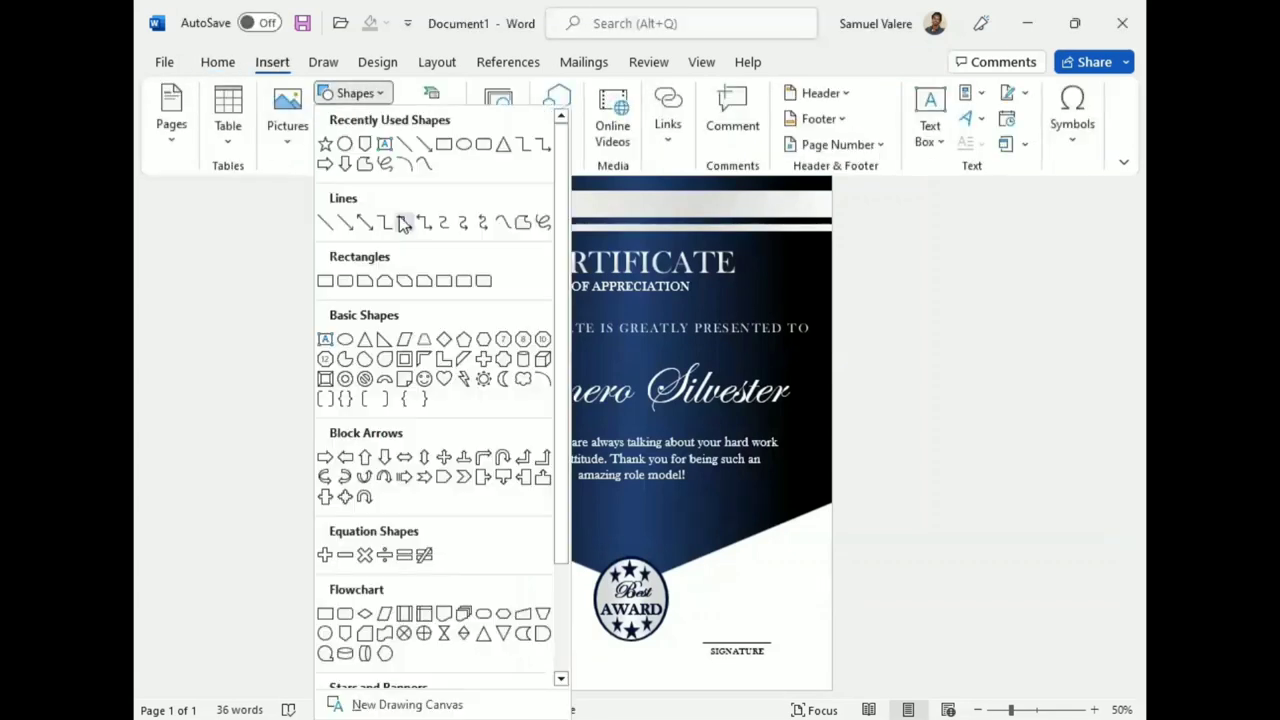
scroll(388, 320, down, 2)
scroll(388, 320, down, 1)
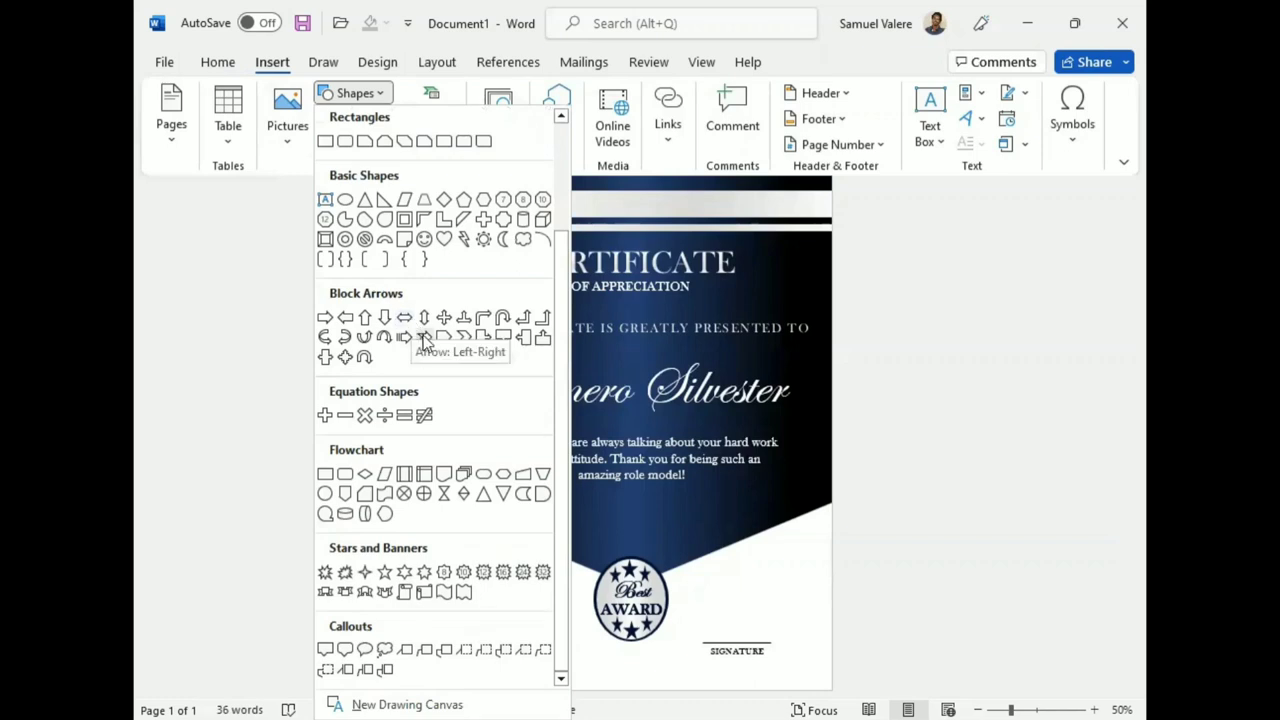
click(418, 344)
drag(596, 597, 685, 665)
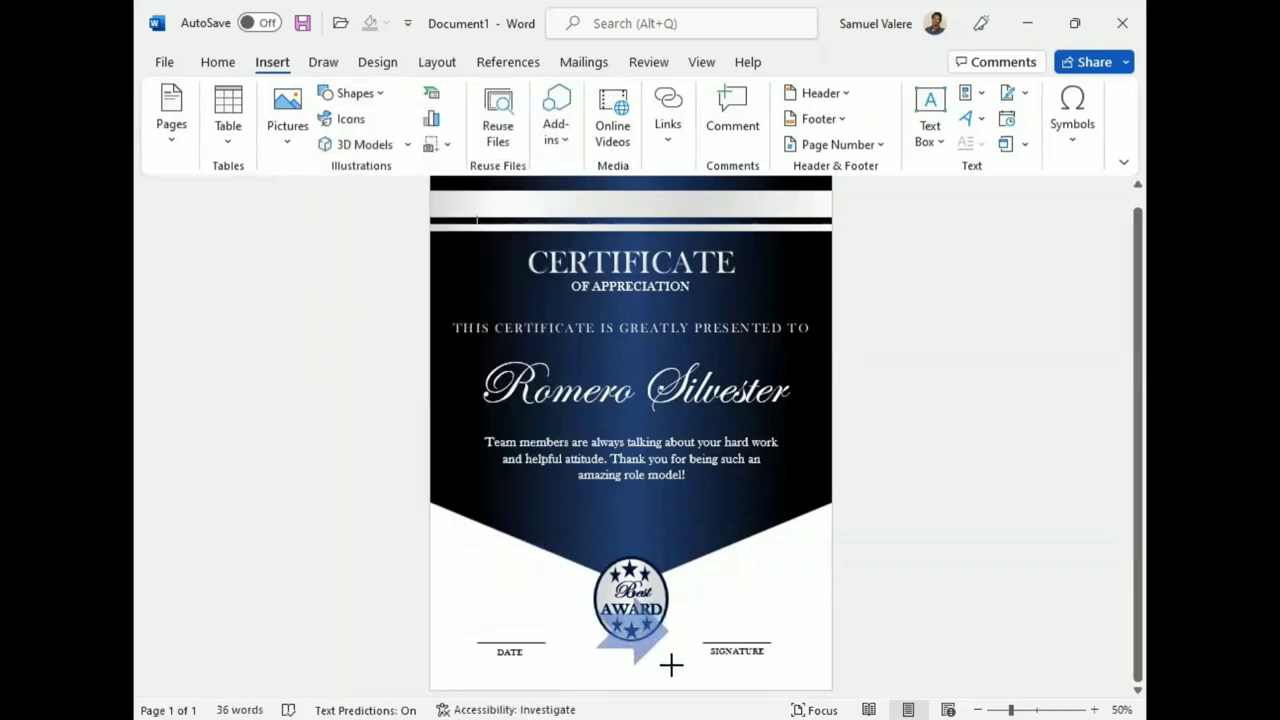
mouse_move(640, 582)
mouse_down()
mouse_move(575, 630)
mouse_move(640, 570)
mouse_up()
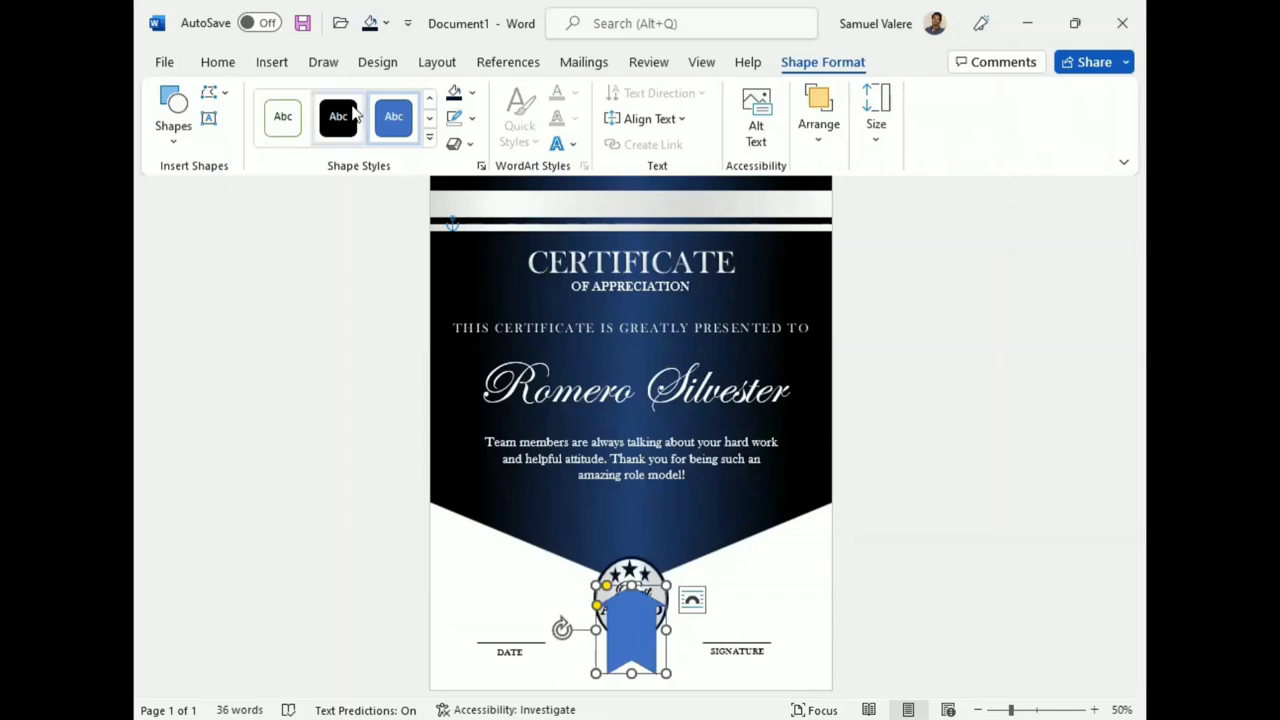
Step: Remove the arrow's outline, apply a gradient fill, and make the 87% stop gray
click(472, 118)
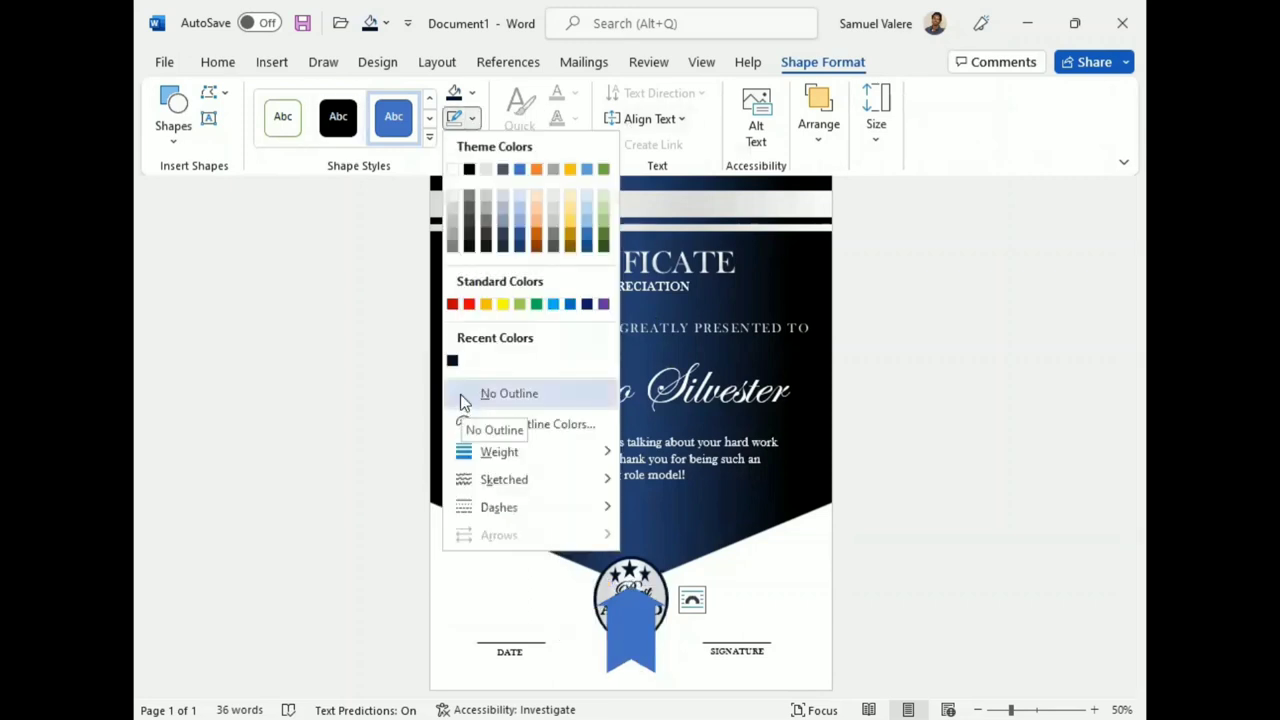
click(460, 396)
click(472, 93)
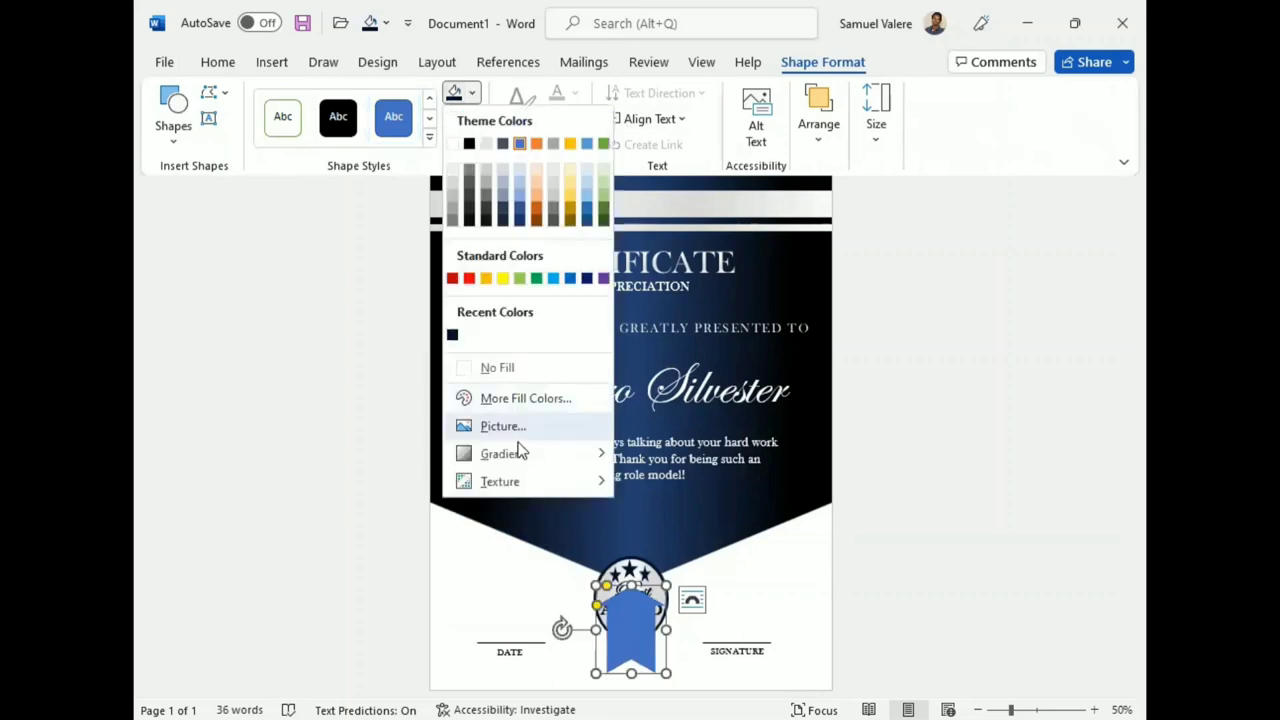
mouse_move(517, 455)
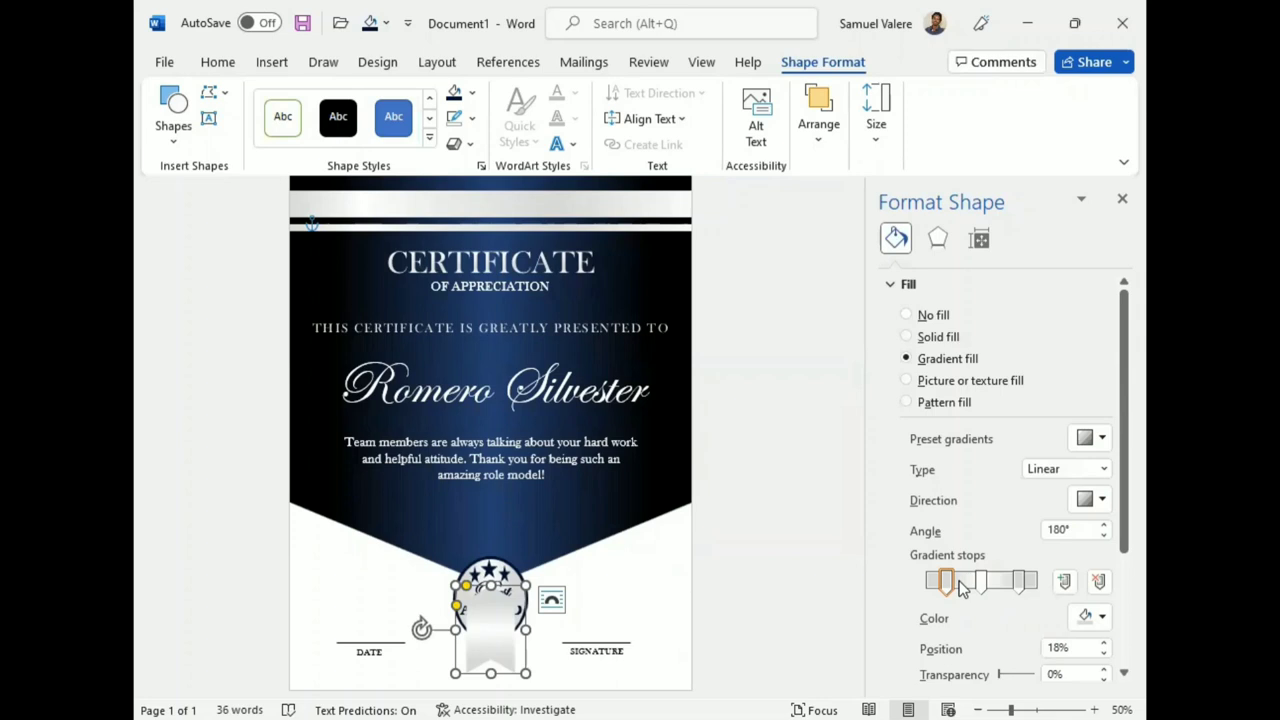
click(1020, 586)
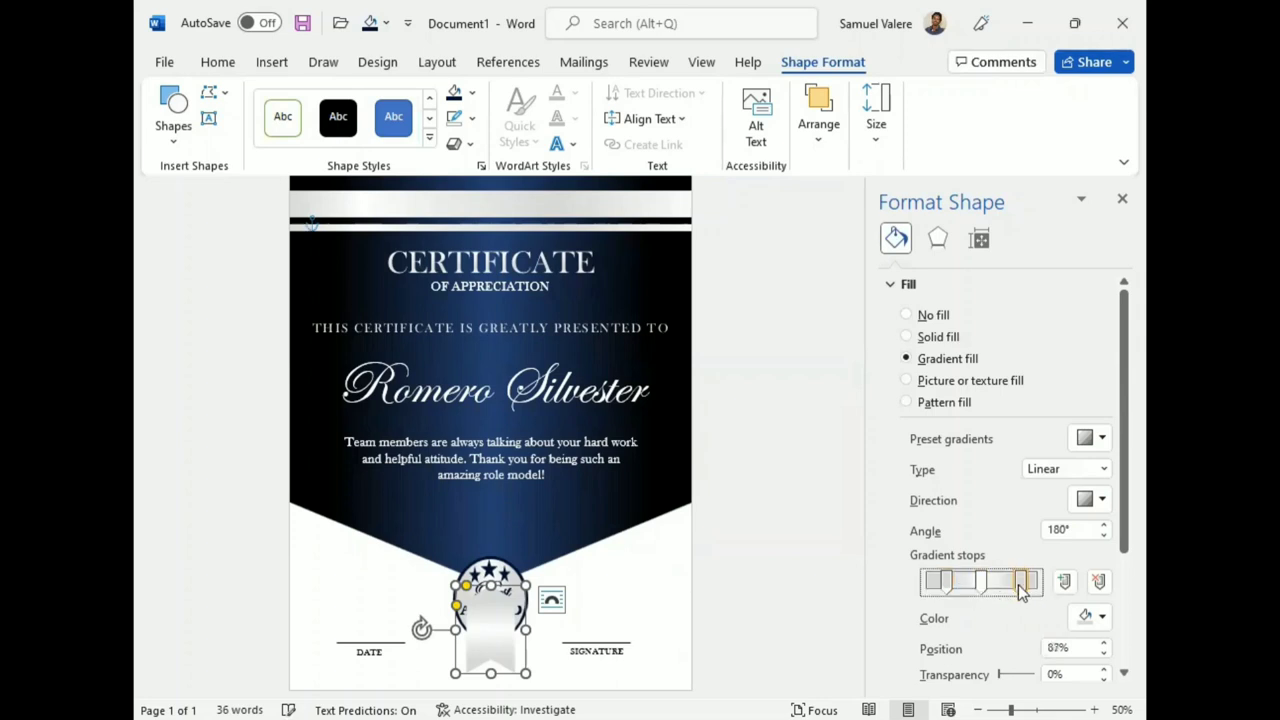
click(1102, 616)
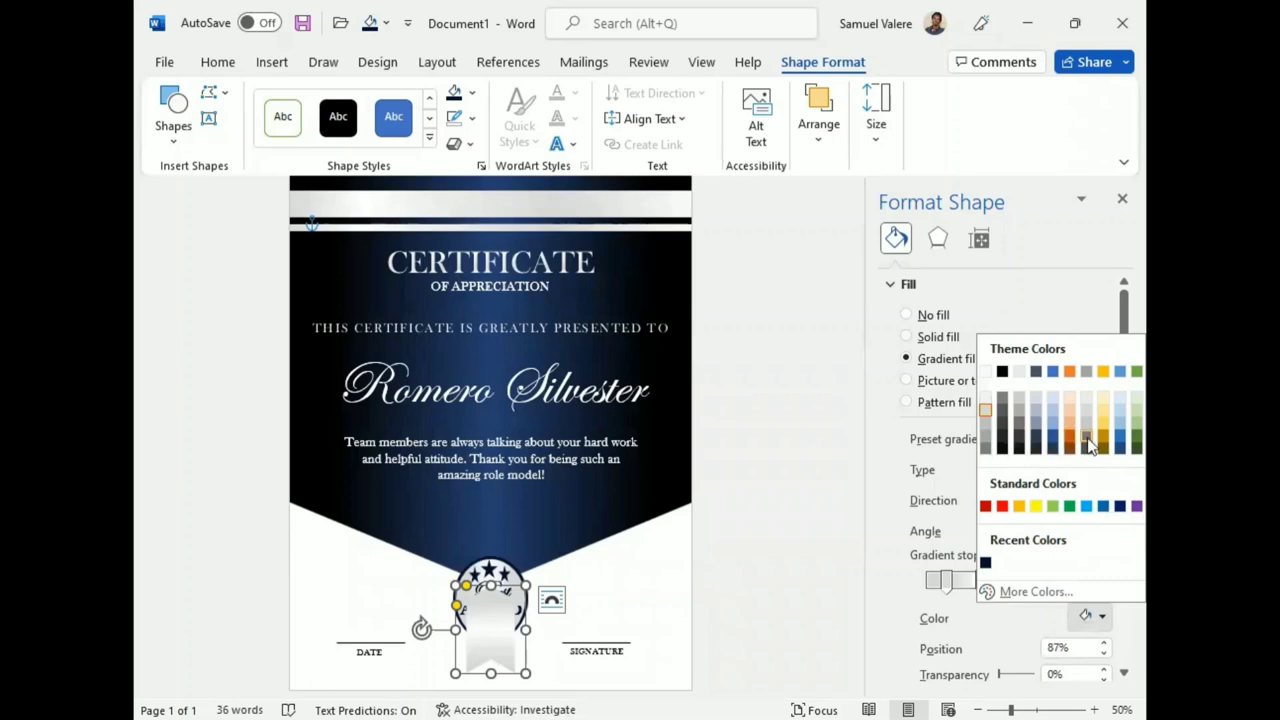
click(1086, 440)
Step: Make the 18% gradient stop a darker gray and stretch the ribbon slightly taller
click(945, 580)
click(1102, 618)
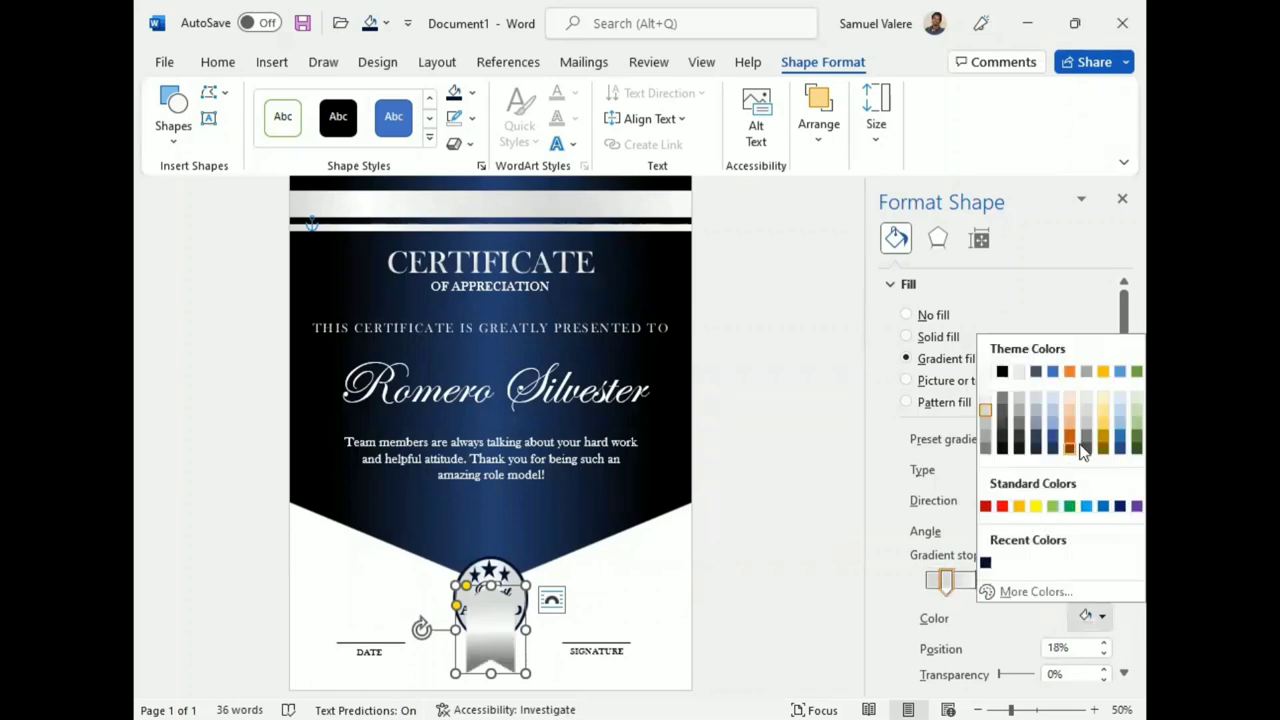
click(1086, 442)
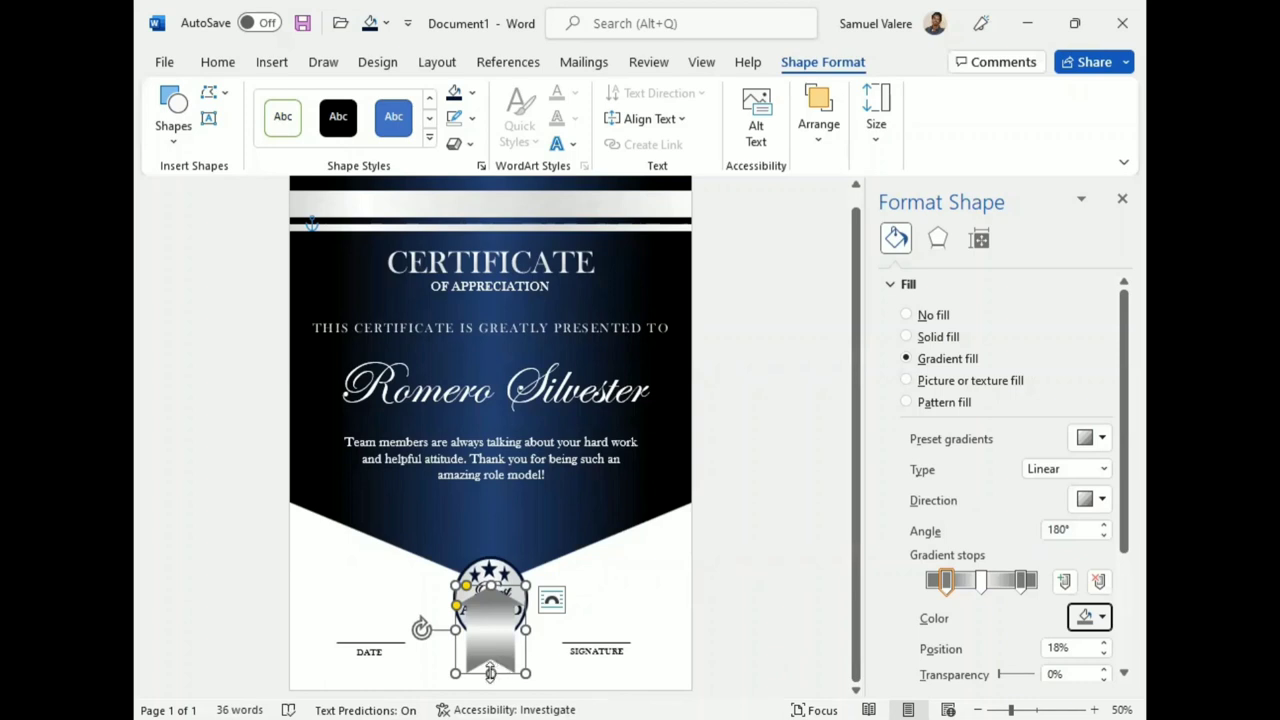
drag(490, 673, 489, 676)
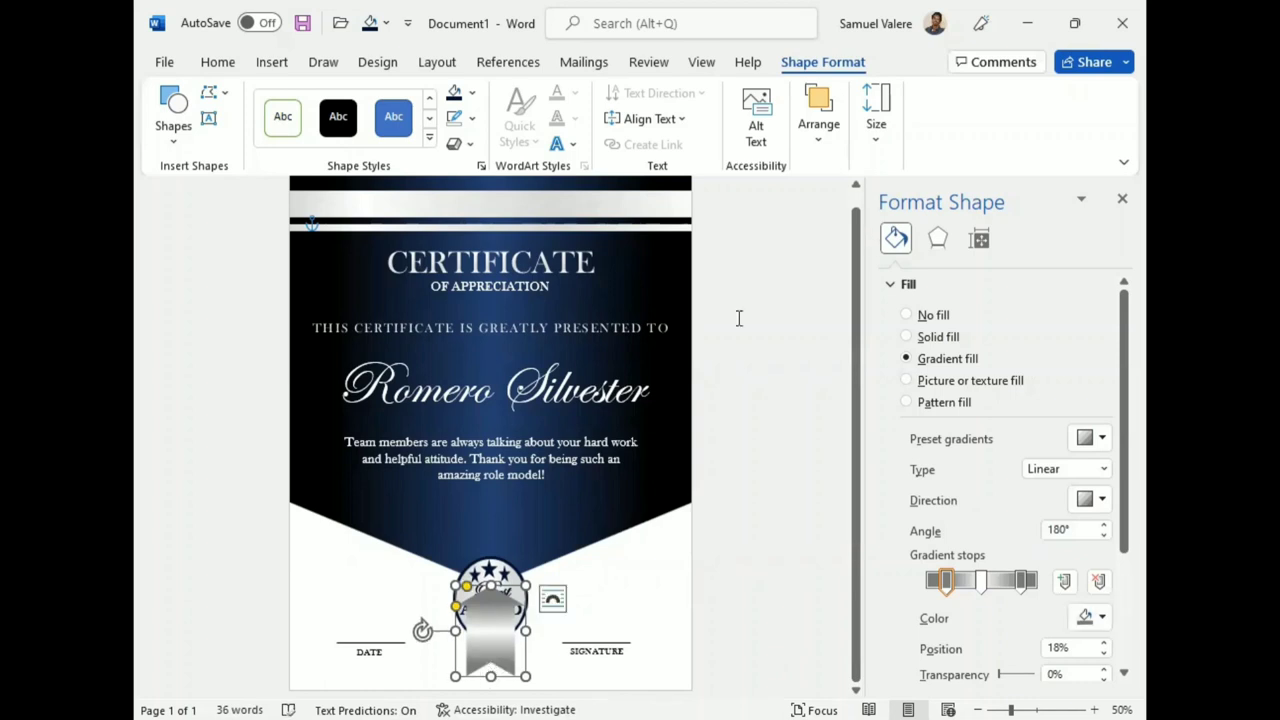
click(820, 125)
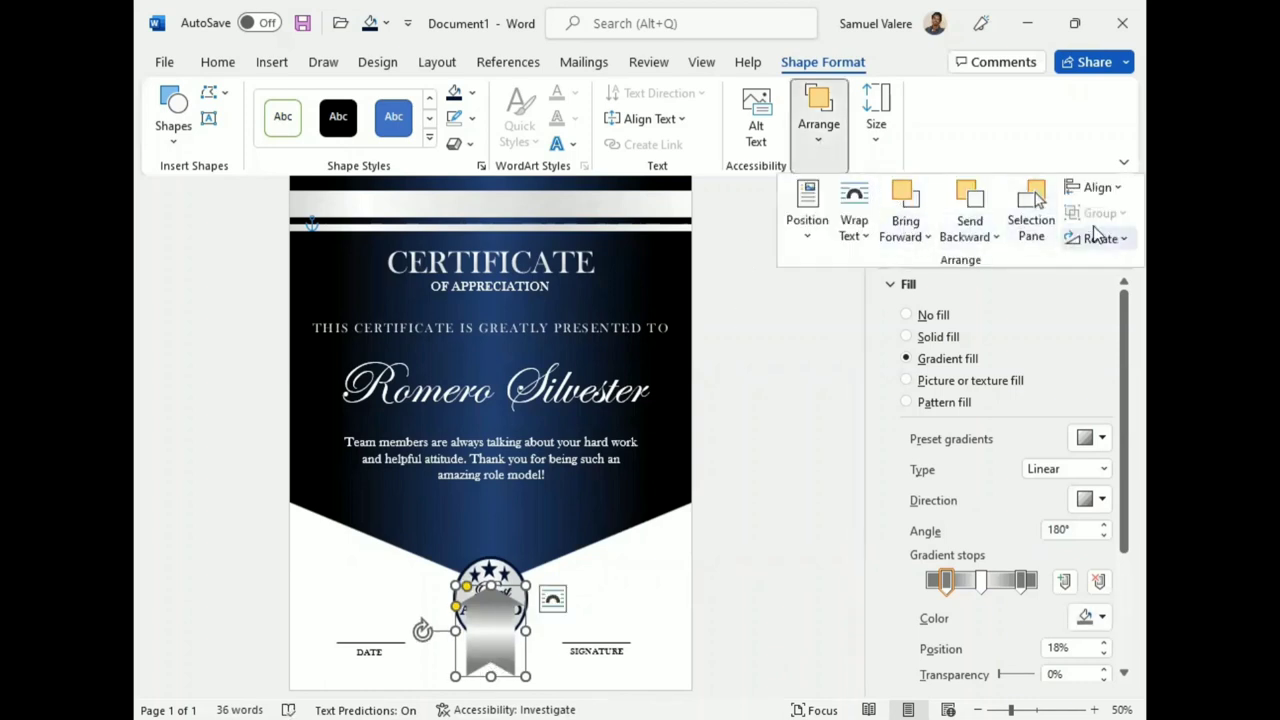
Step: Send the gray ribbon backward until it sits behind the Best Award badge
click(970, 200)
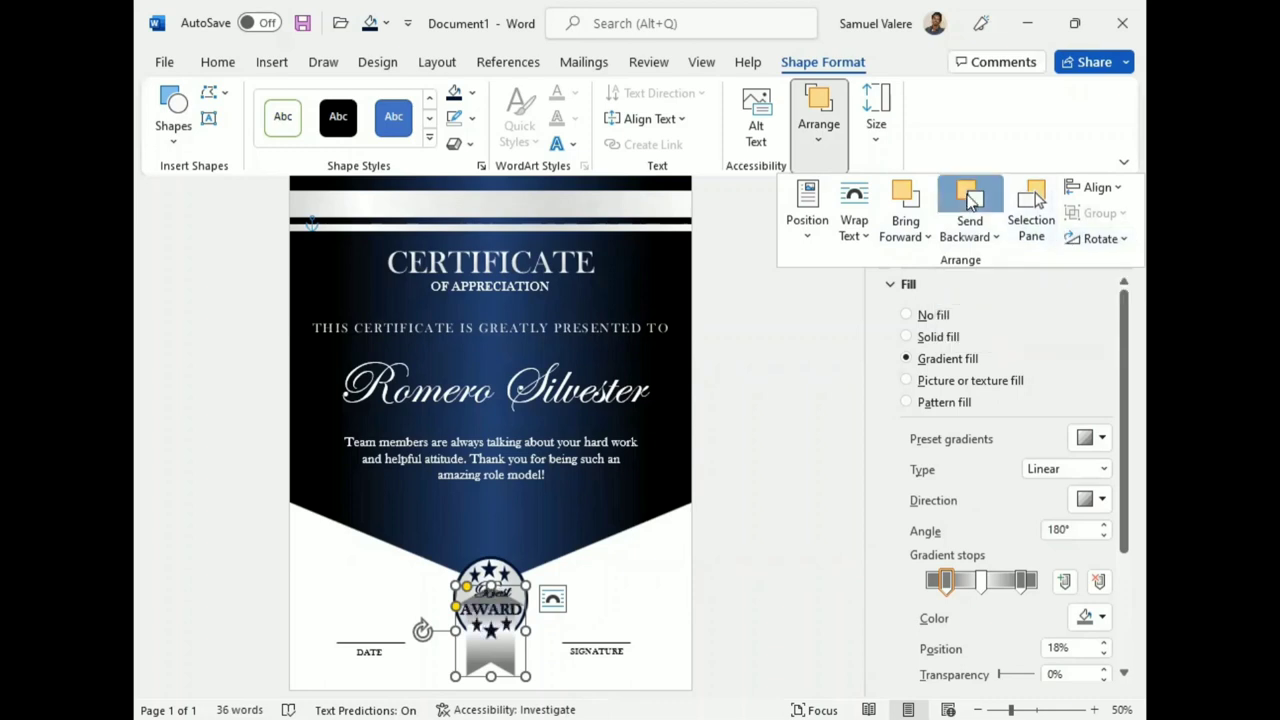
click(970, 200)
click(970, 200)
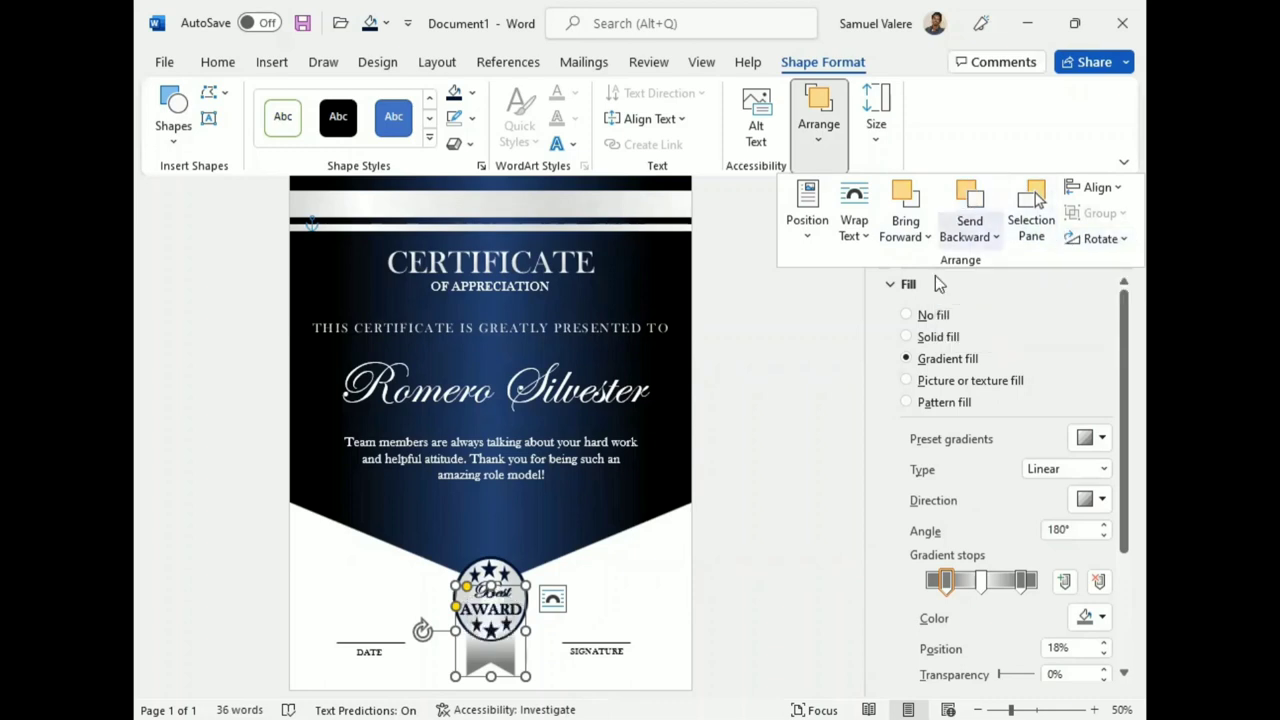
click(463, 585)
Step: Set both gradient stops on the round badge to gray for a silver look
click(463, 585)
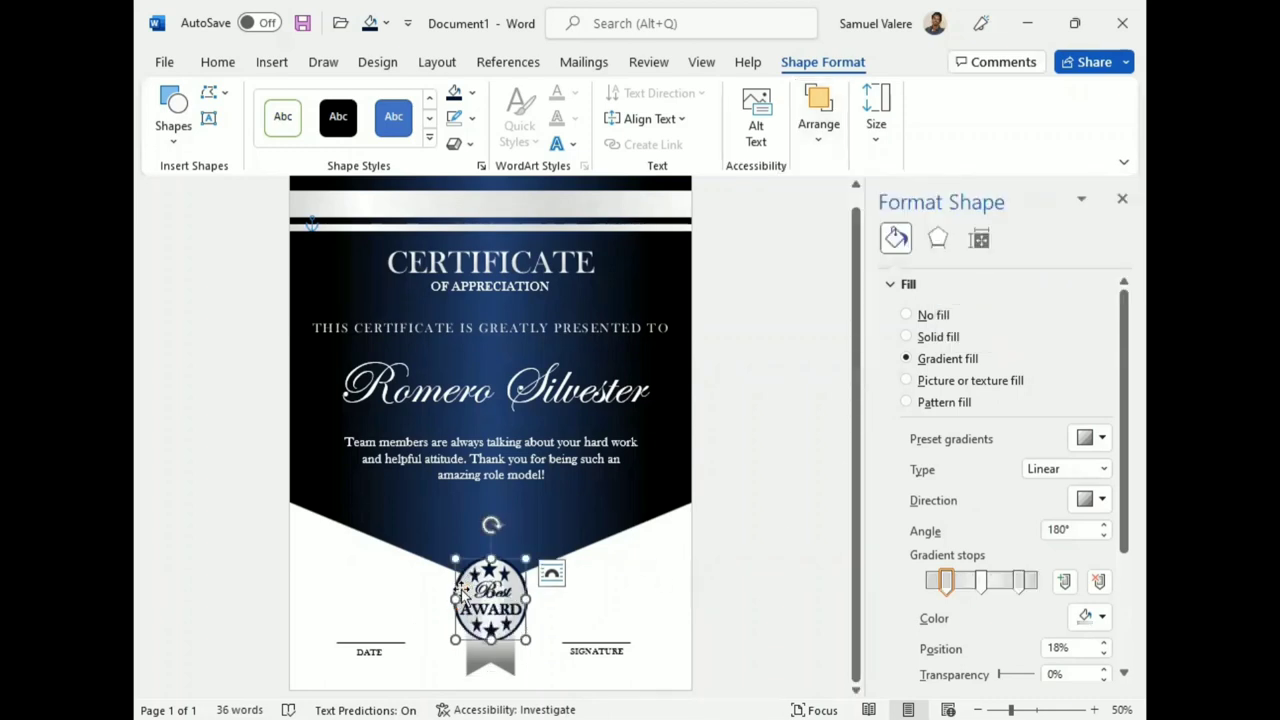
click(1019, 581)
click(1102, 616)
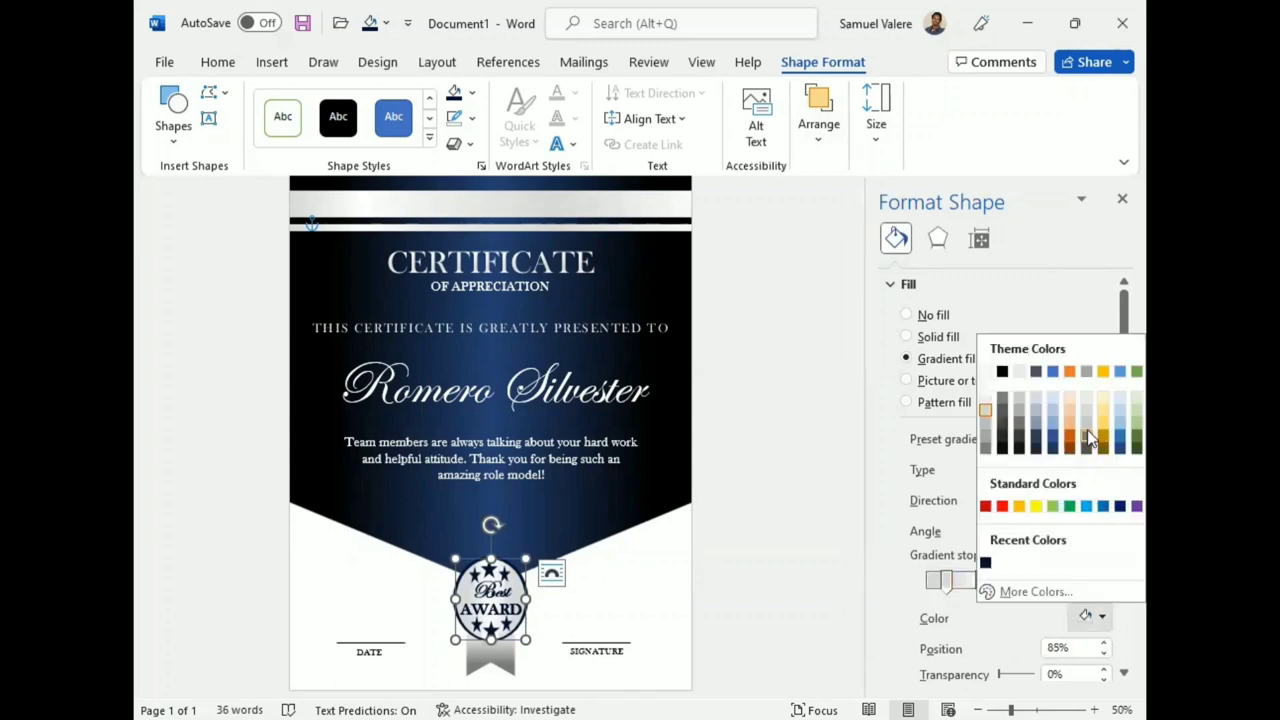
click(1090, 438)
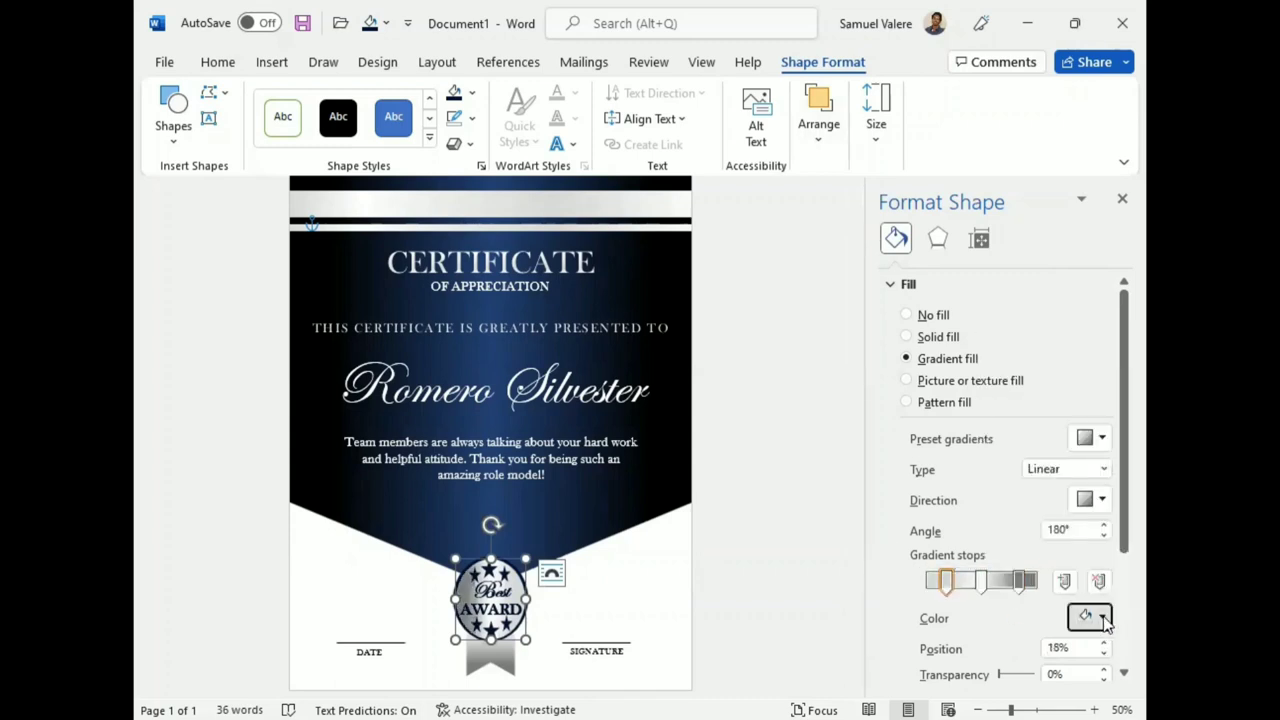
click(1092, 616)
click(1085, 443)
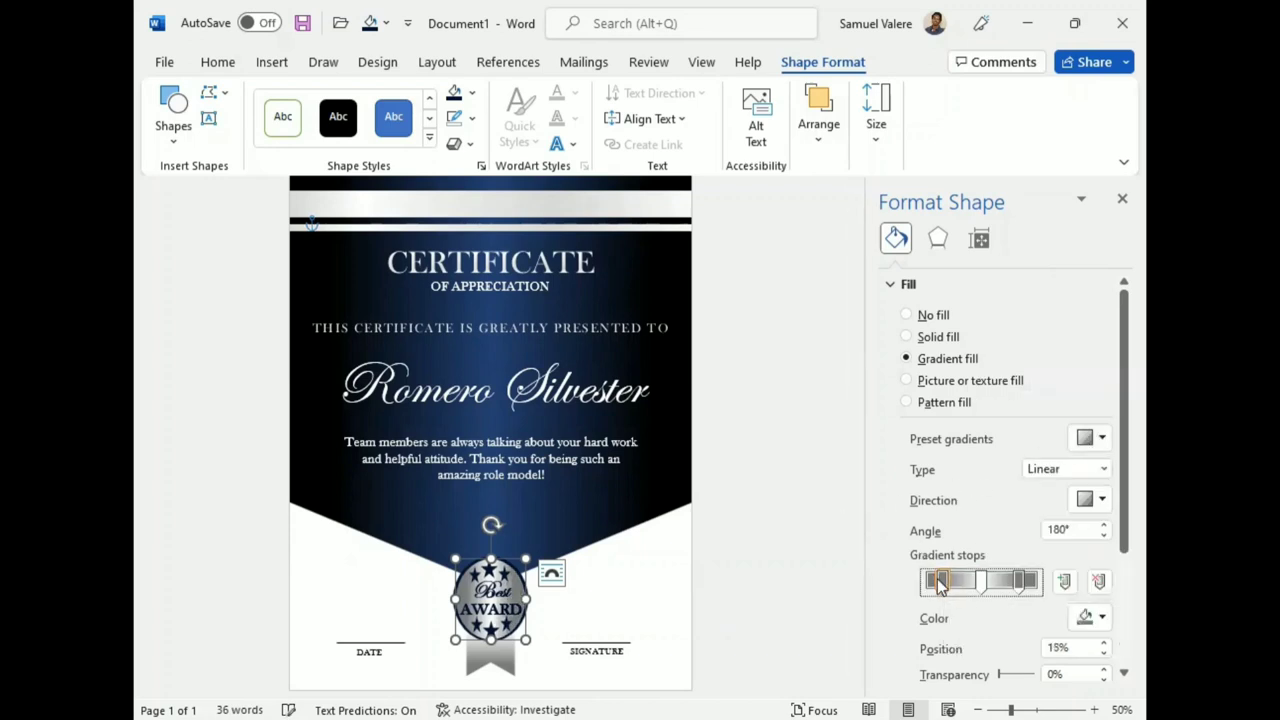
click(1022, 584)
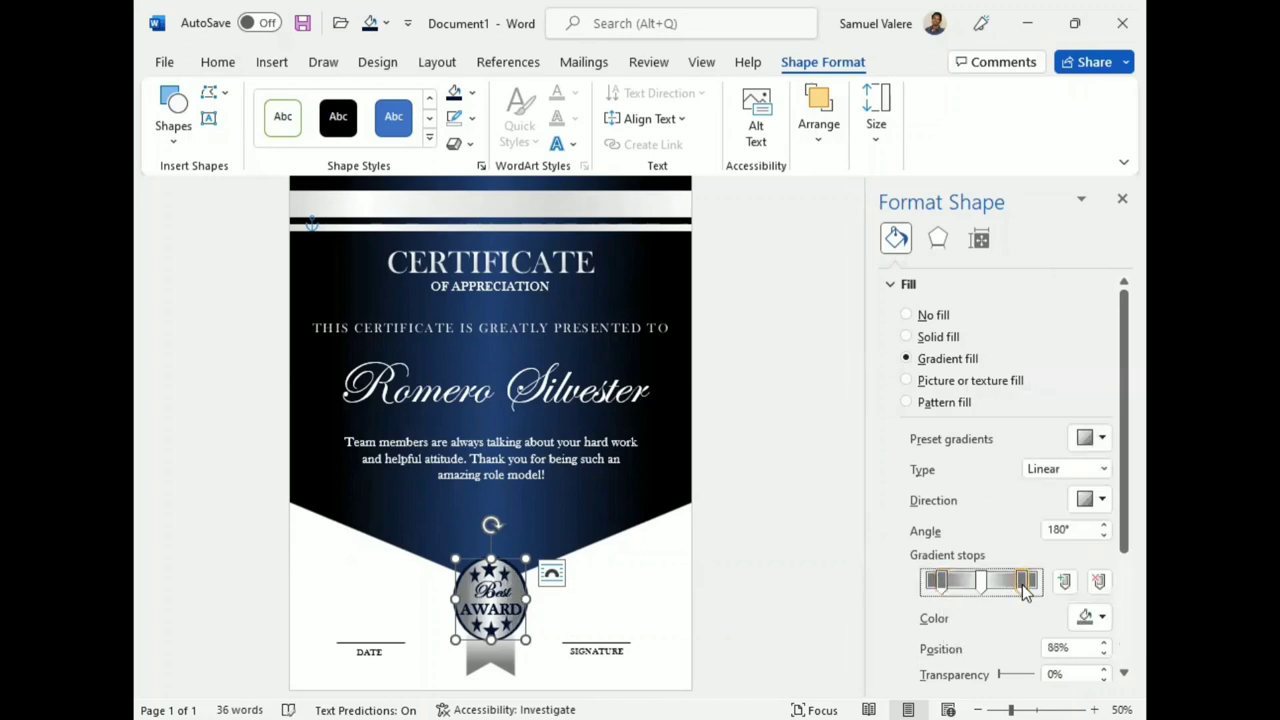
click(501, 651)
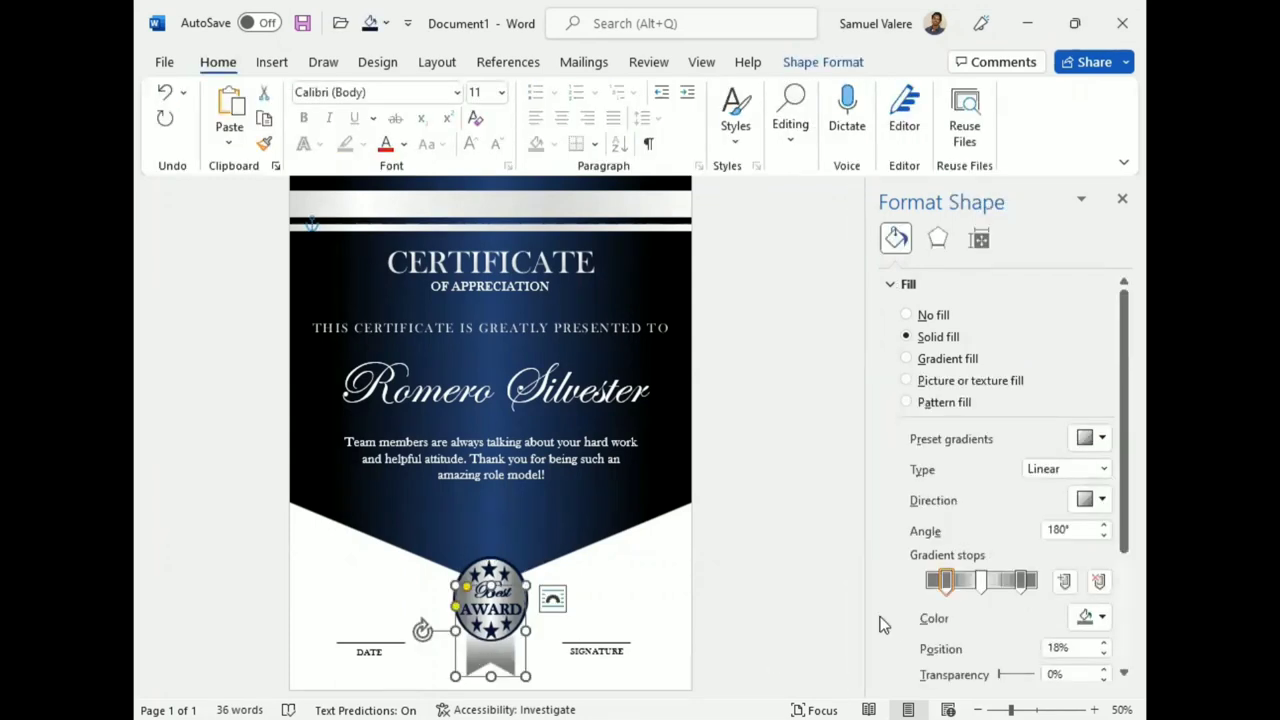
Step: Repeat the silver gradient fill on the ribbon tail and review its 58% and 83% stops
key(Down)
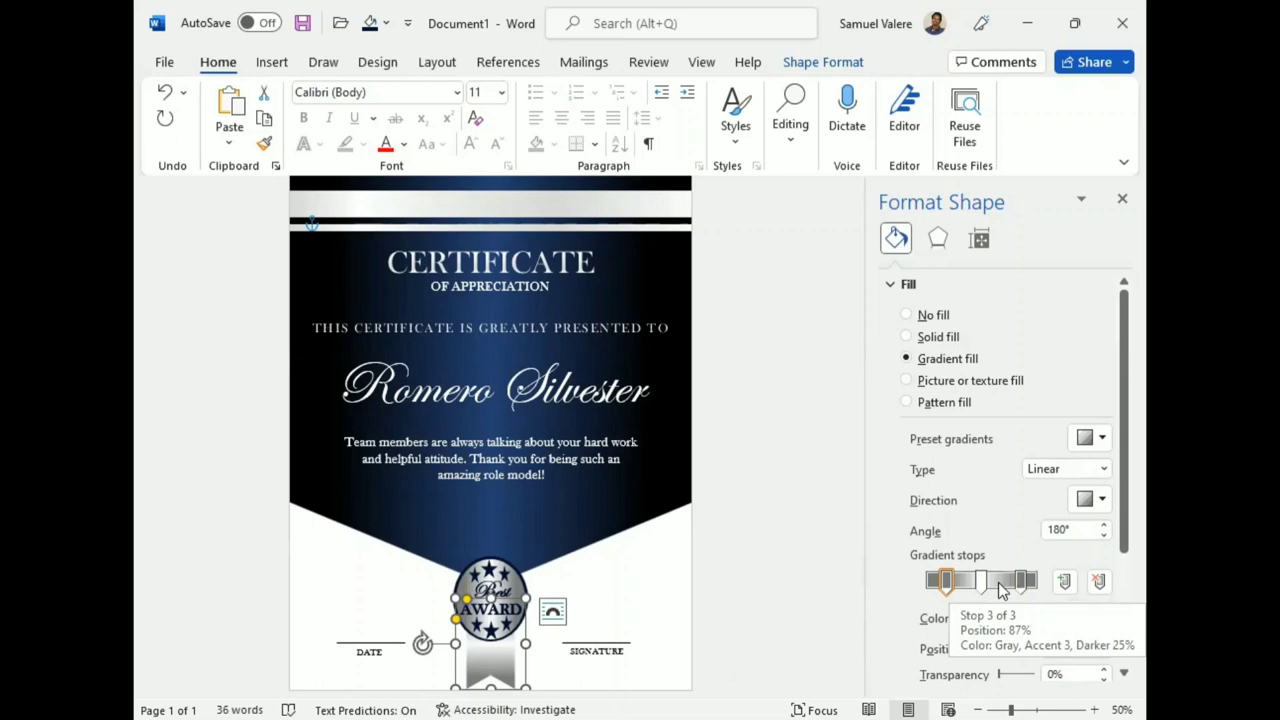
click(988, 582)
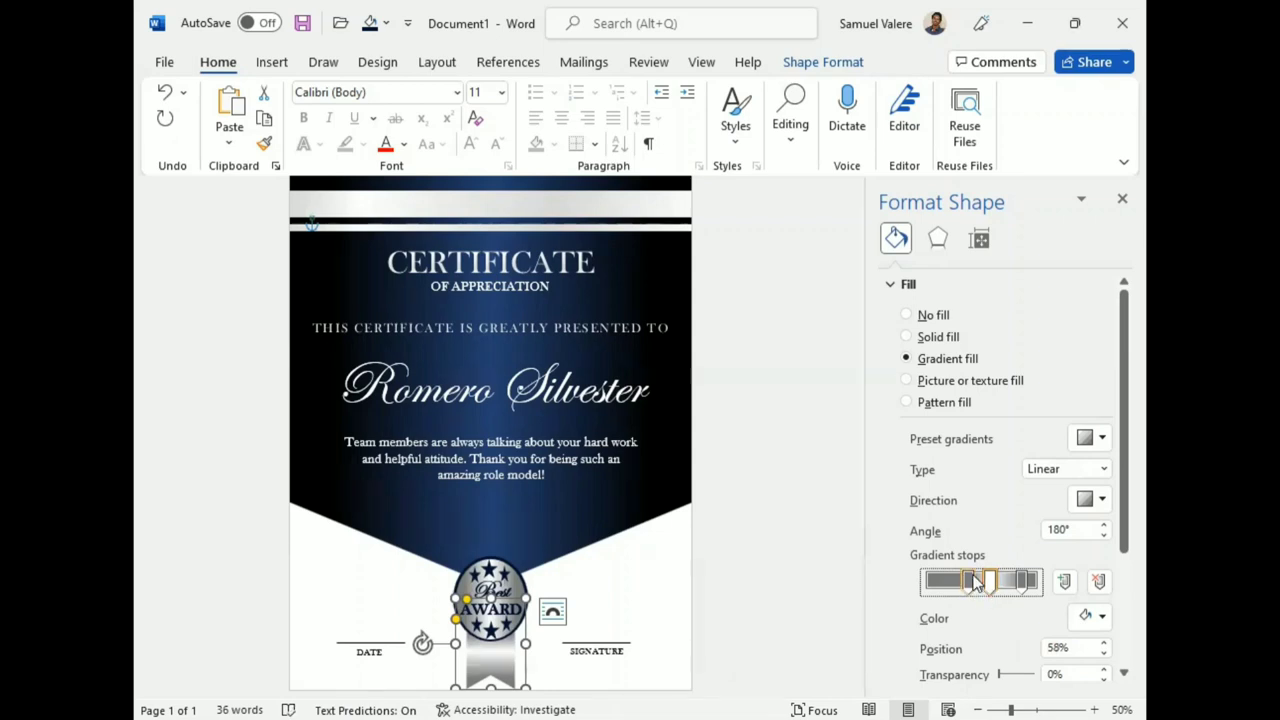
click(971, 582)
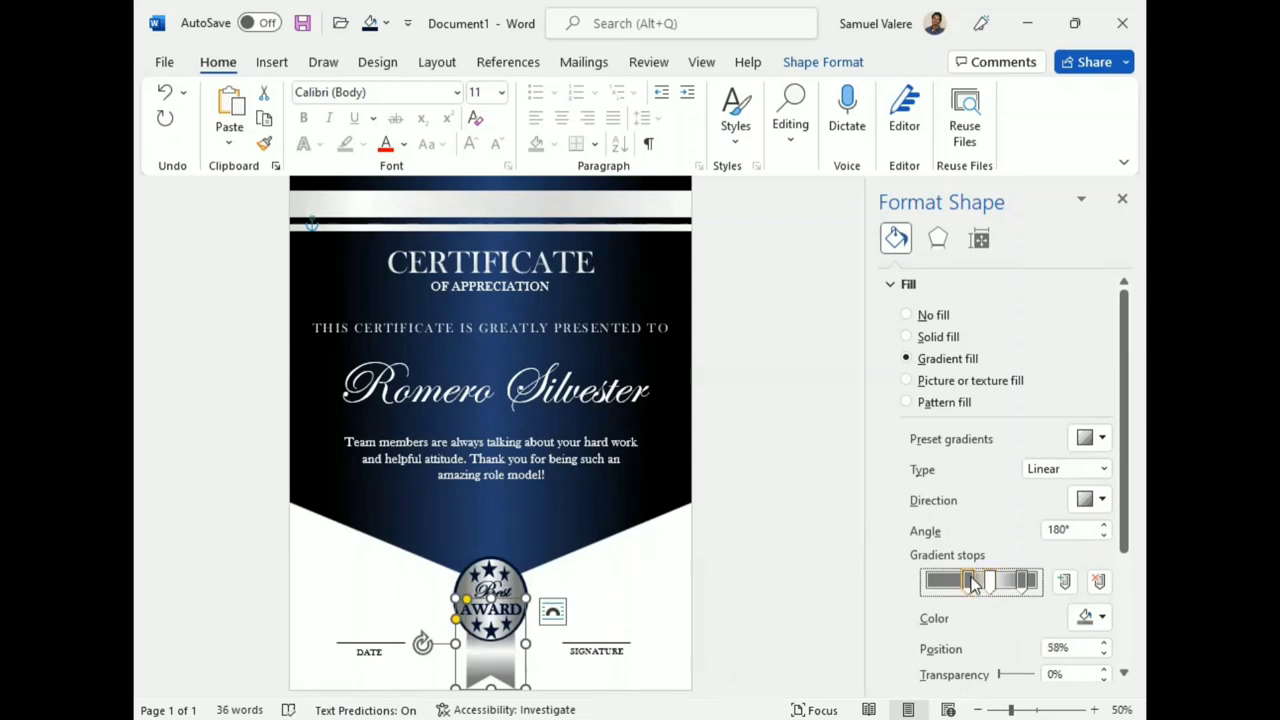
click(1027, 584)
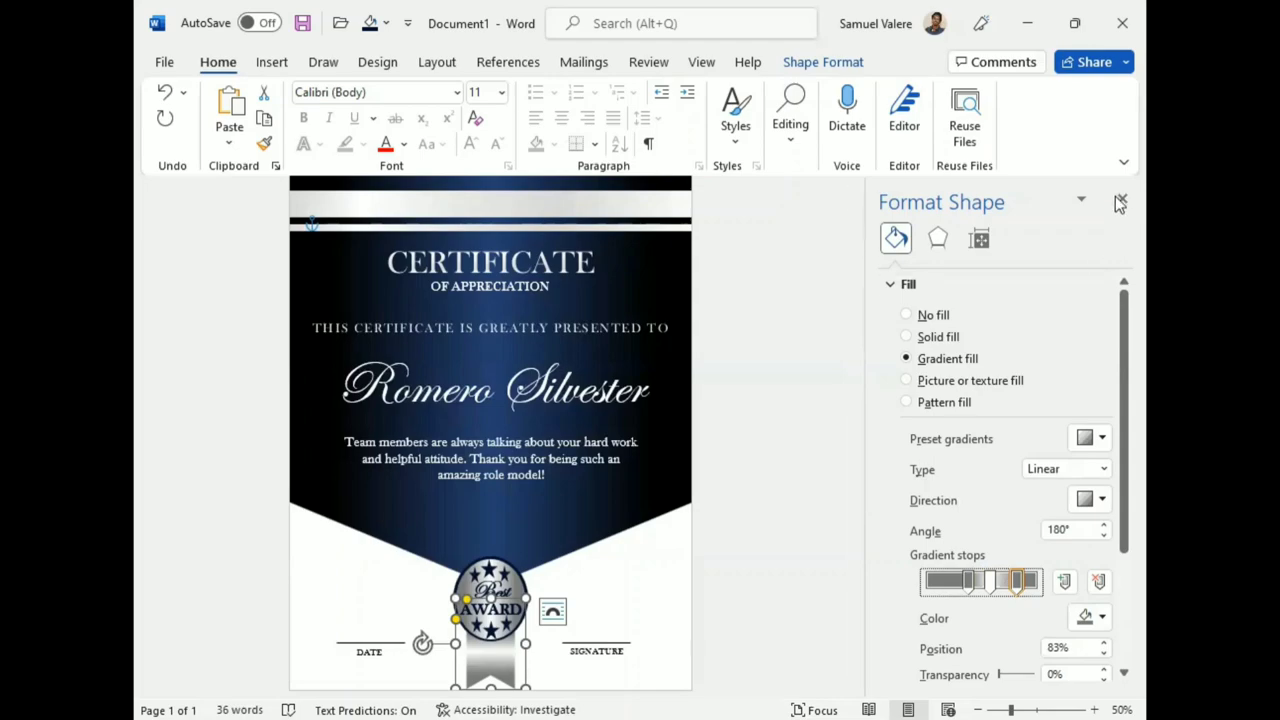